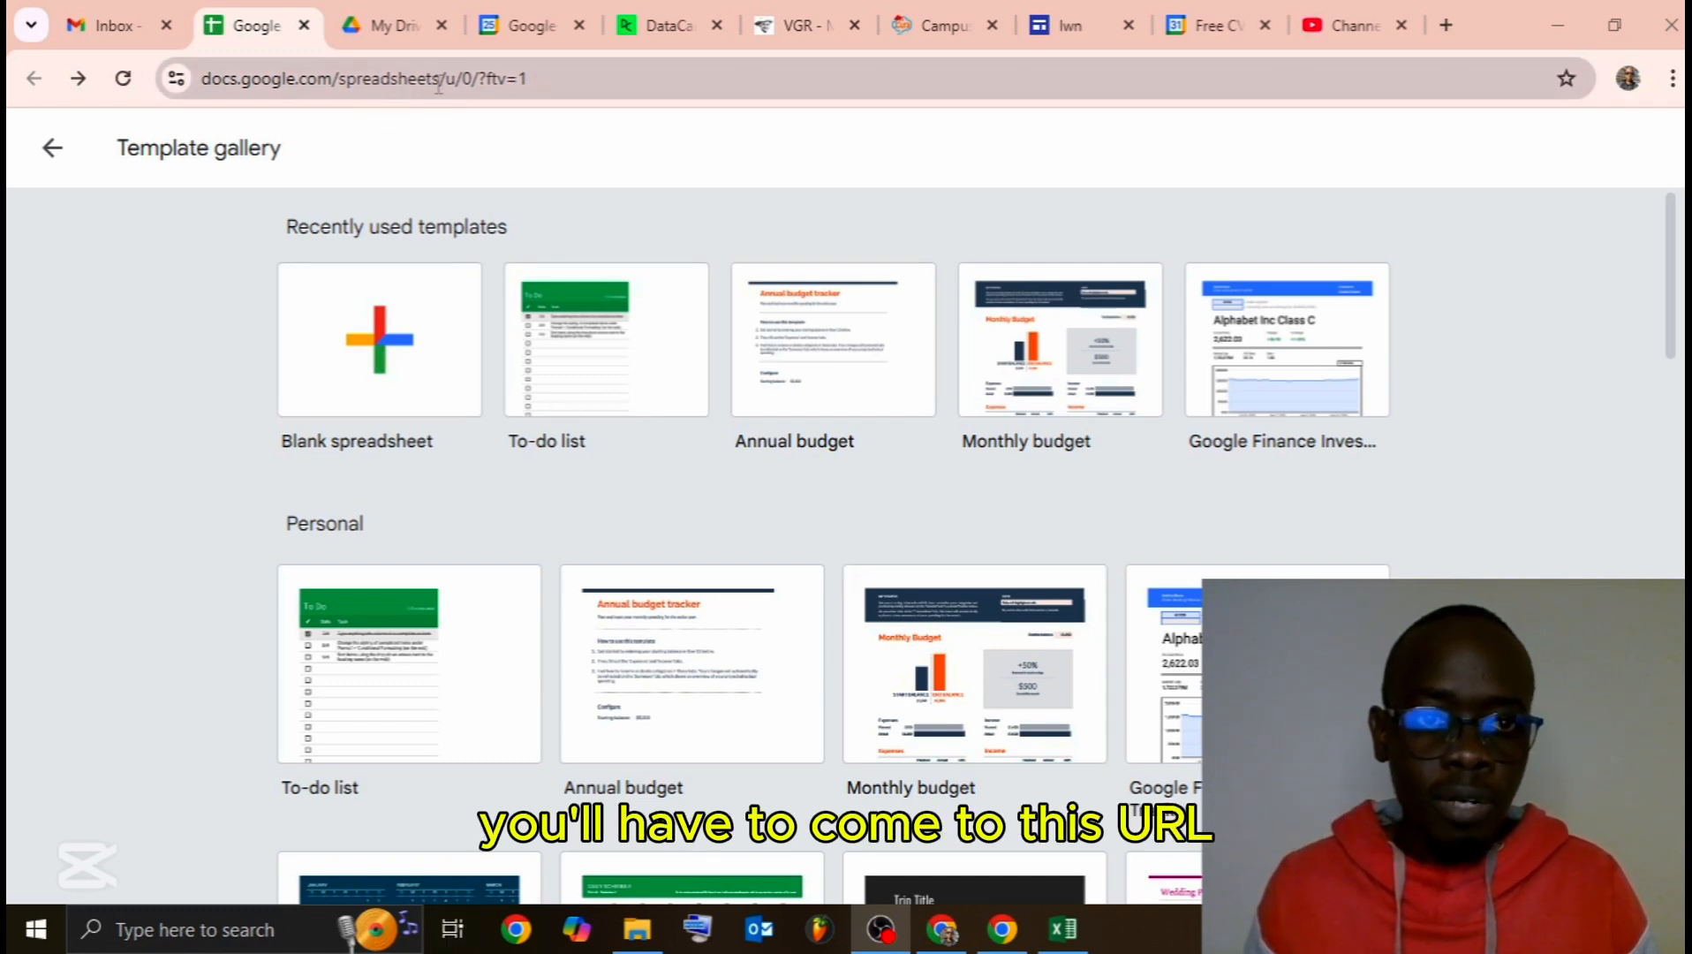
# Step: Load the copied Google Sheets web address in the guest window, then close that sign-in window
pyautogui.moveTo(444, 80); pyautogui.dragTo(225, 110)
pyautogui.hotkey('ctrl', 'c')
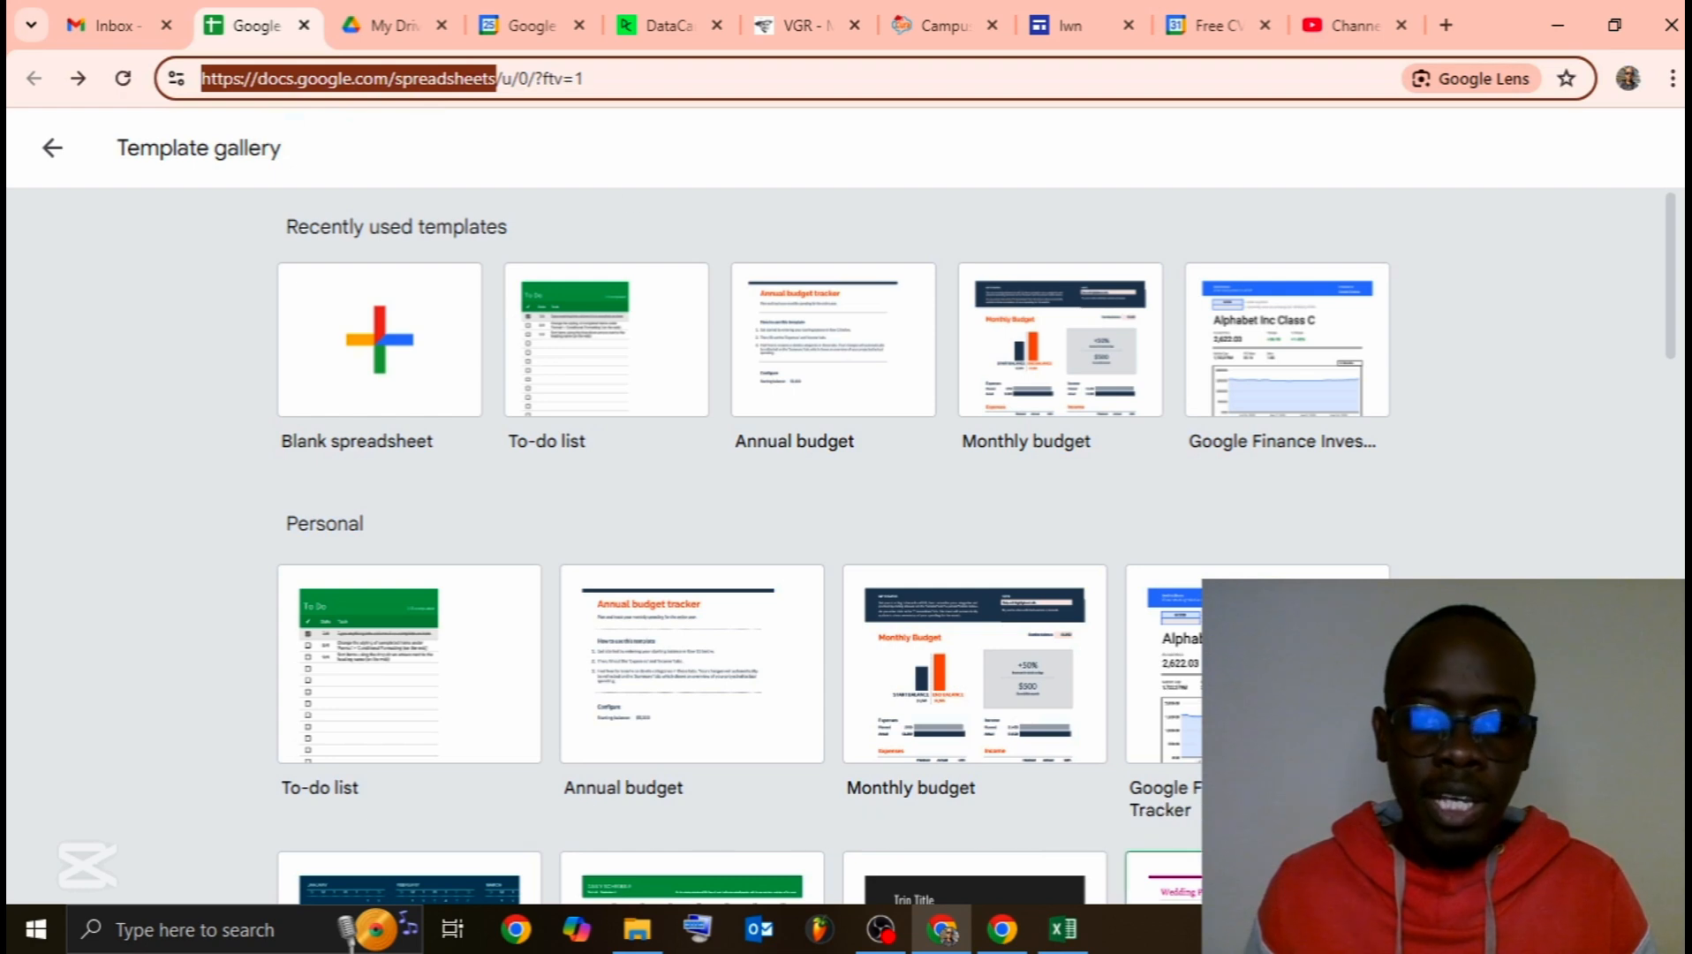
pyautogui.click(1002, 930)
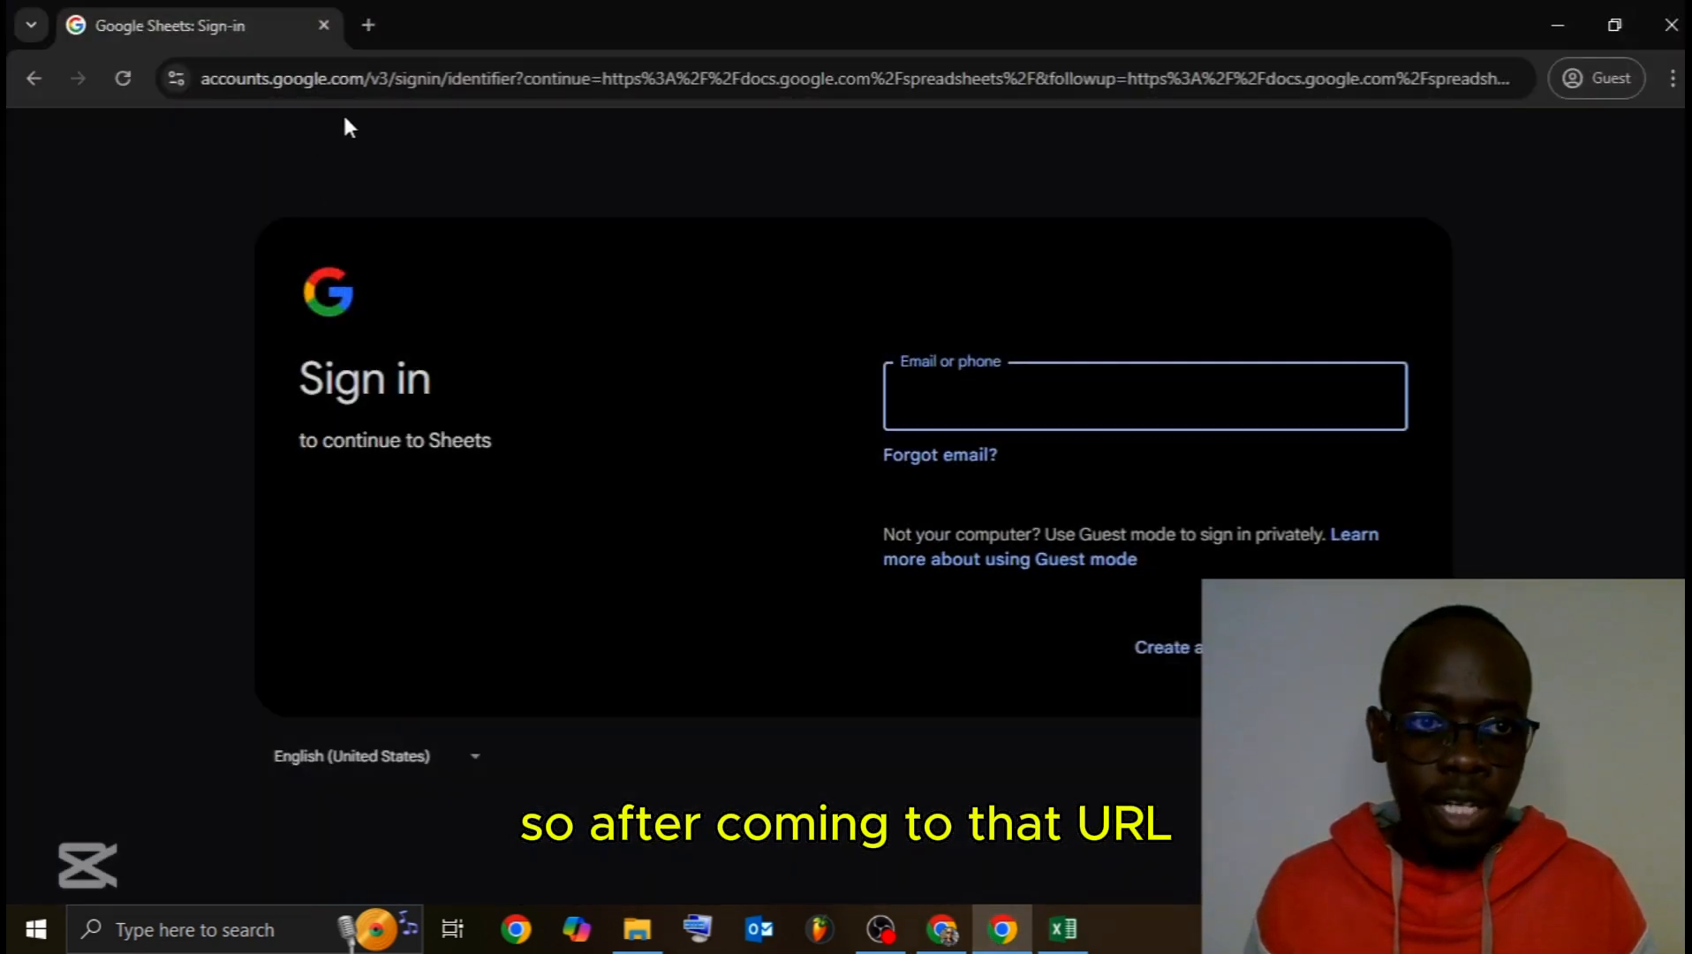
pyautogui.click(396, 71)
pyautogui.hotkey('ctrl', 'v')
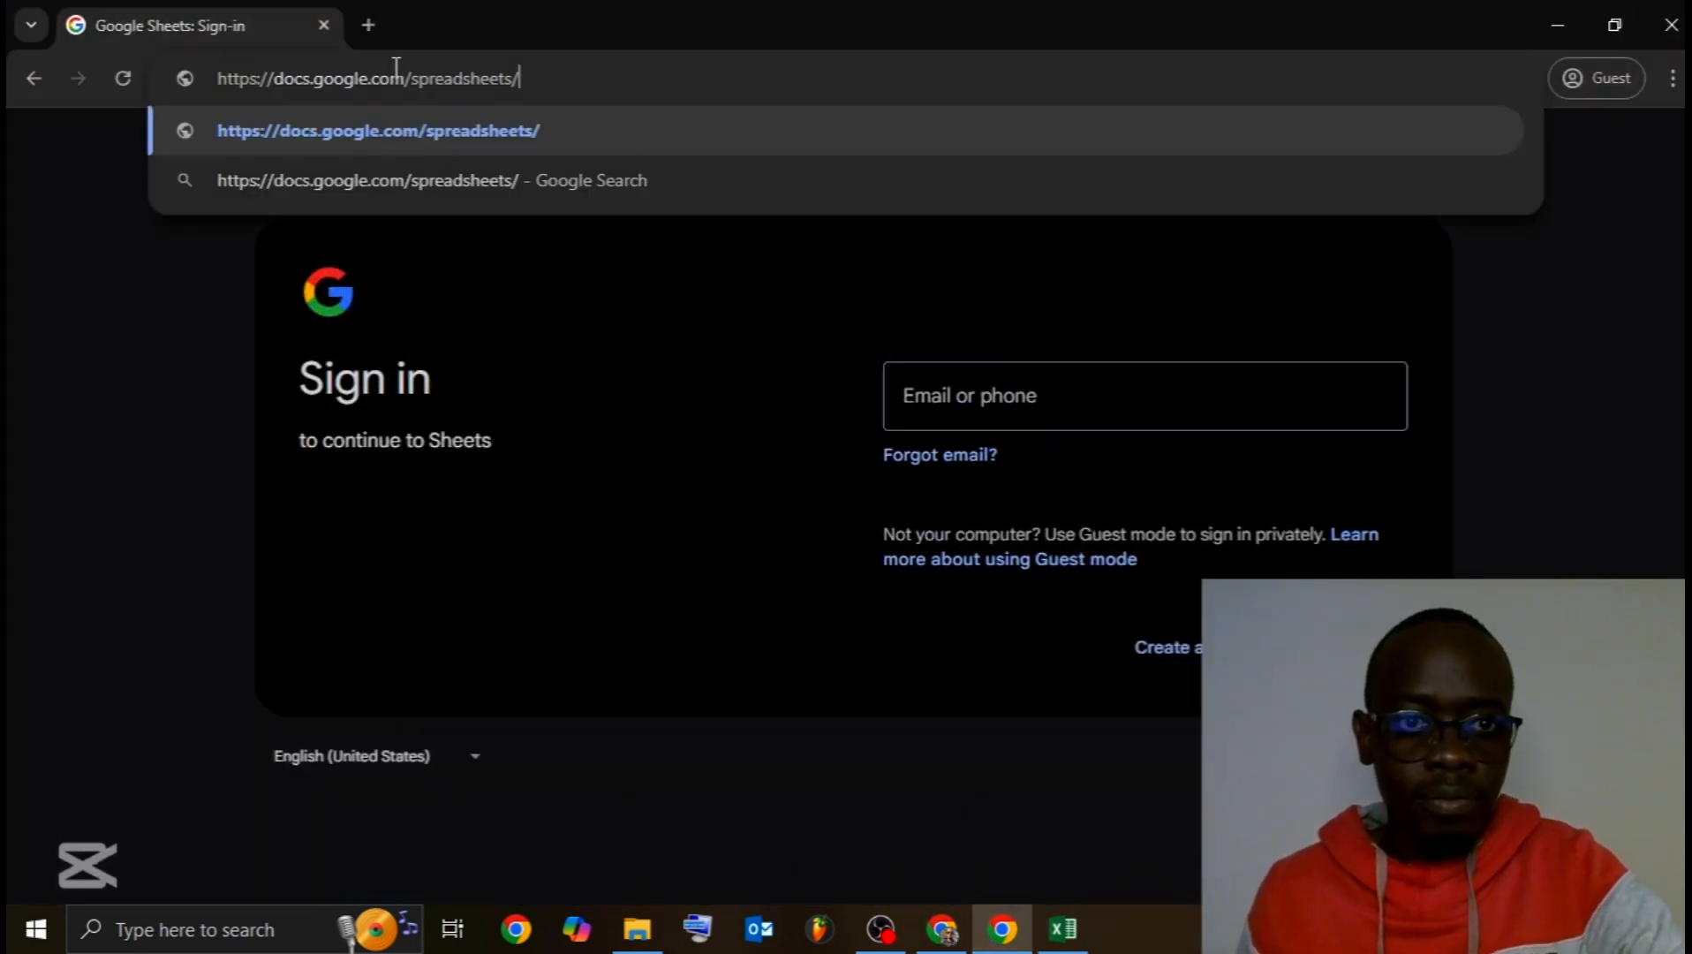
pyautogui.press('Return')
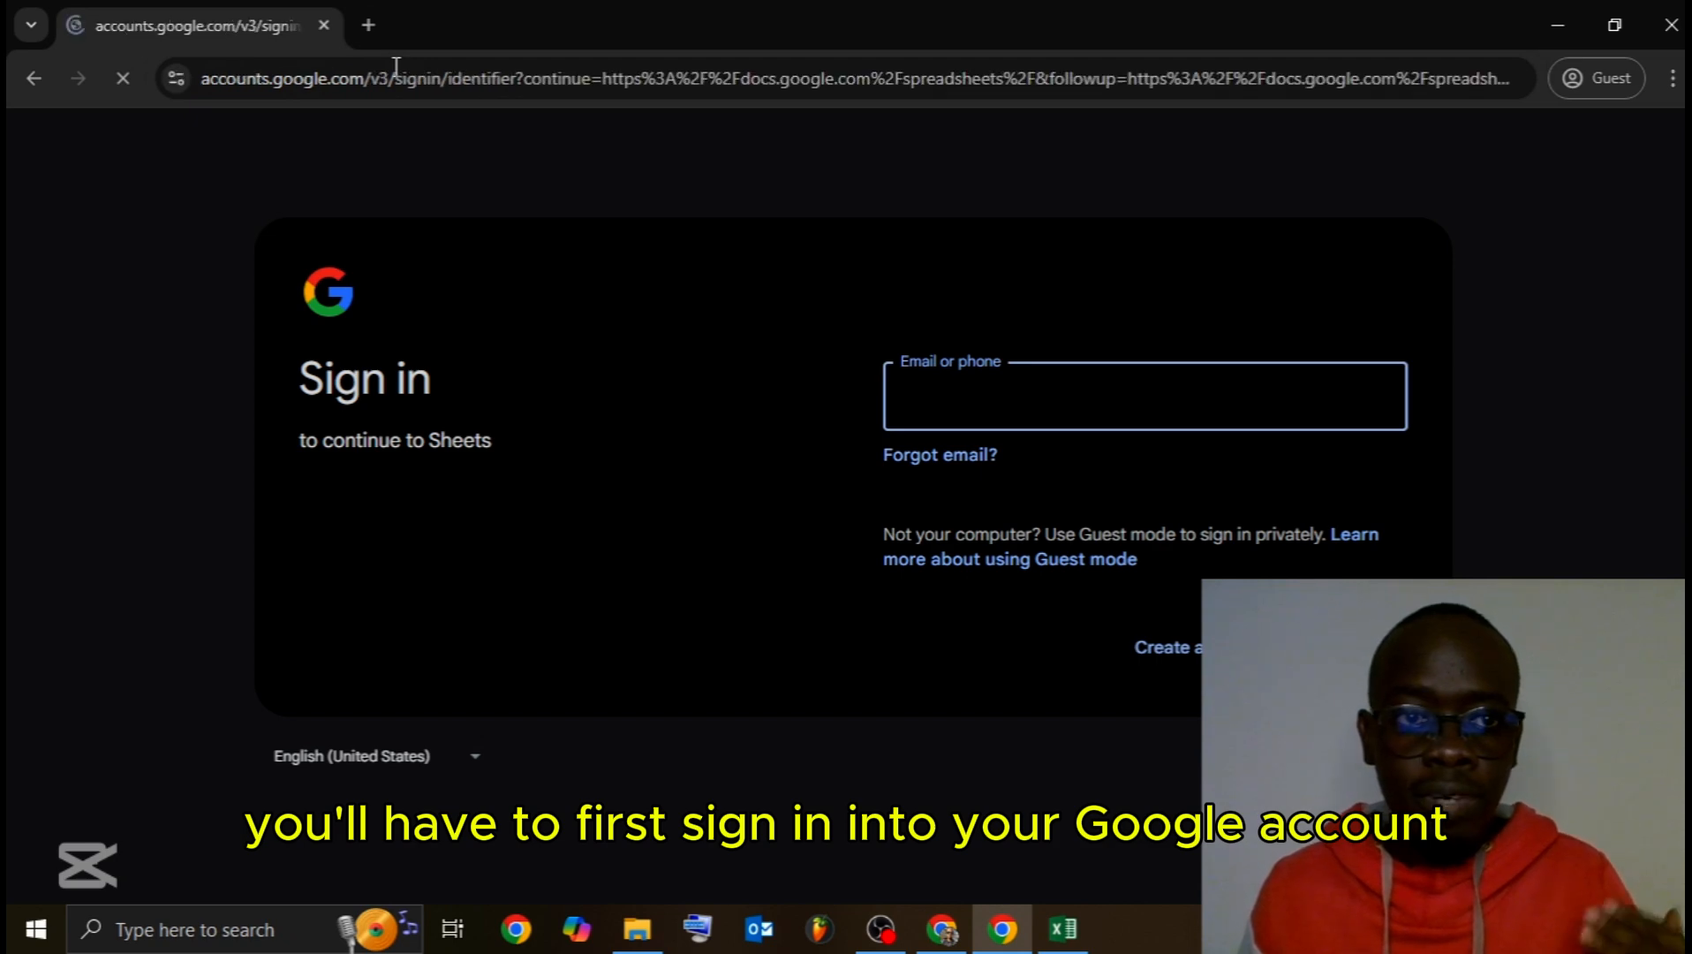
pyautogui.click(1074, 403)
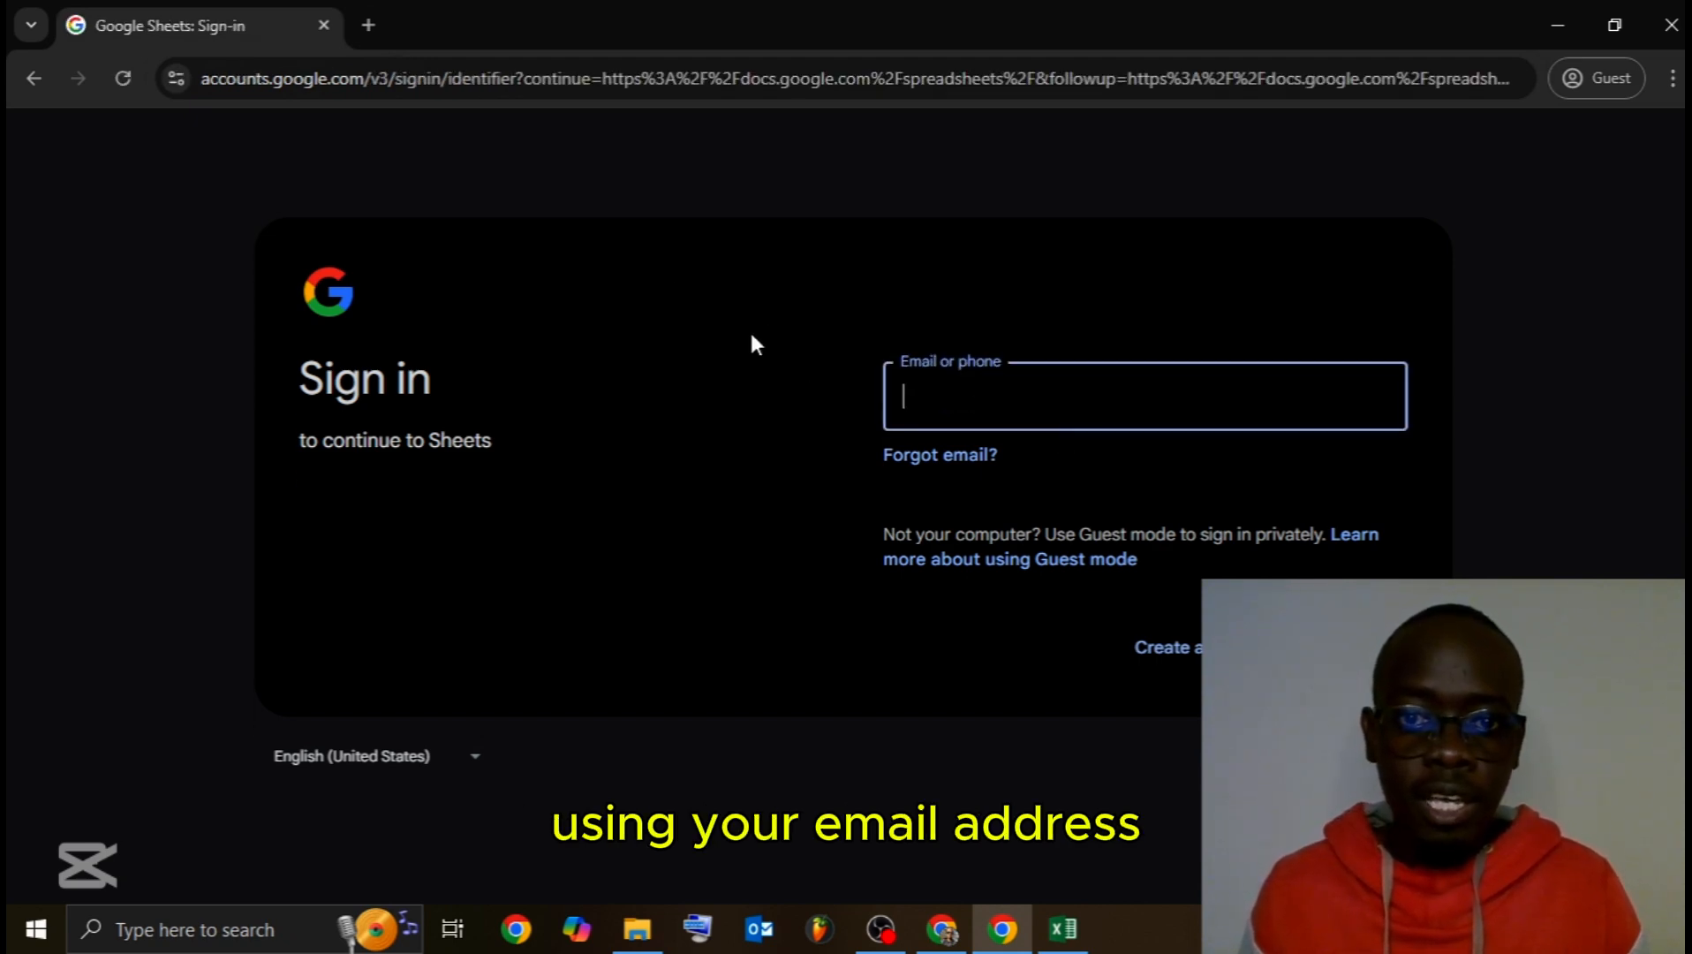
pyautogui.click(329, 22)
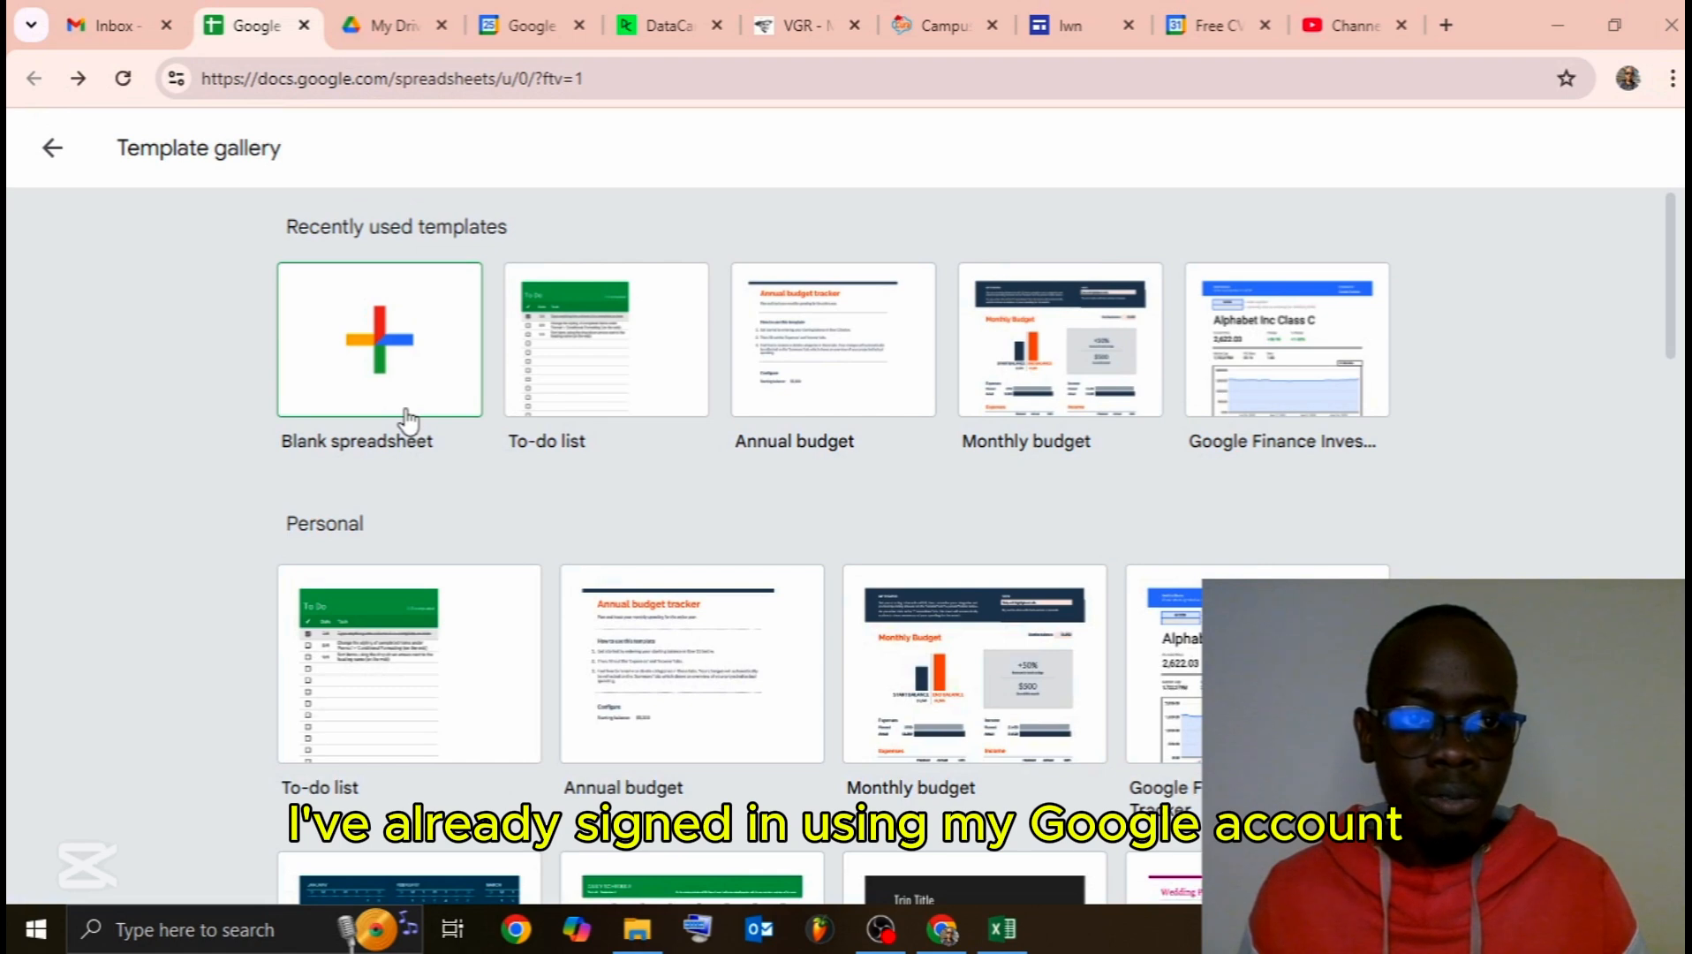
# Step: Go back to the Sheets home page and enlarge the view to 175%
pyautogui.click(76, 158)
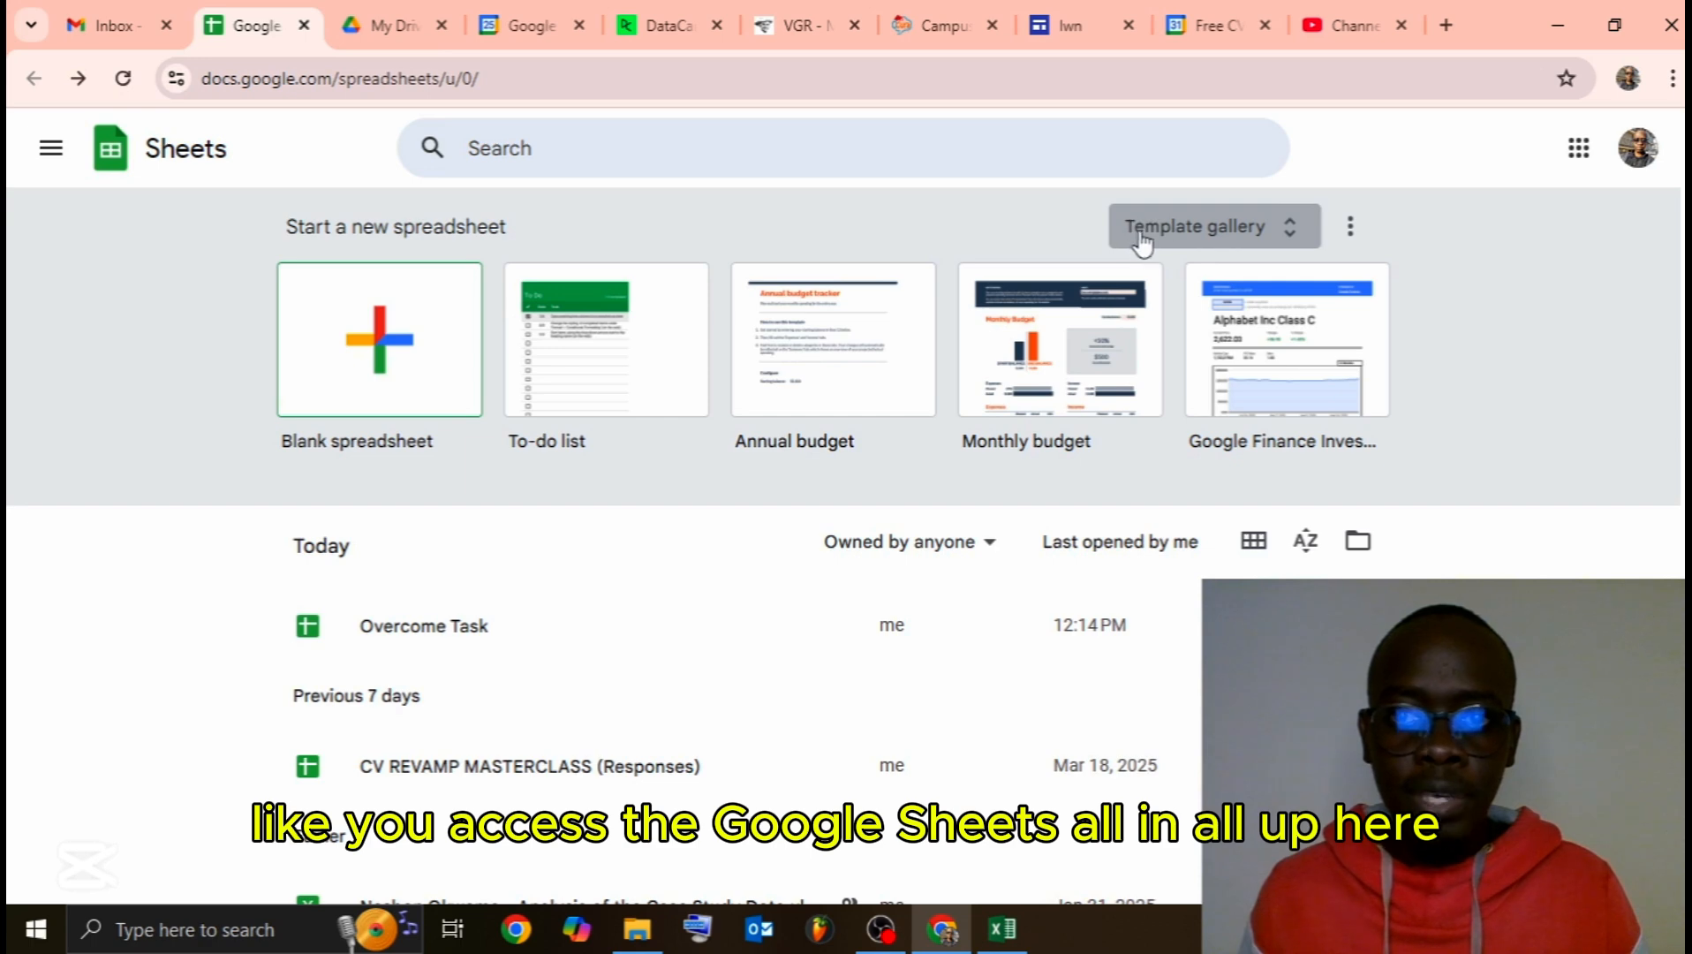
pyautogui.hotkey('ctrl', '+')
pyautogui.hotkey('ctrl', '+')
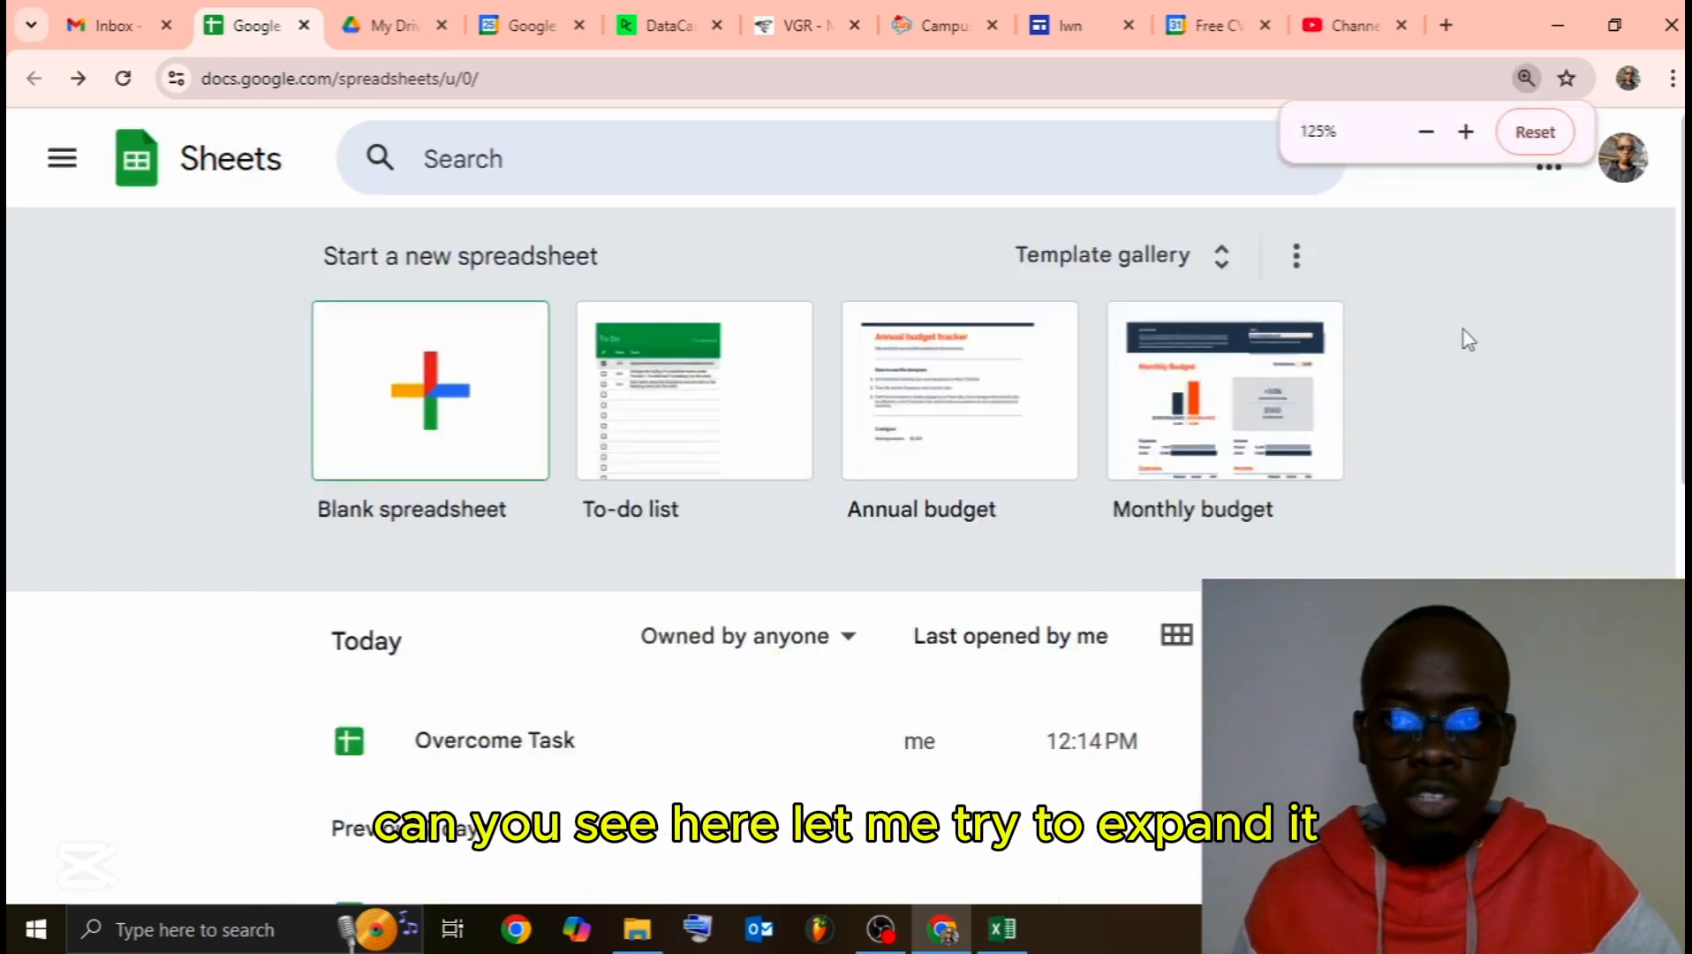
pyautogui.hotkey('ctrl', '+')
pyautogui.hotkey('ctrl', '+')
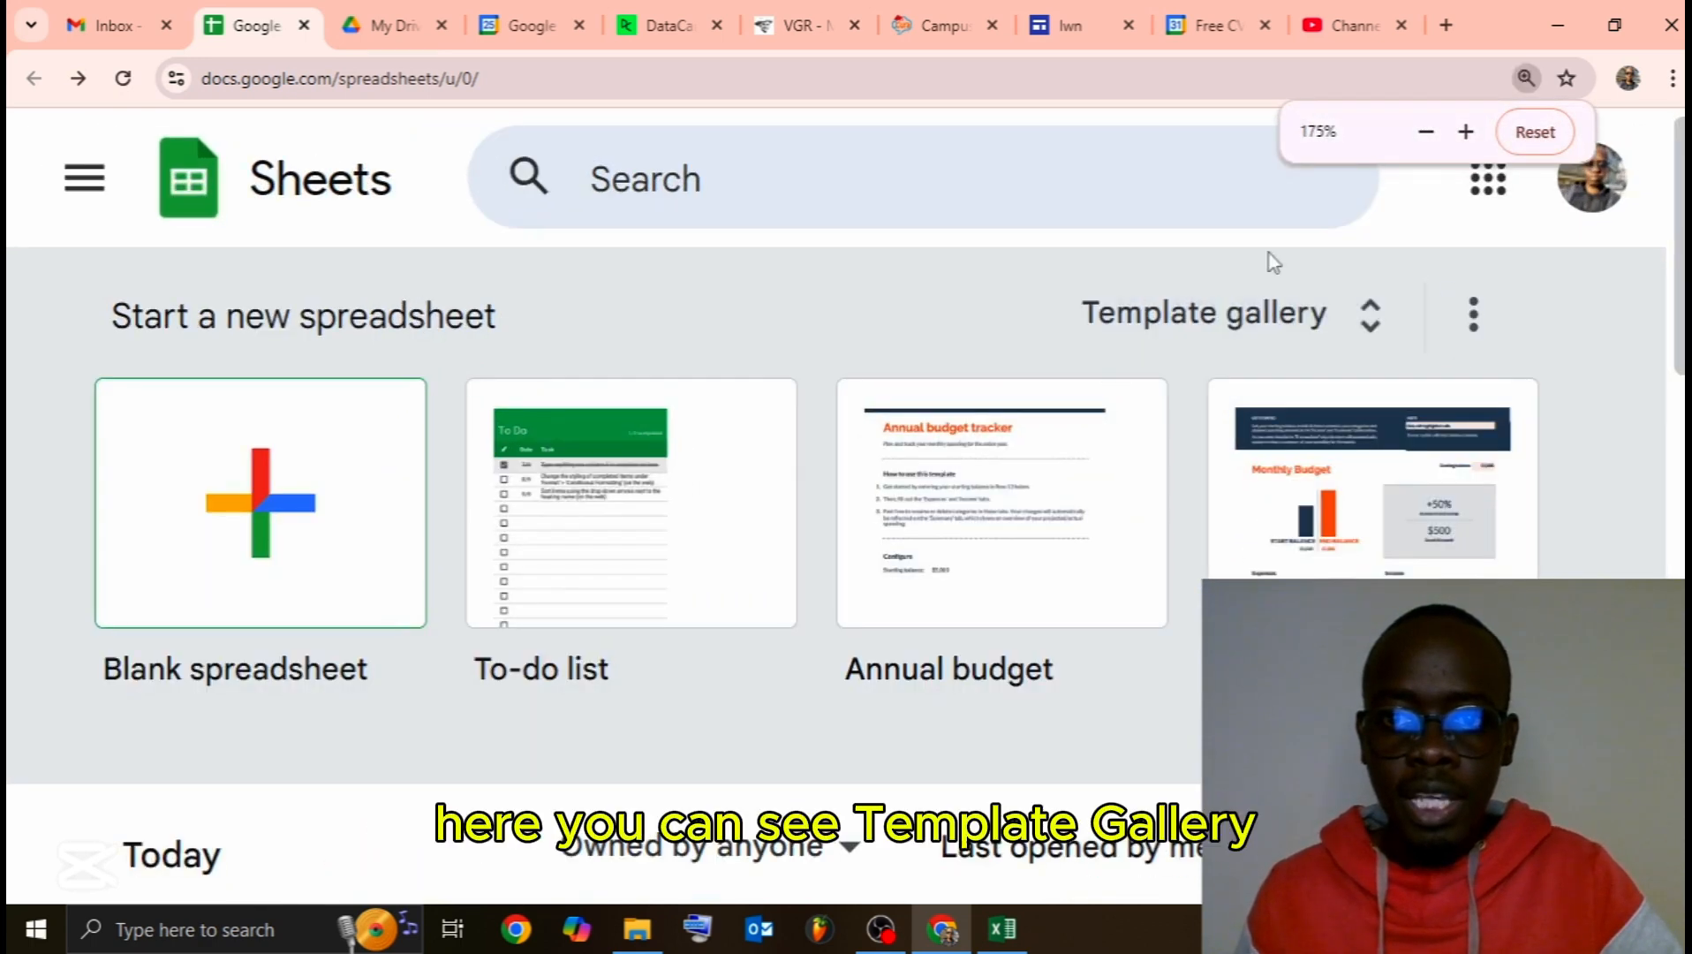
# Step: Start a blank spreadsheet from the template gallery, then switch to Excel's Book1
pyautogui.click(1217, 316)
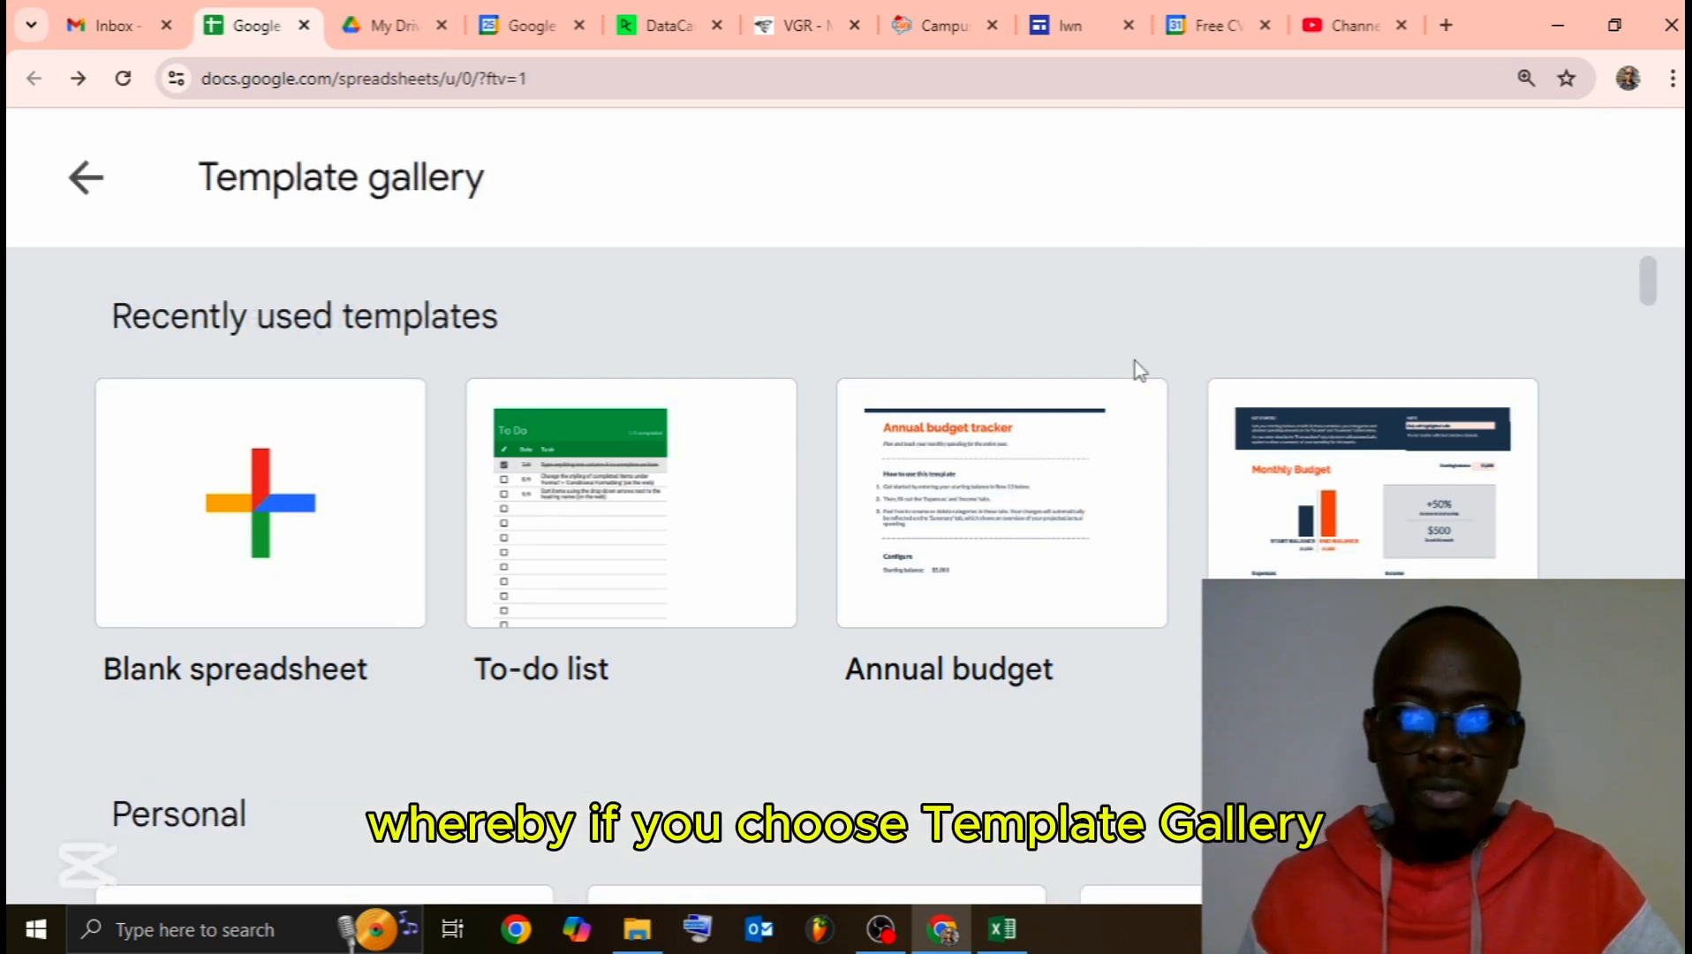
pyautogui.scroll(-3, 671, 574)
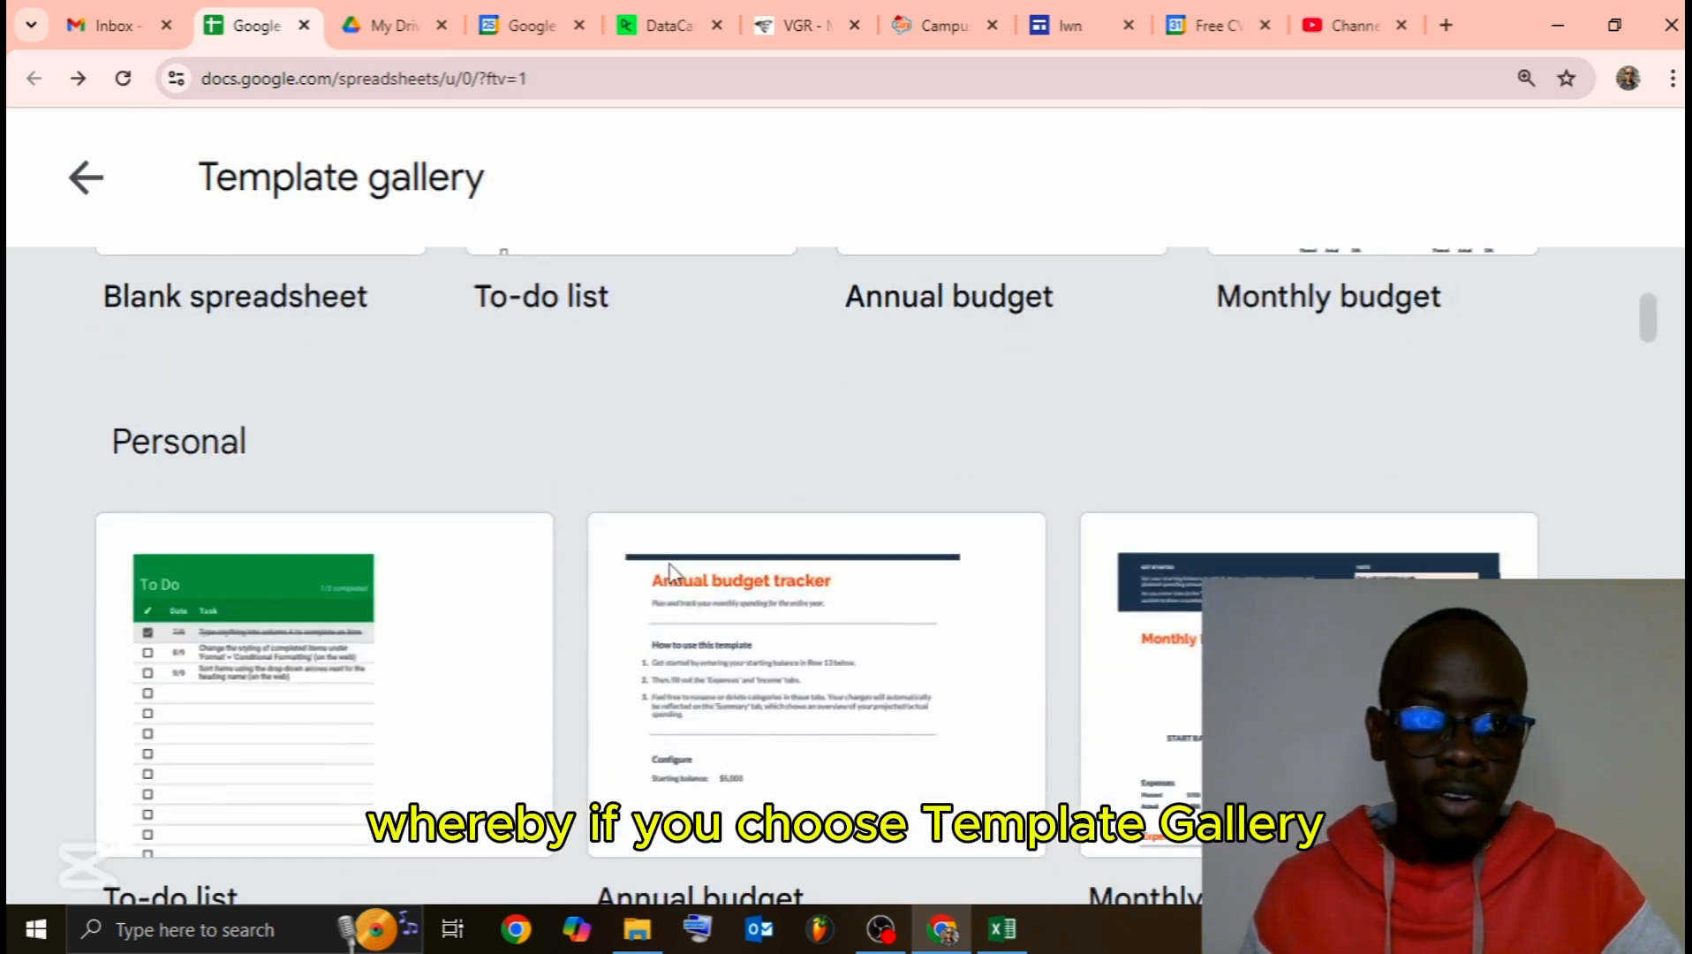
pyautogui.scroll(3, 671, 574)
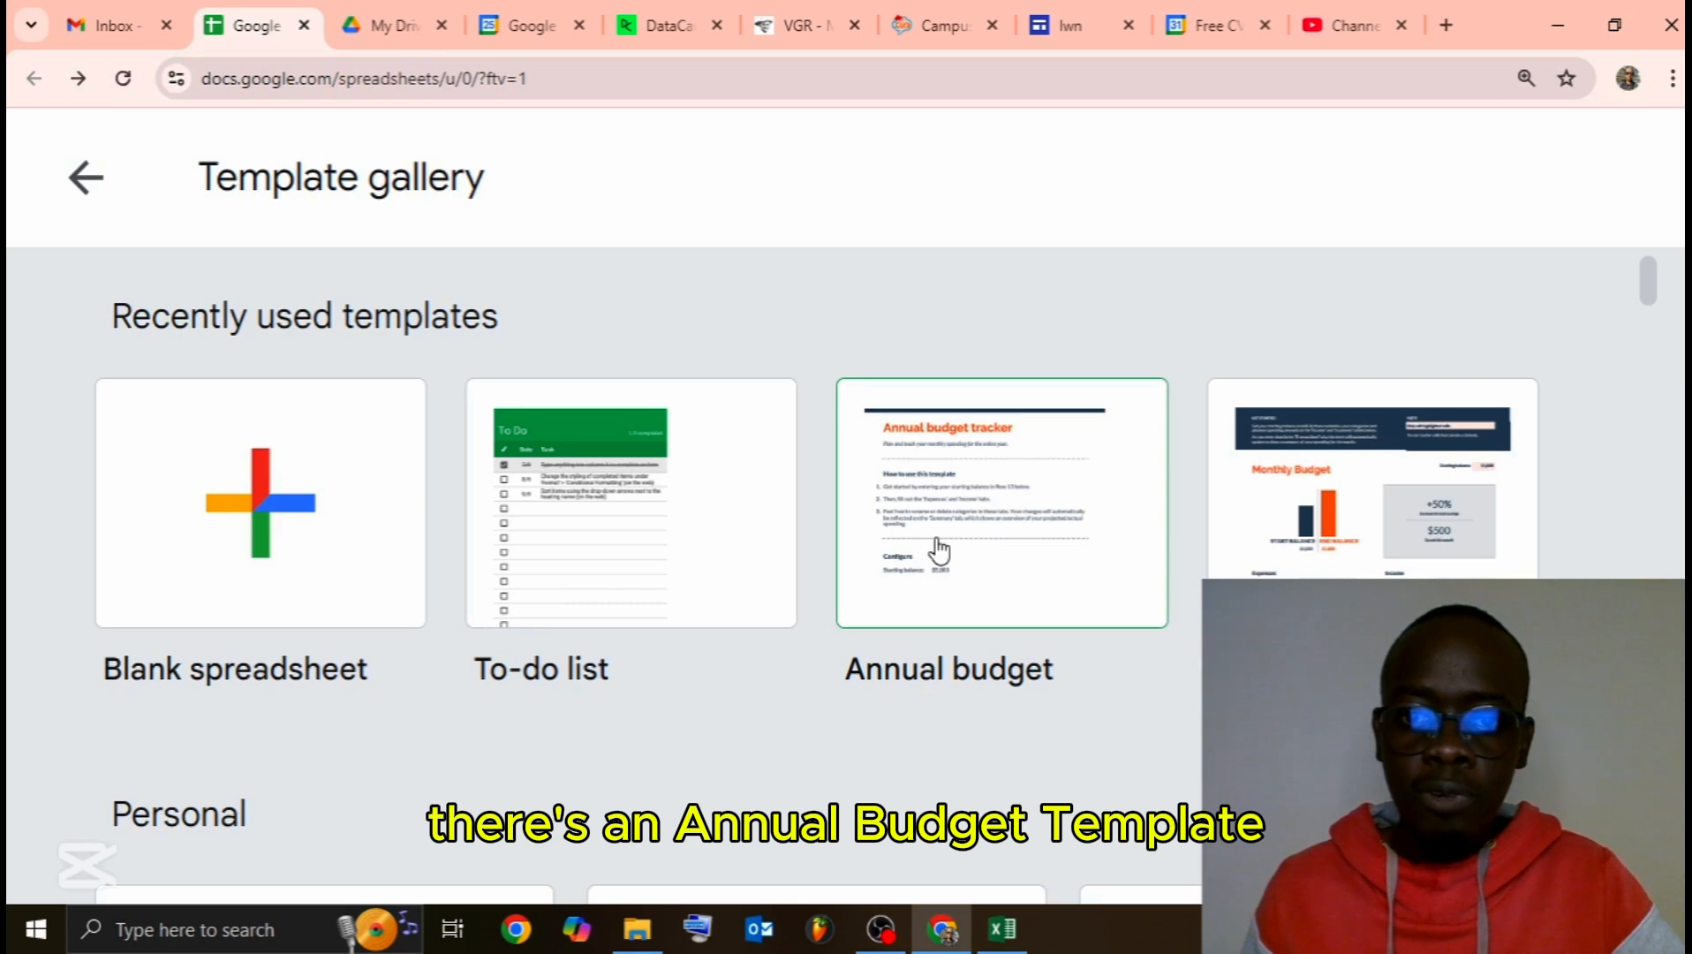
pyautogui.scroll(-4, 1299, 552)
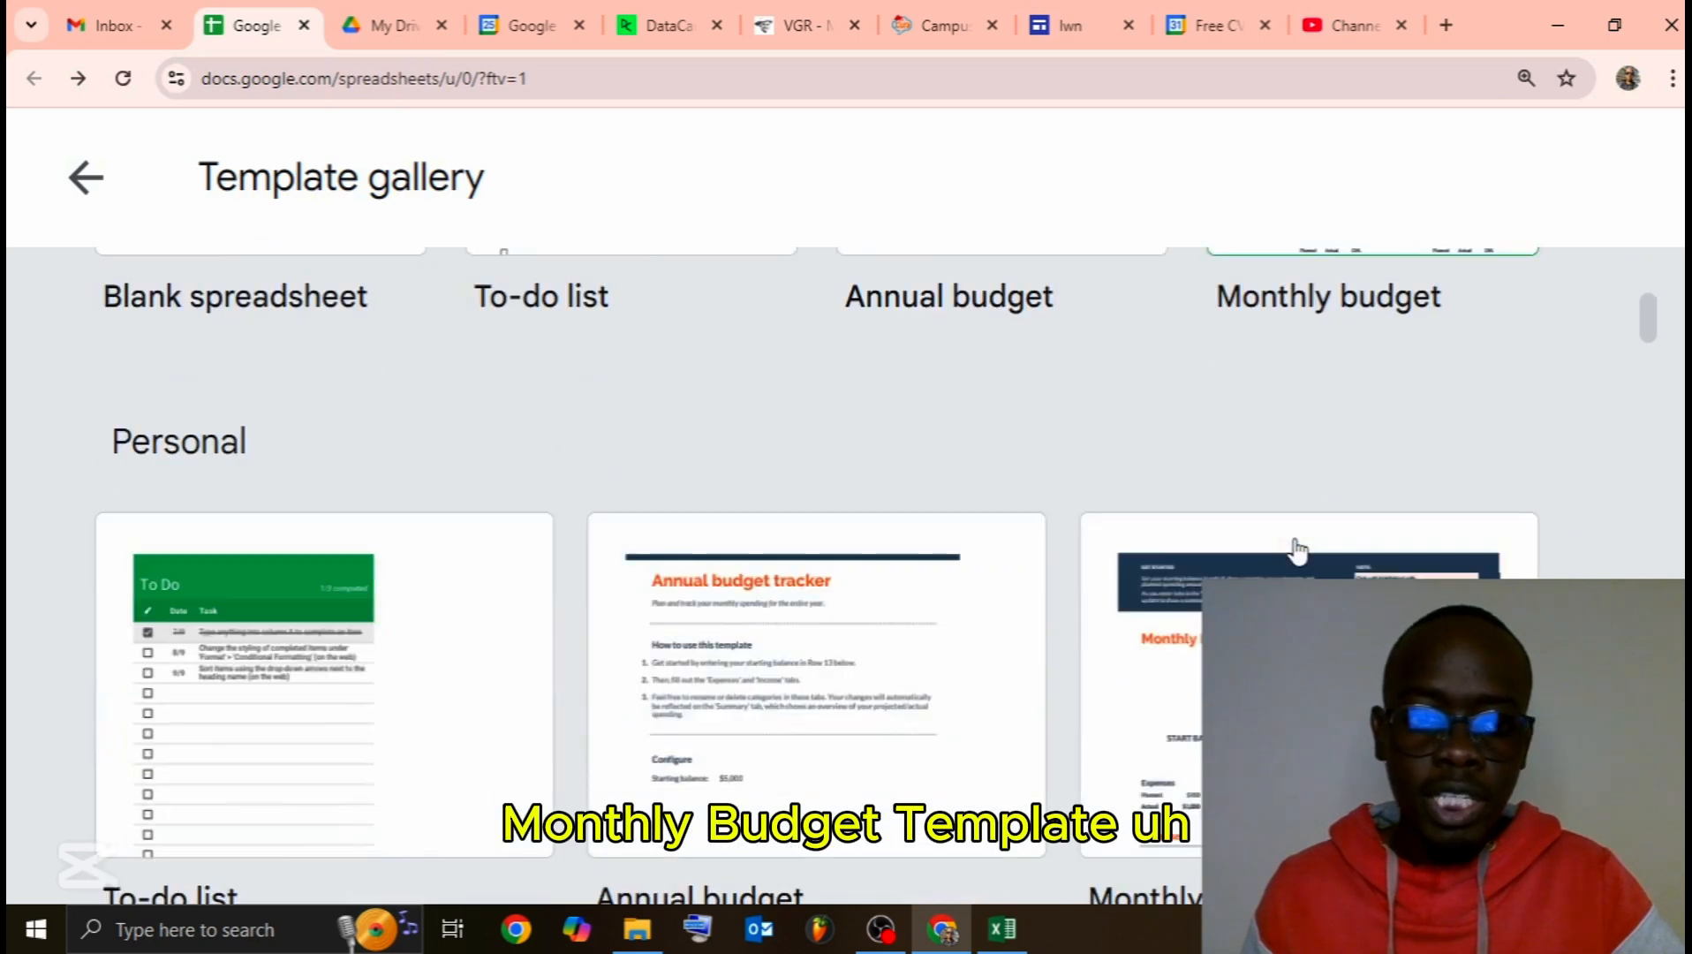
pyautogui.scroll(-1, 272, 473)
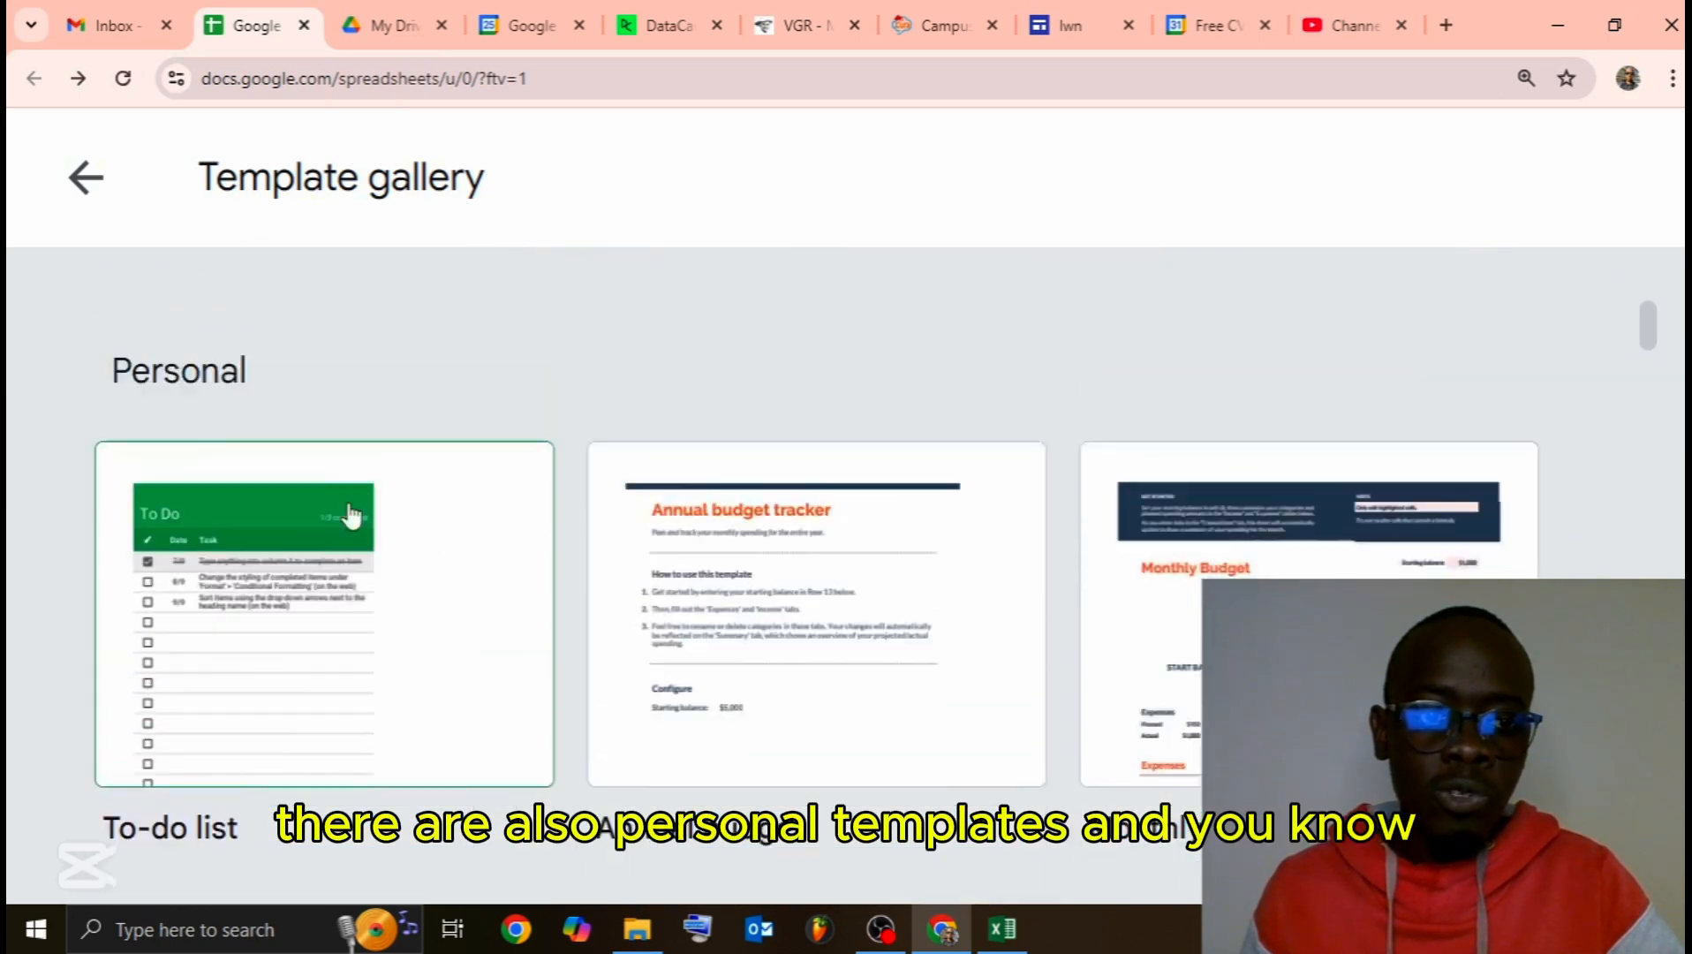
pyautogui.scroll(1, 208, 480)
pyautogui.scroll(-5, 408, 650)
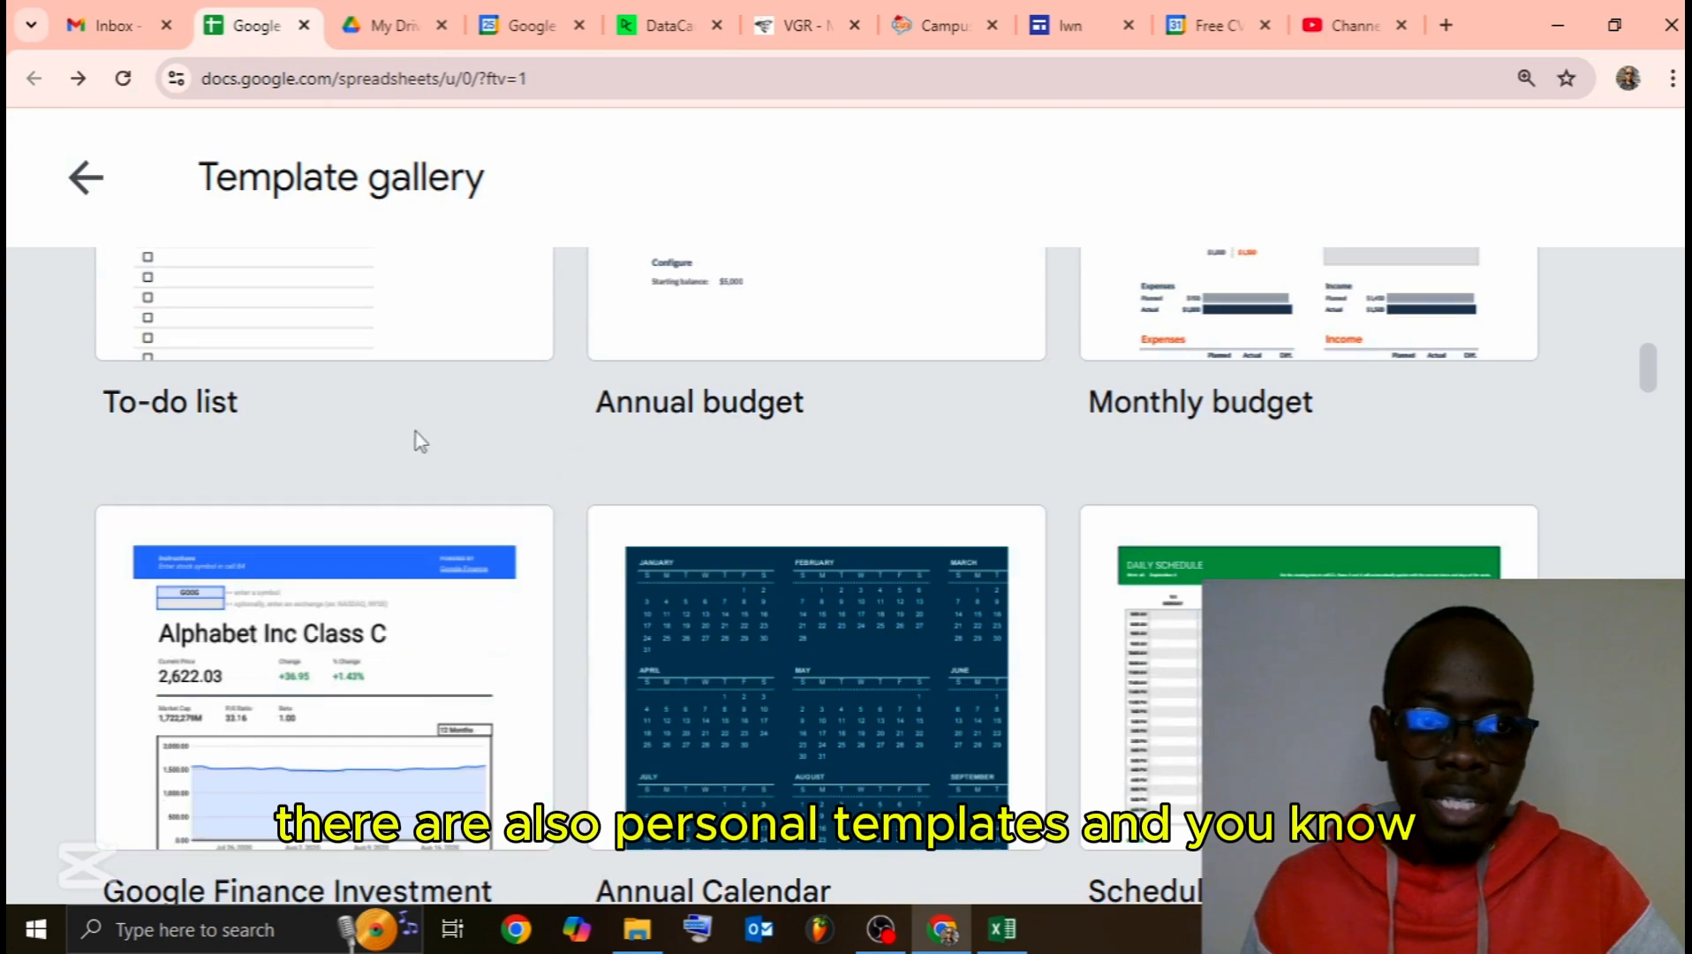
pyautogui.scroll(4, 364, 521)
pyautogui.scroll(-9, 367, 530)
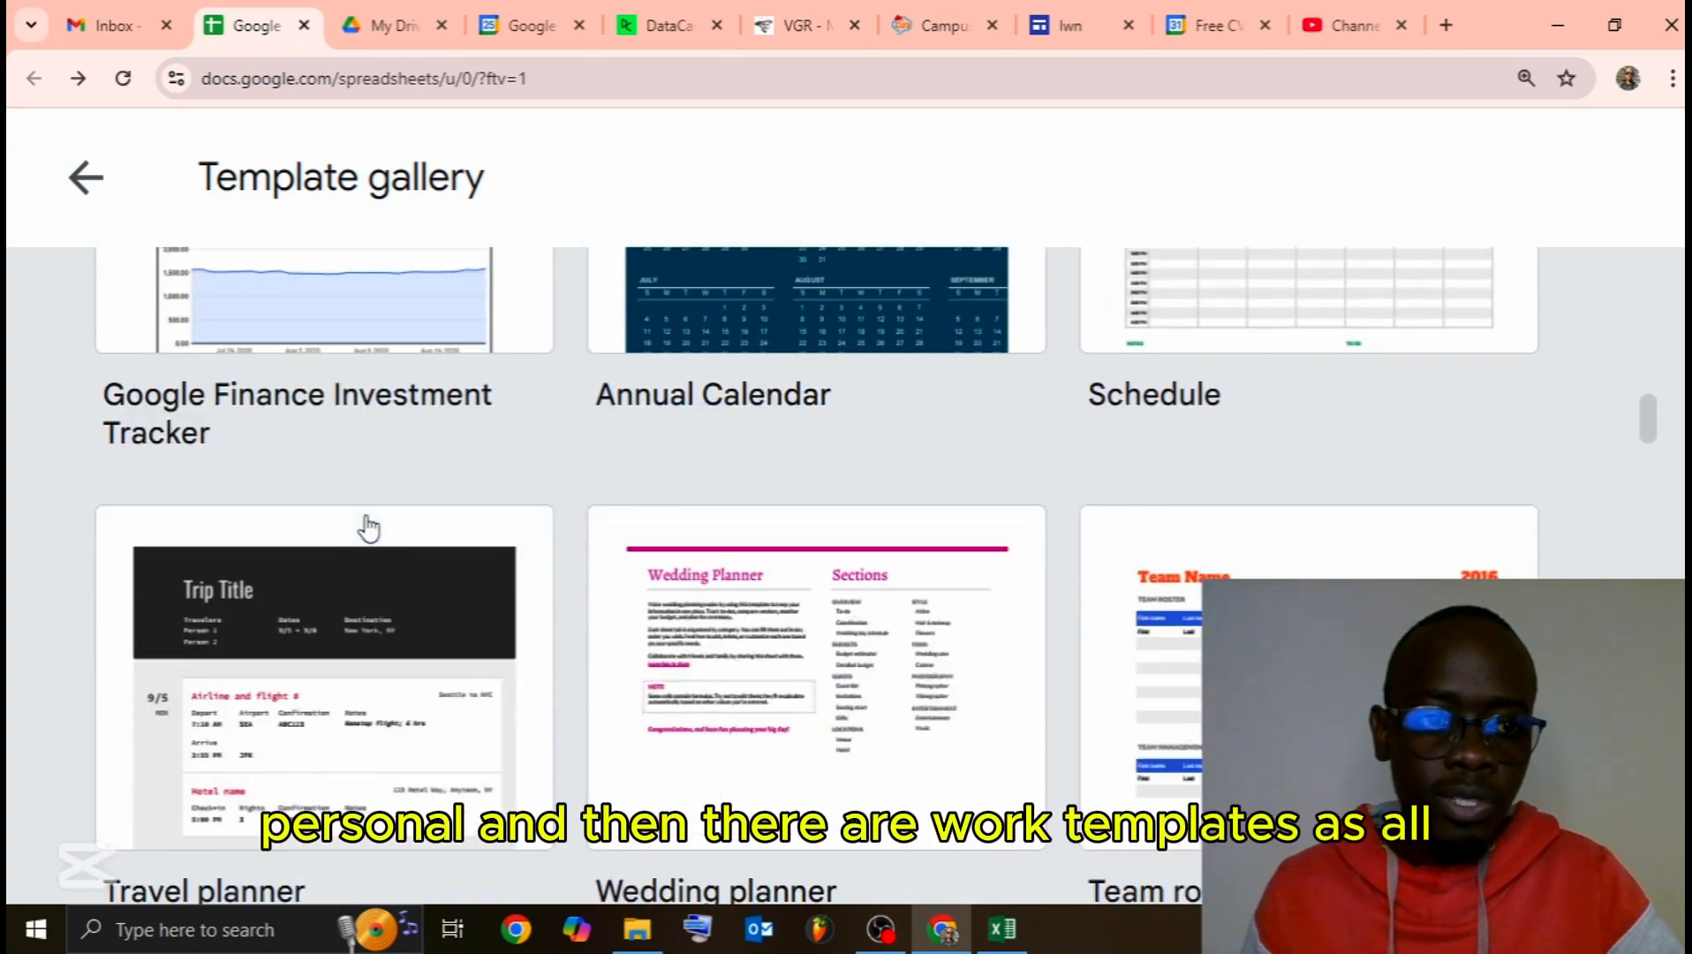
pyautogui.keyDown('ctrl'); pyautogui.scroll(-1, 397, 536); pyautogui.keyUp('ctrl')
pyautogui.keyDown('ctrl'); pyautogui.scroll(-1, 399, 537); pyautogui.keyUp('ctrl')
pyautogui.scroll(-3, 269, 556)
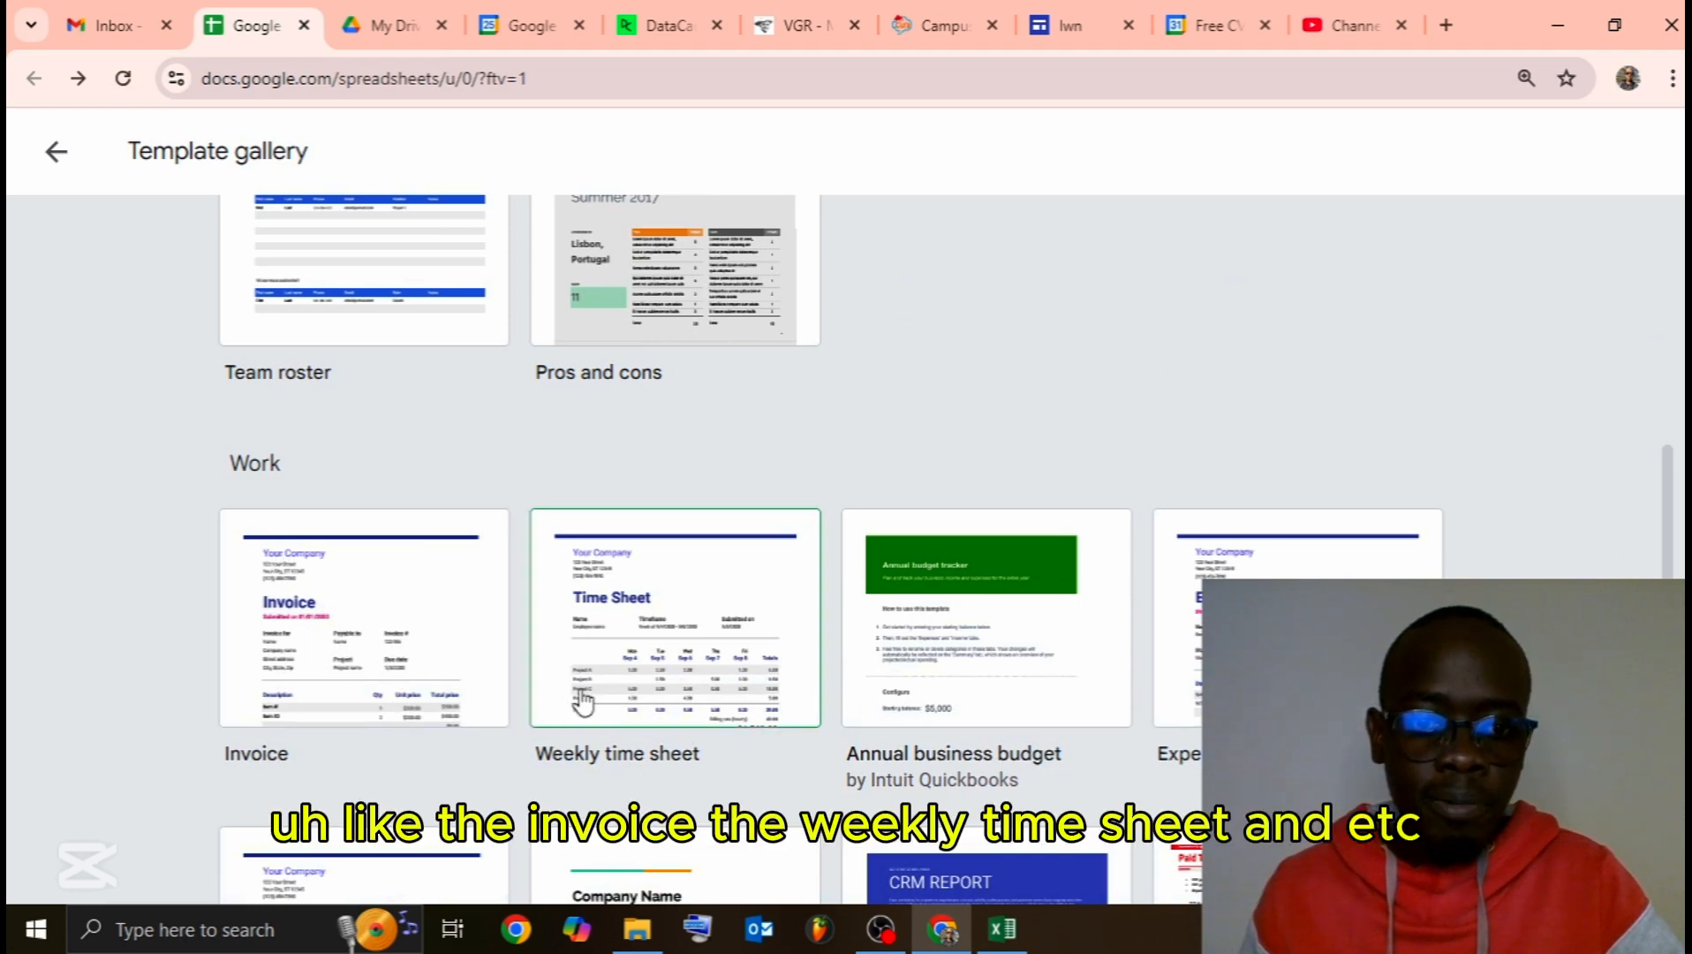
pyautogui.scroll(12, 846, 567)
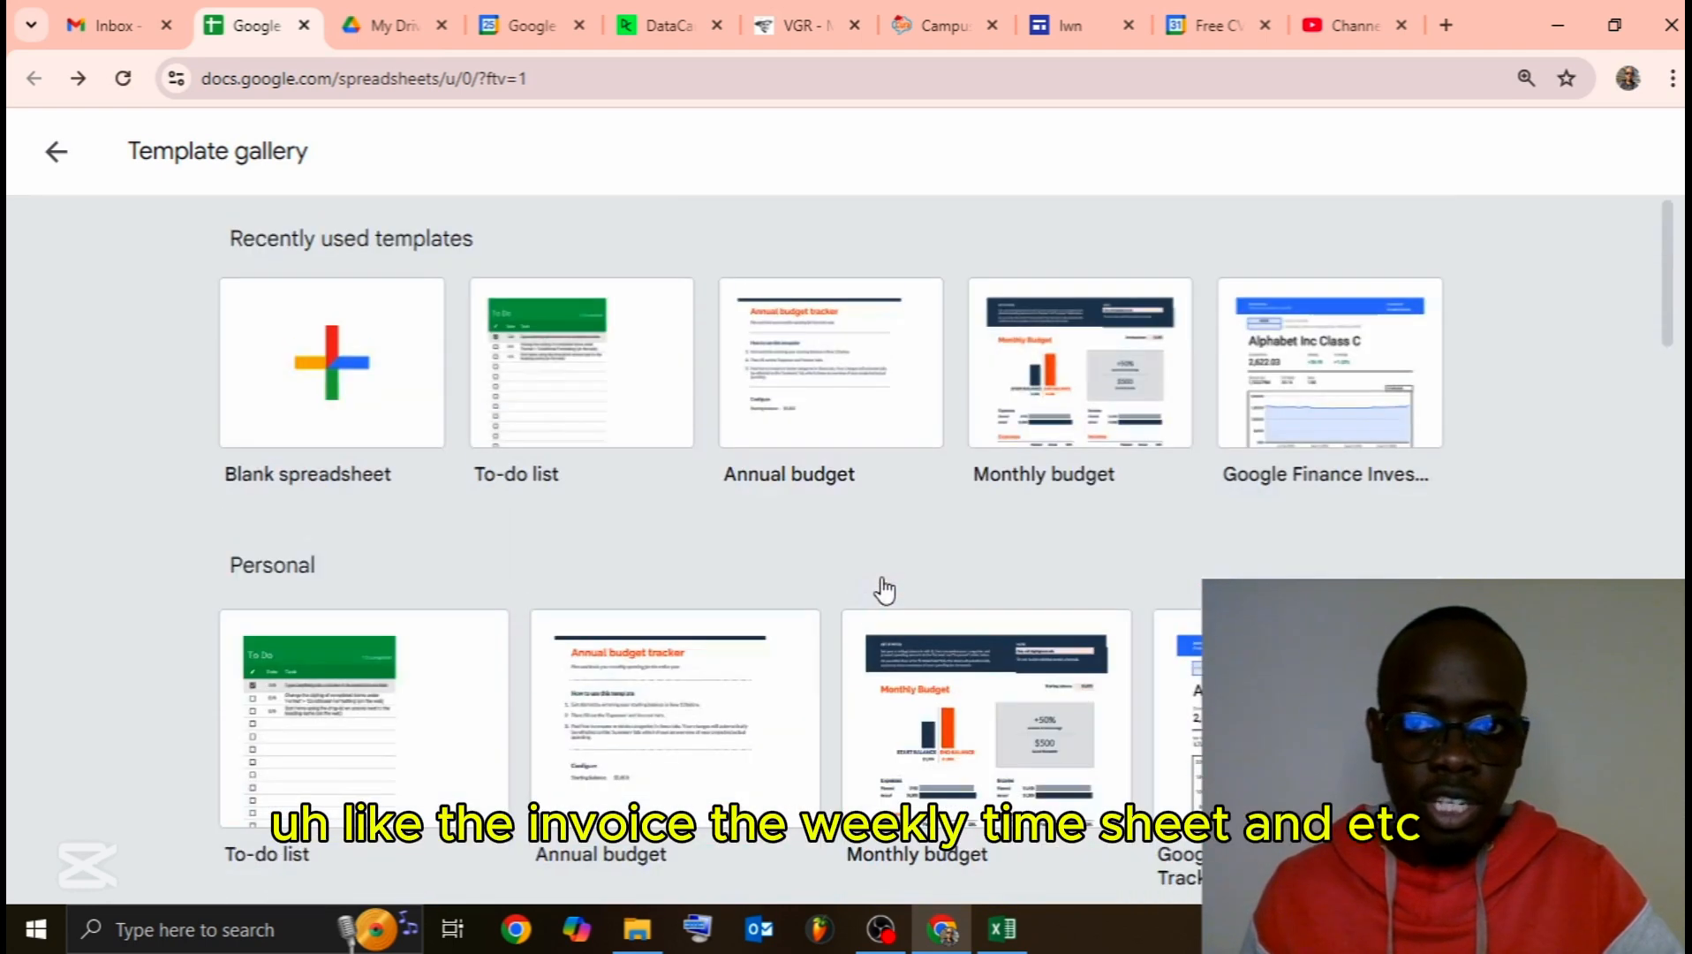
pyautogui.keyDown('ctrl'); pyautogui.scroll(1, 910, 573); pyautogui.keyUp('ctrl')
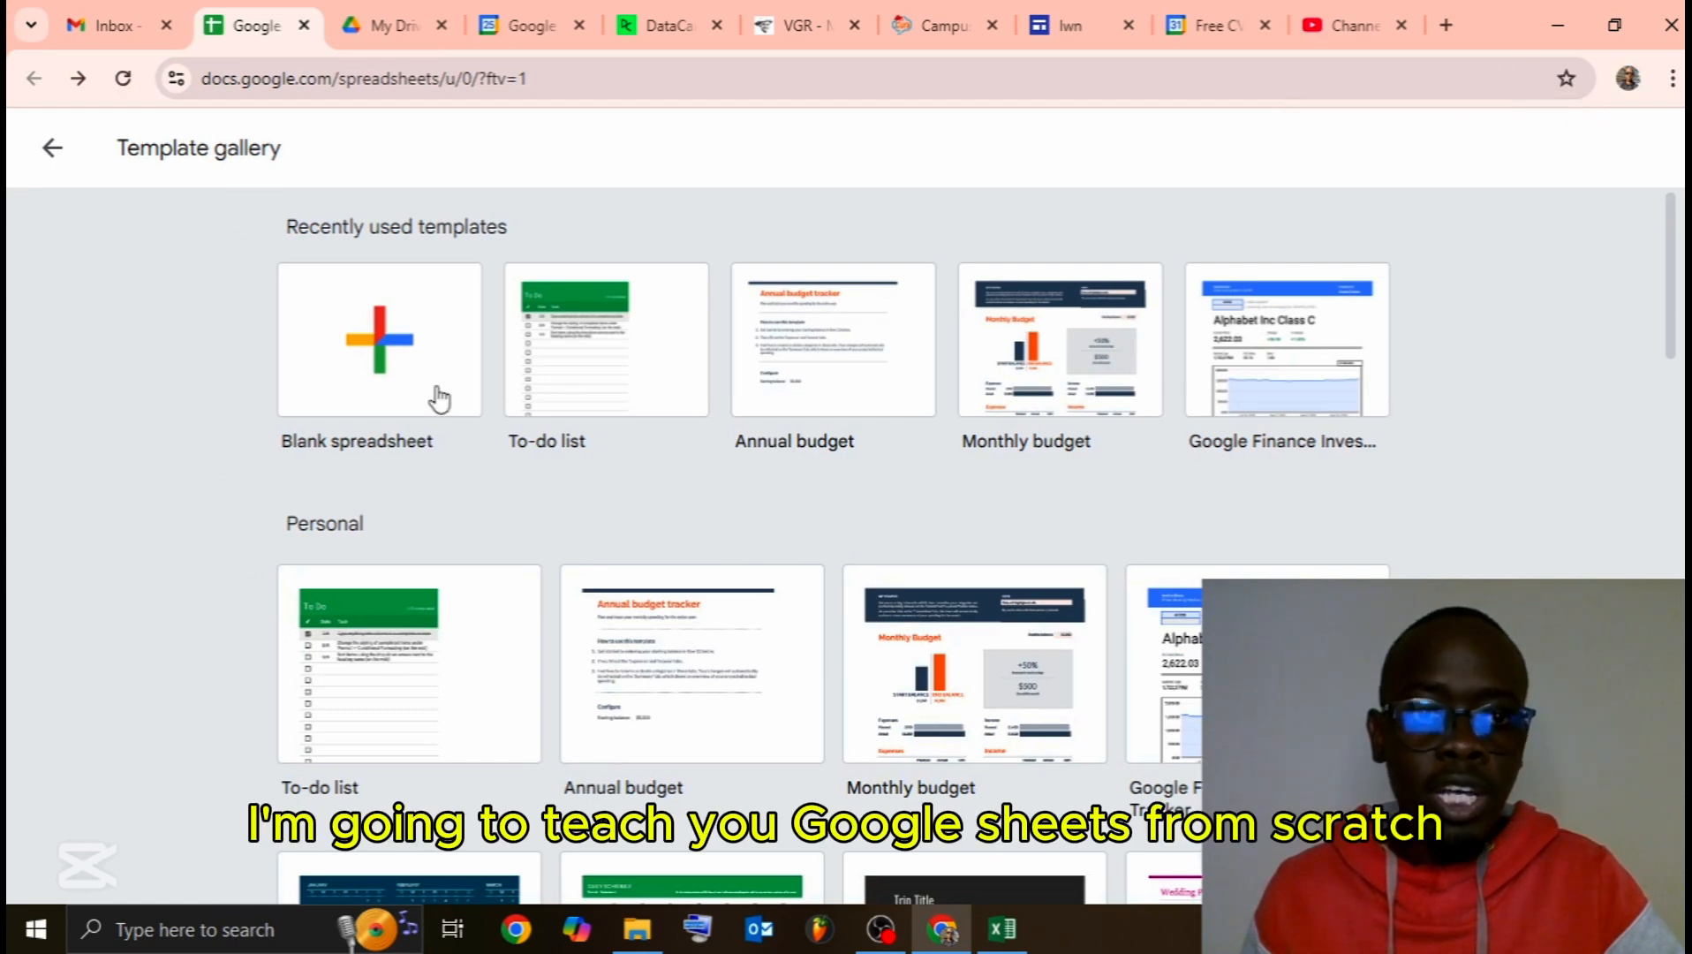
pyautogui.click(411, 346)
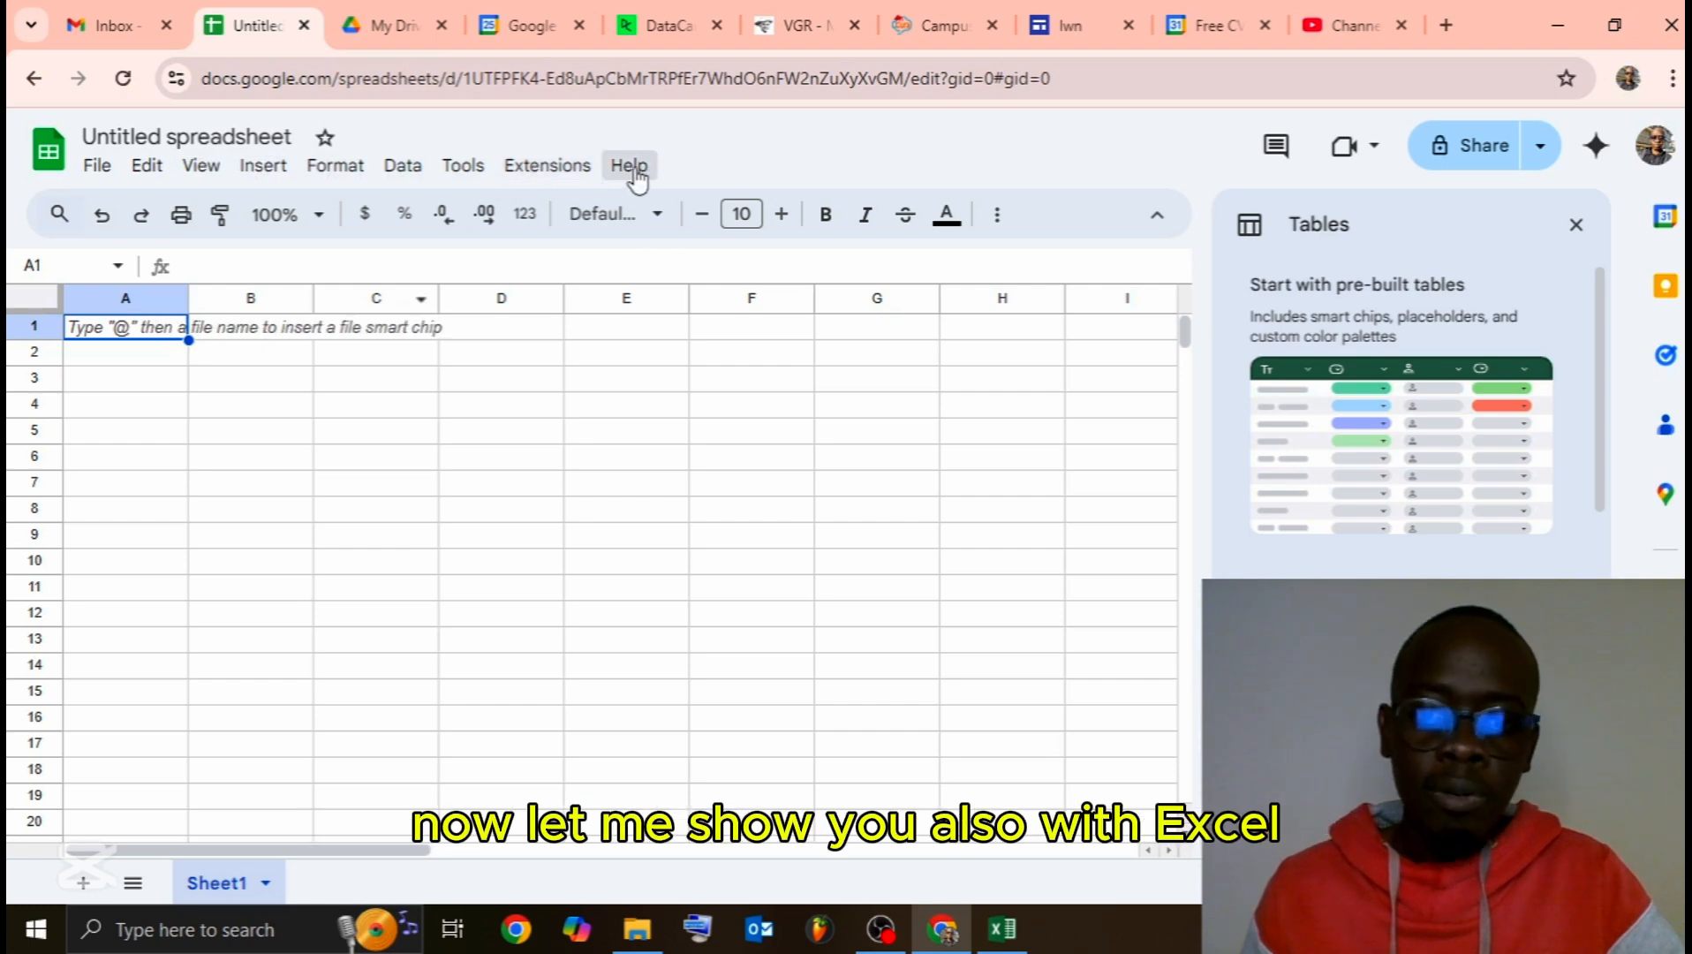
pyautogui.click(1004, 936)
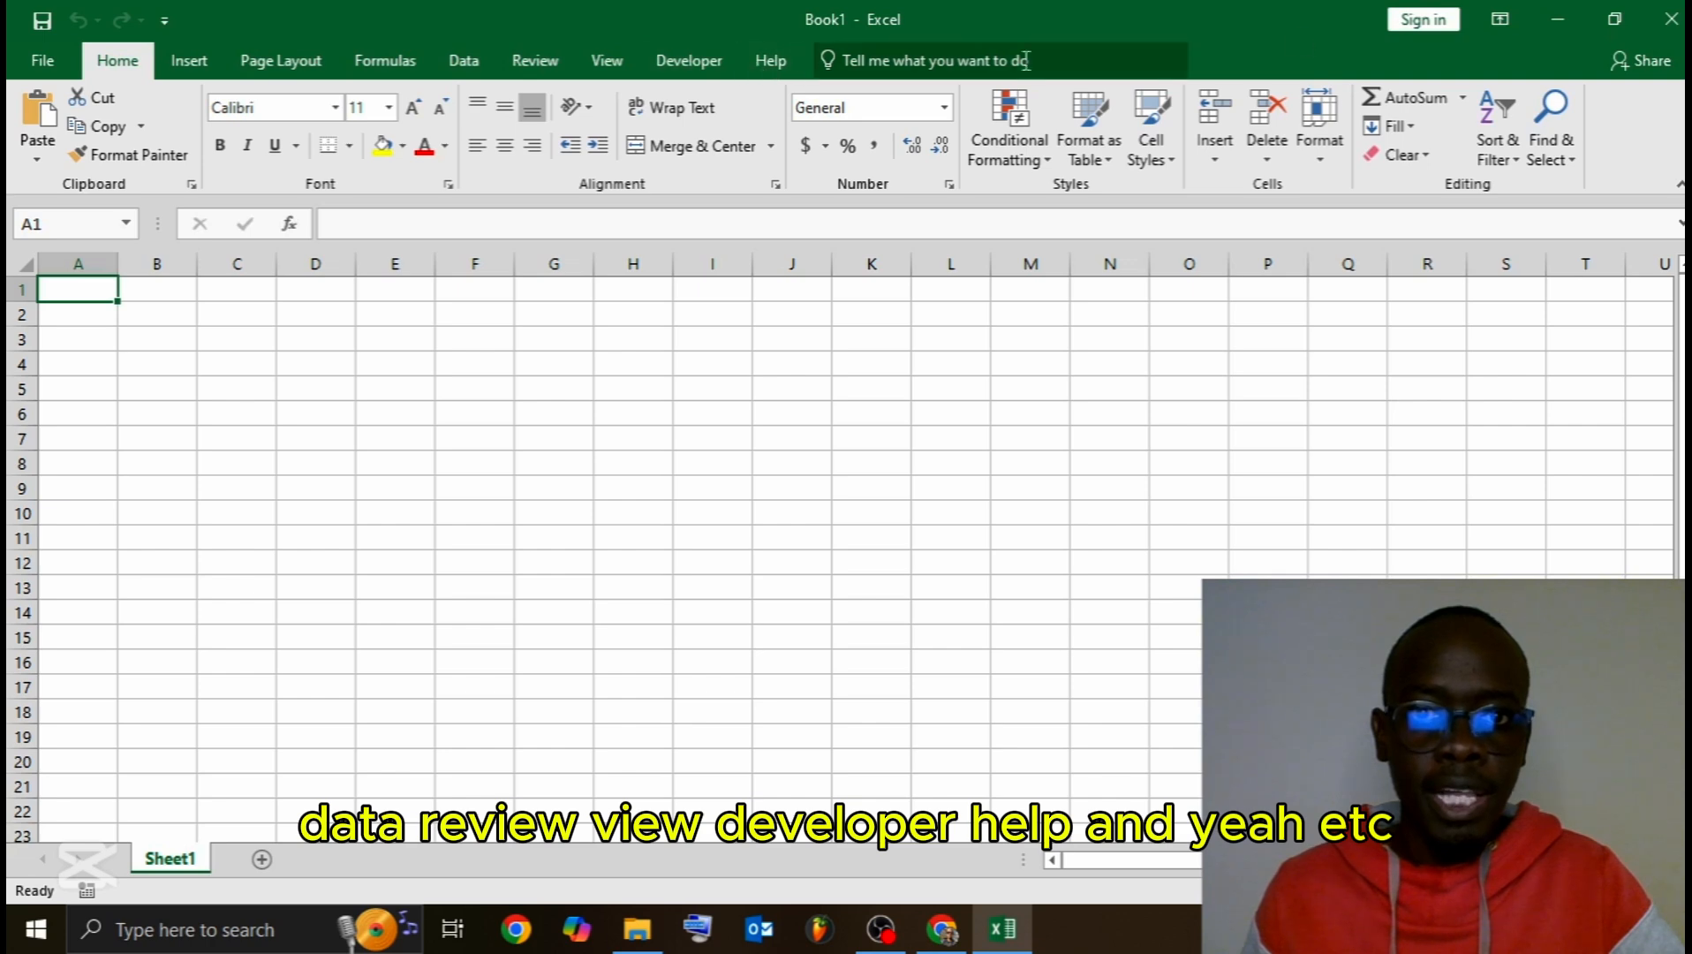
# Step: Minimise Excel, close the pre-built tables panel, and select column A and row 1
pyautogui.click(1531, 19)
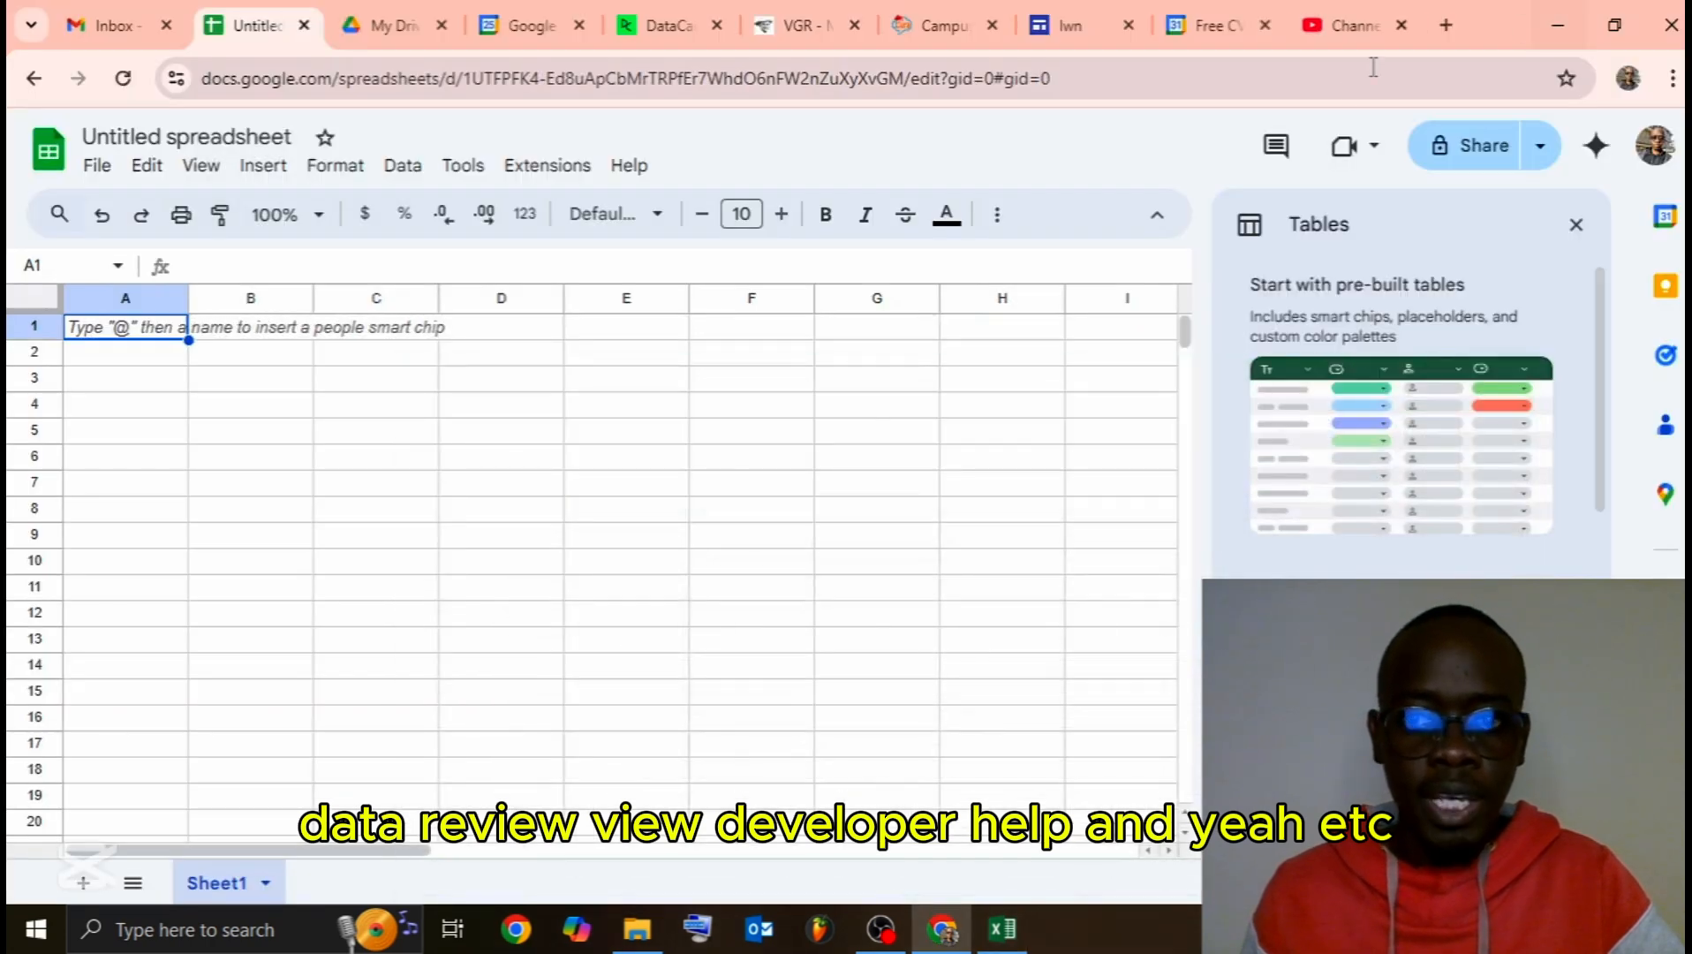
pyautogui.click(1580, 228)
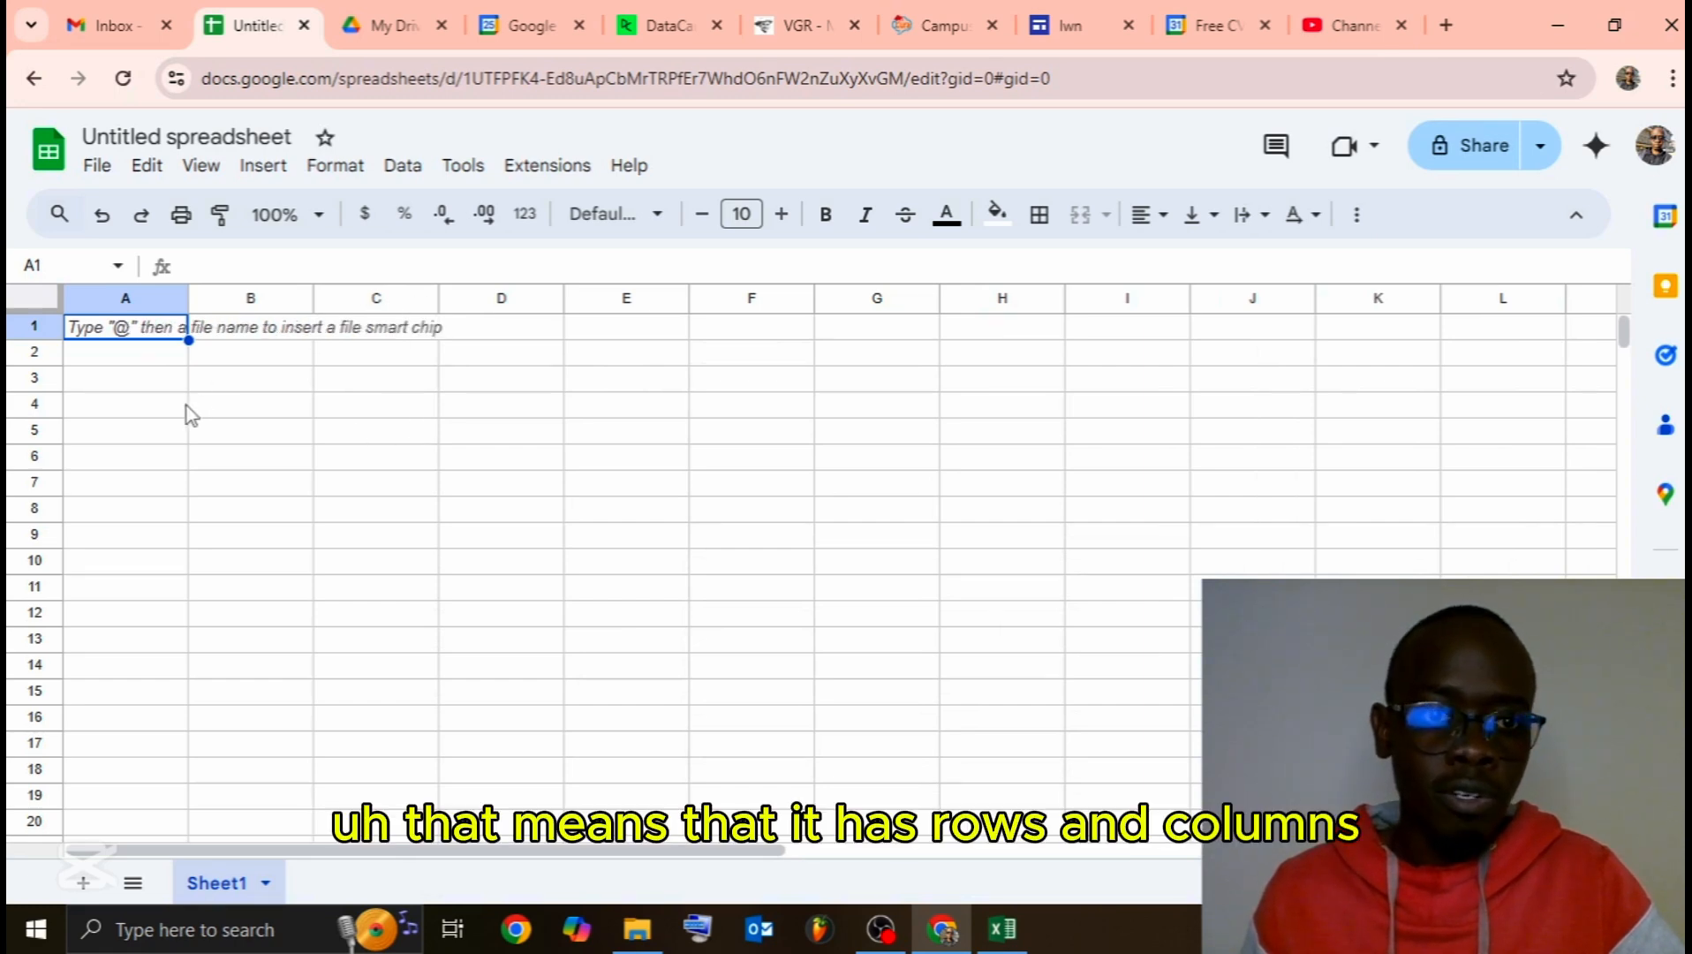
pyautogui.click(121, 296)
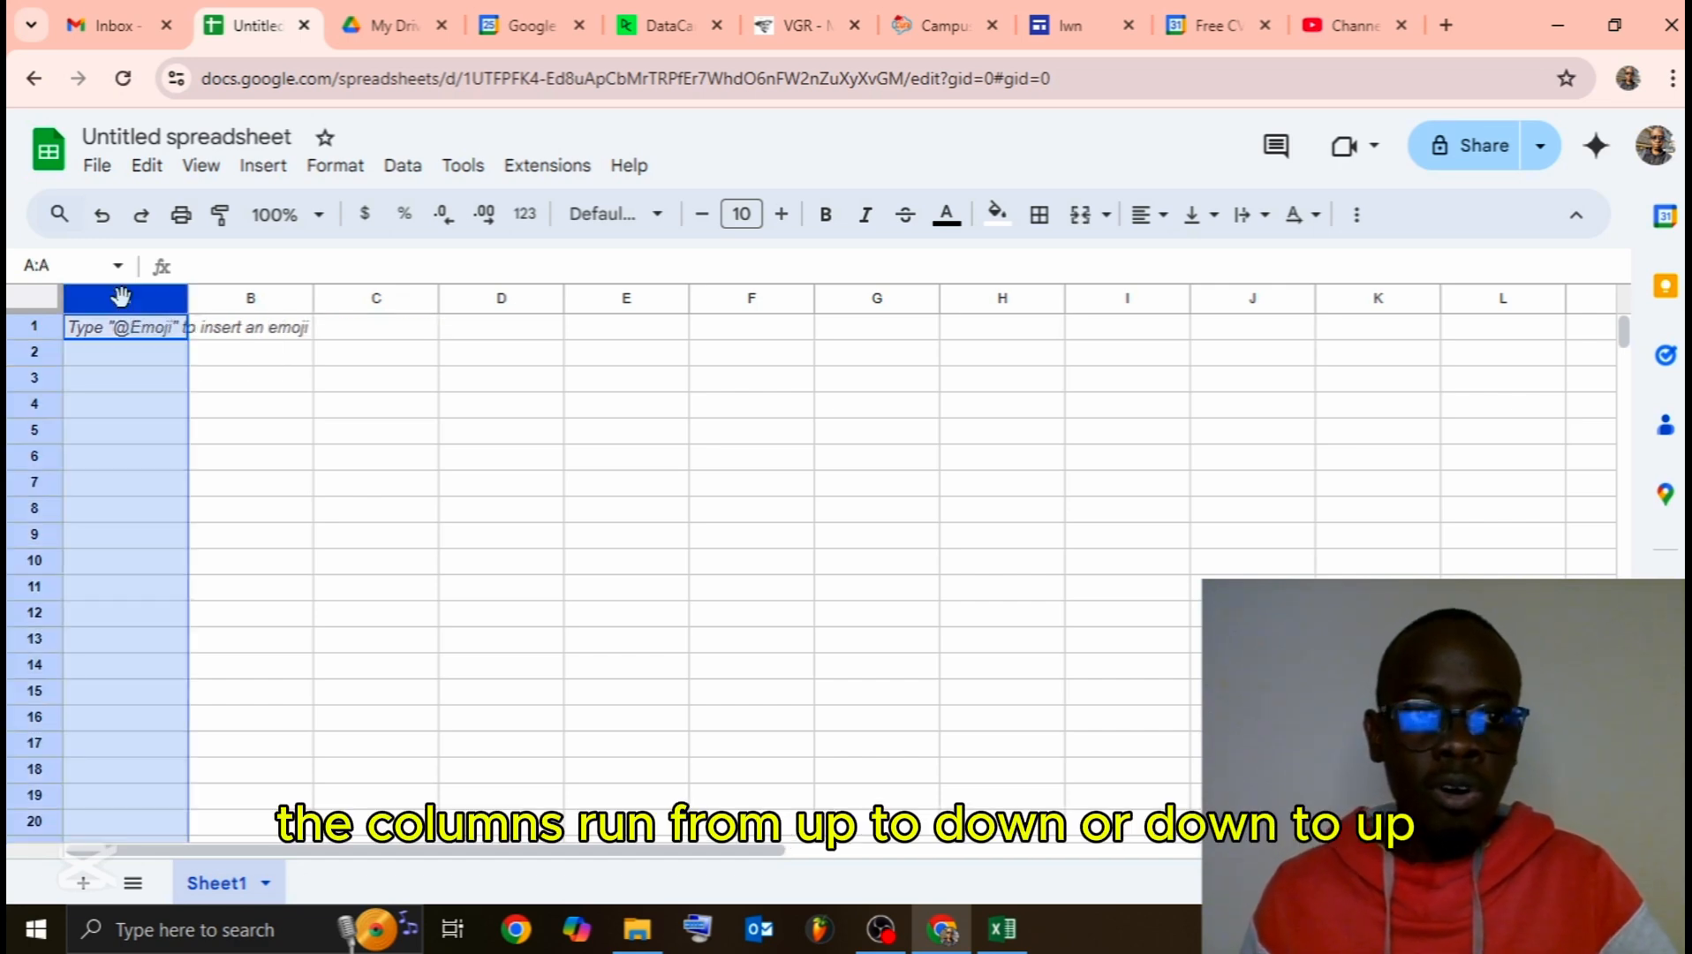
pyautogui.click(33, 326)
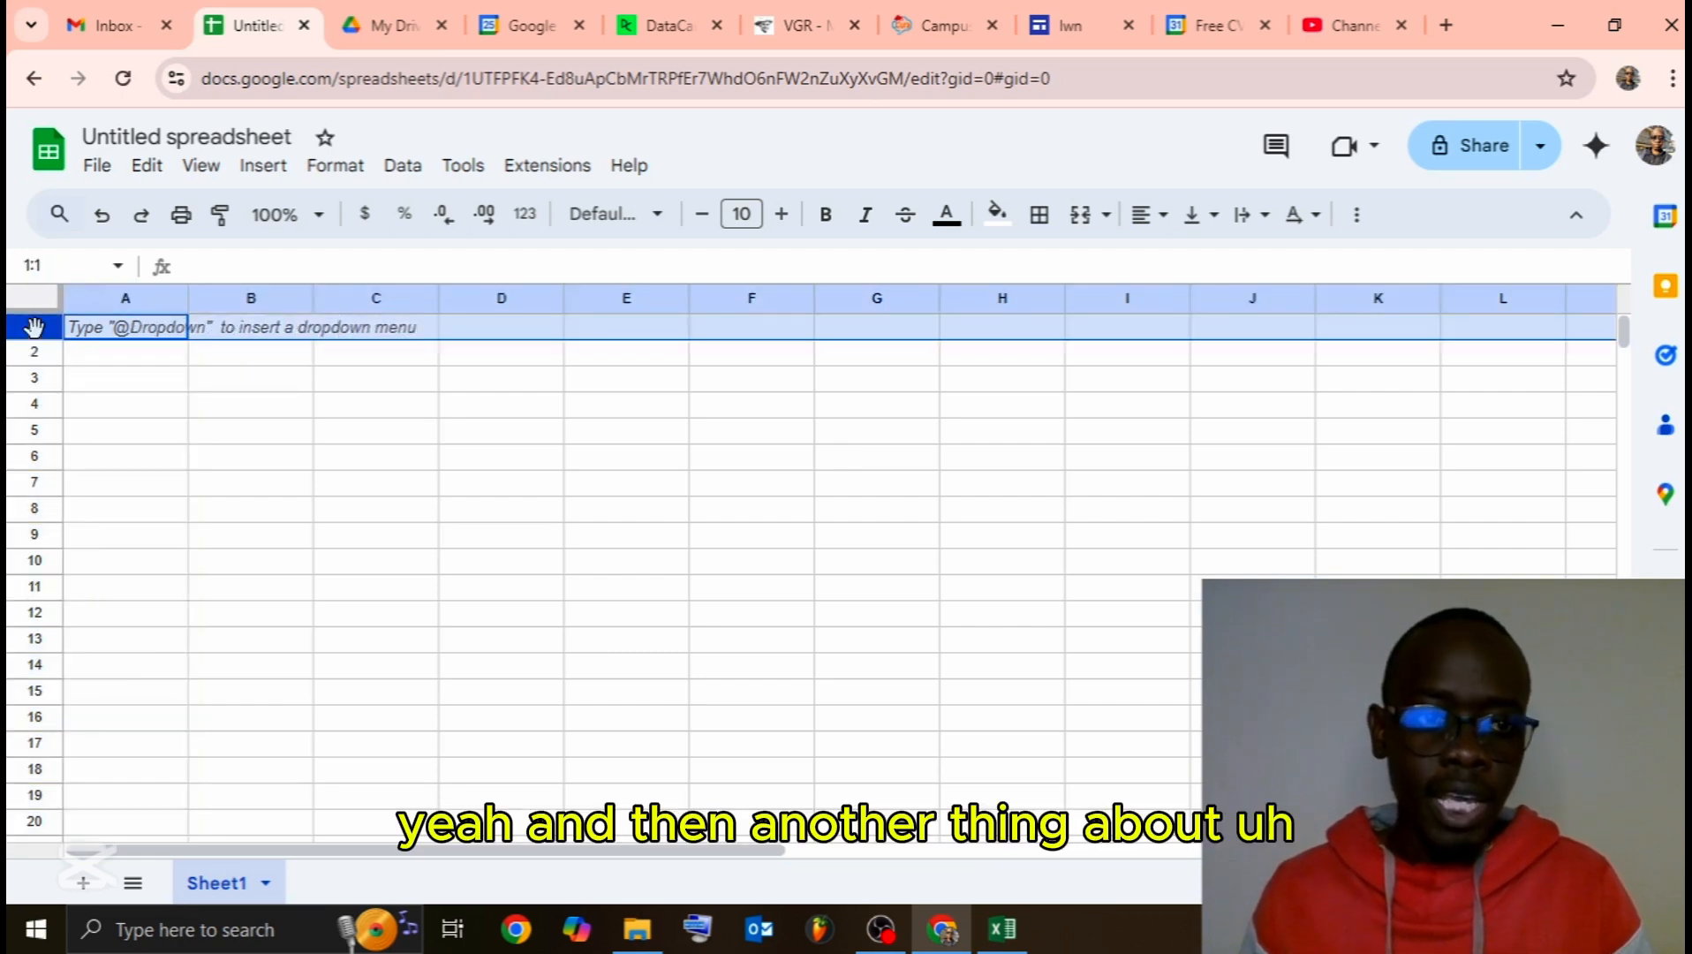
pyautogui.click(142, 303)
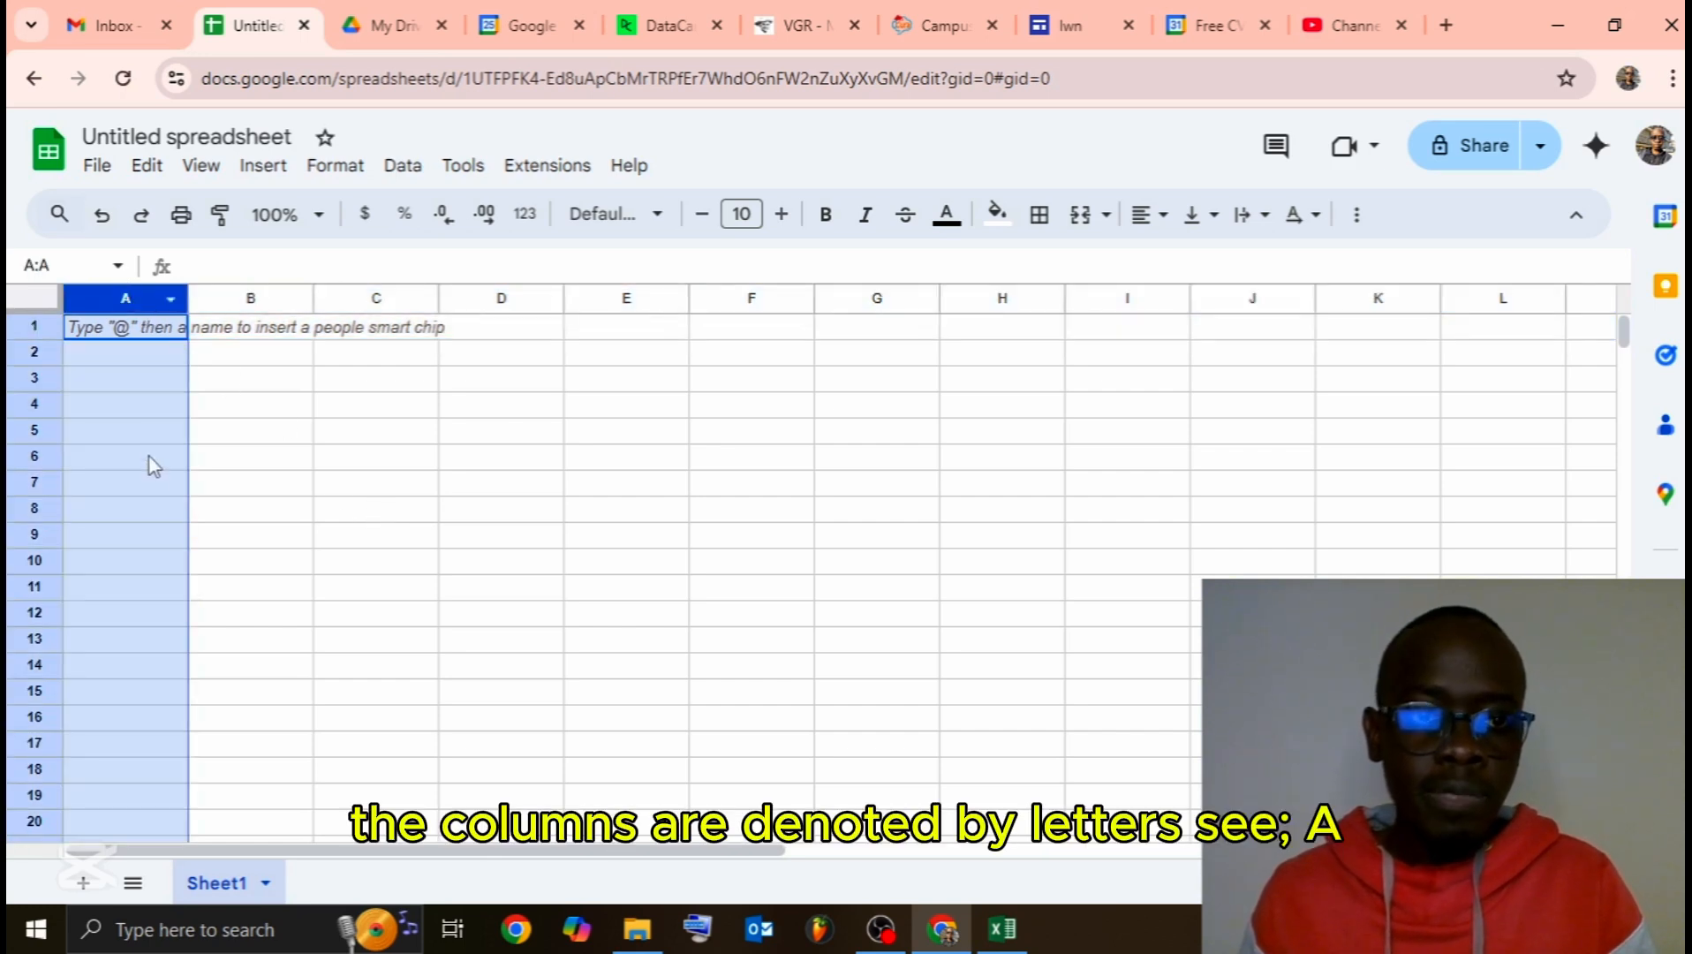
# Step: Switch to Excel and back to Google Sheets, selecting row 1 and then cell E3
pyautogui.click(1003, 928)
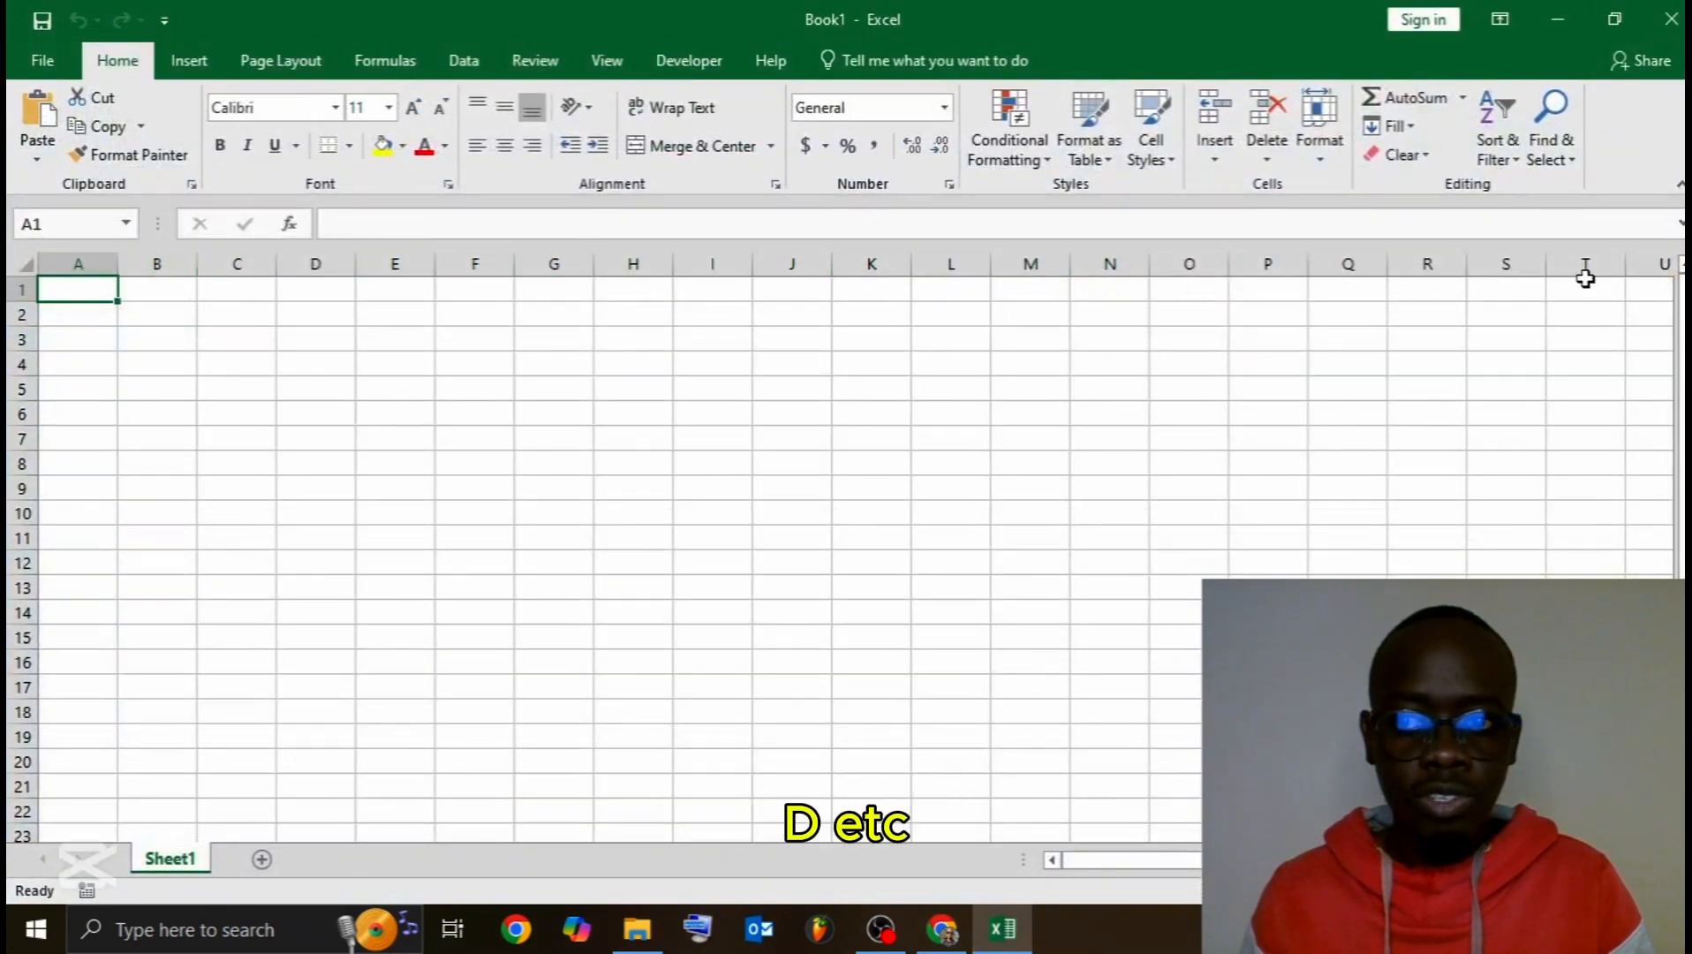
pyautogui.click(1557, 19)
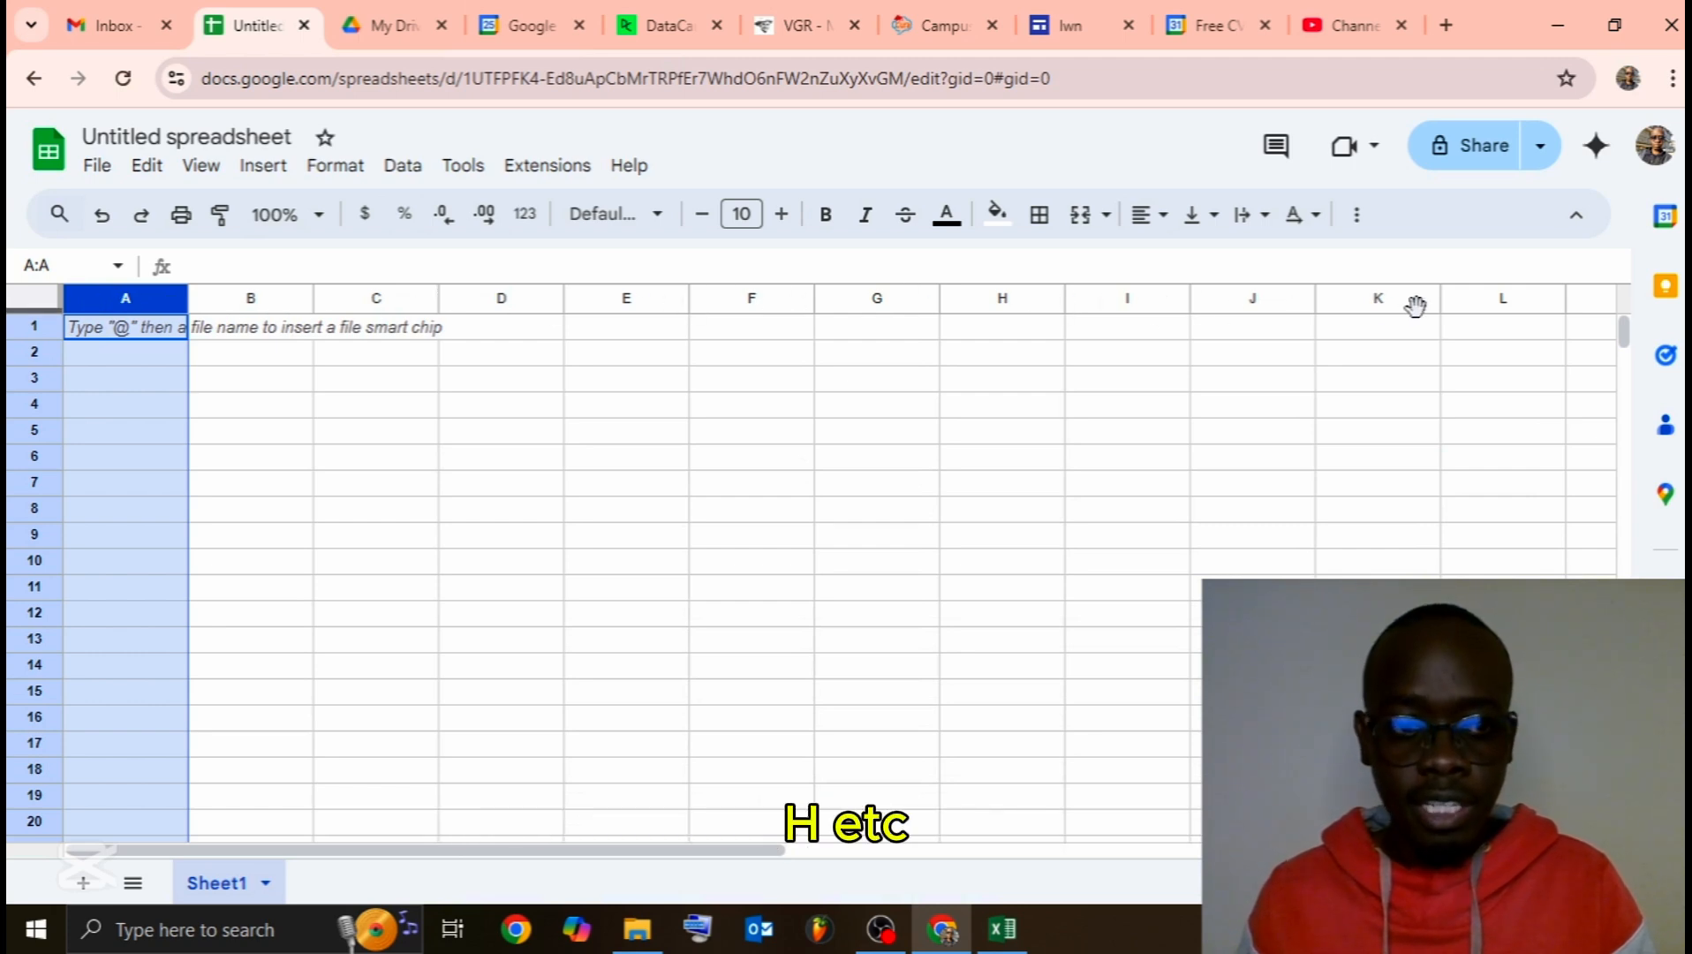
pyautogui.click(31, 327)
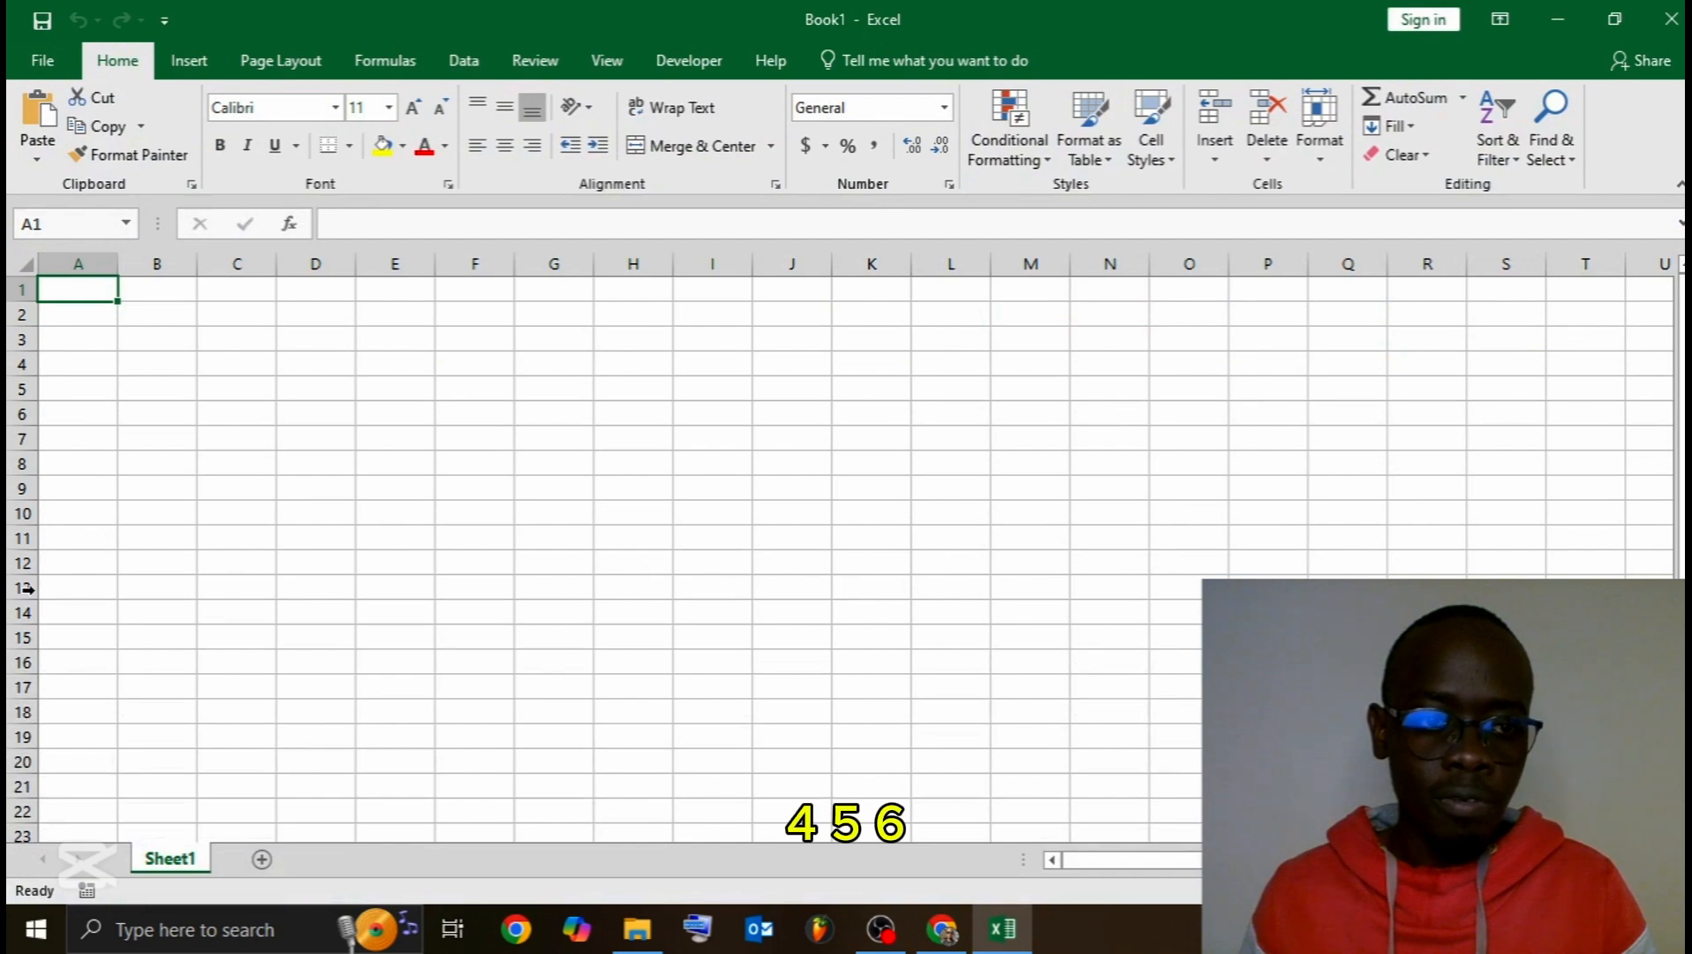
pyautogui.click(1548, 24)
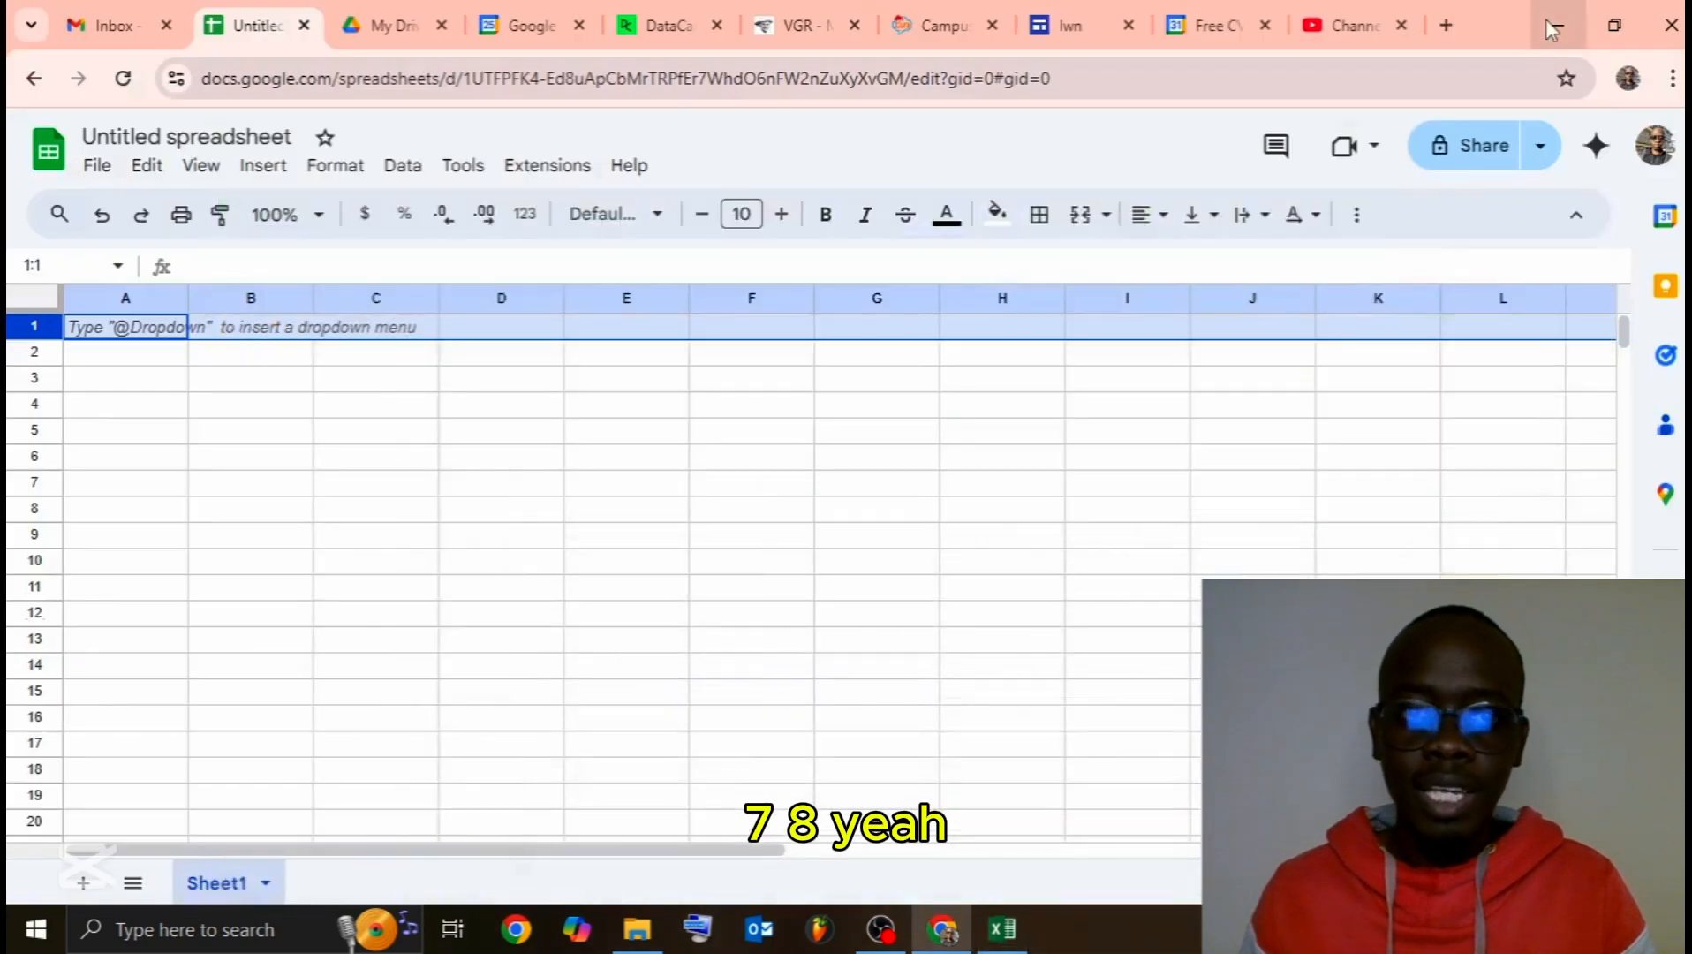
pyautogui.click(592, 381)
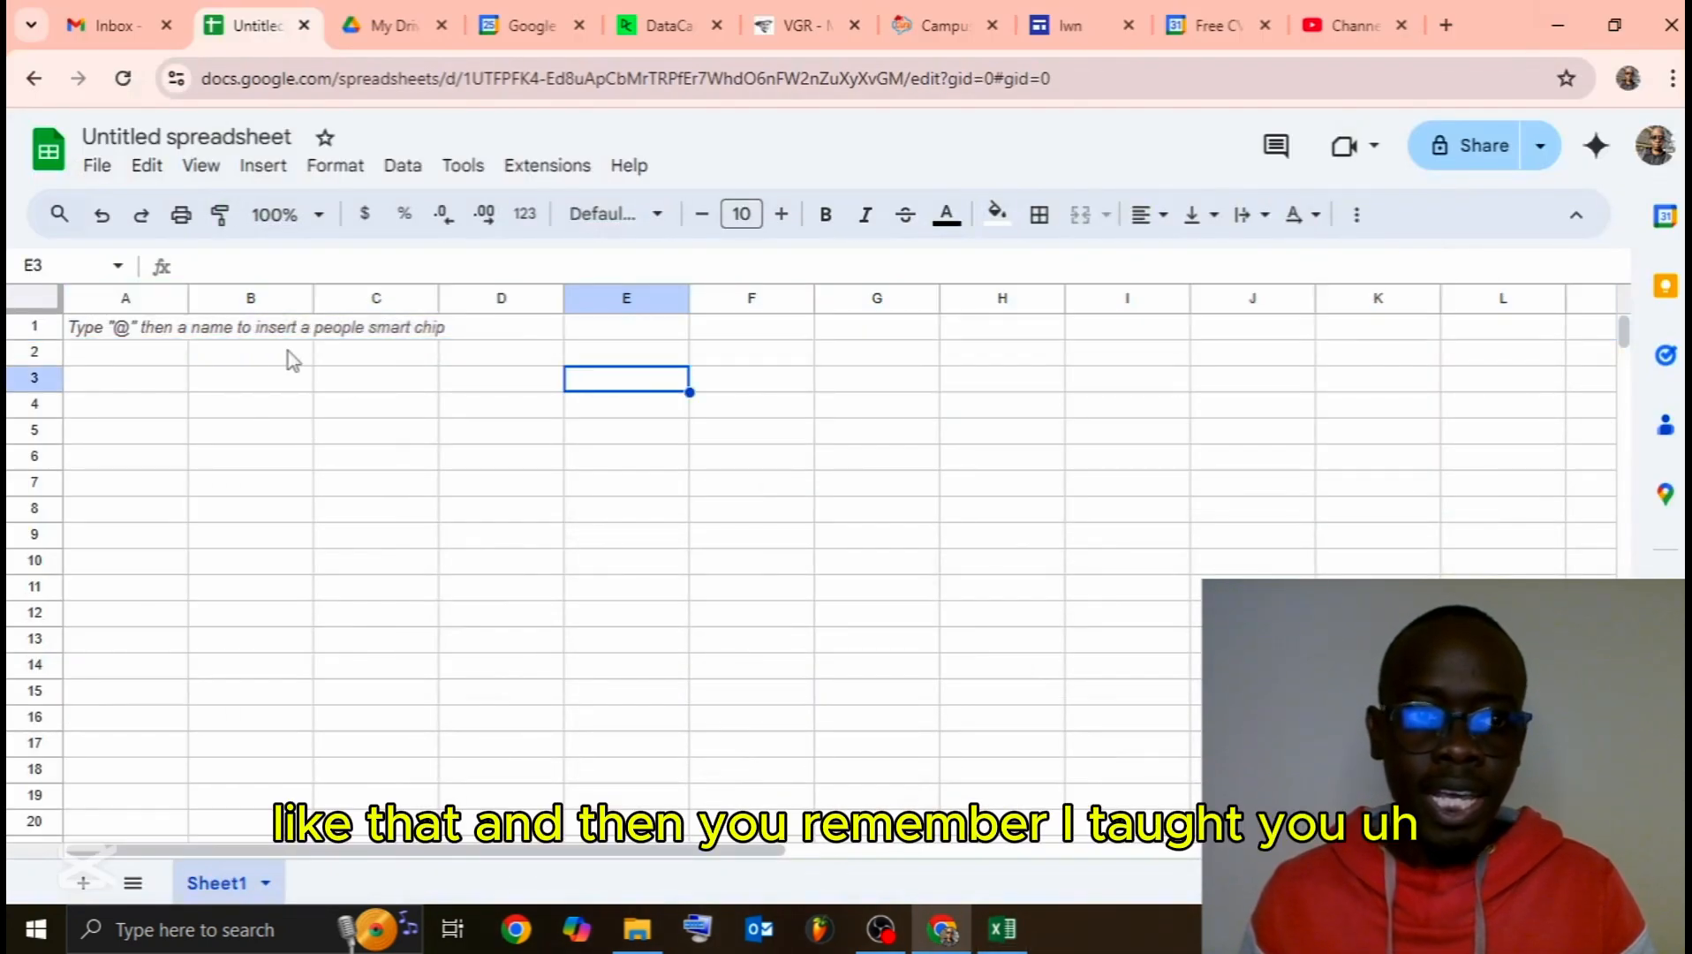
pyautogui.click(139, 339)
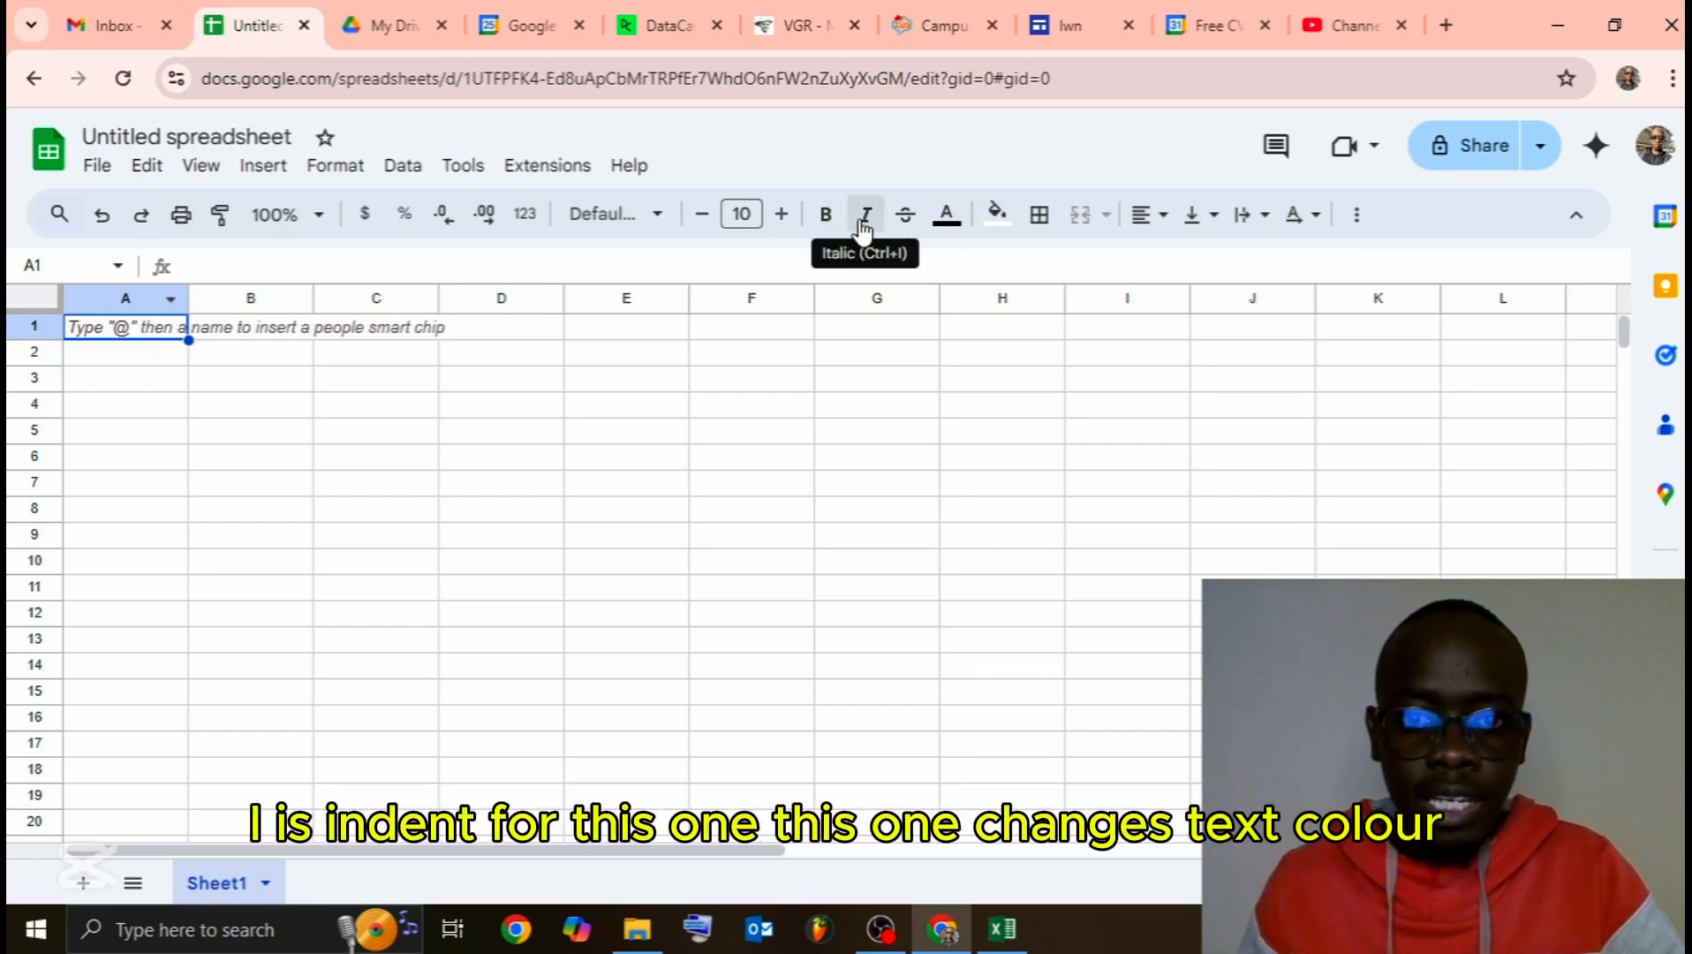
# Step: Select cells B2:D2 and apply cyan from the fill colour palette
pyautogui.click(954, 228)
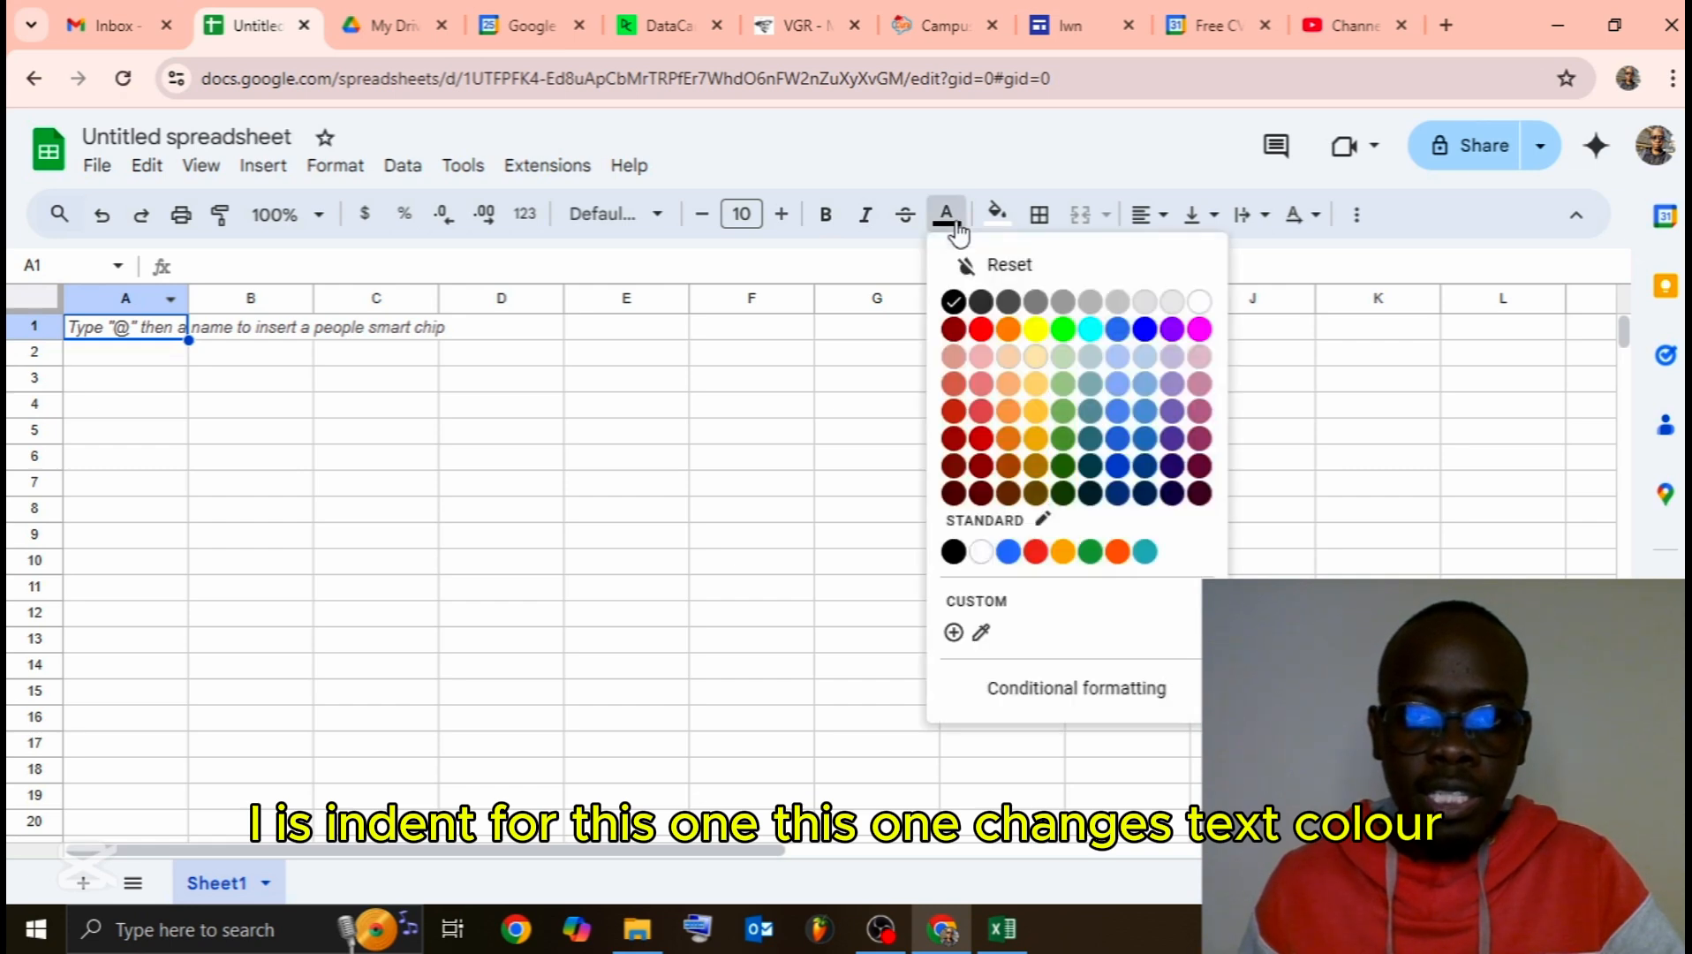
pyautogui.click(1001, 217)
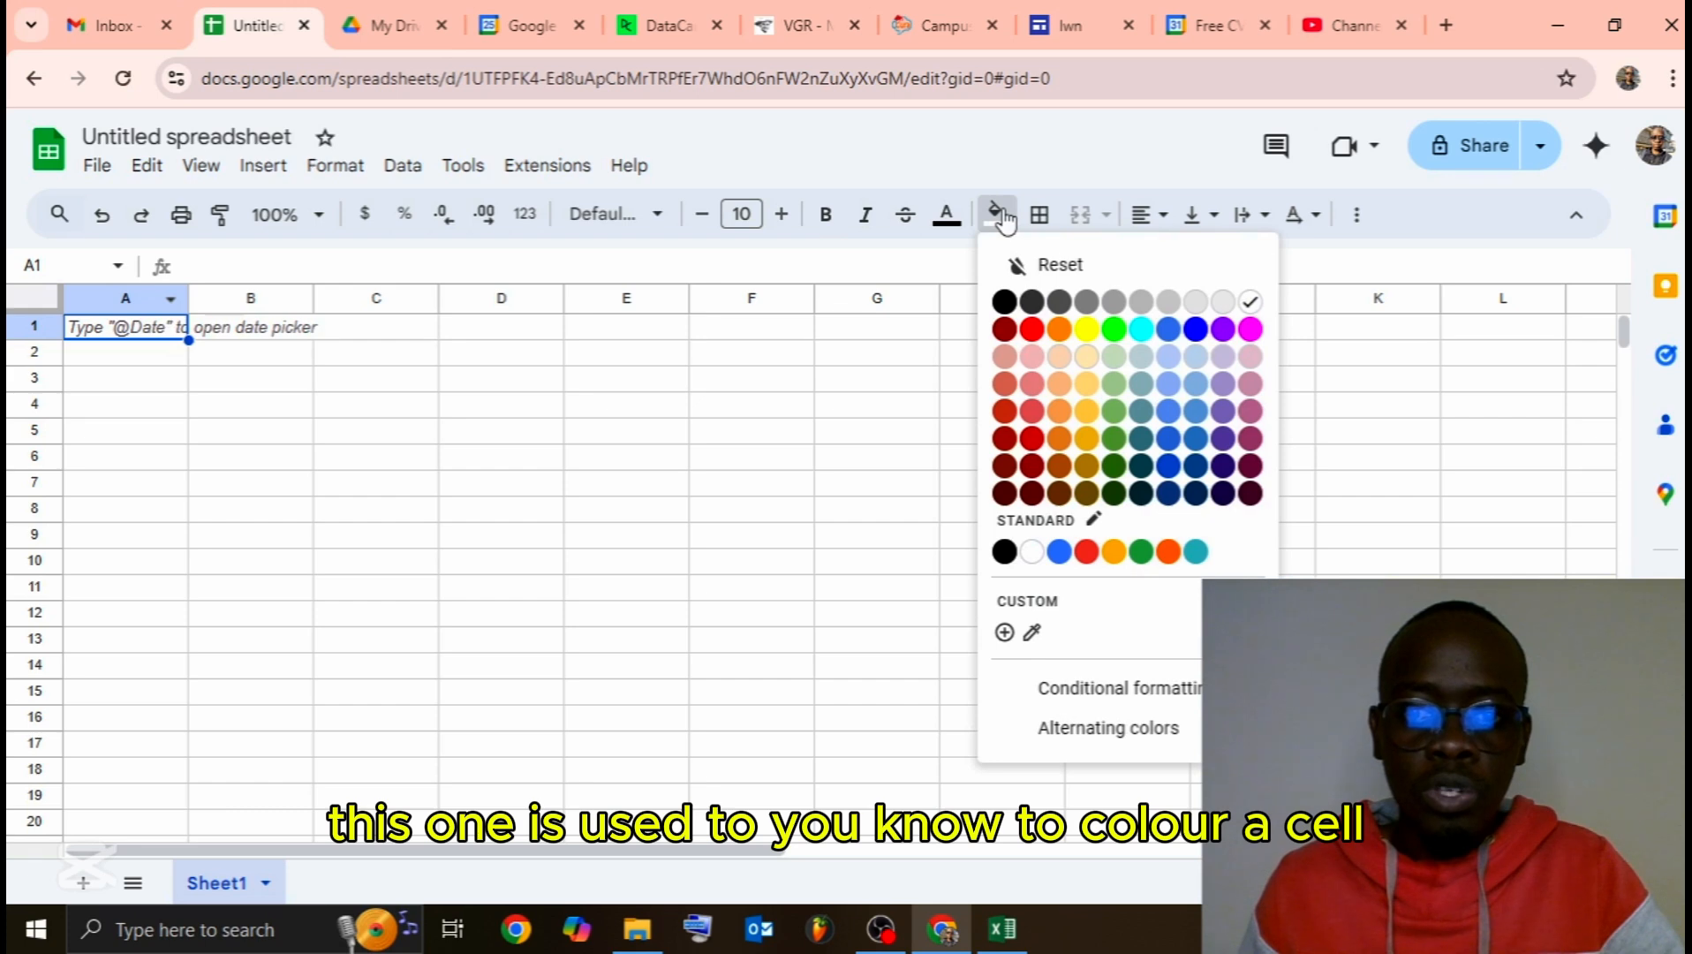
pyautogui.click(382, 407)
pyautogui.click(265, 356)
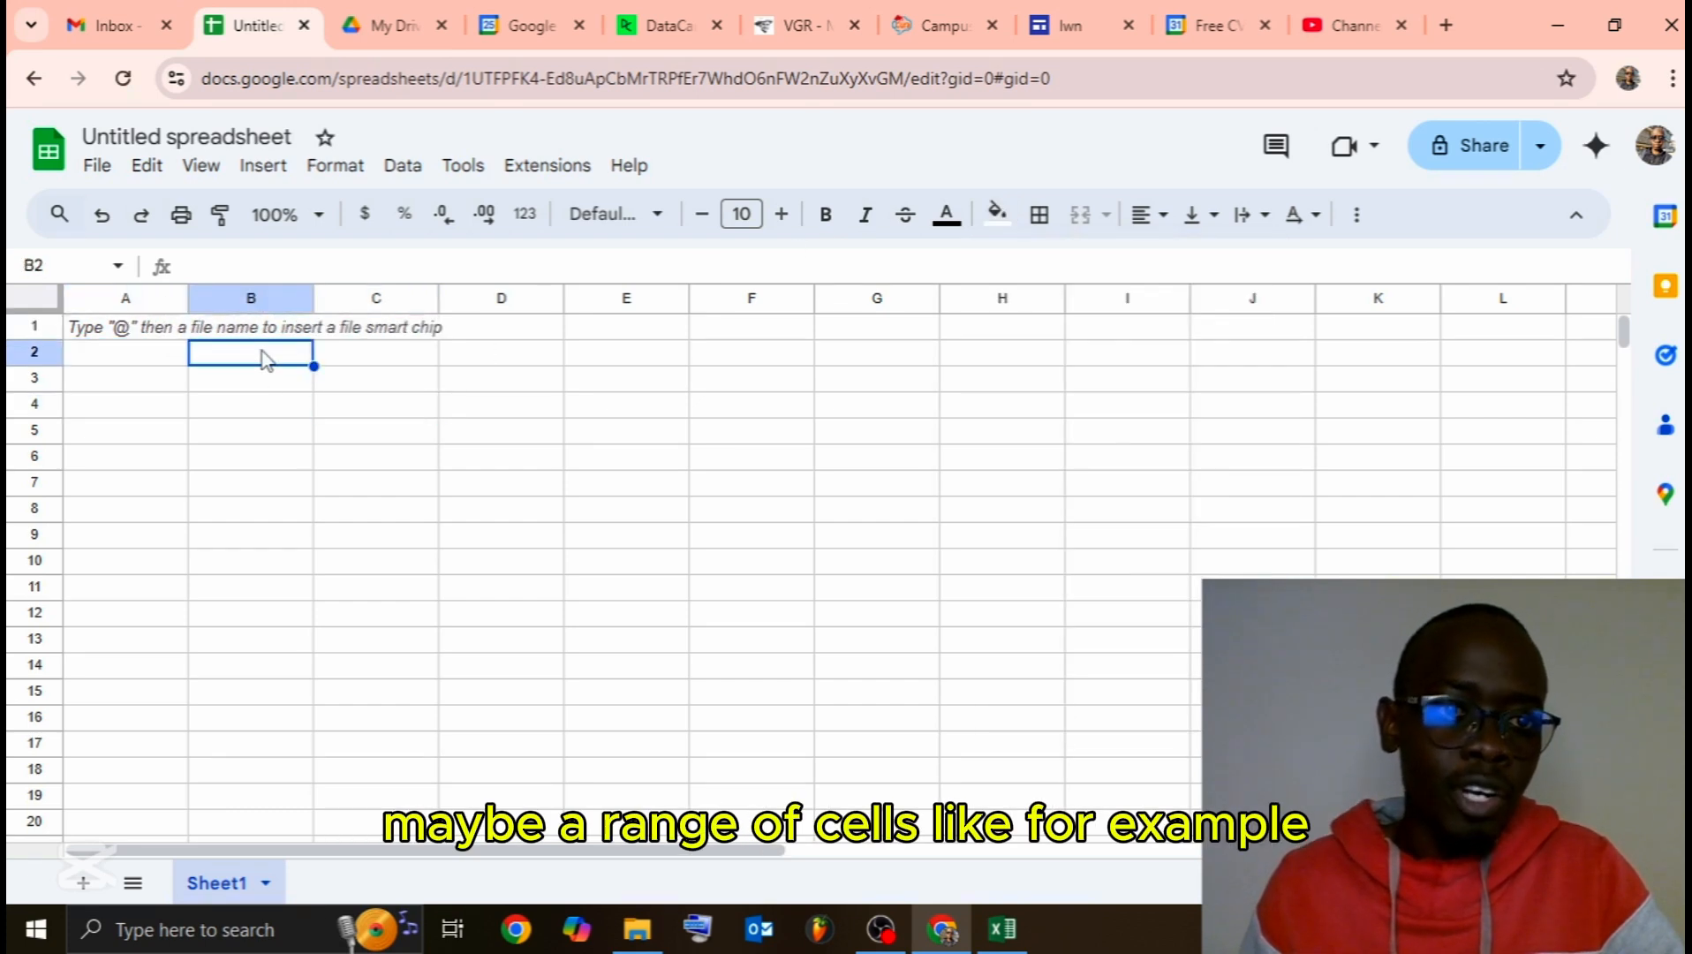
pyautogui.click(246, 437)
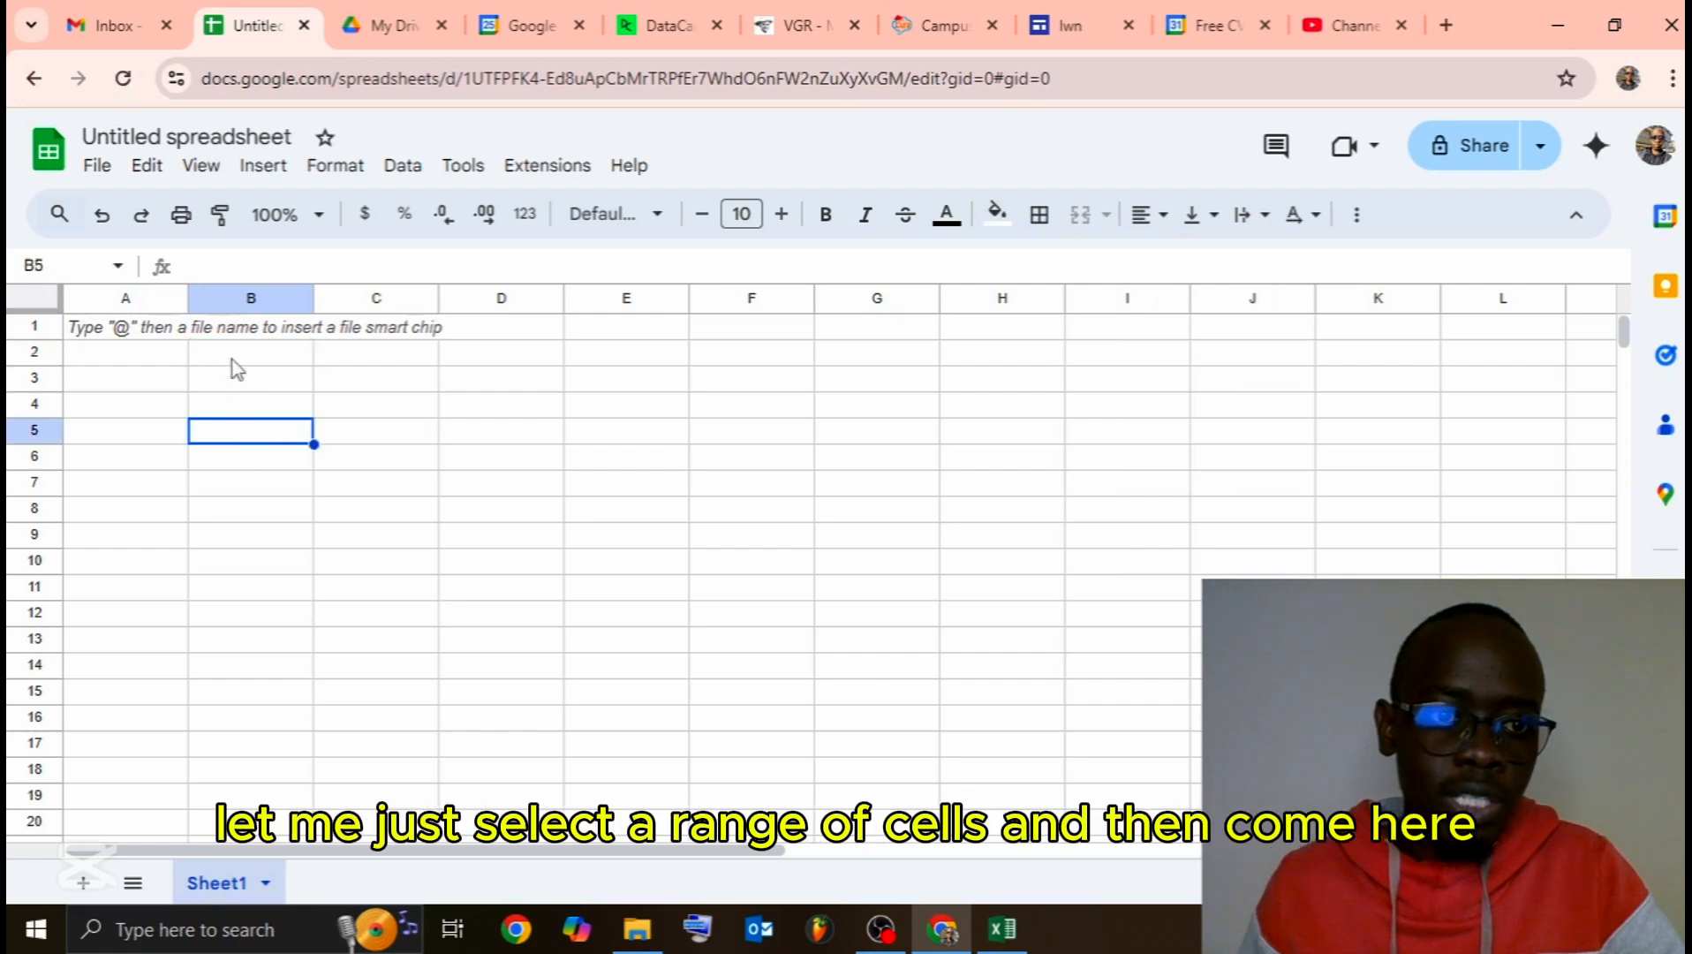
pyautogui.moveTo(234, 362); pyautogui.dragTo(503, 354)
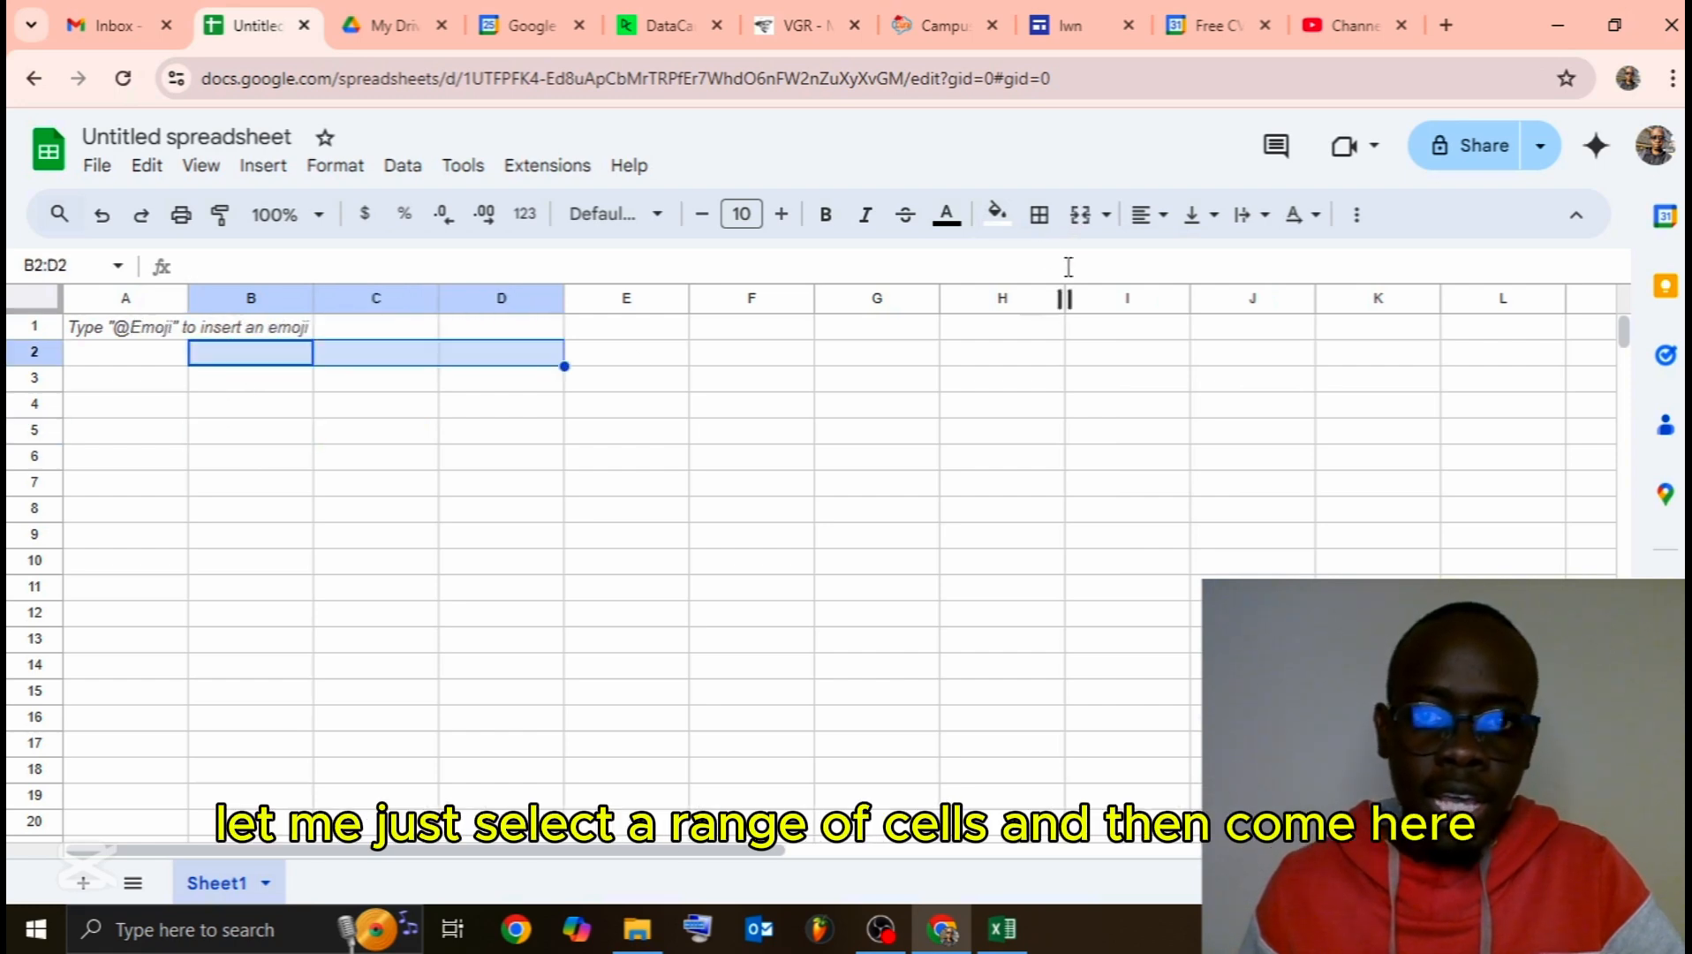
pyautogui.click(1002, 219)
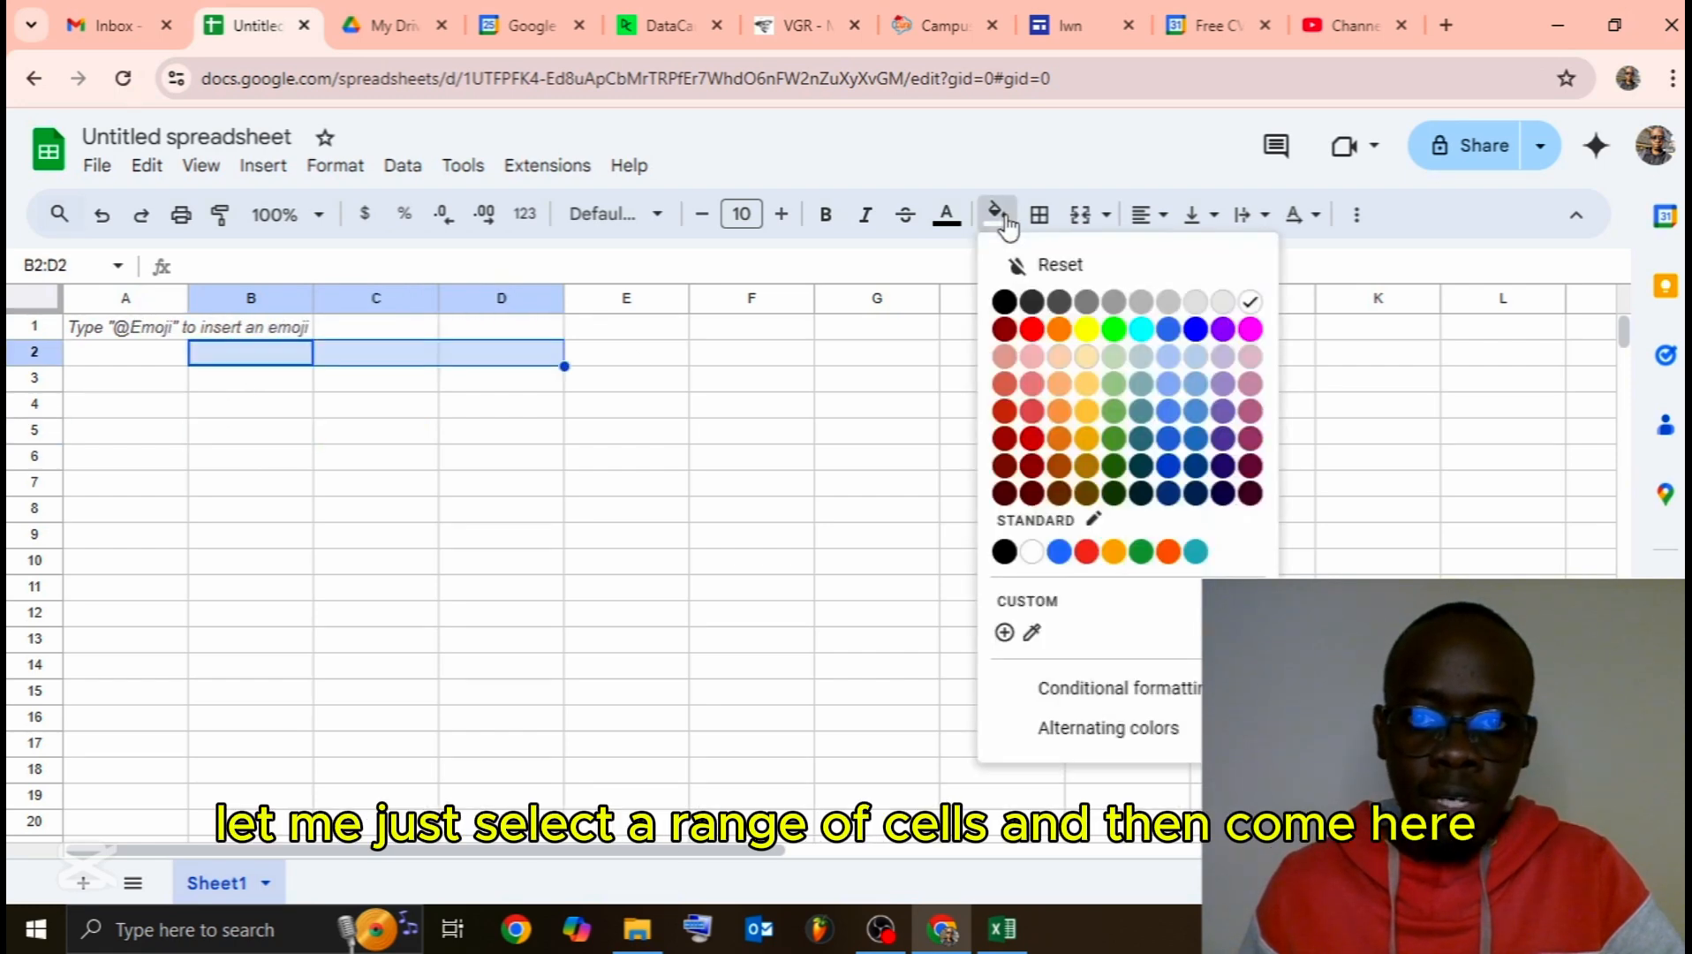
pyautogui.click(1142, 329)
pyautogui.click(692, 537)
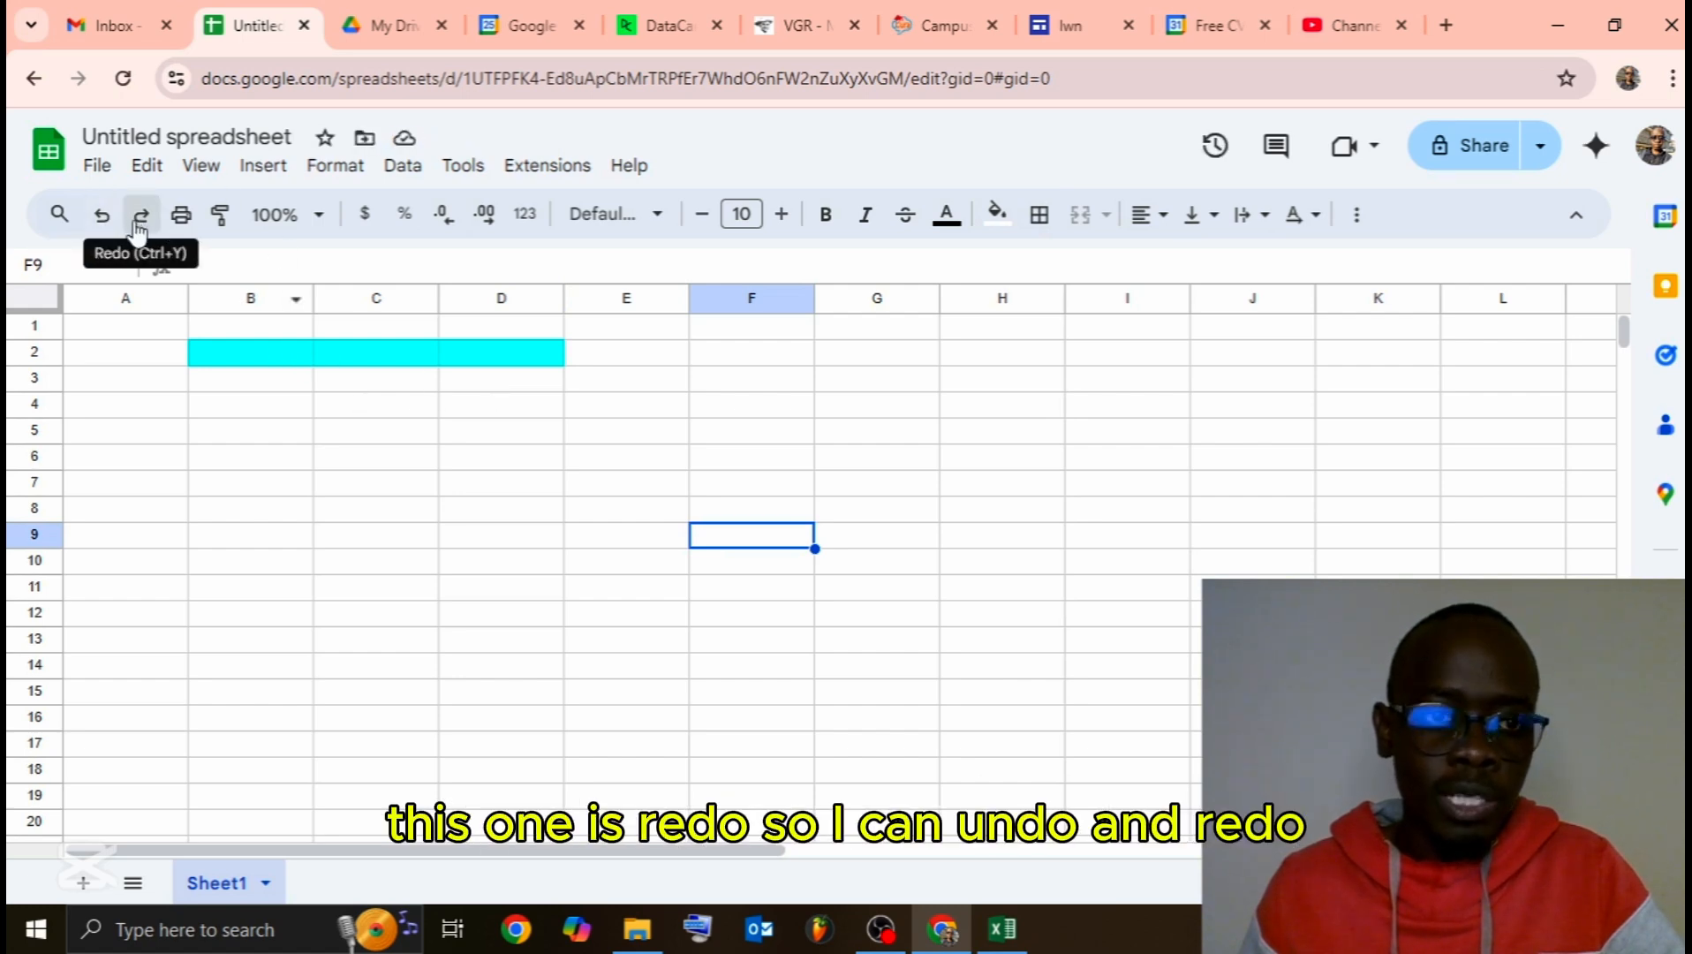
# Step: Undo the cyan fill on B2:D2, then briefly view Excel's Book1 and minimise it
pyautogui.click(105, 223)
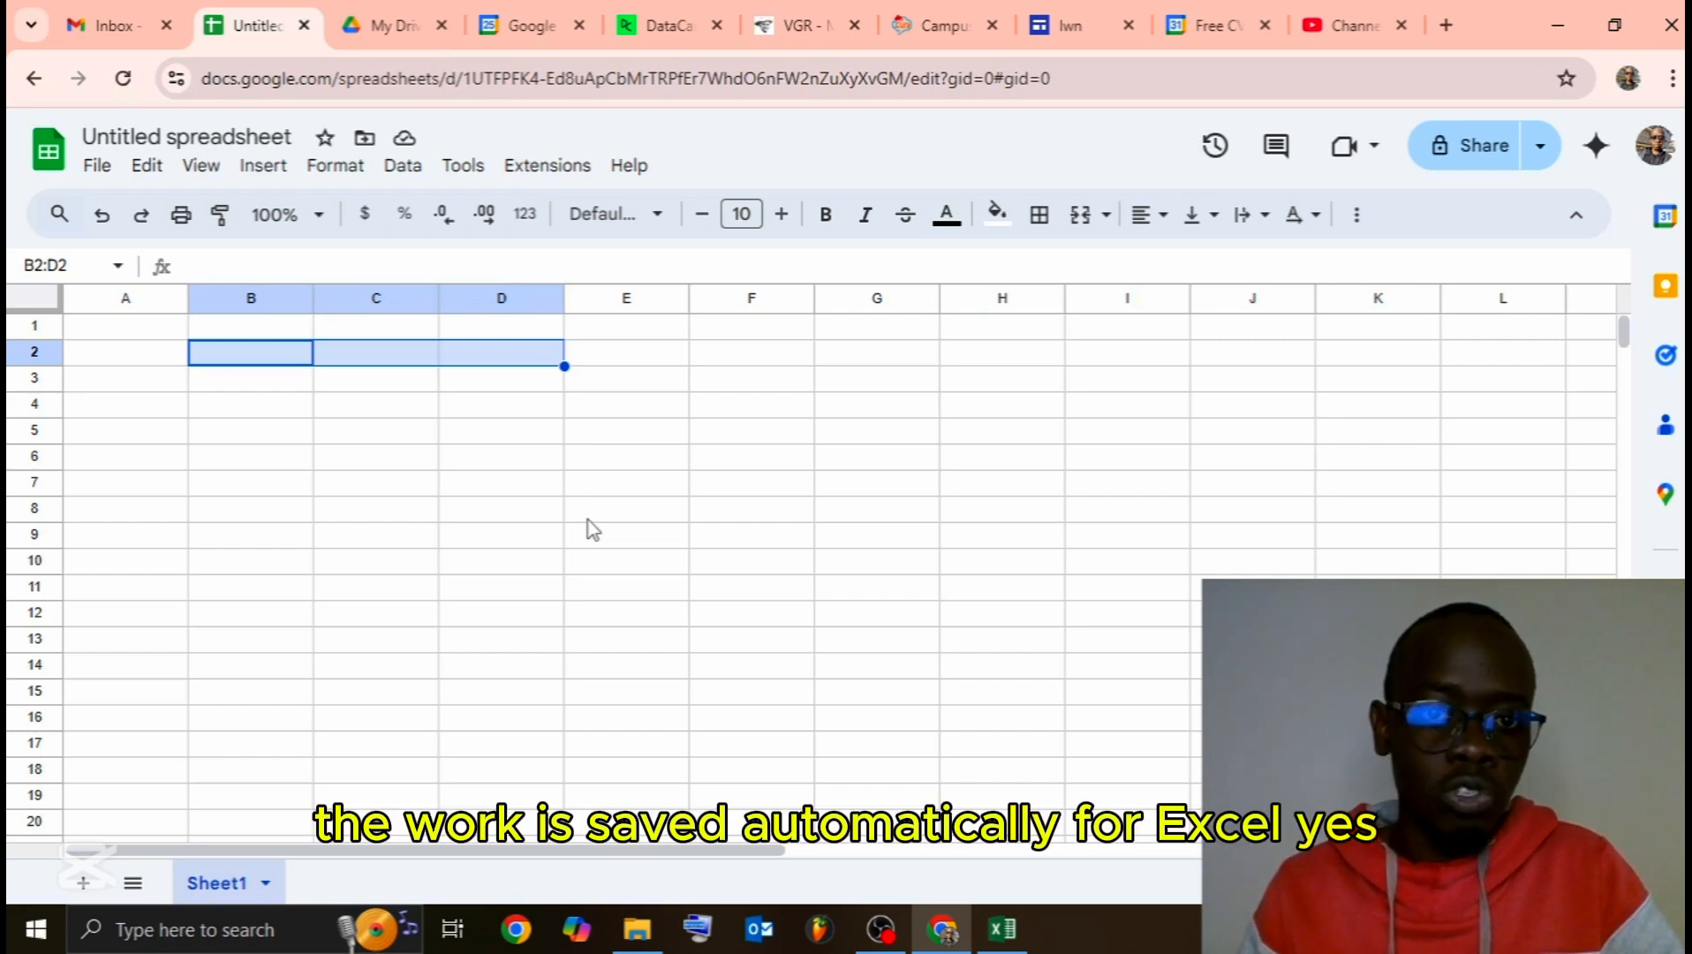
pyautogui.click(1016, 942)
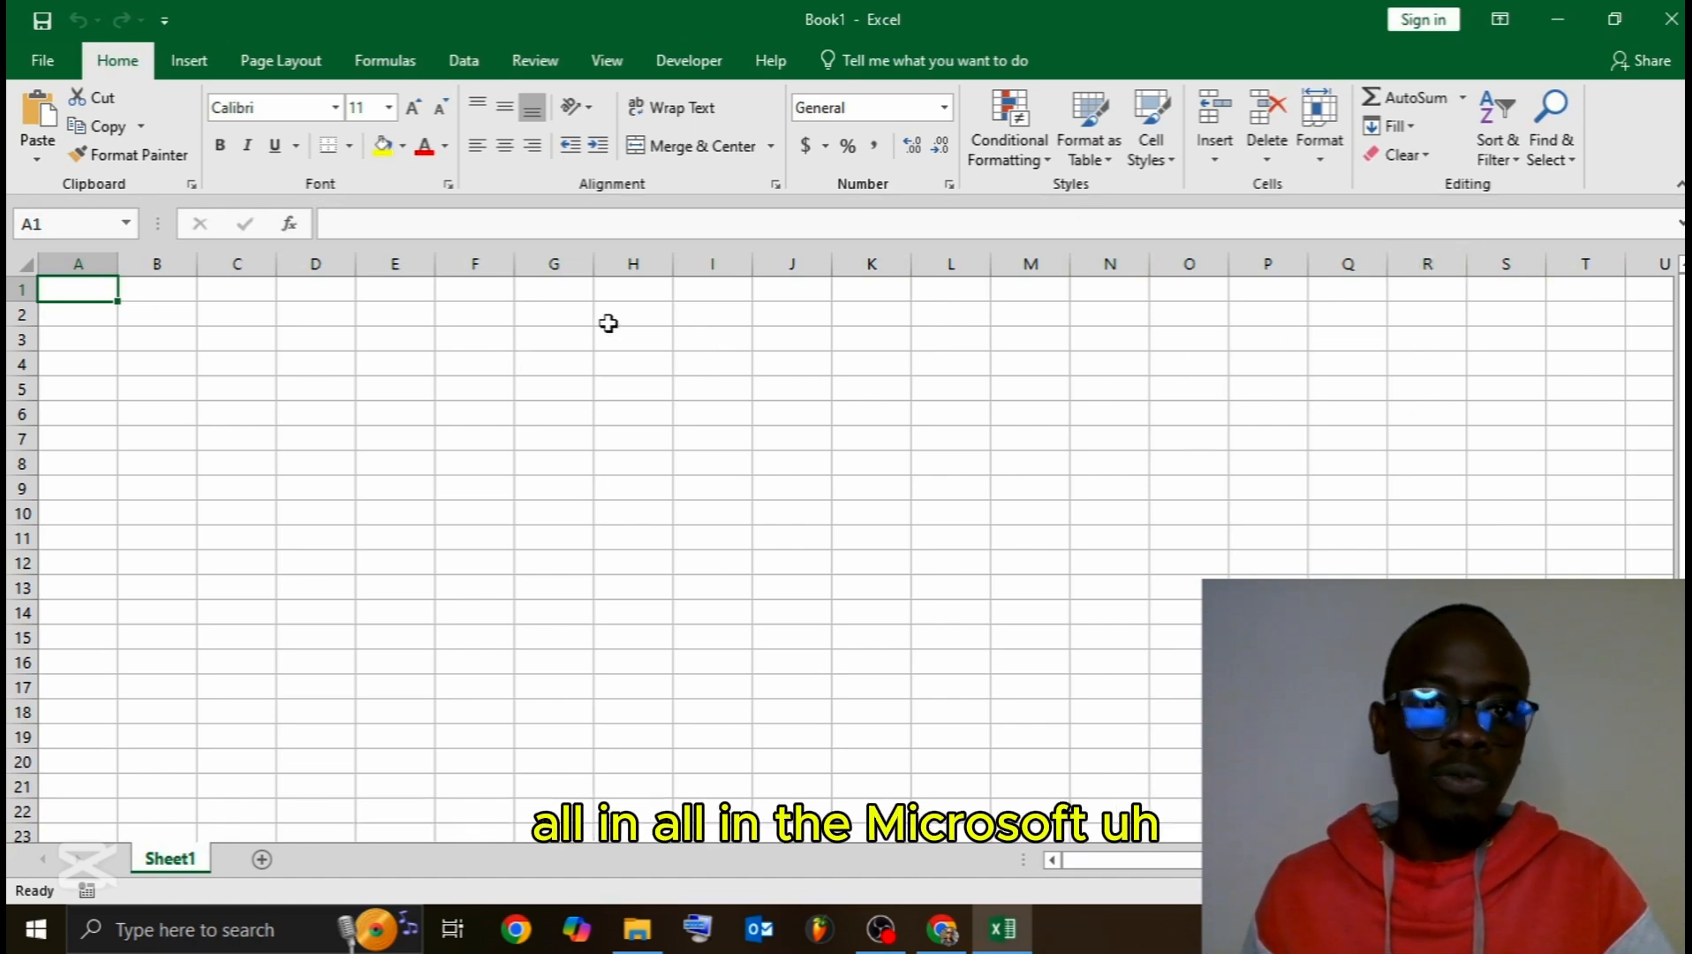
pyautogui.click(1543, 12)
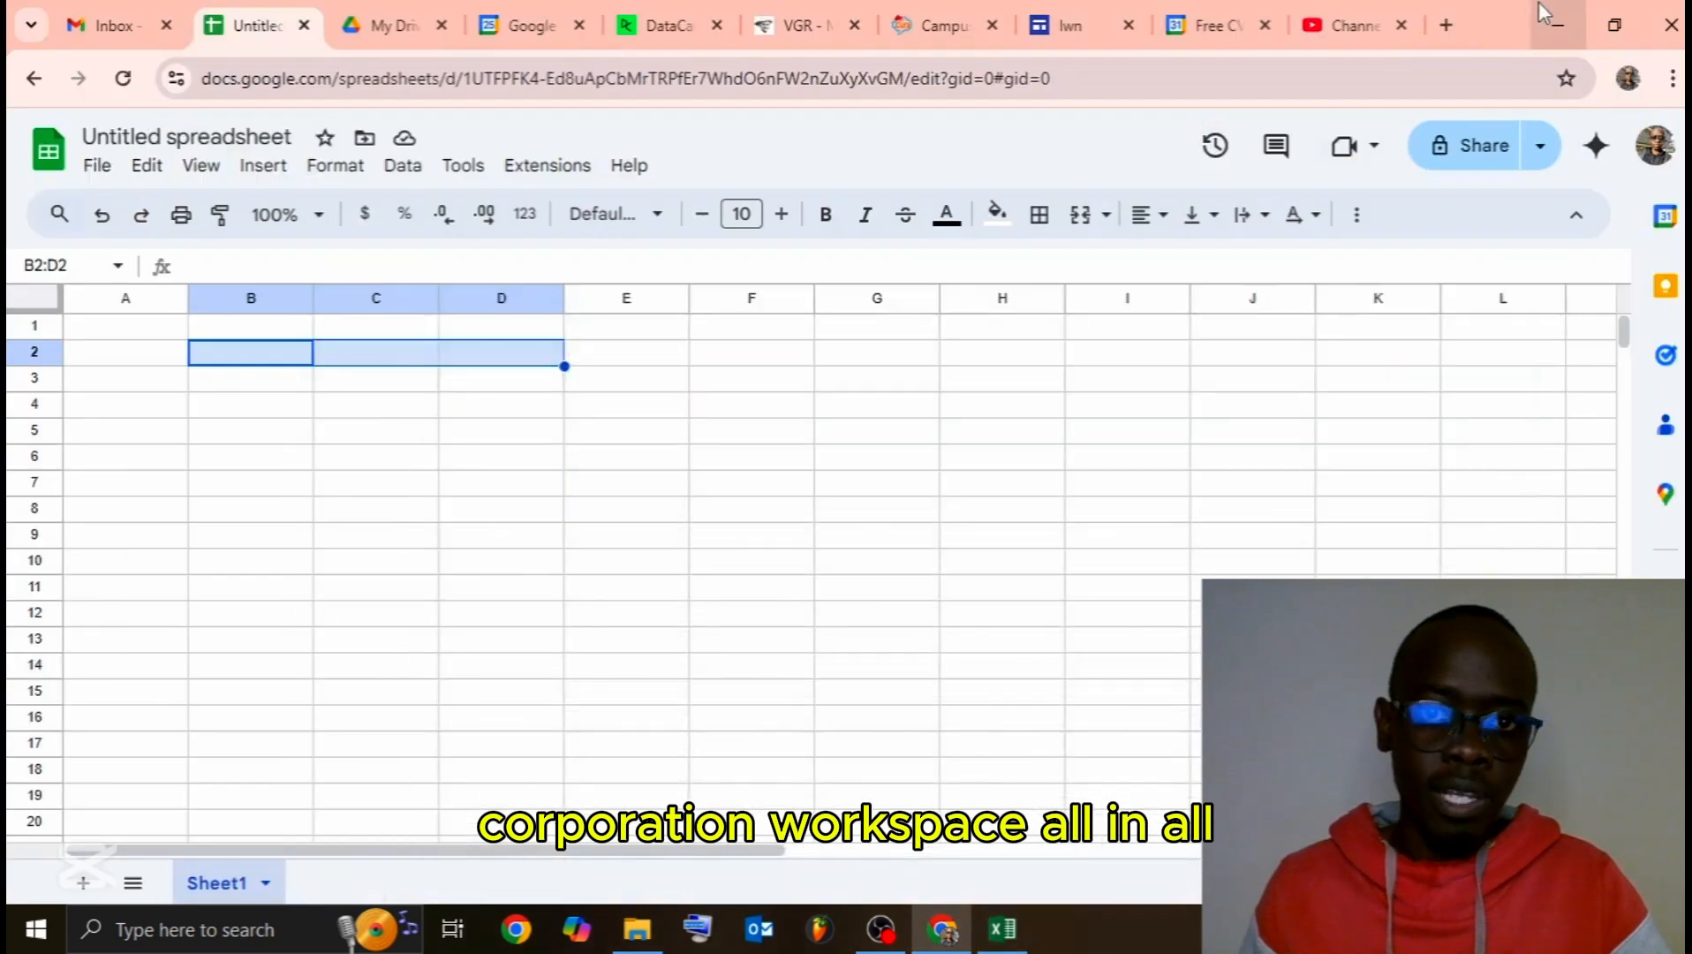
pyautogui.click(482, 487)
pyautogui.click(1003, 928)
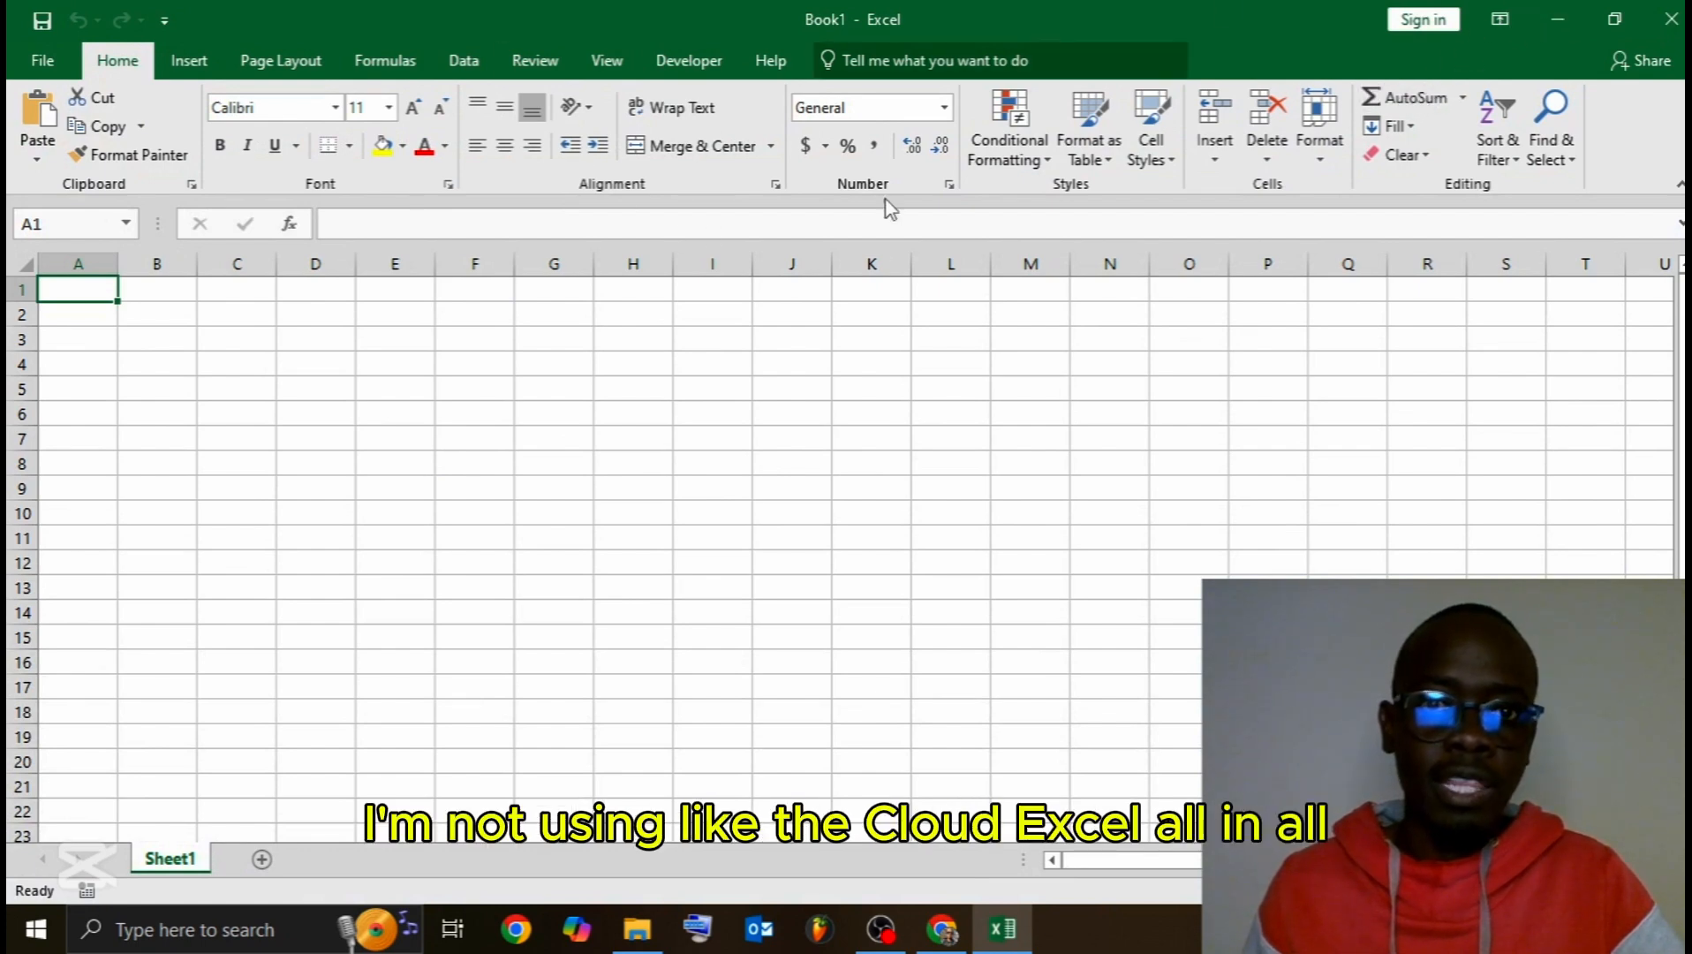
pyautogui.click(1558, 18)
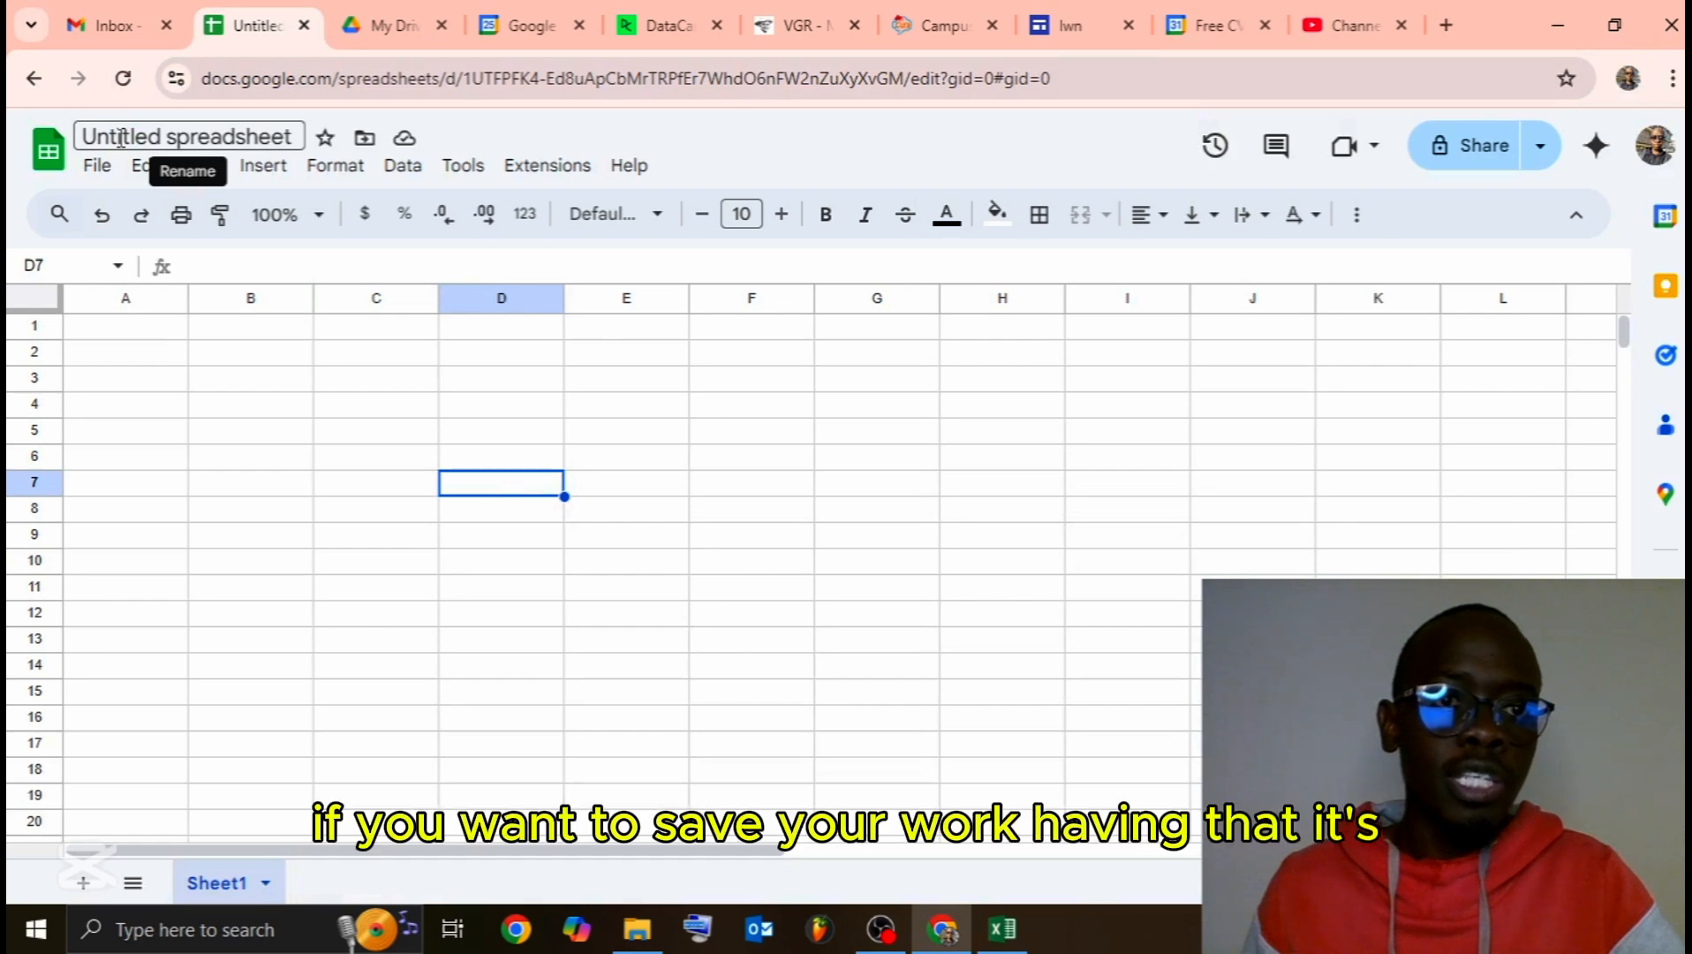
# Step: Replace the 'Untitled spreadsheet' title with 'Matserclass' after checking the Drive save status
pyautogui.click(405, 140)
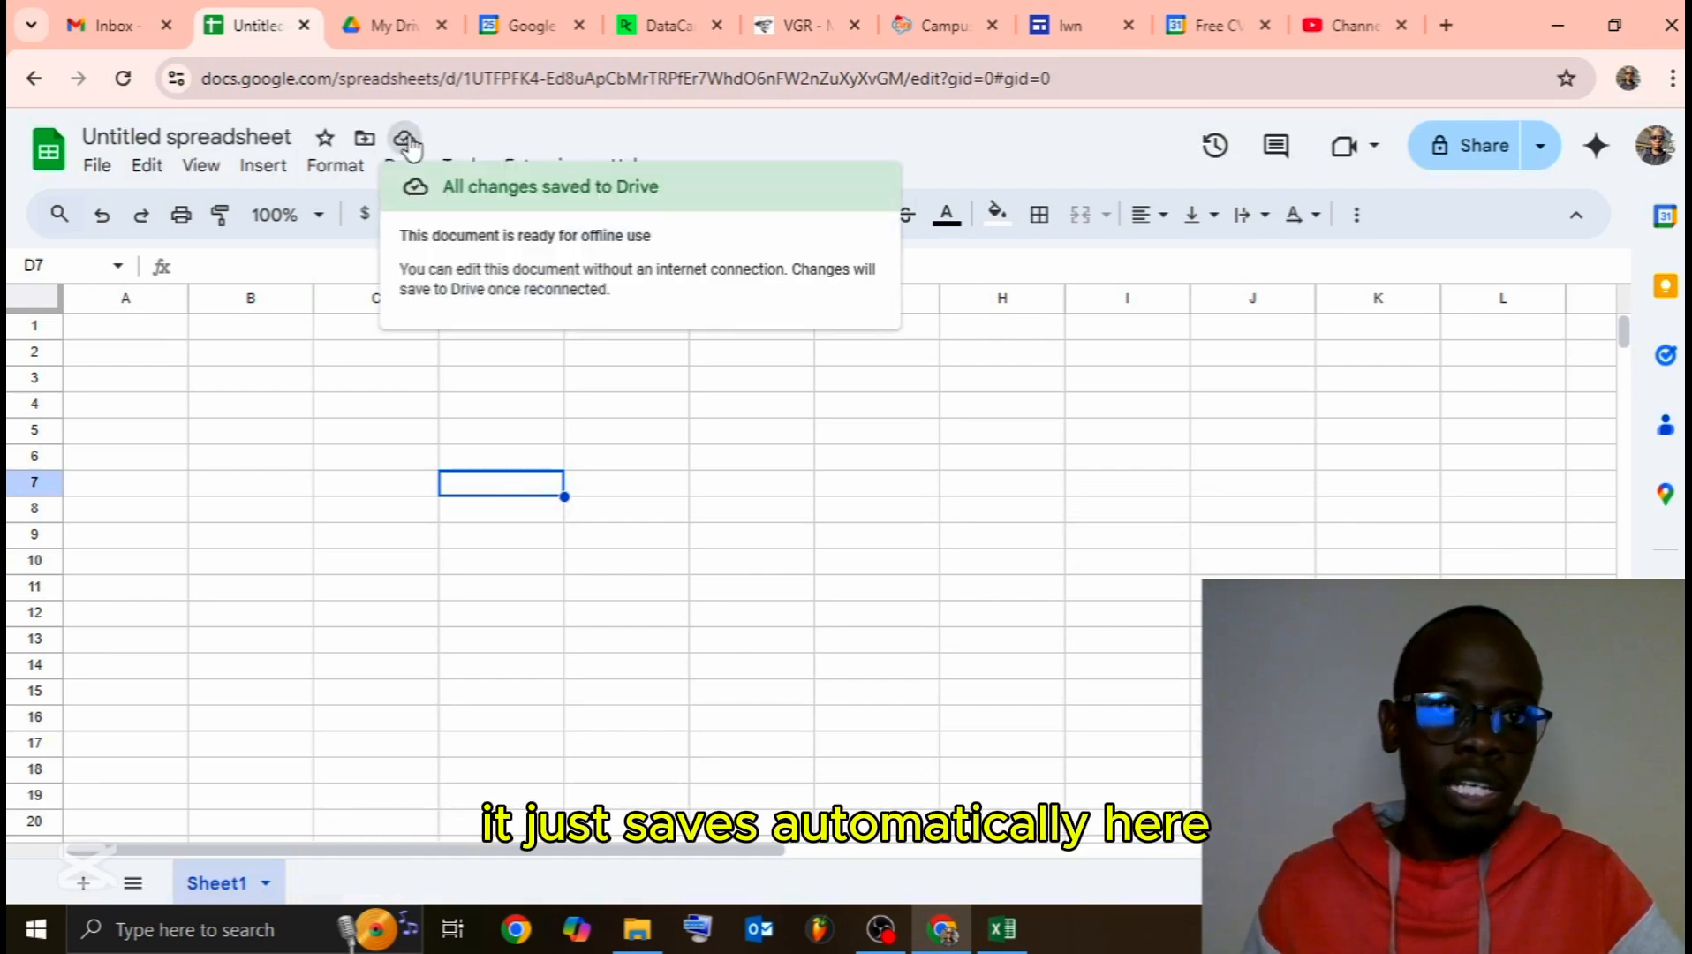
pyautogui.click(405, 141)
pyautogui.click(184, 136)
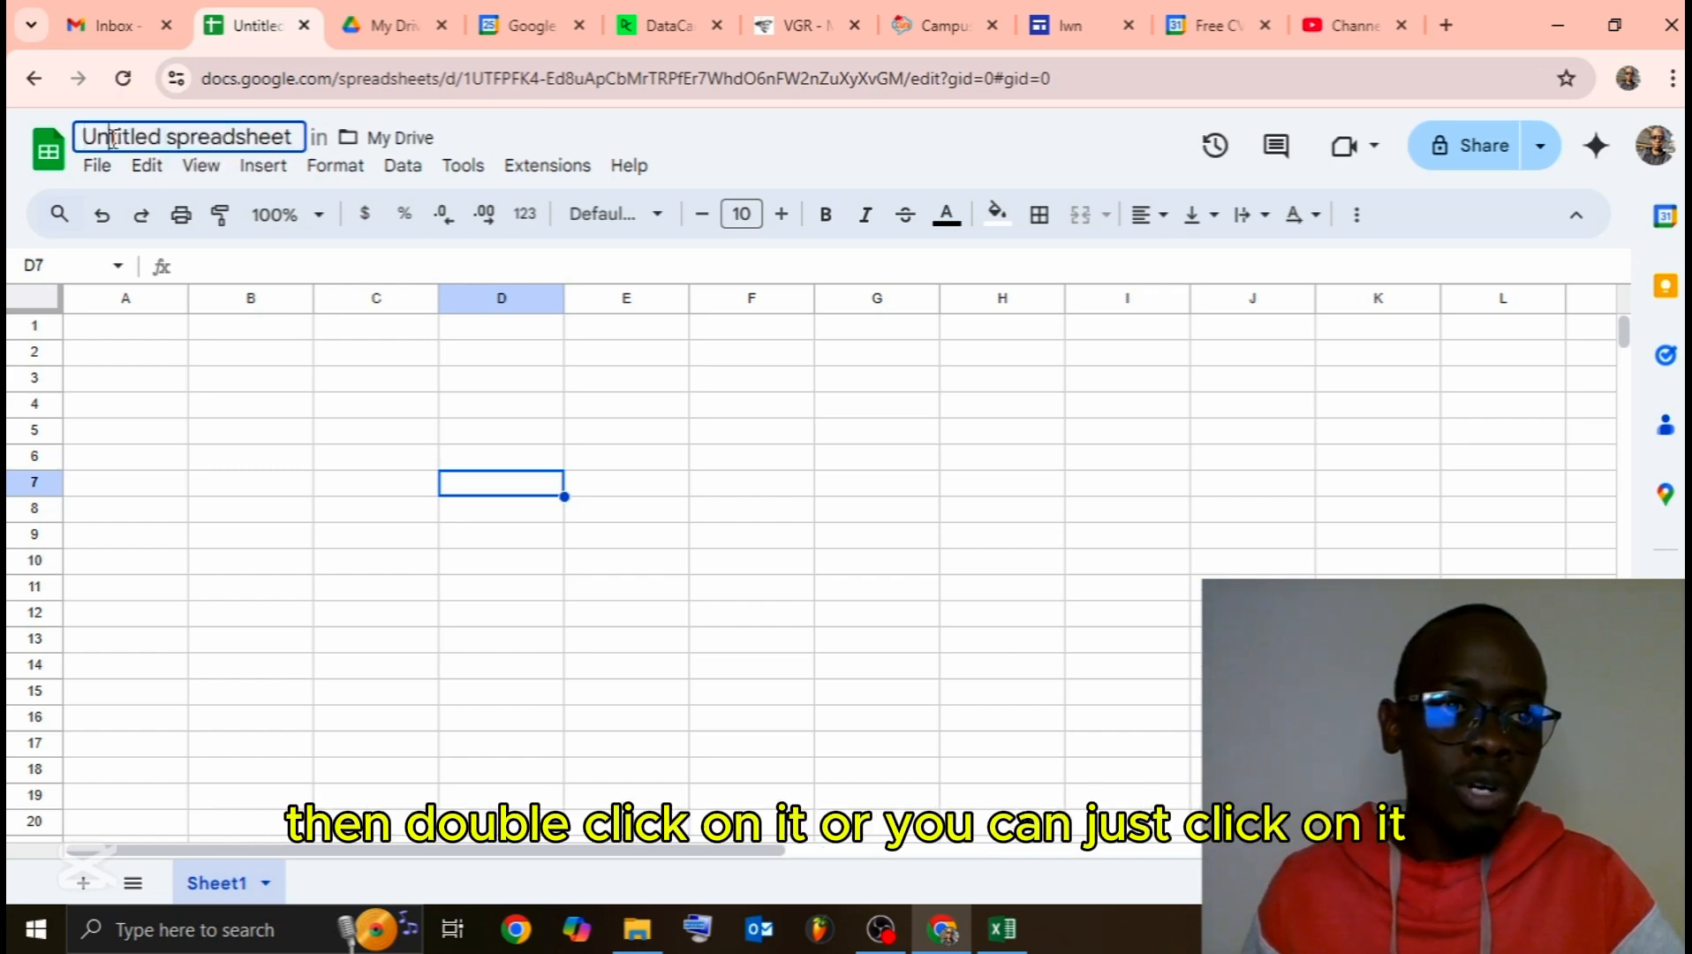
pyautogui.doubleClick(114, 138)
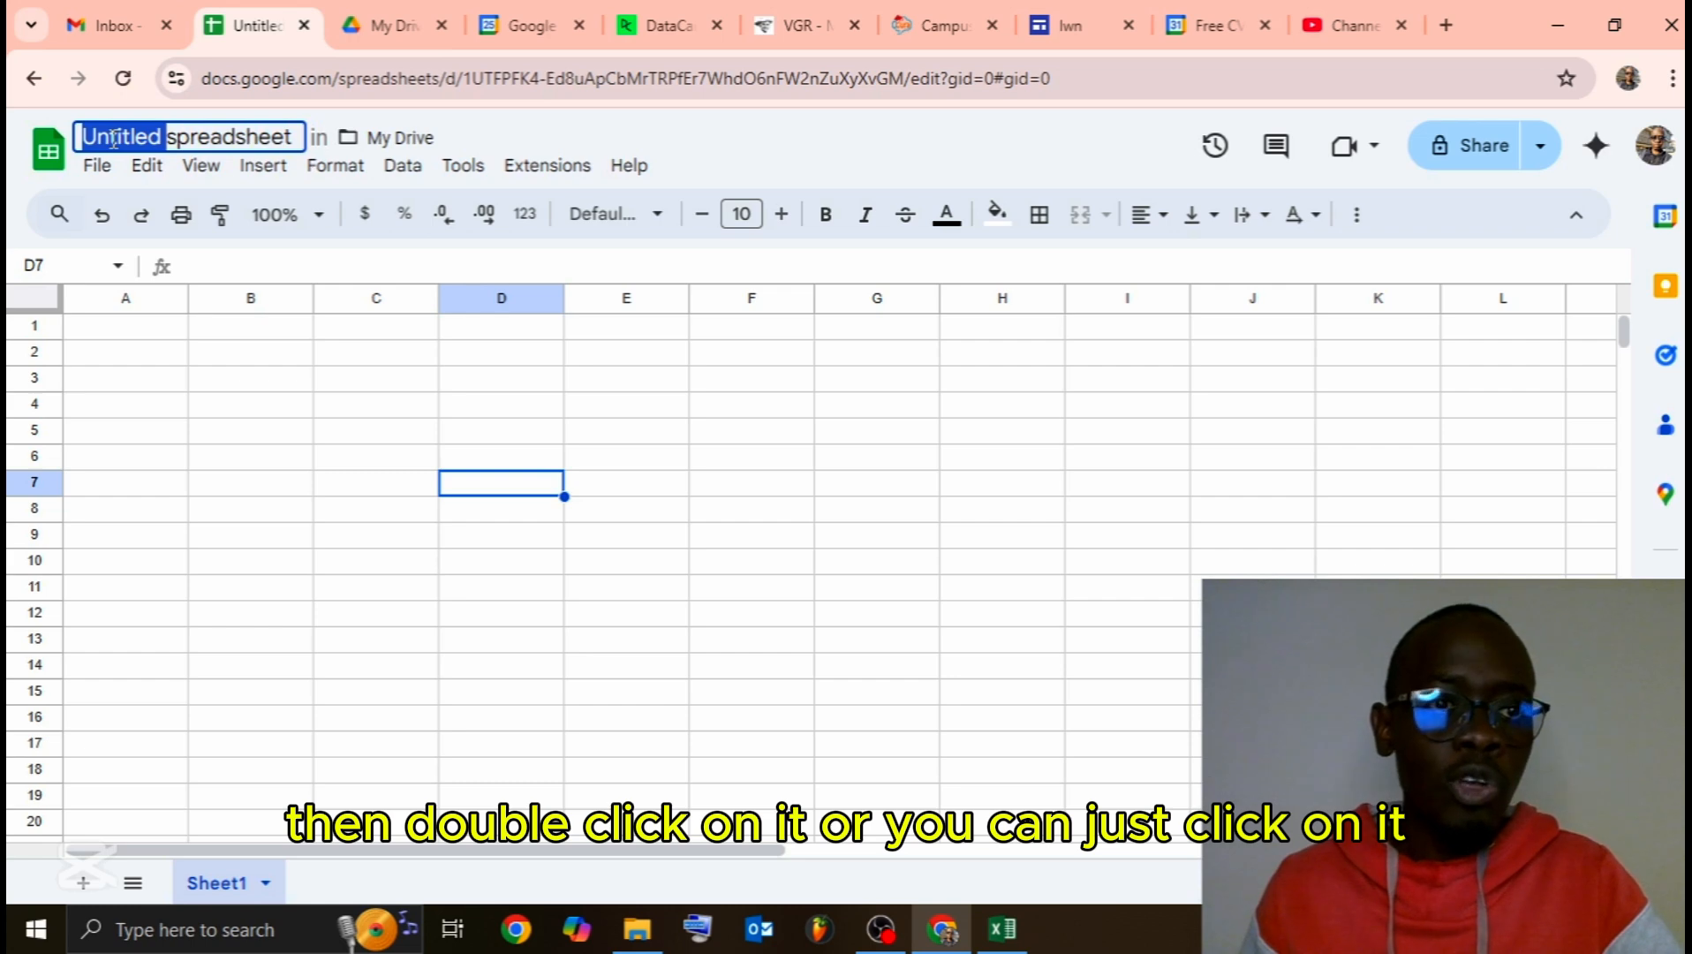
pyautogui.click(114, 138)
pyautogui.hotkey('ctrl', 'a')
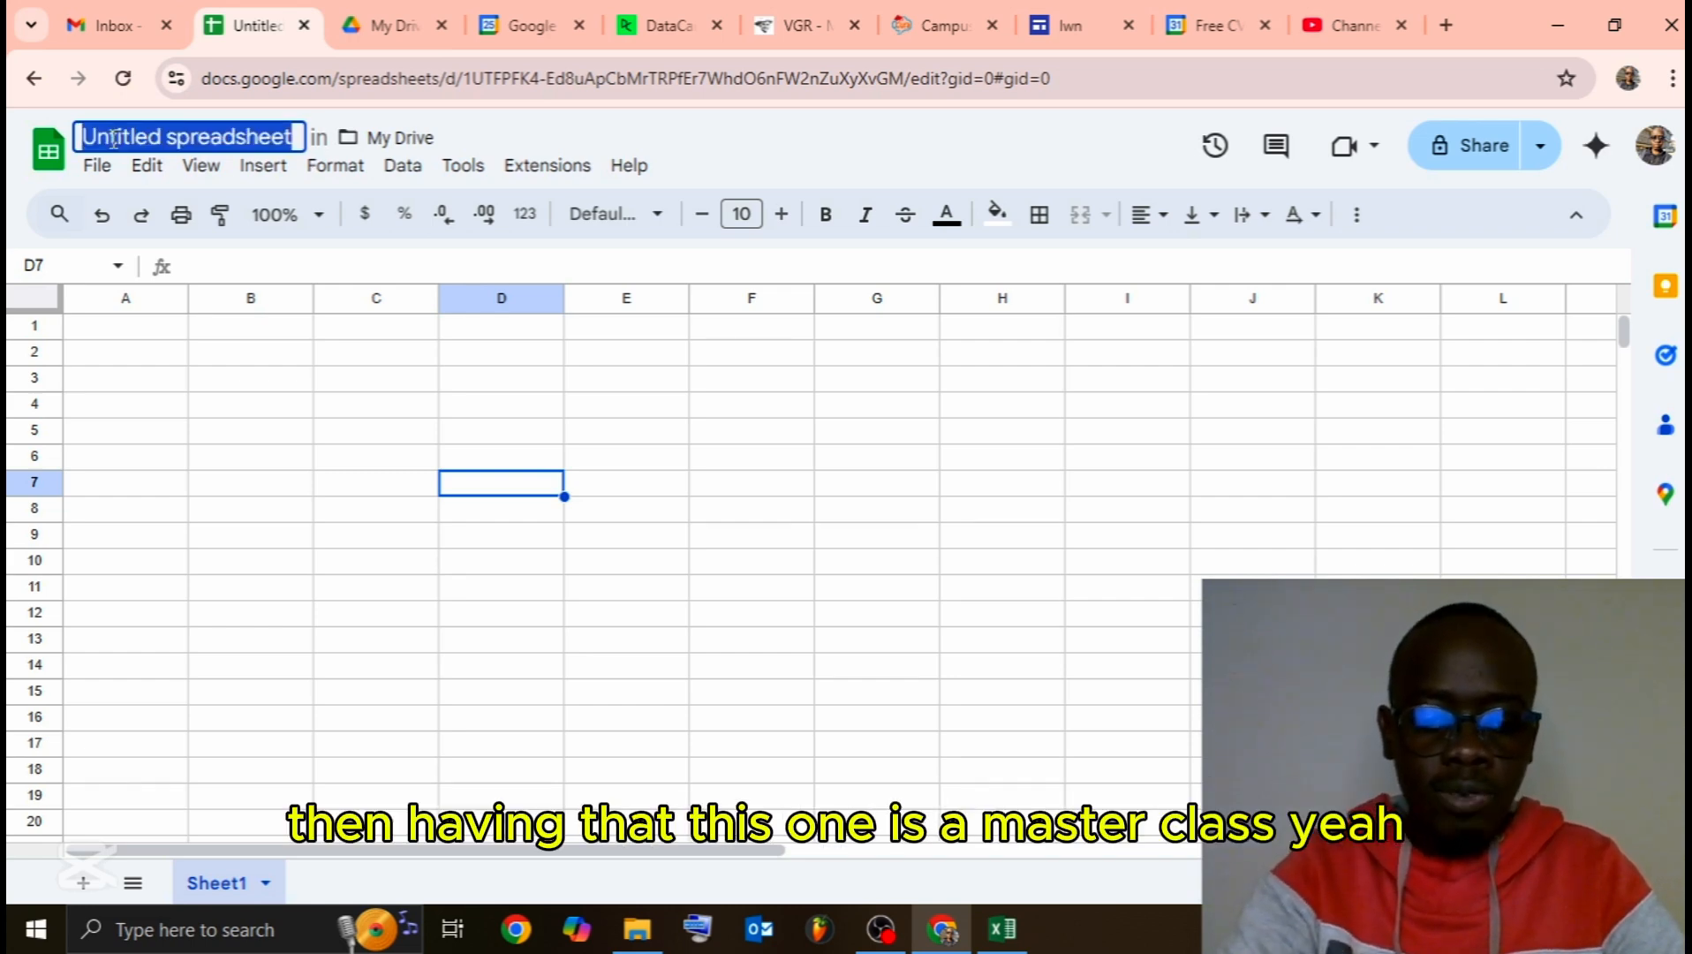
pyautogui.write('Matse')
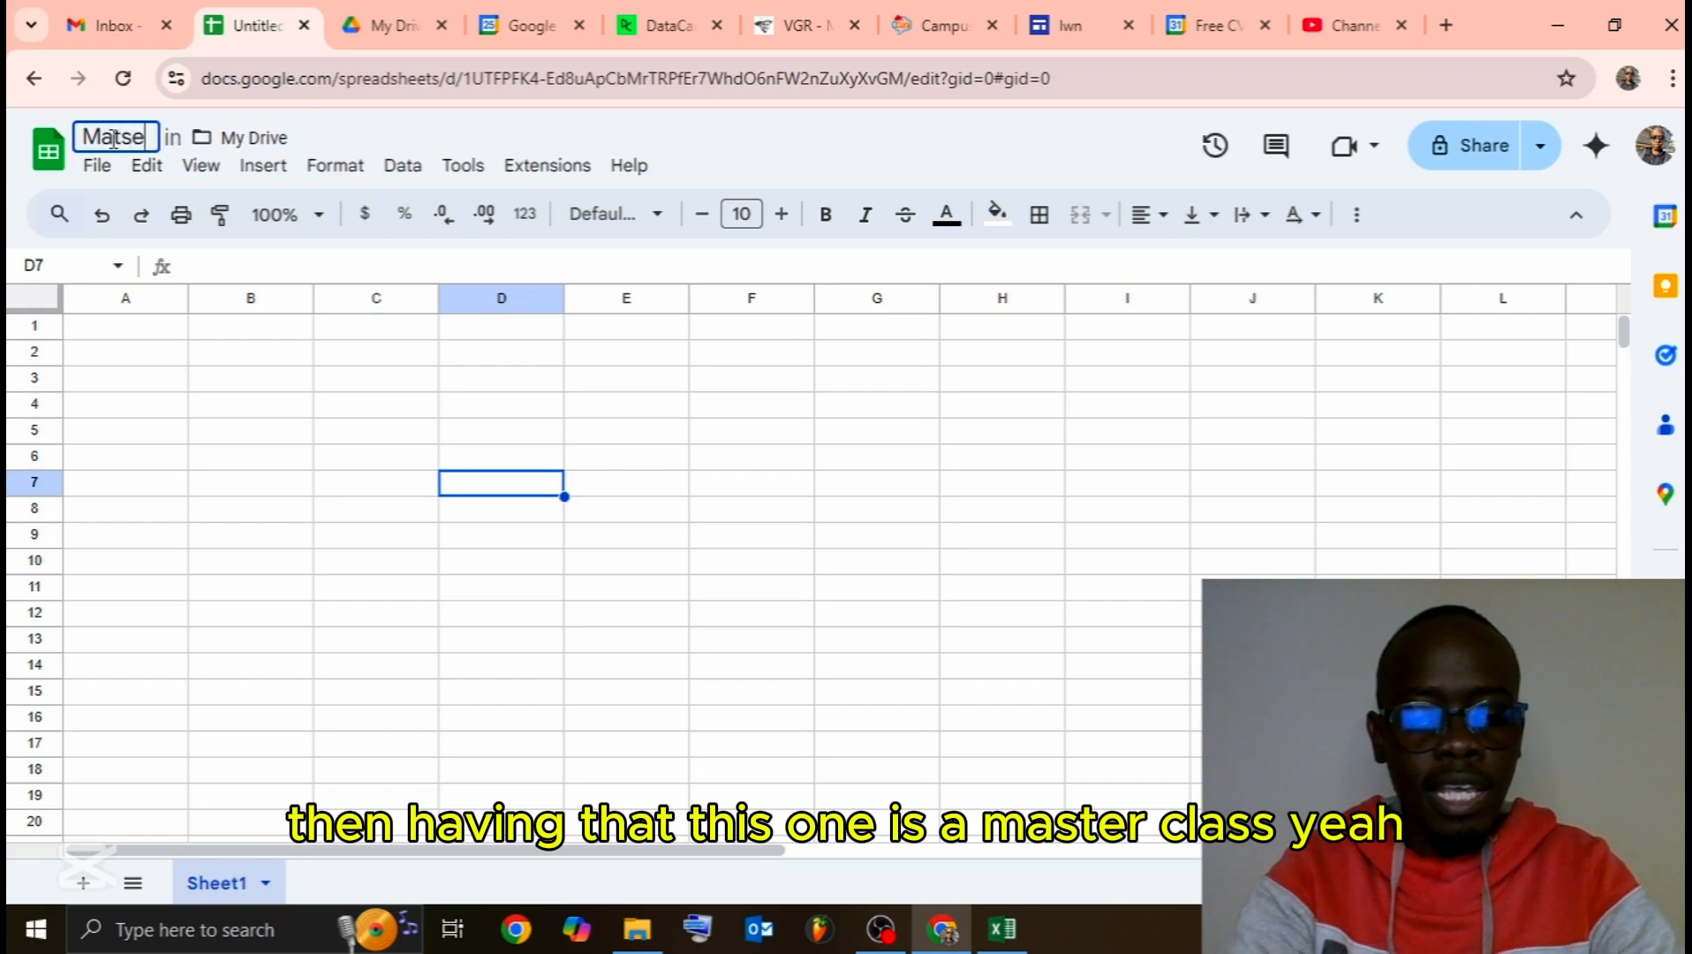
pyautogui.write('rclass')
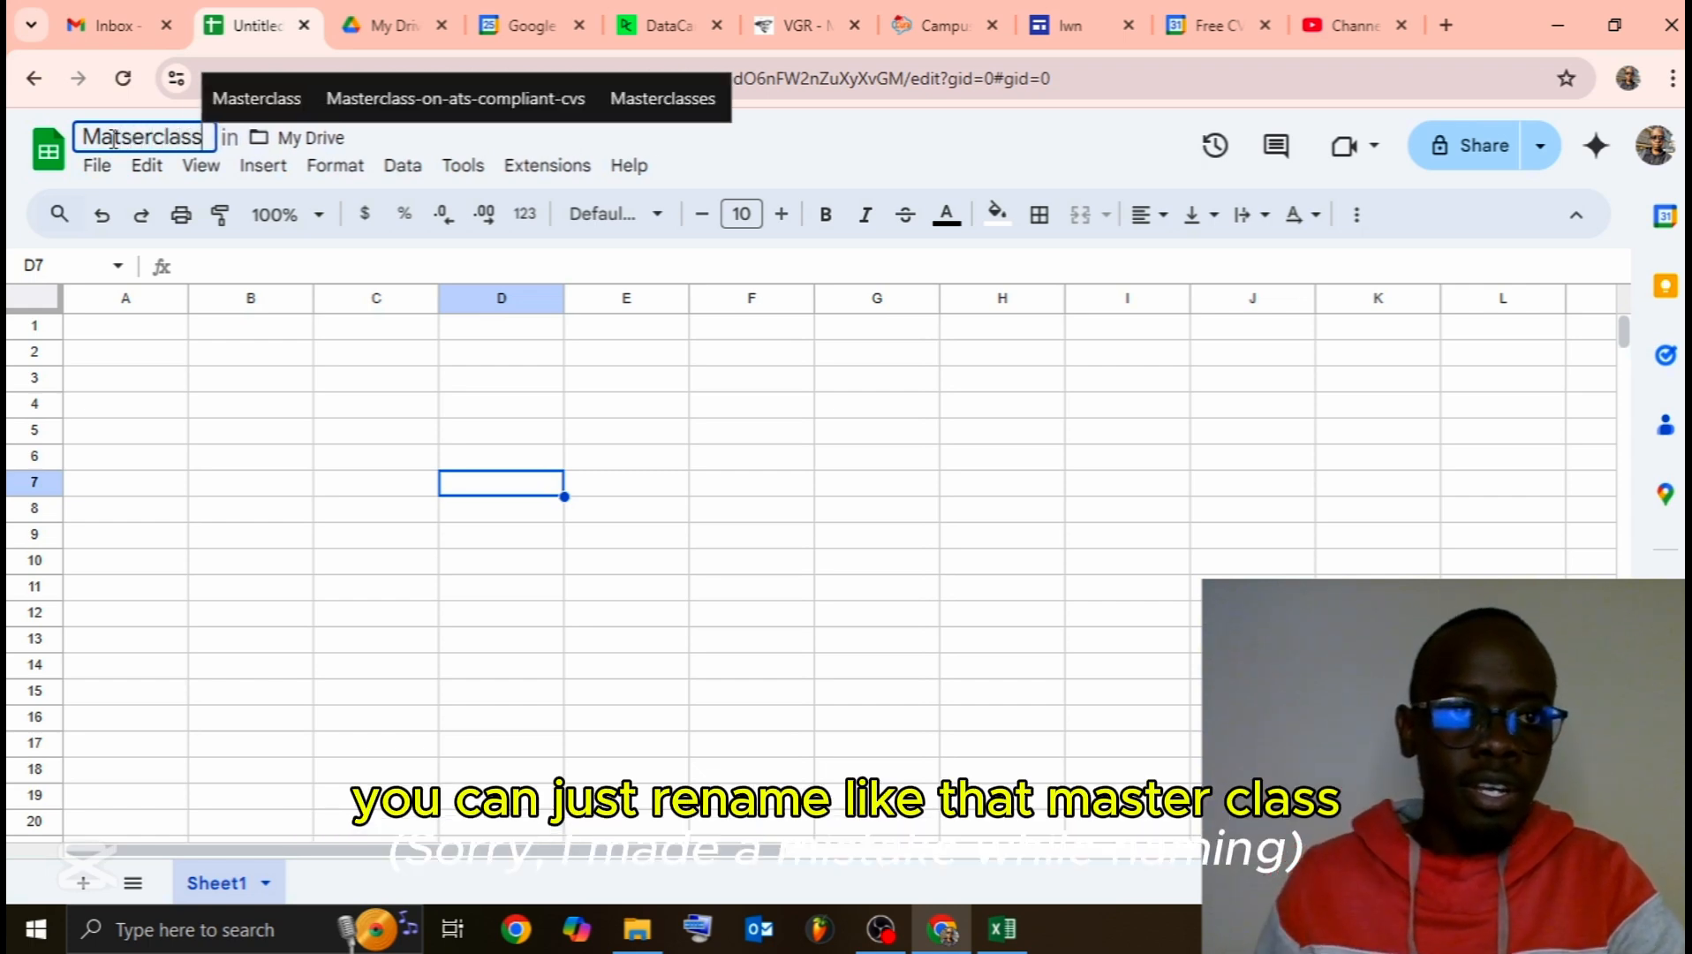
pyautogui.click(892, 163)
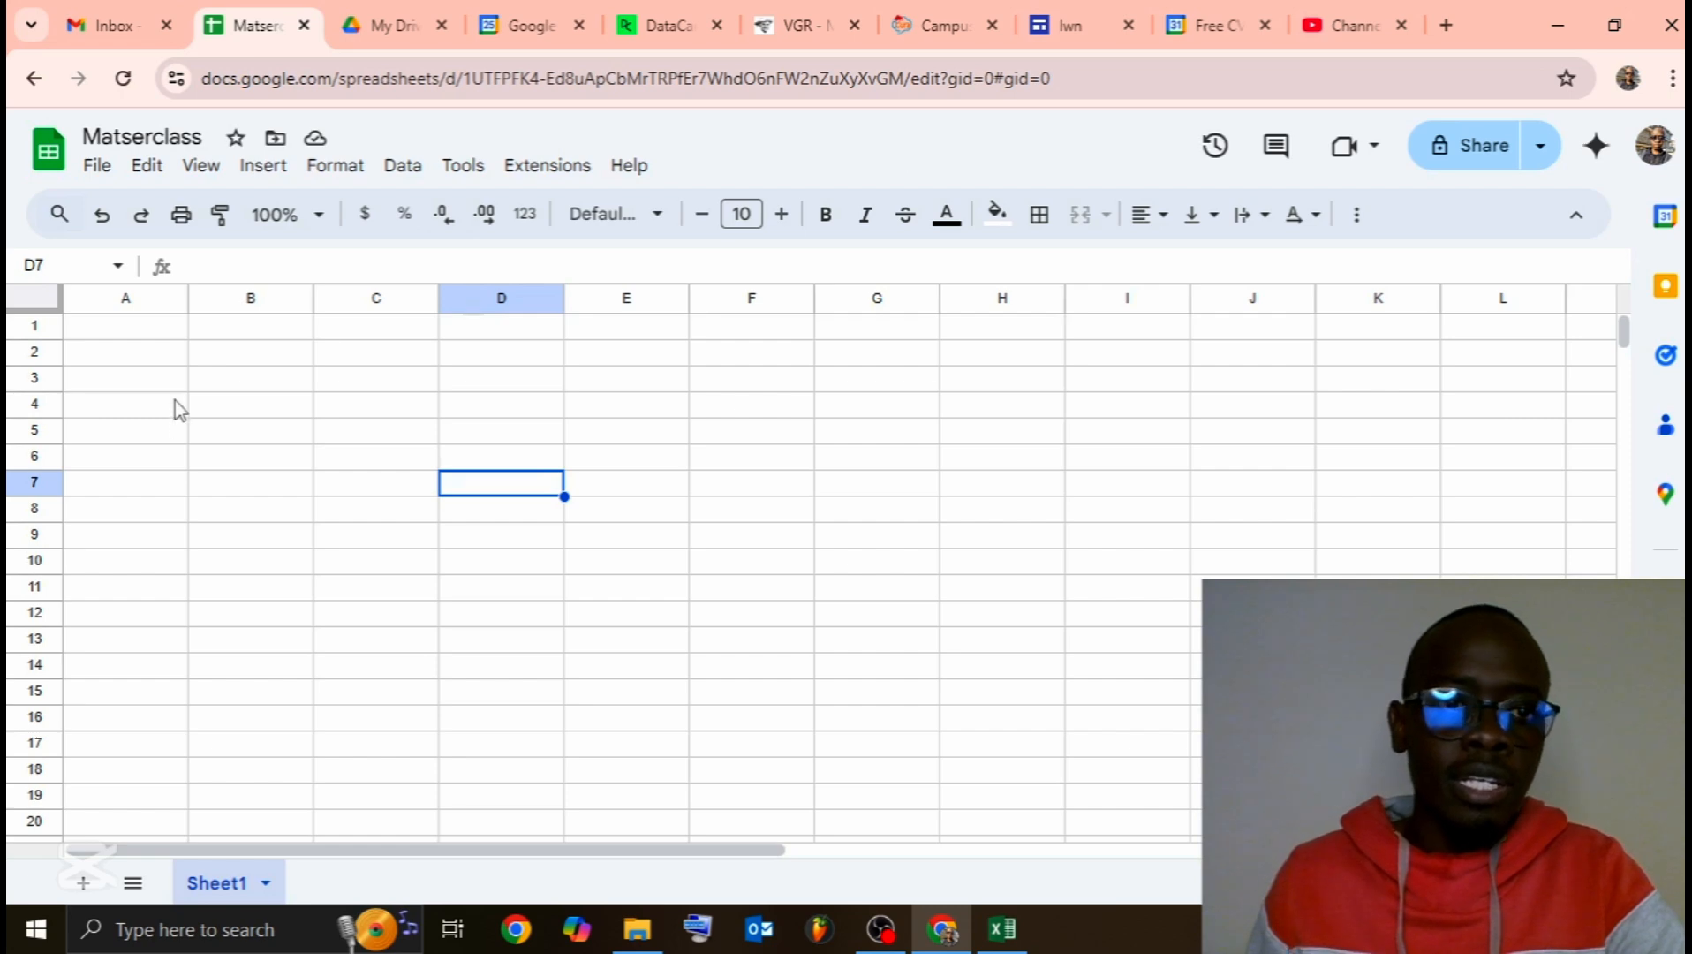
pyautogui.click(172, 432)
pyautogui.click(225, 360)
pyautogui.click(168, 353)
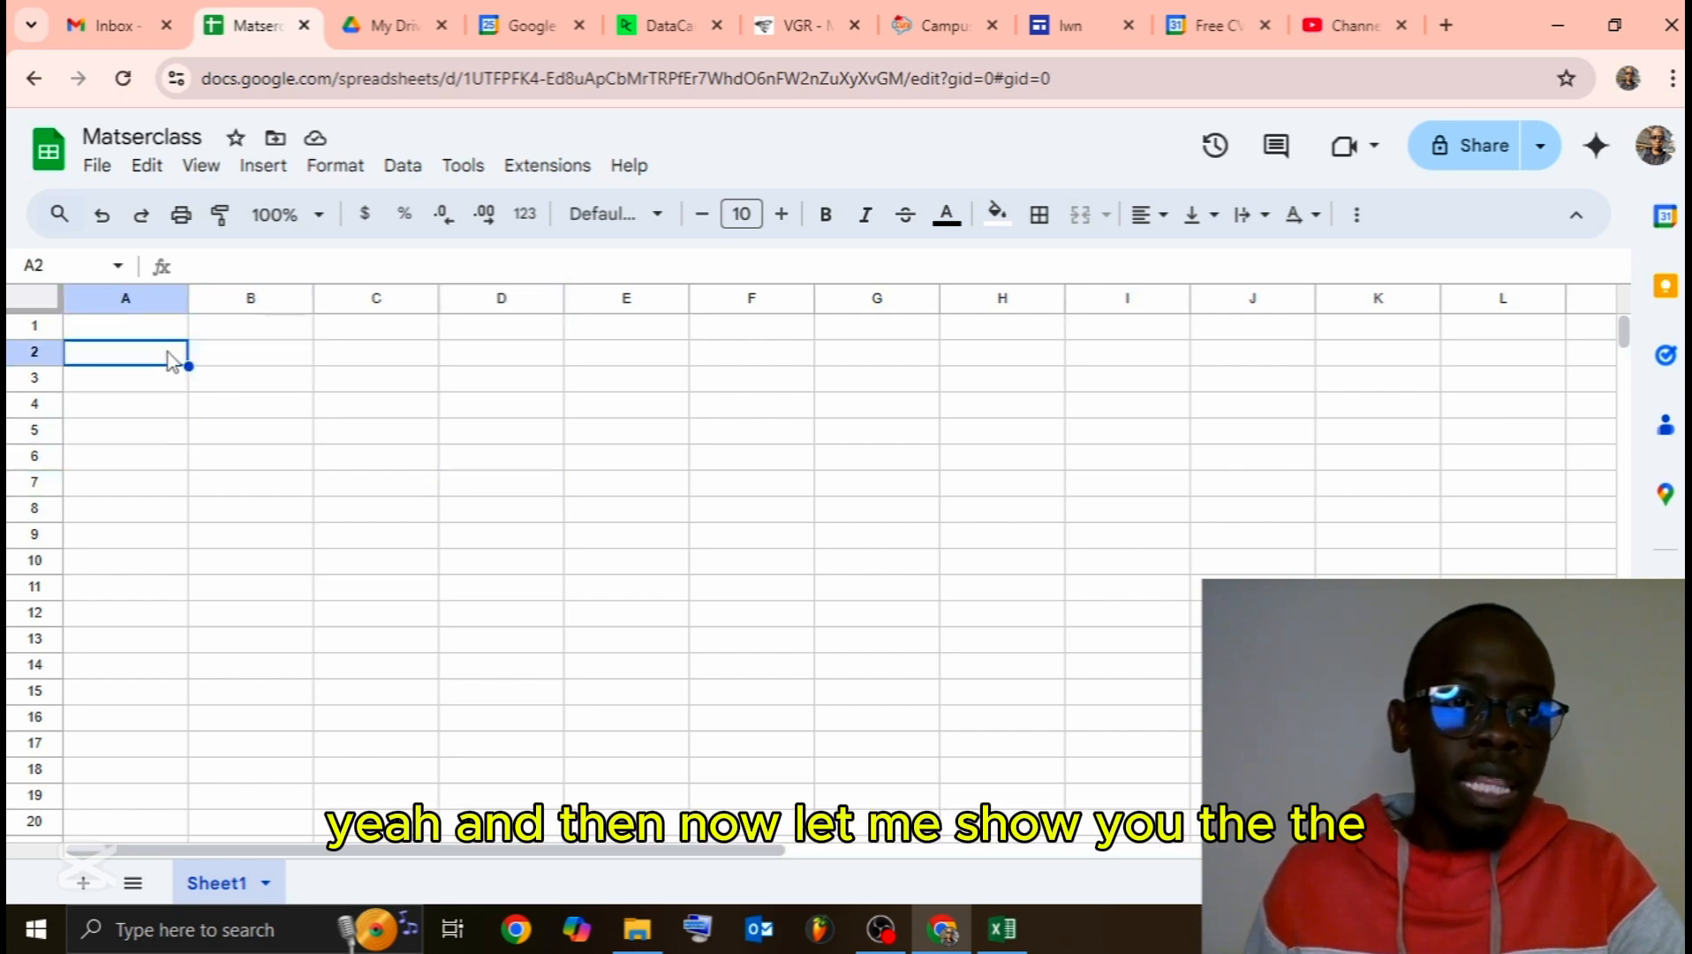
# Step: Select cell A1 in the blank Matserclass sheet
pyautogui.click(166, 334)
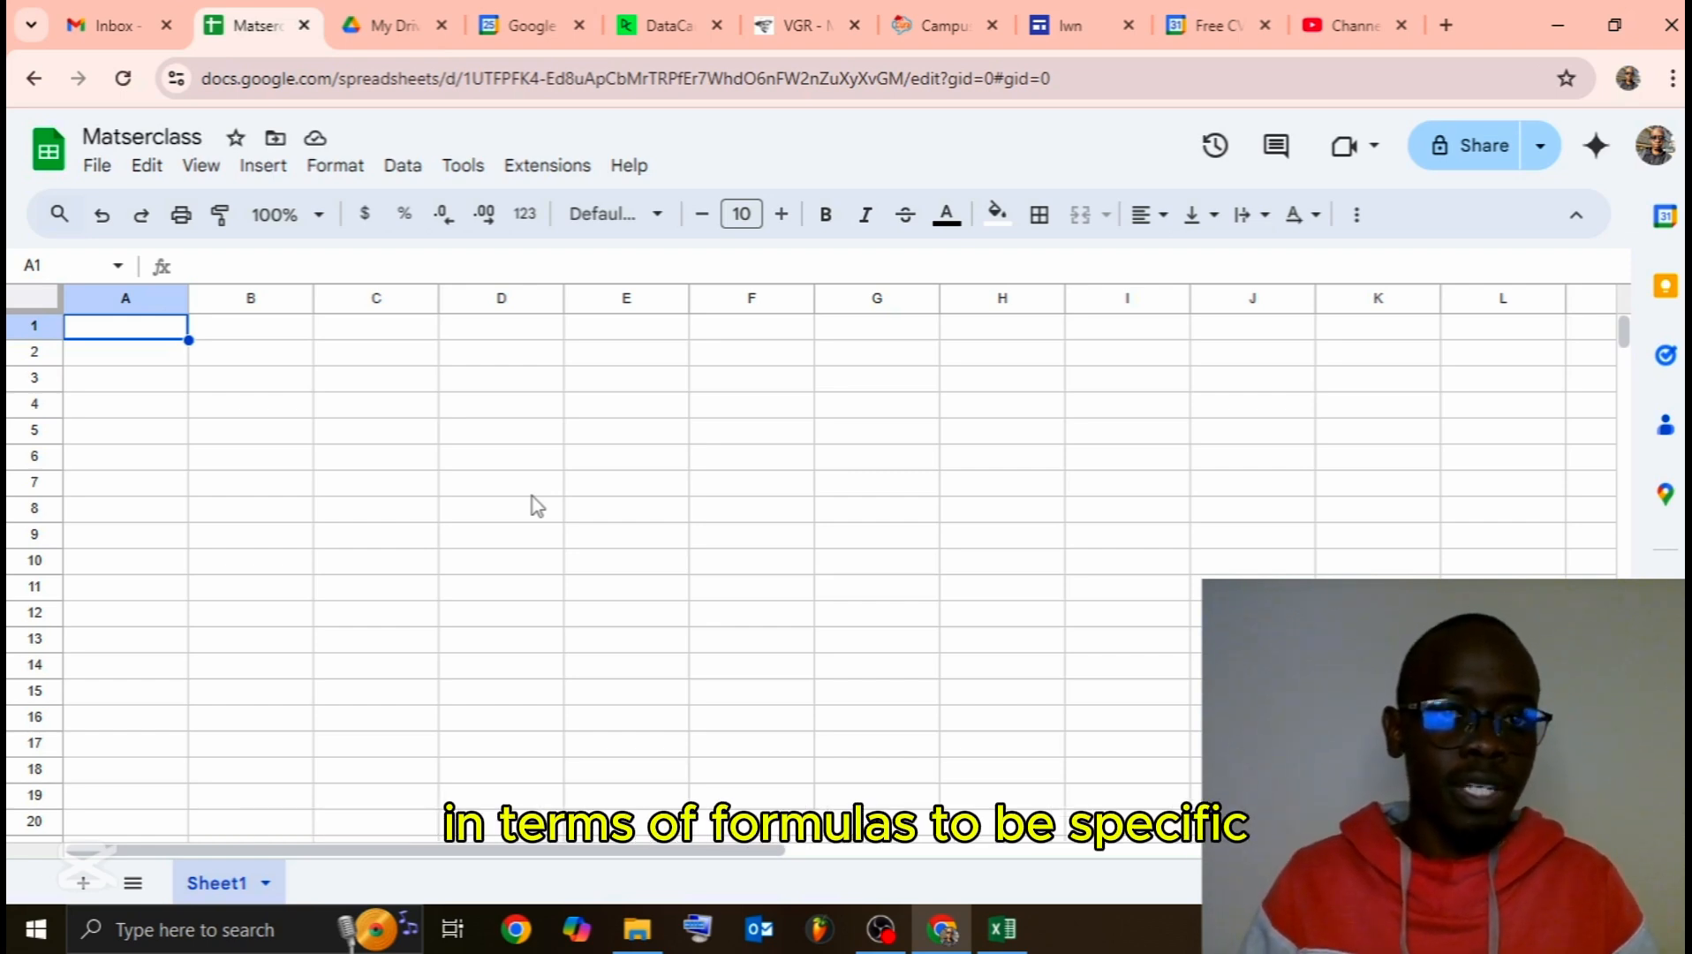
# Step: Minimise the browser and folder, then sort Excel's Sheet1 table by Student ID, smallest first
pyautogui.click(1548, 27)
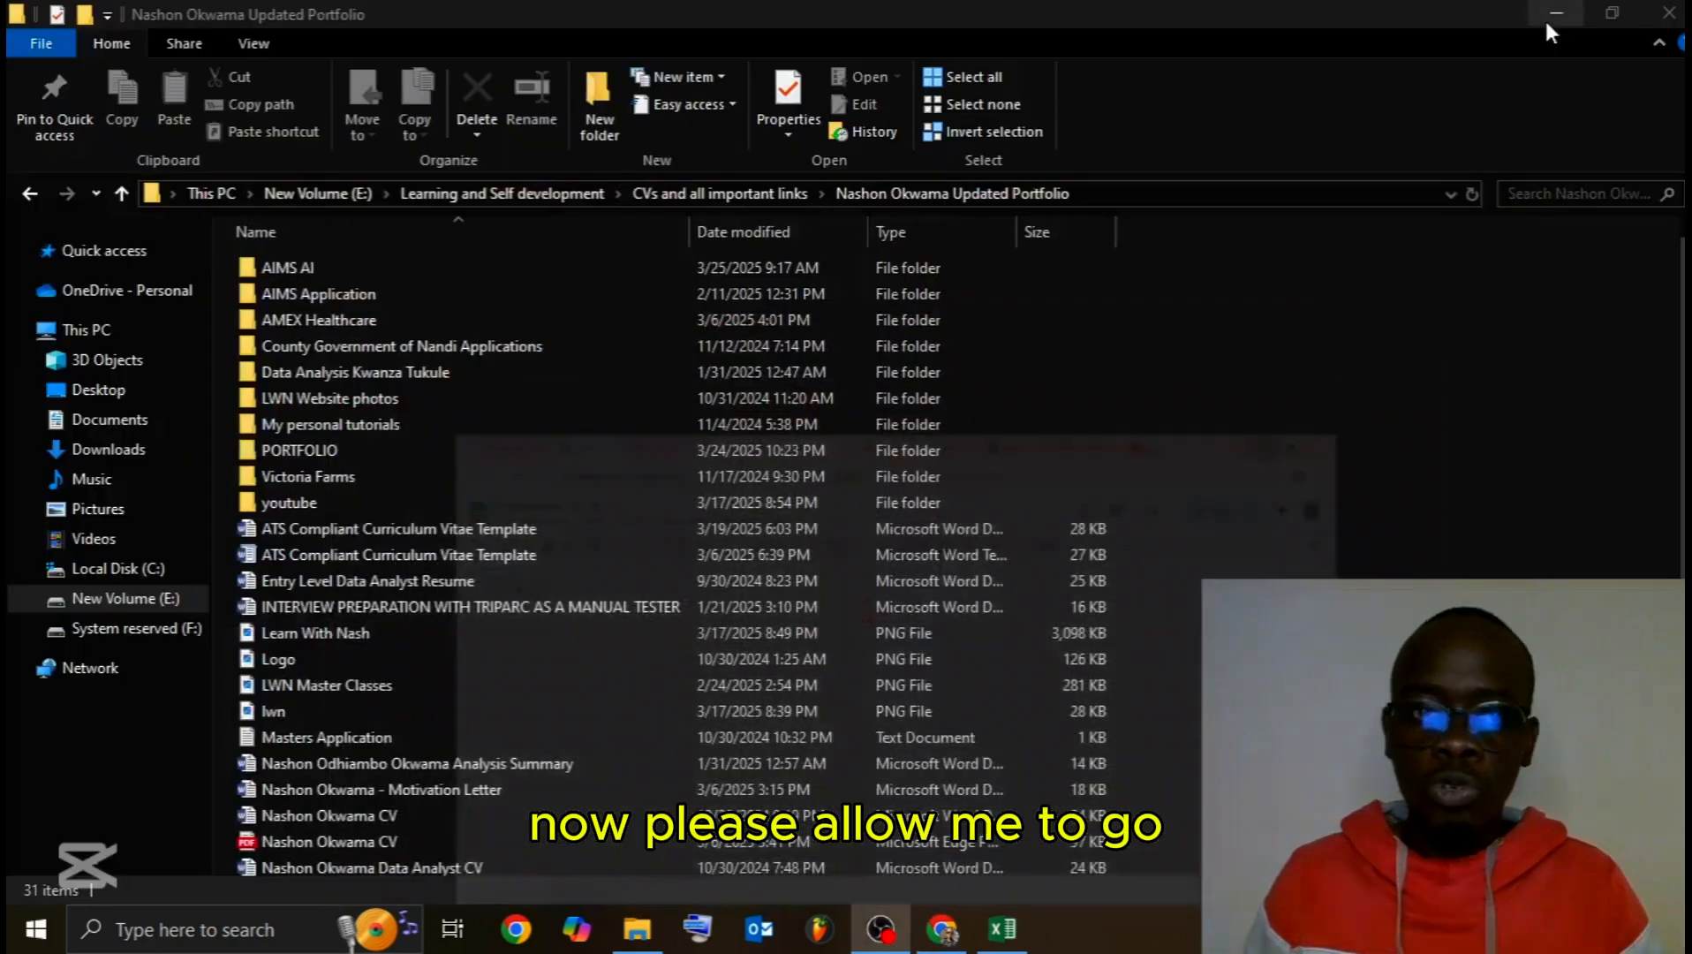
pyautogui.click(1546, 18)
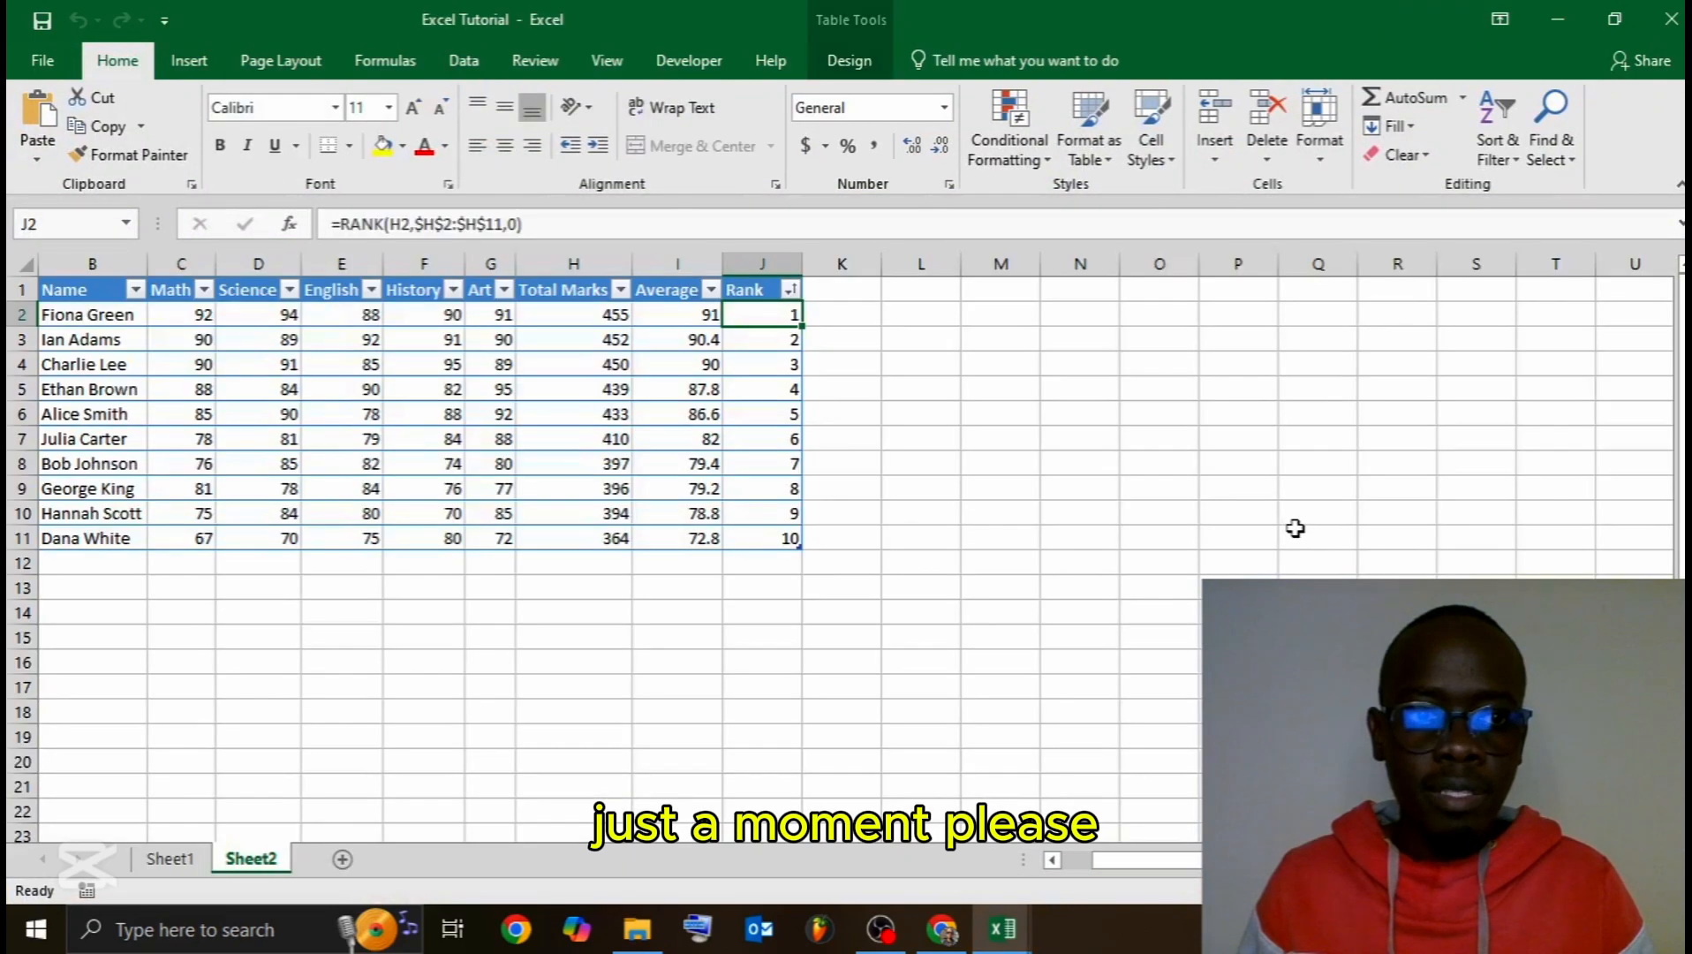
pyautogui.click(161, 866)
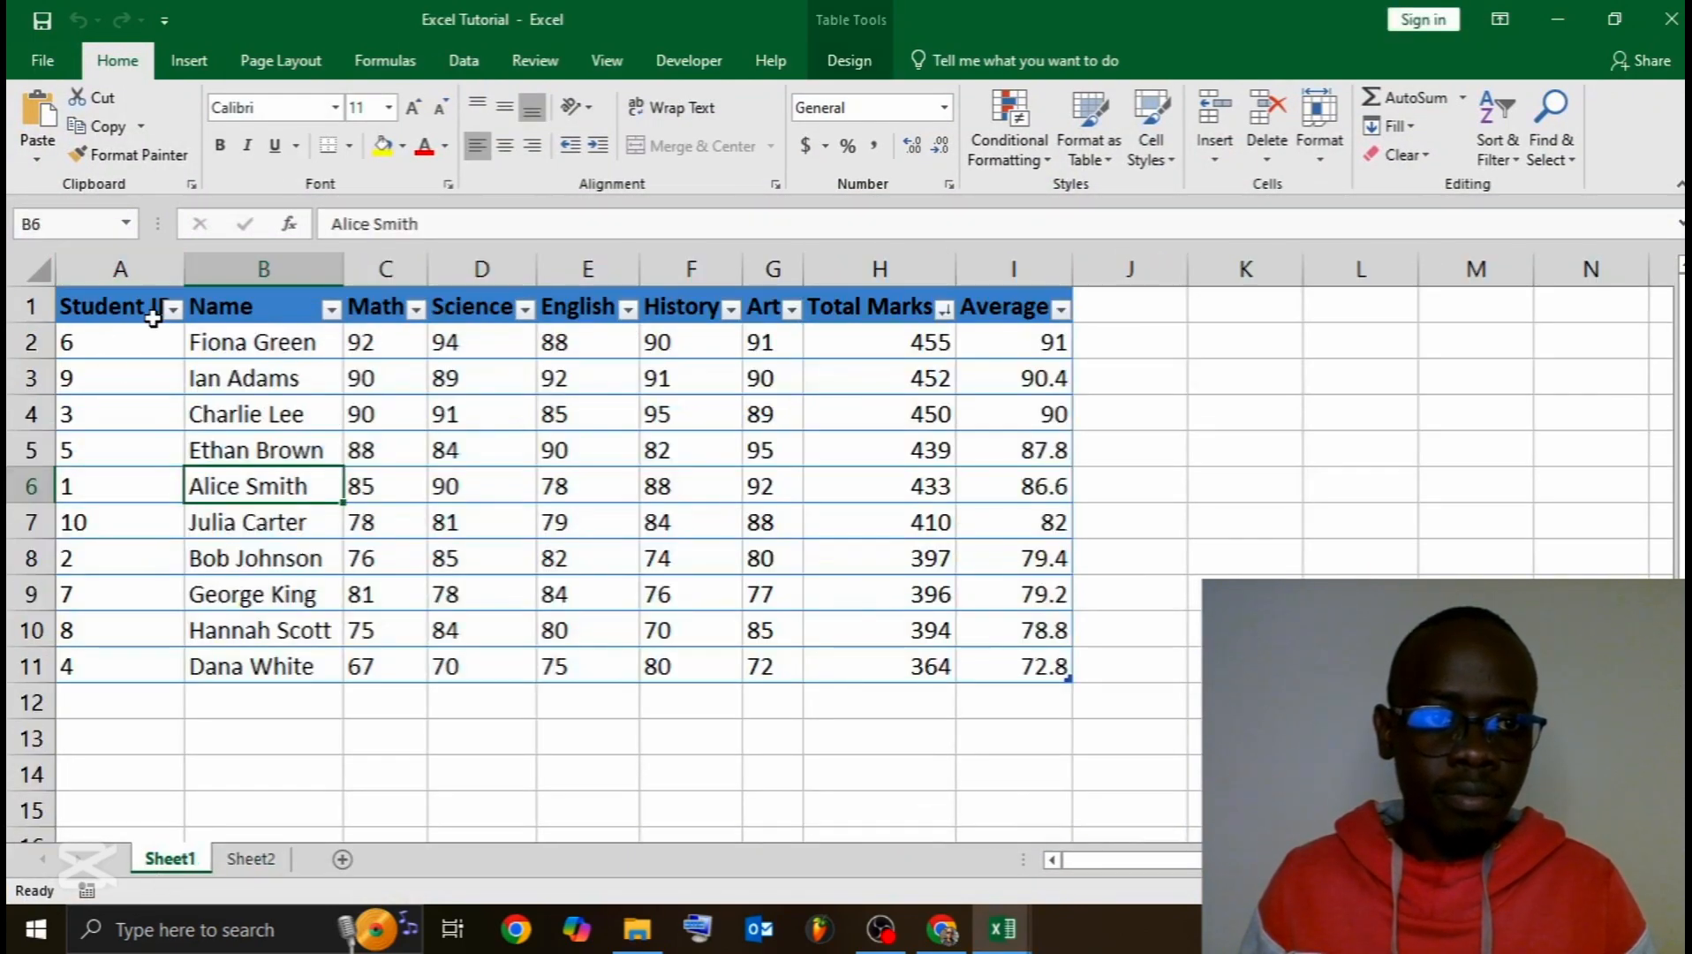
pyautogui.click(174, 309)
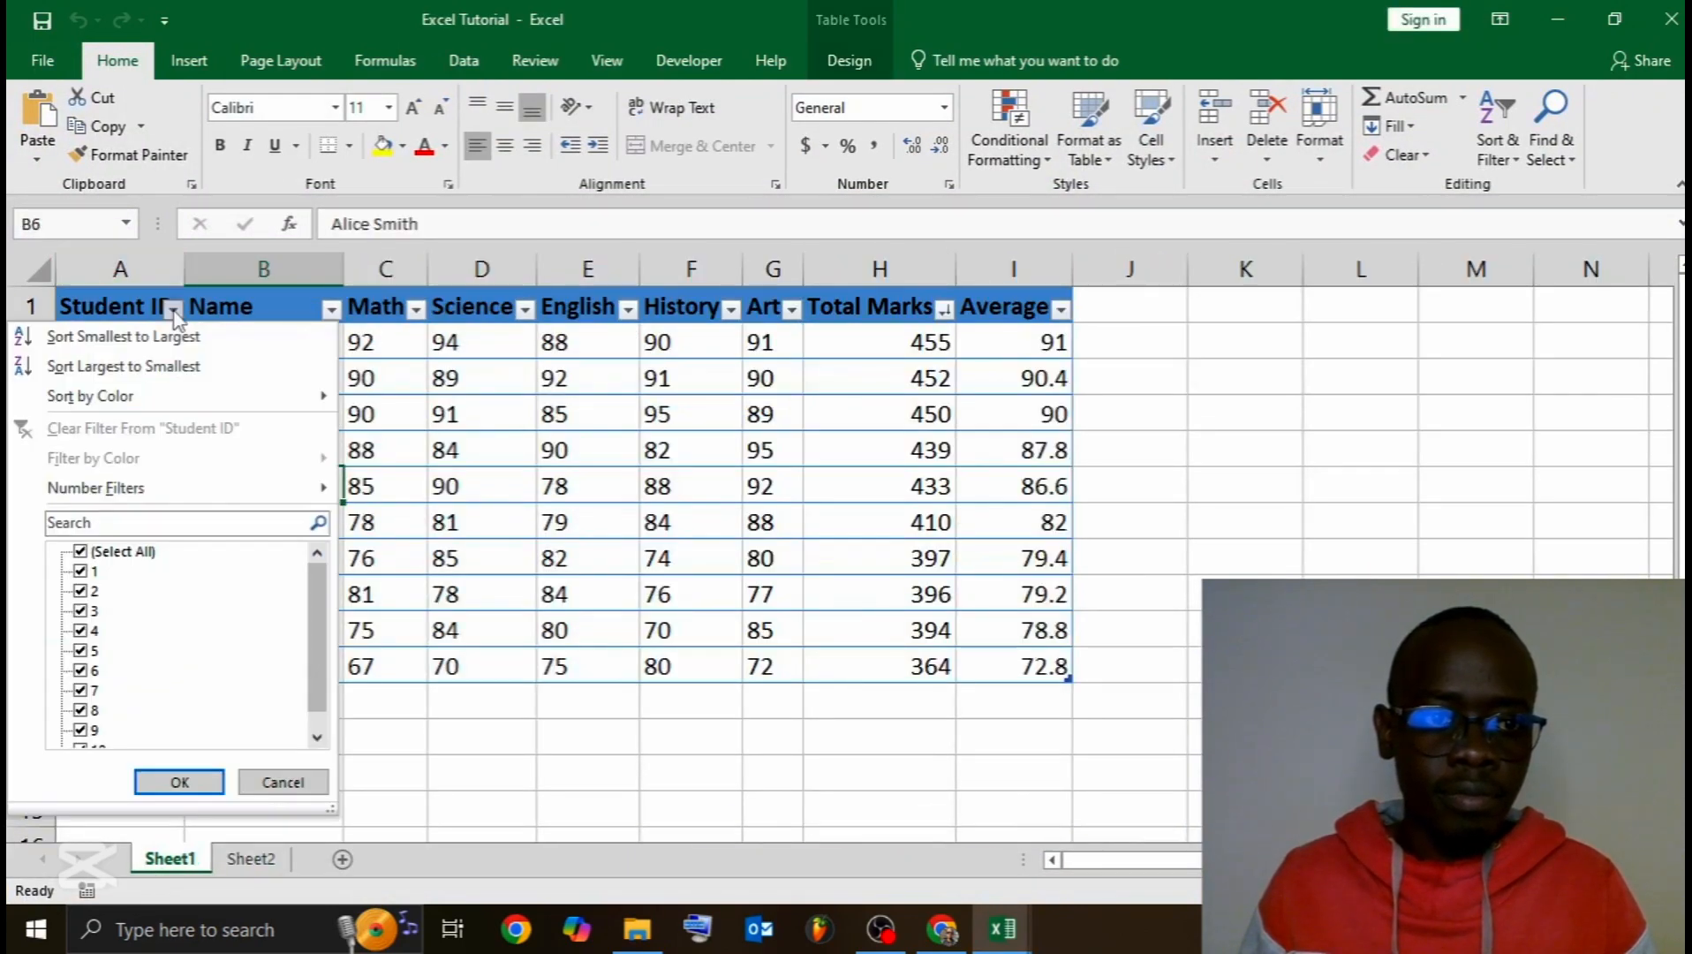
pyautogui.click(141, 340)
# Step: Copy the whole student marks table and return to Matserclass in Chrome
pyautogui.click(133, 307)
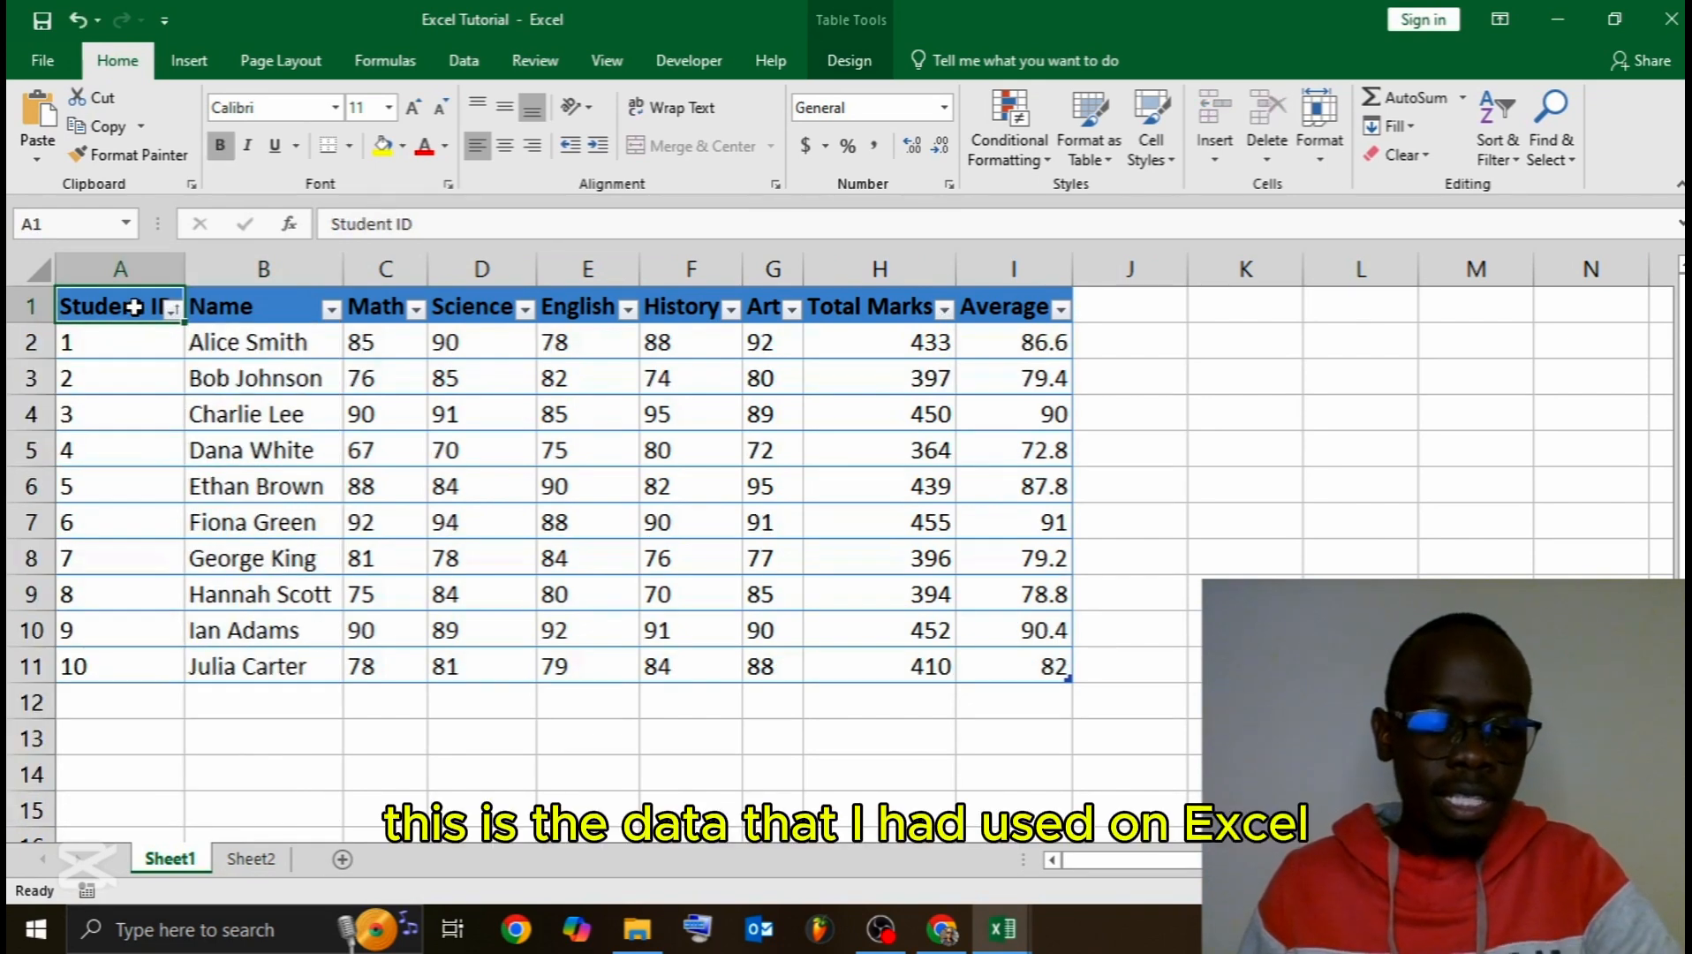
pyautogui.hotkey('ctrl', 'a')
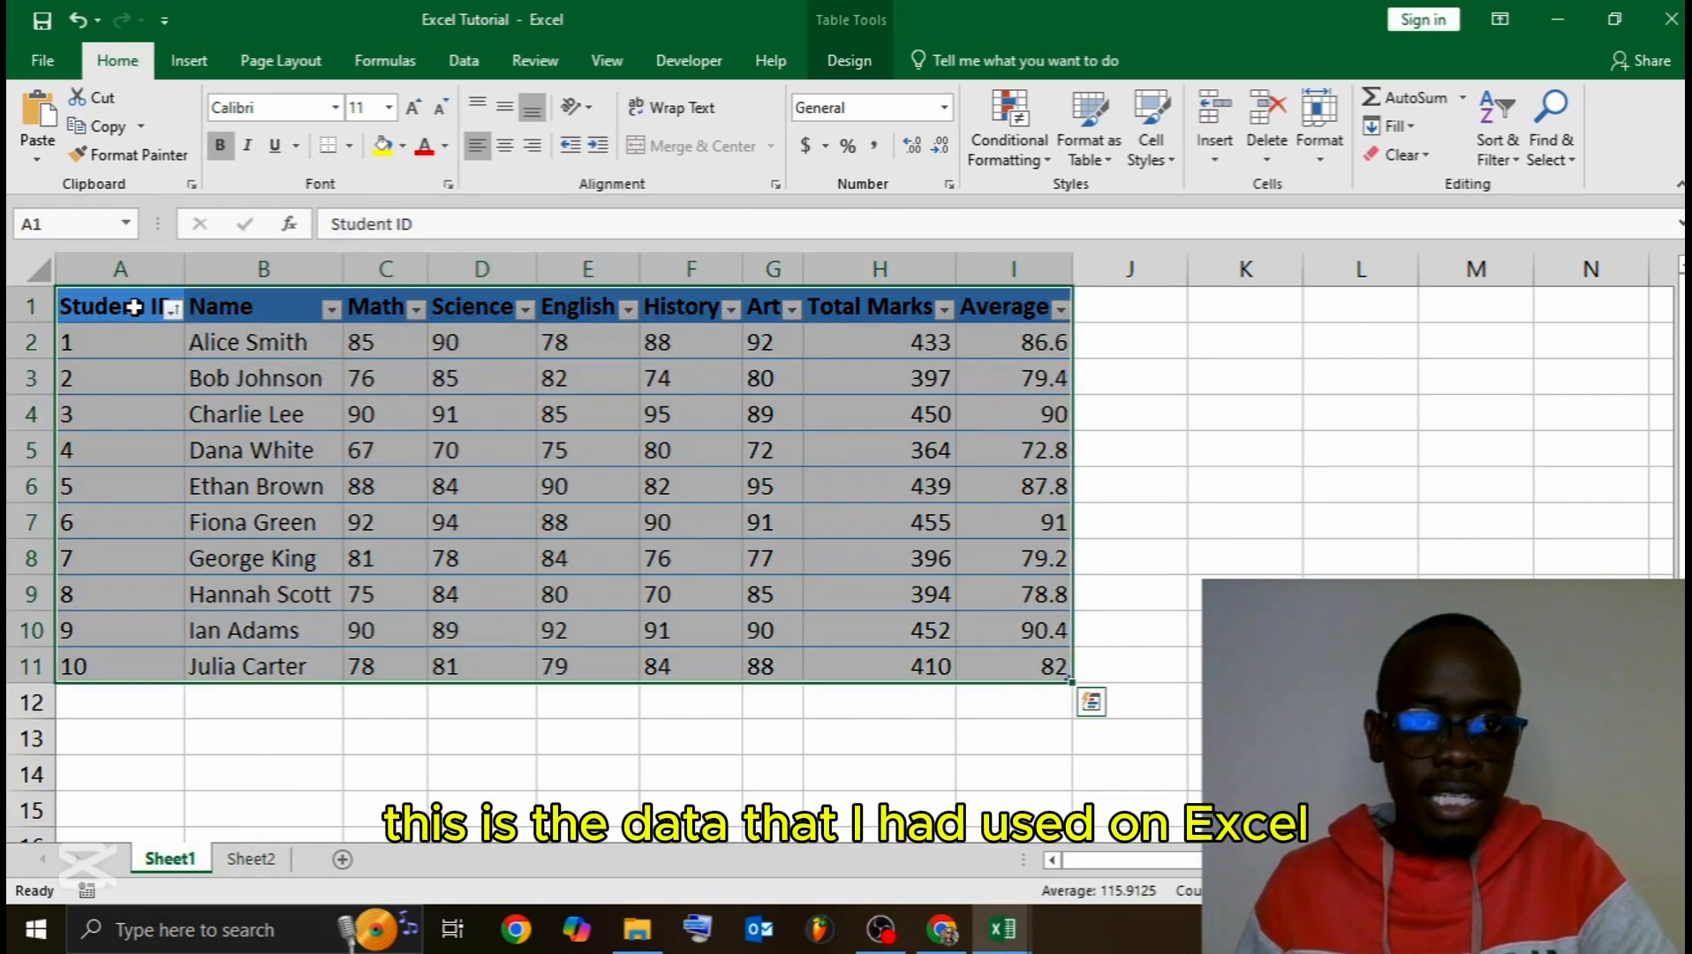
pyautogui.rightClick(315, 378)
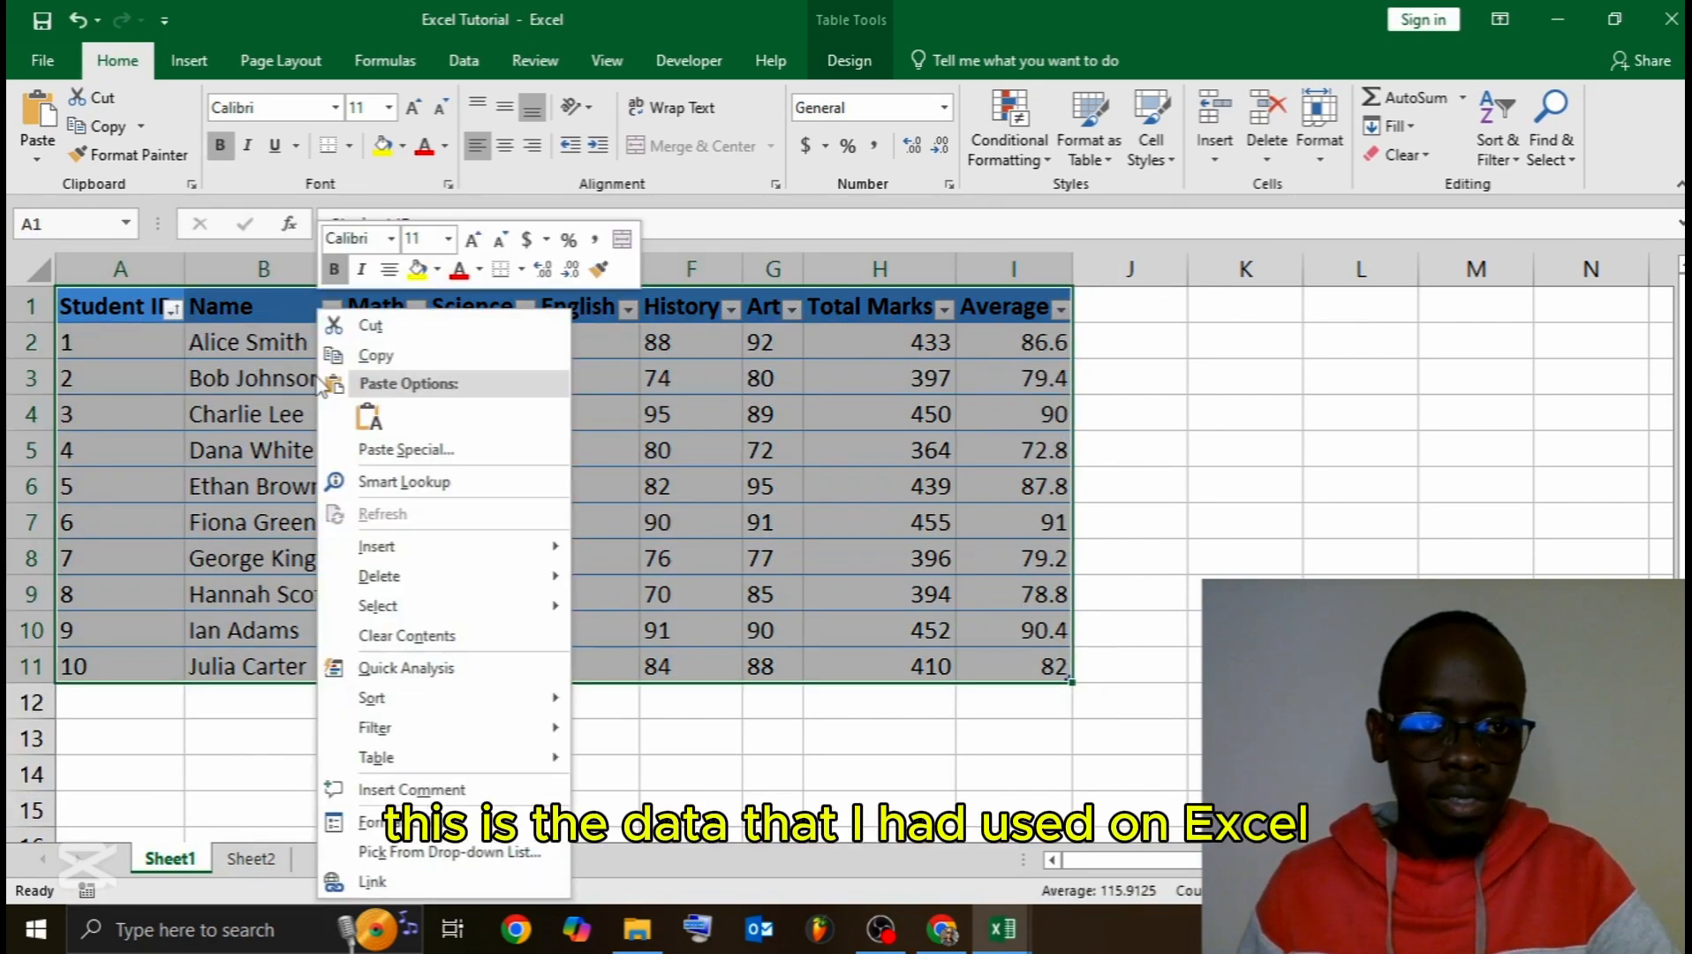
pyautogui.click(375, 354)
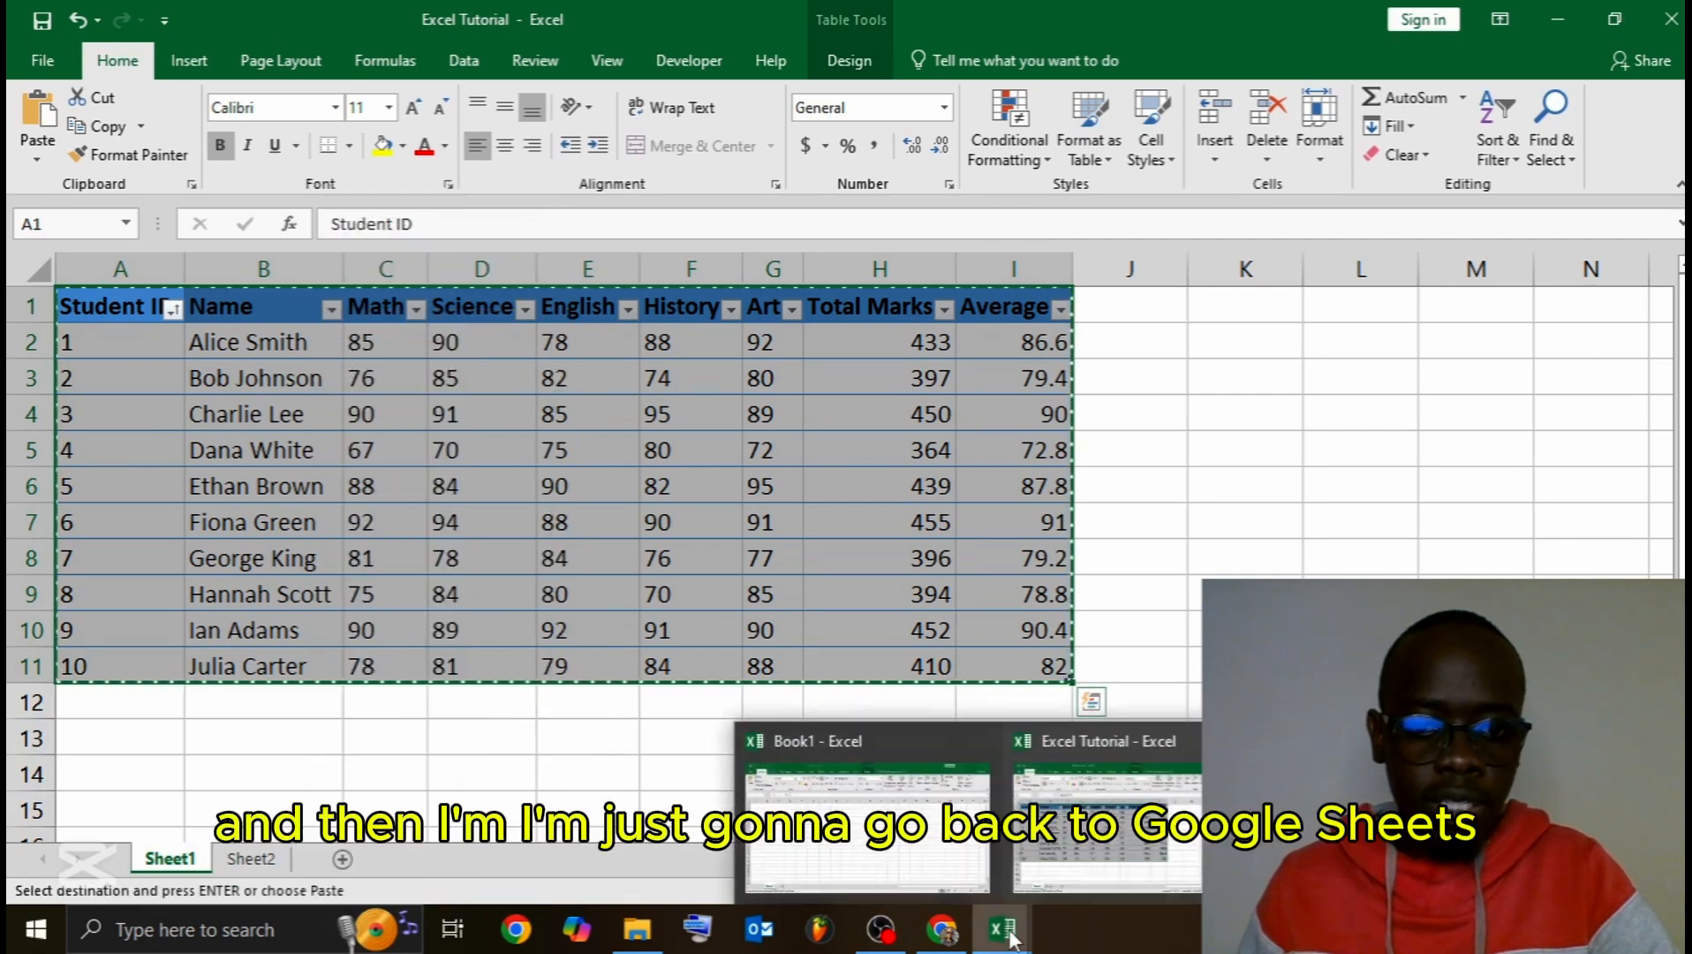
pyautogui.click(942, 929)
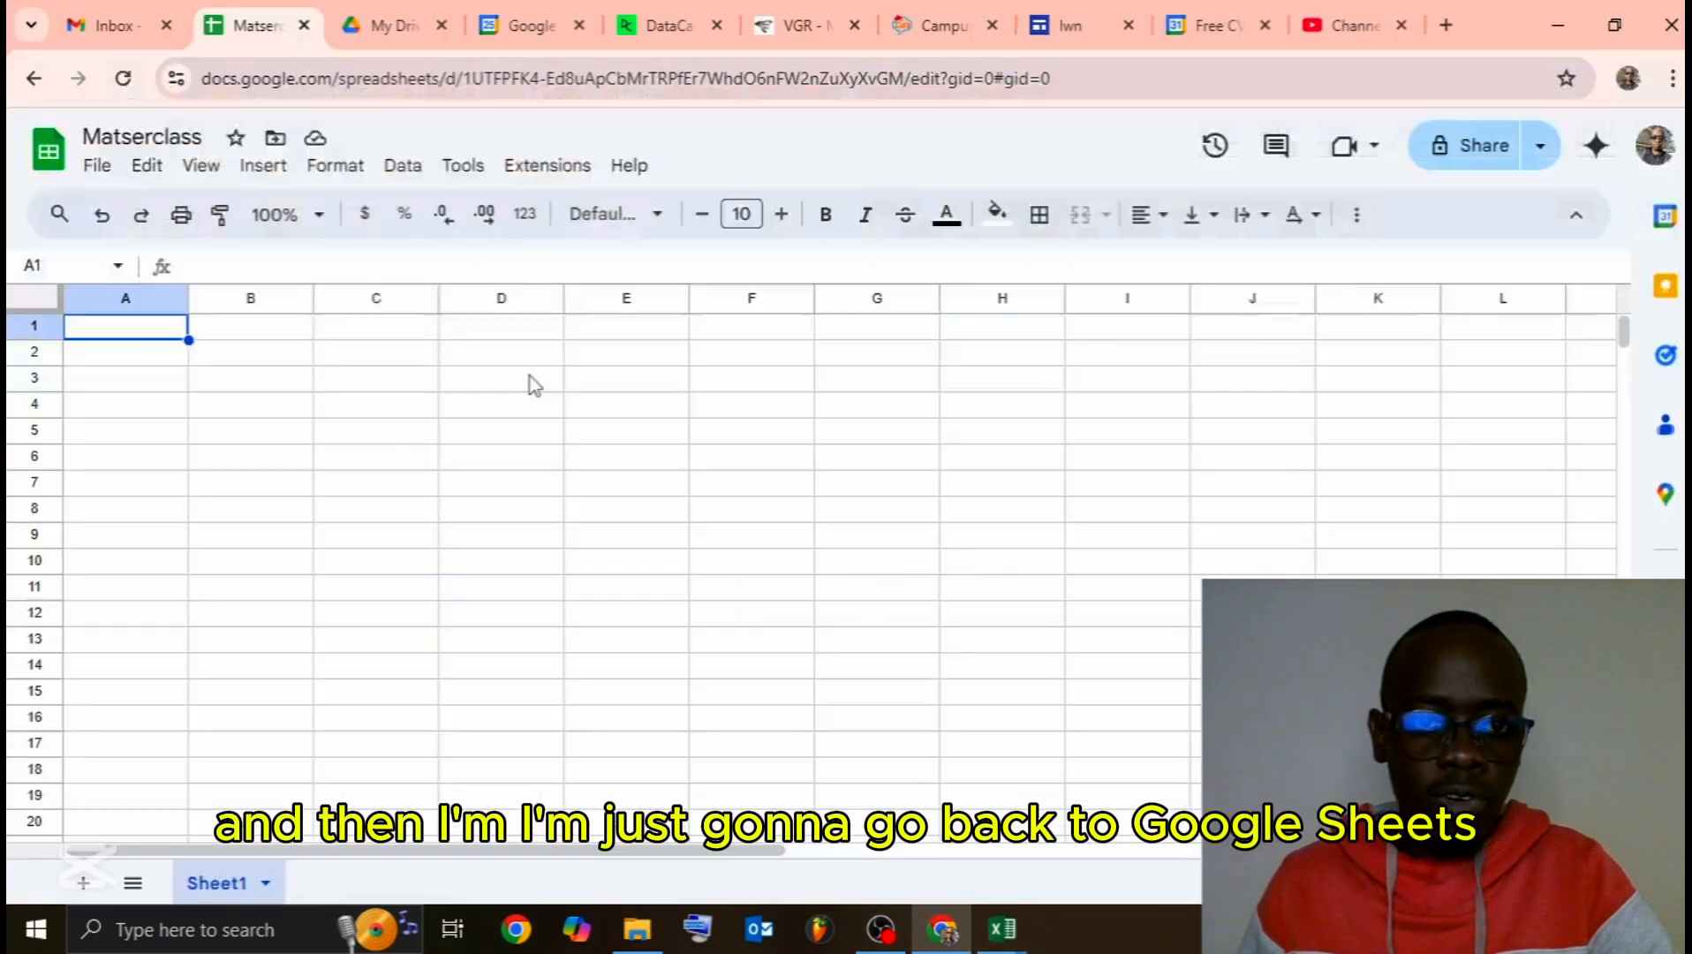
# Step: Paste the copied marks table into A1 using Paste special > Values only
pyautogui.rightClick(150, 336)
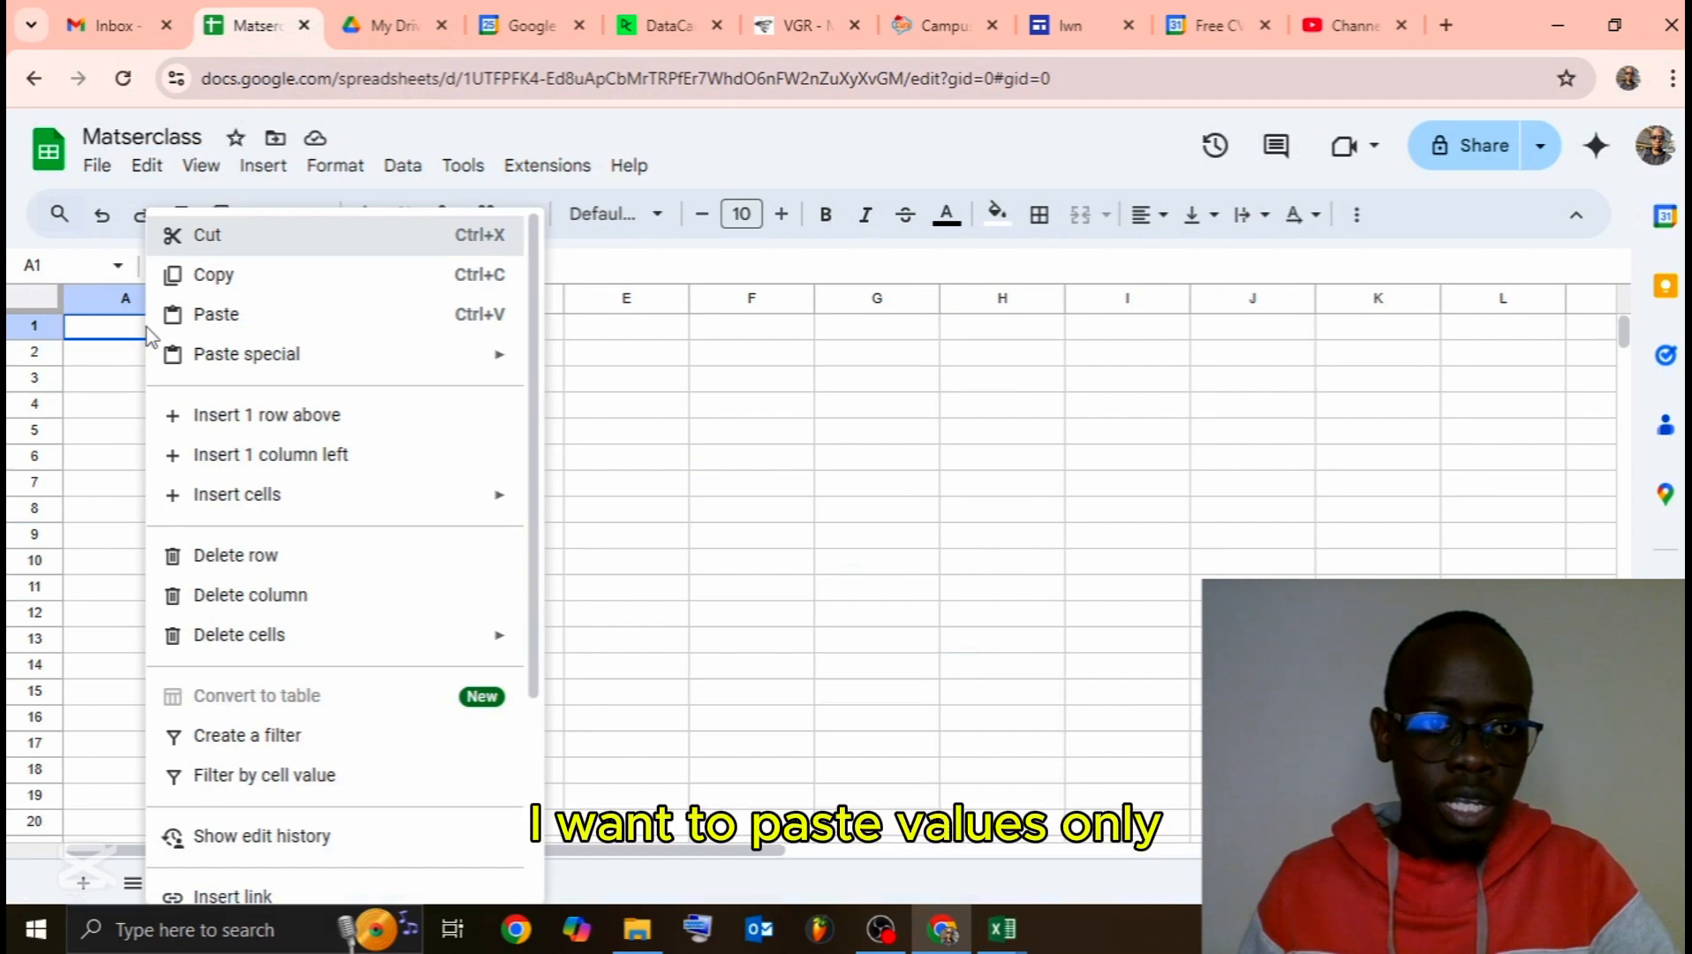
pyautogui.moveTo(256, 354)
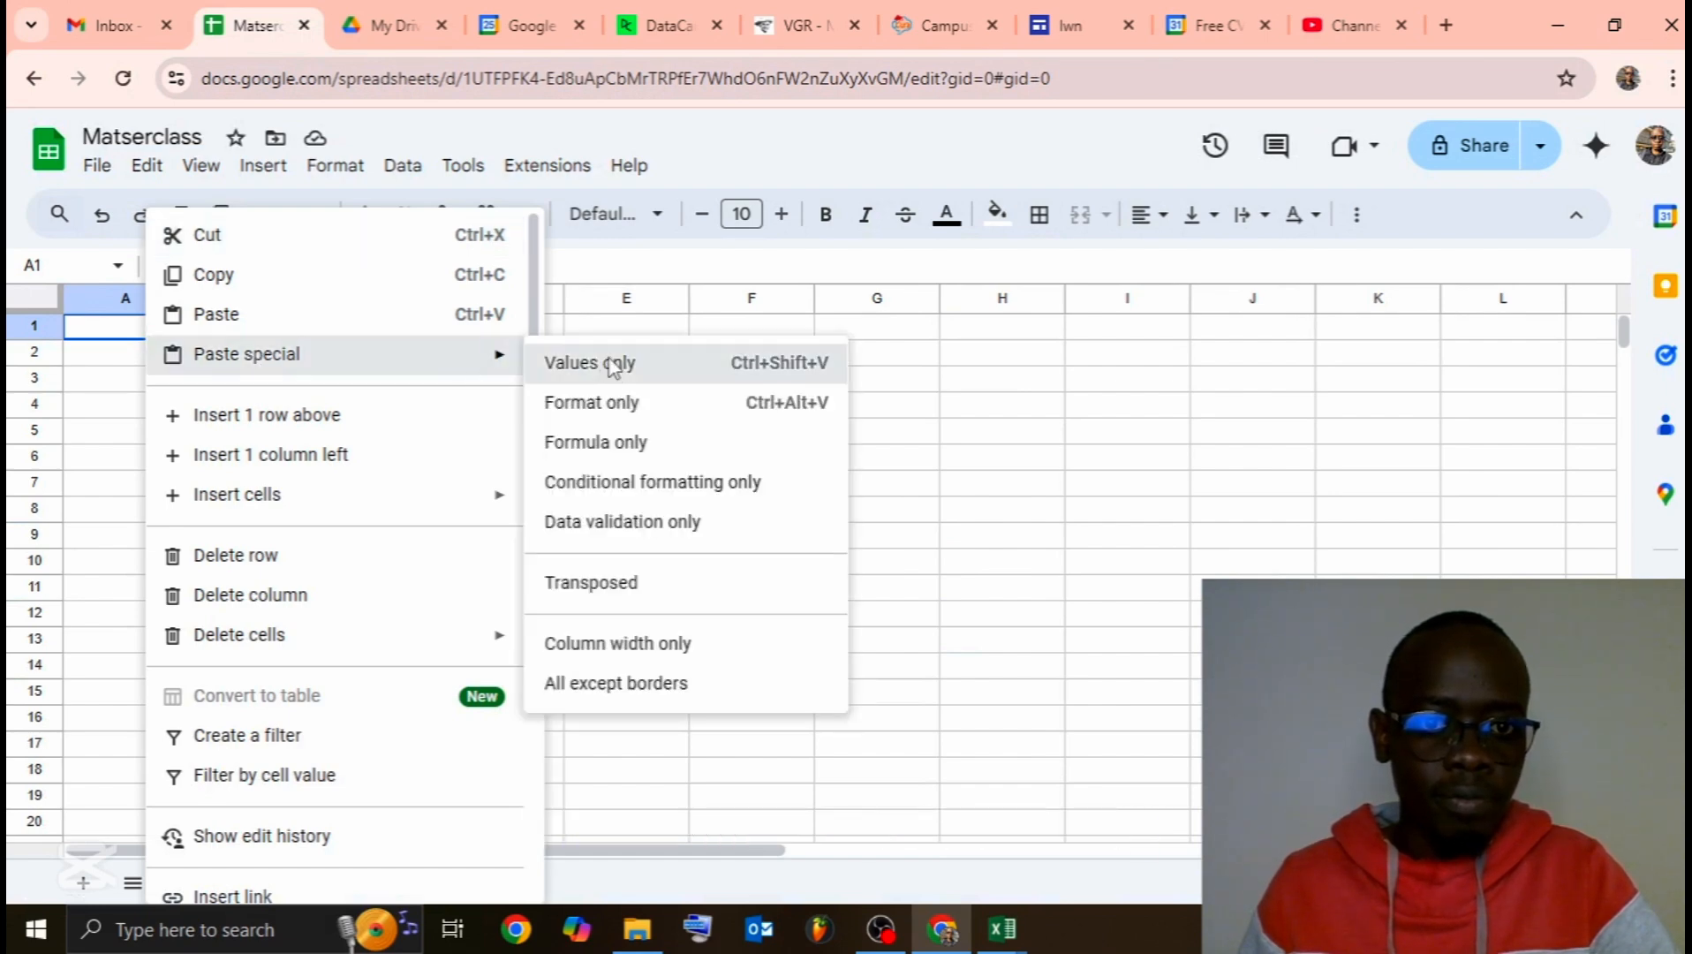
pyautogui.click(590, 362)
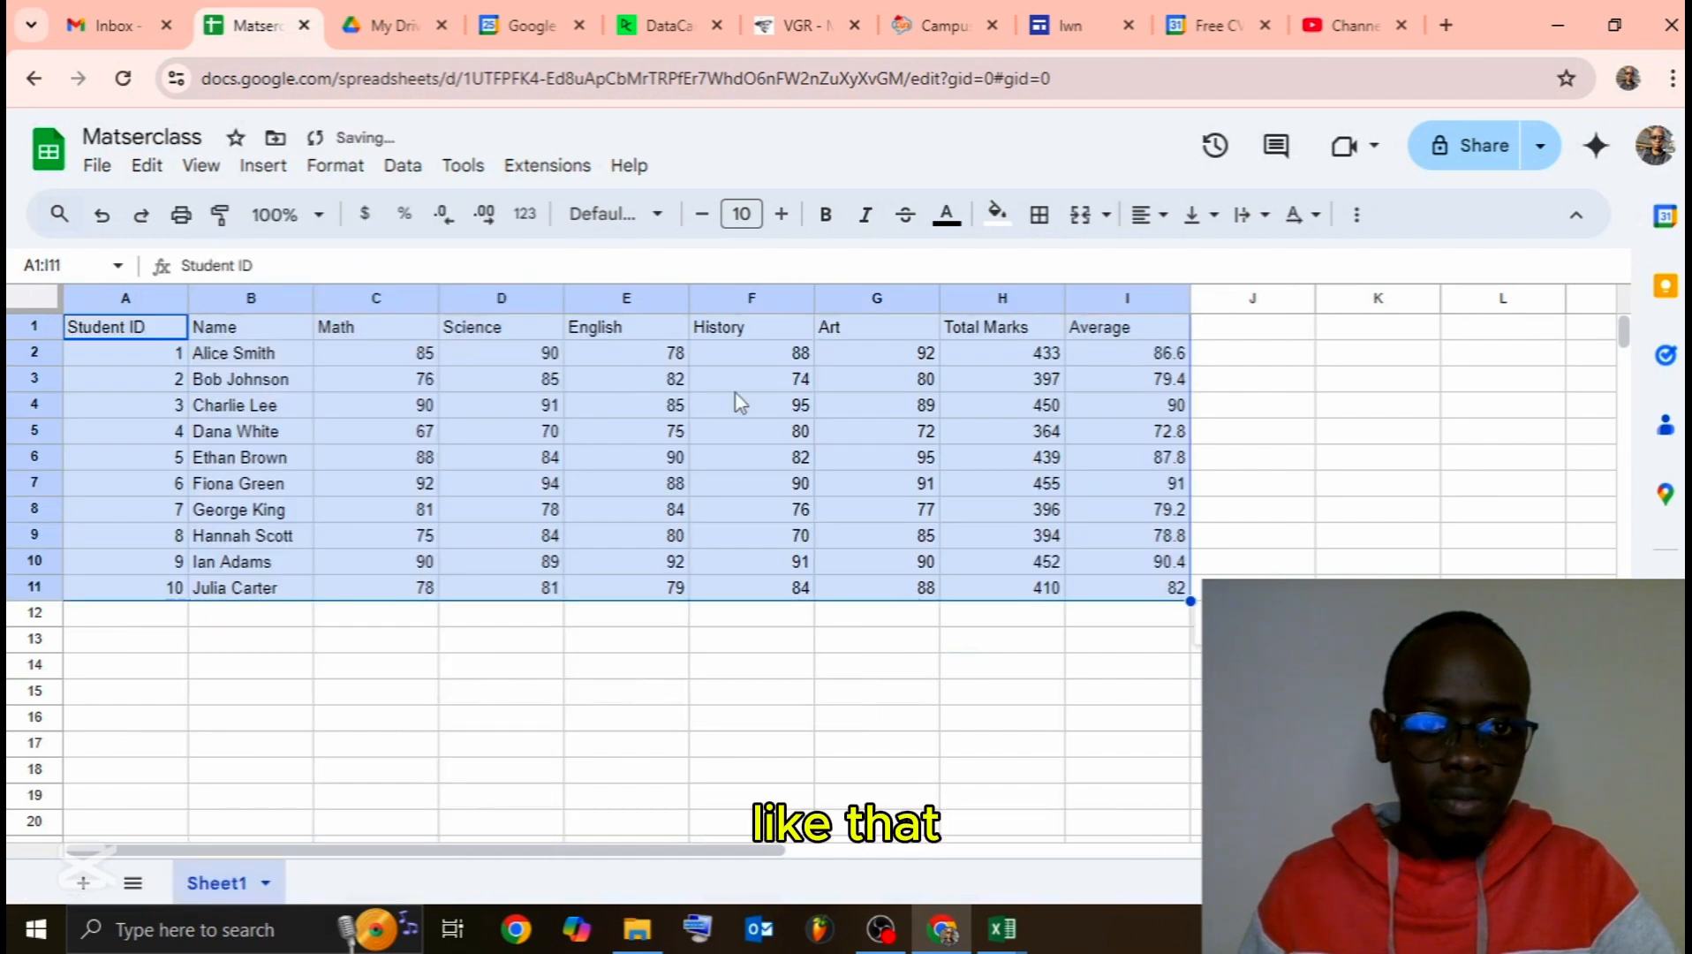
pyautogui.click(1008, 638)
# Step: Delete the Total Marks values in H2:H11 and the Average values in I2:I11
pyautogui.click(1004, 357)
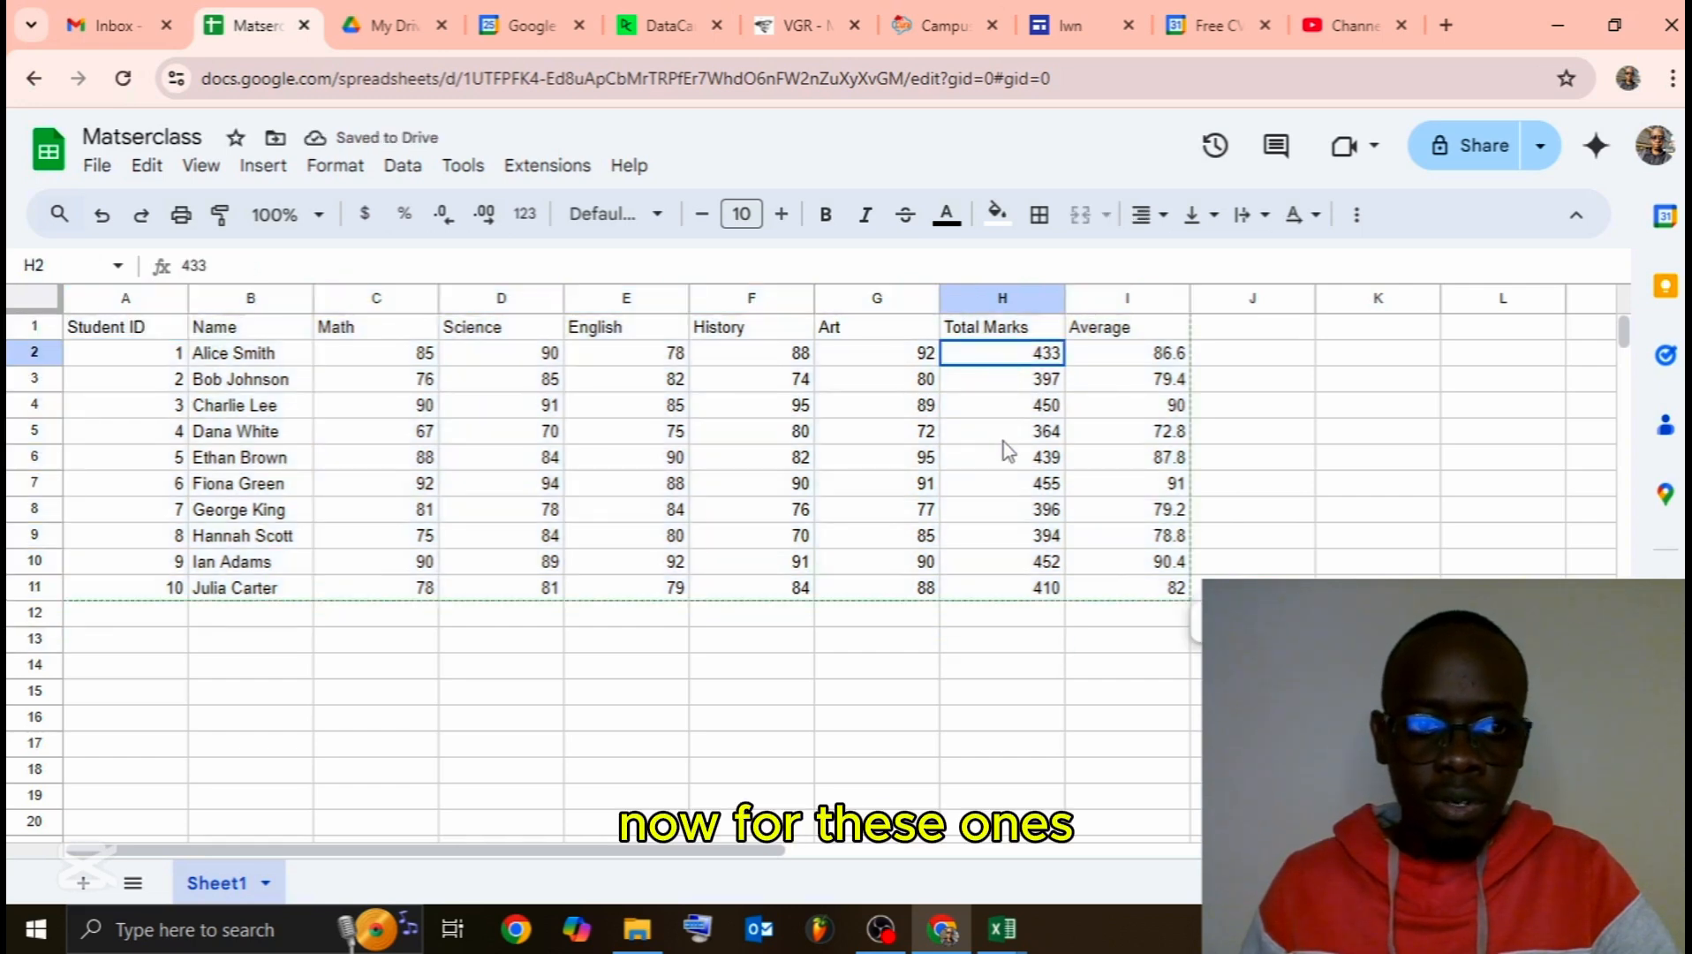
pyautogui.moveTo(1003, 441); pyautogui.dragTo(1013, 589)
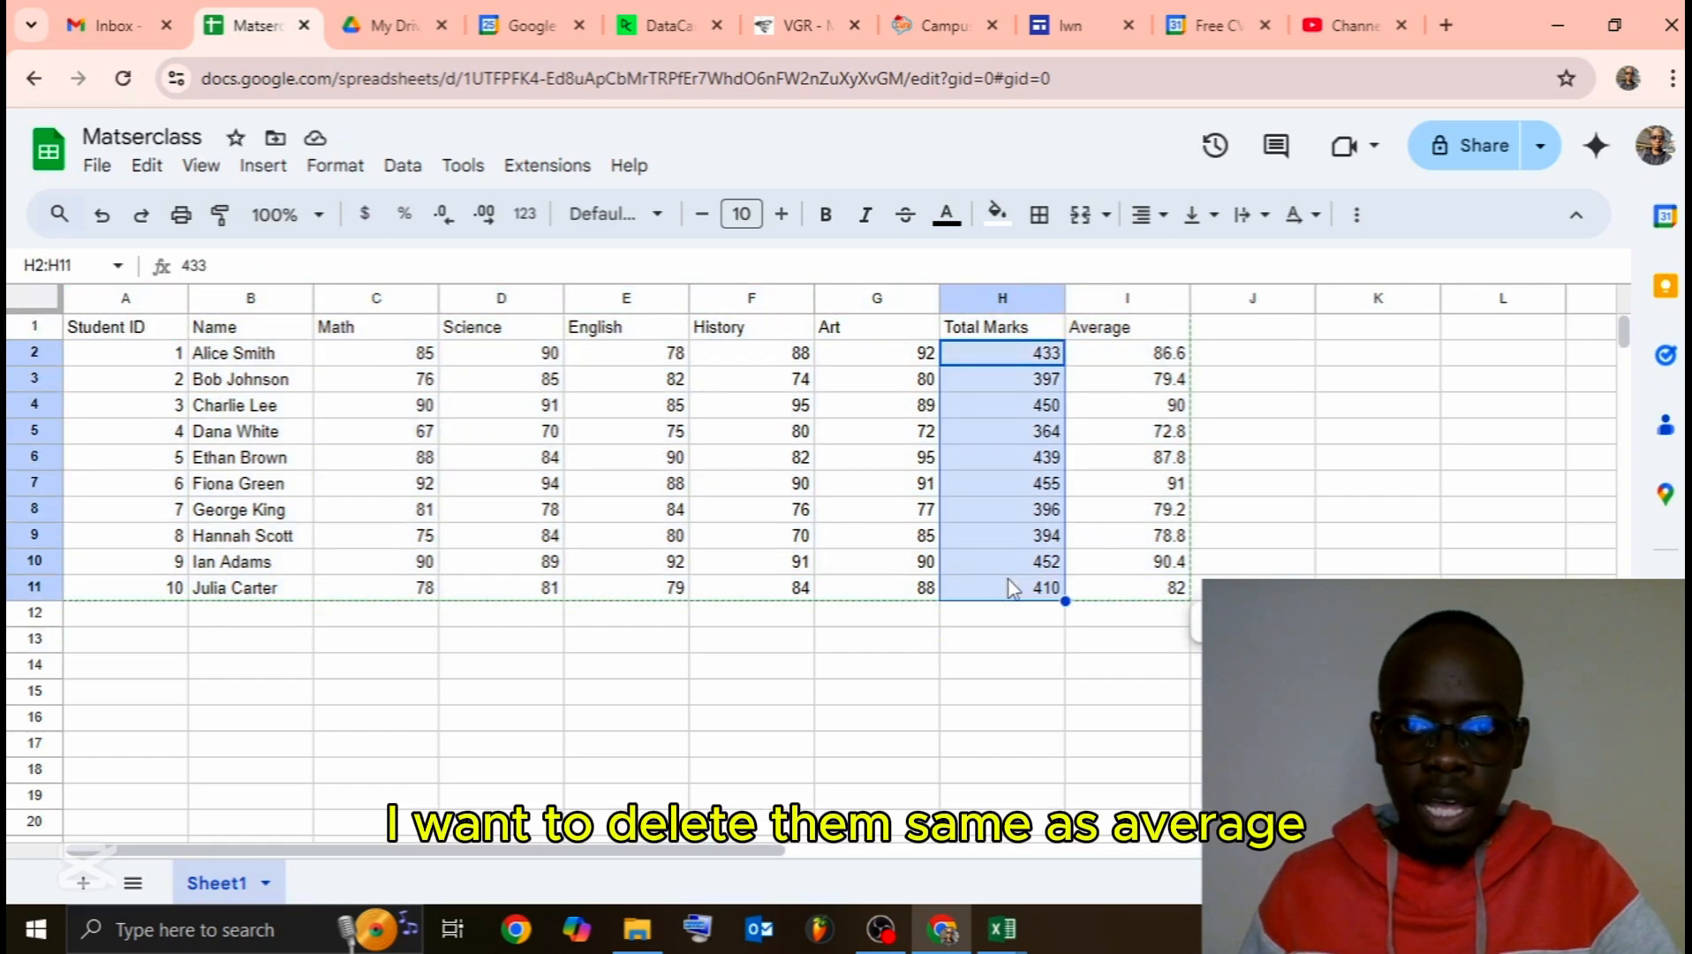
pyautogui.press('Delete')
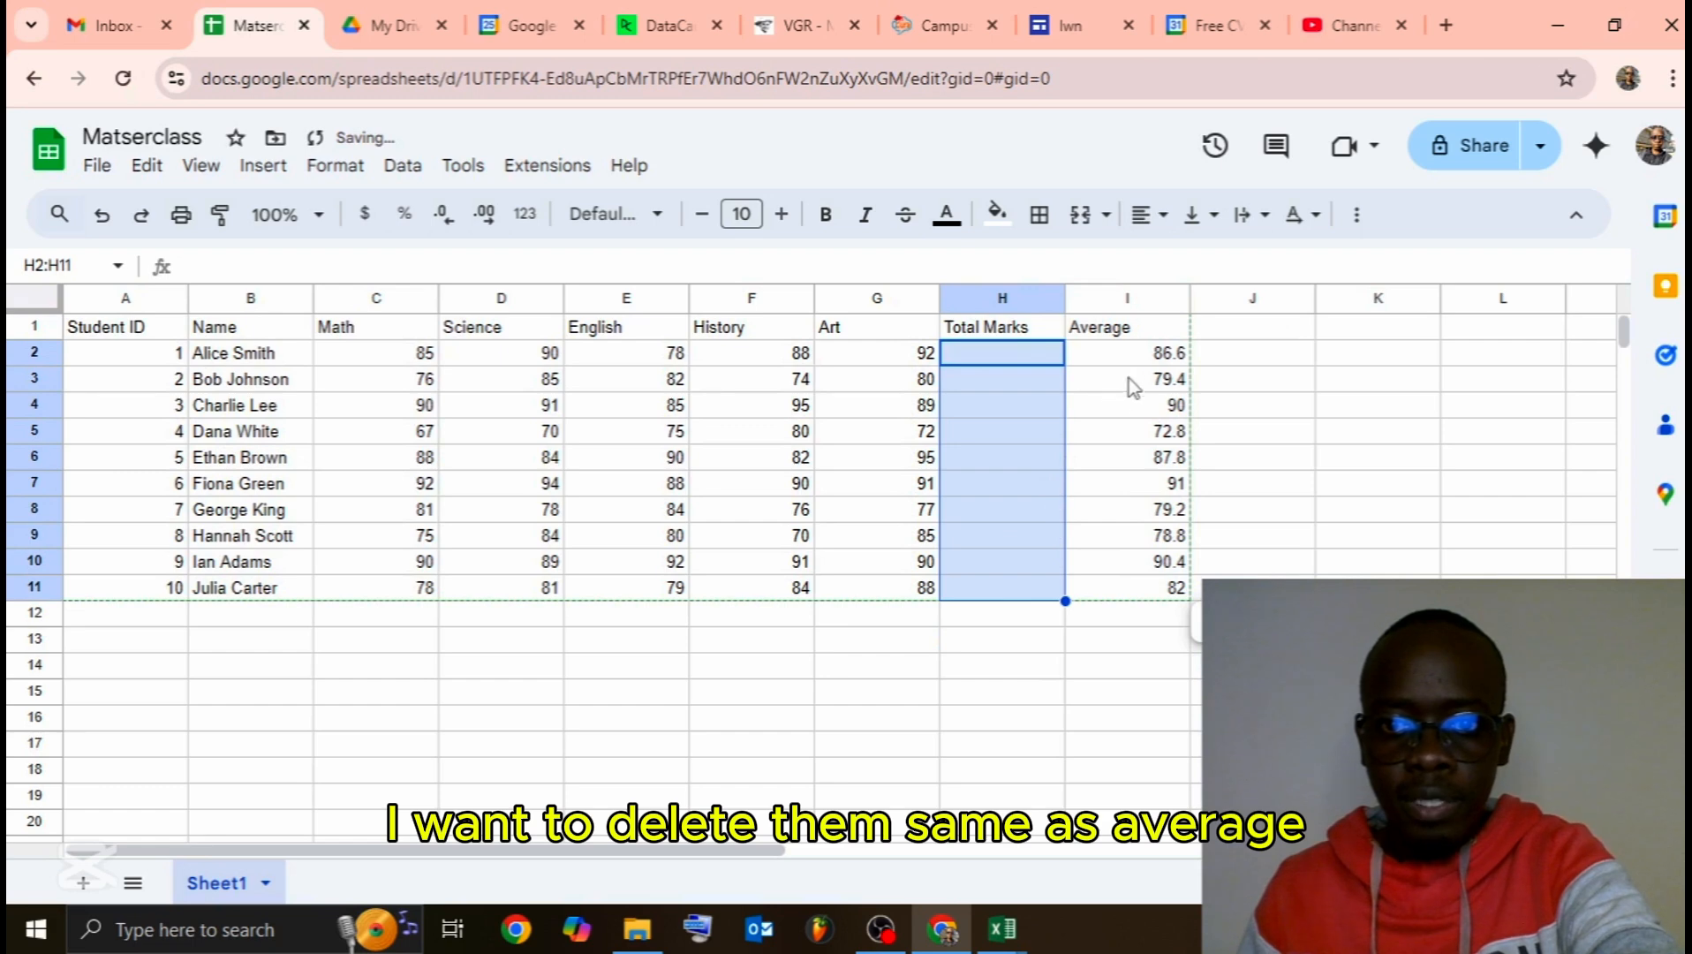
pyautogui.moveTo(1137, 359); pyautogui.dragTo(1165, 595)
pyautogui.press('Delete')
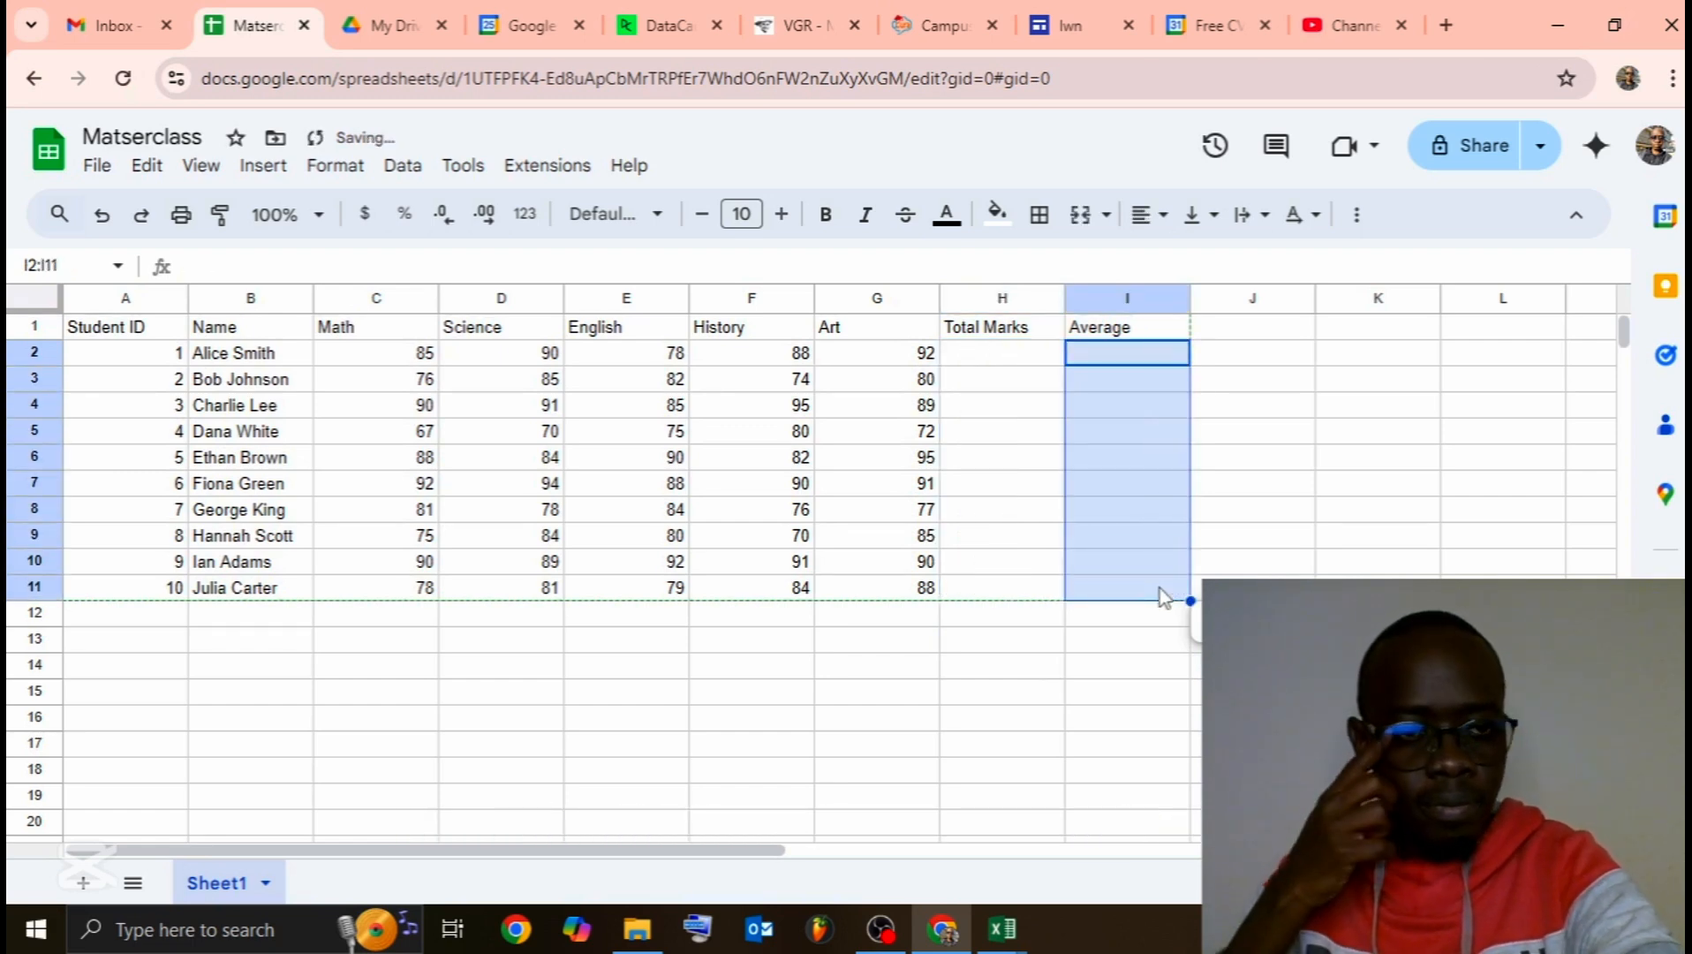
pyautogui.click(1063, 689)
# Step: Enter =SUM(C2:G2) in H2 to total Alice's five subject marks, giving 433
pyautogui.click(1032, 358)
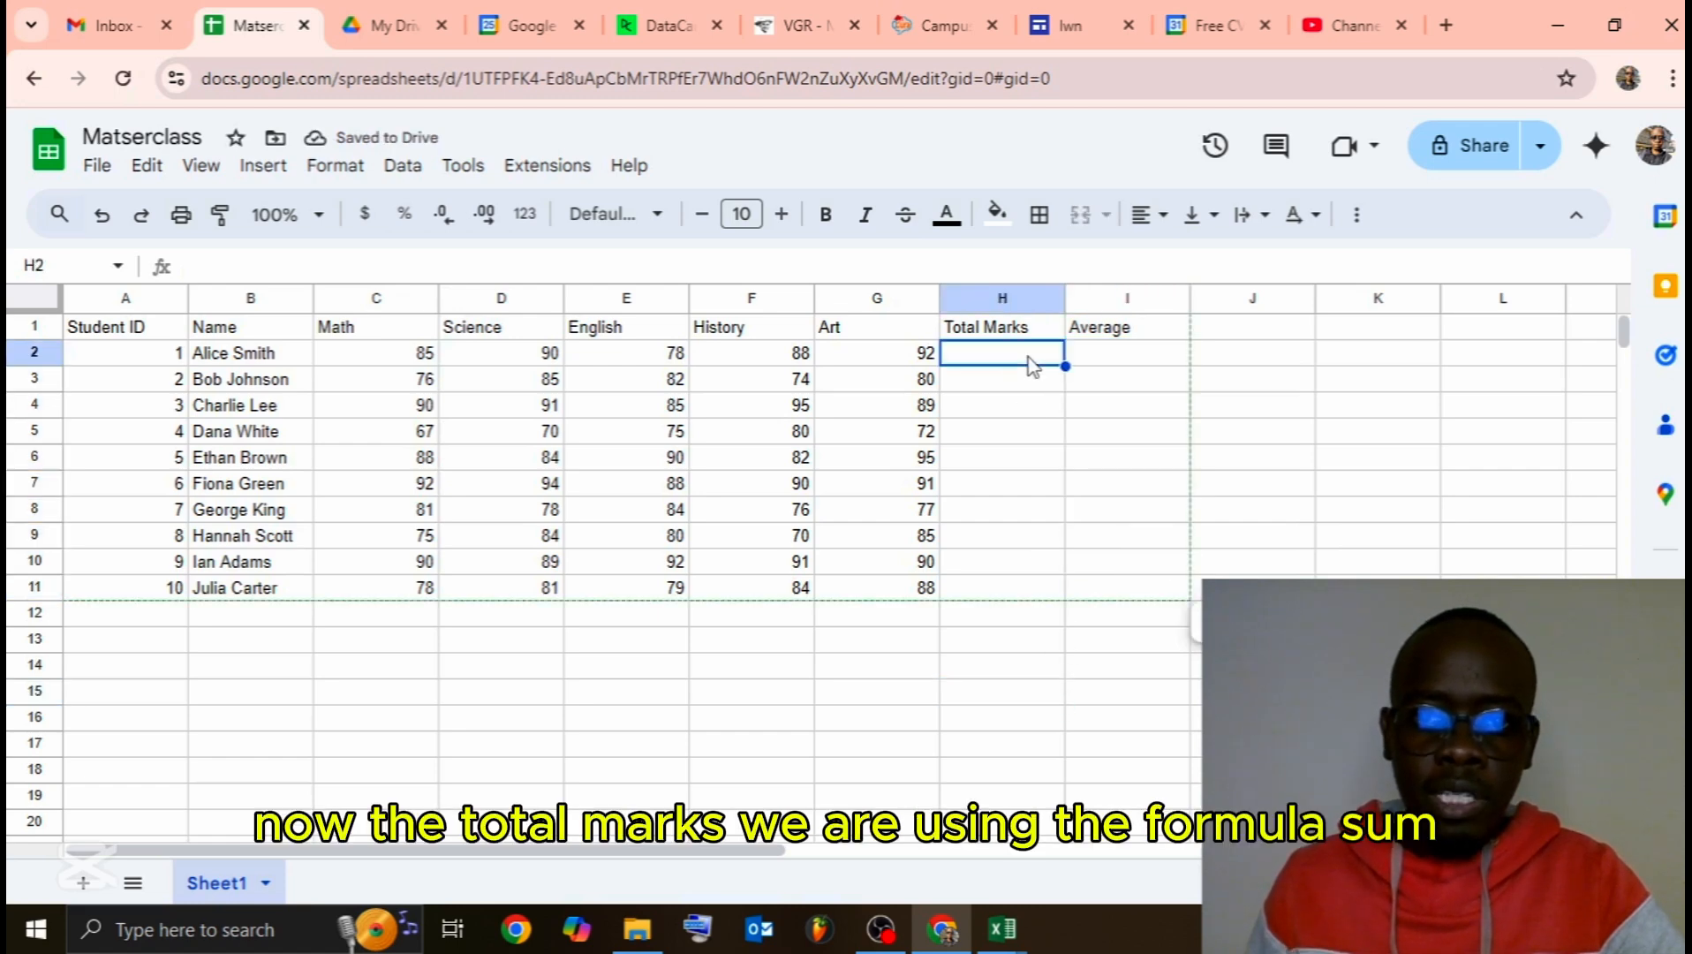
pyautogui.doubleClick(1030, 355)
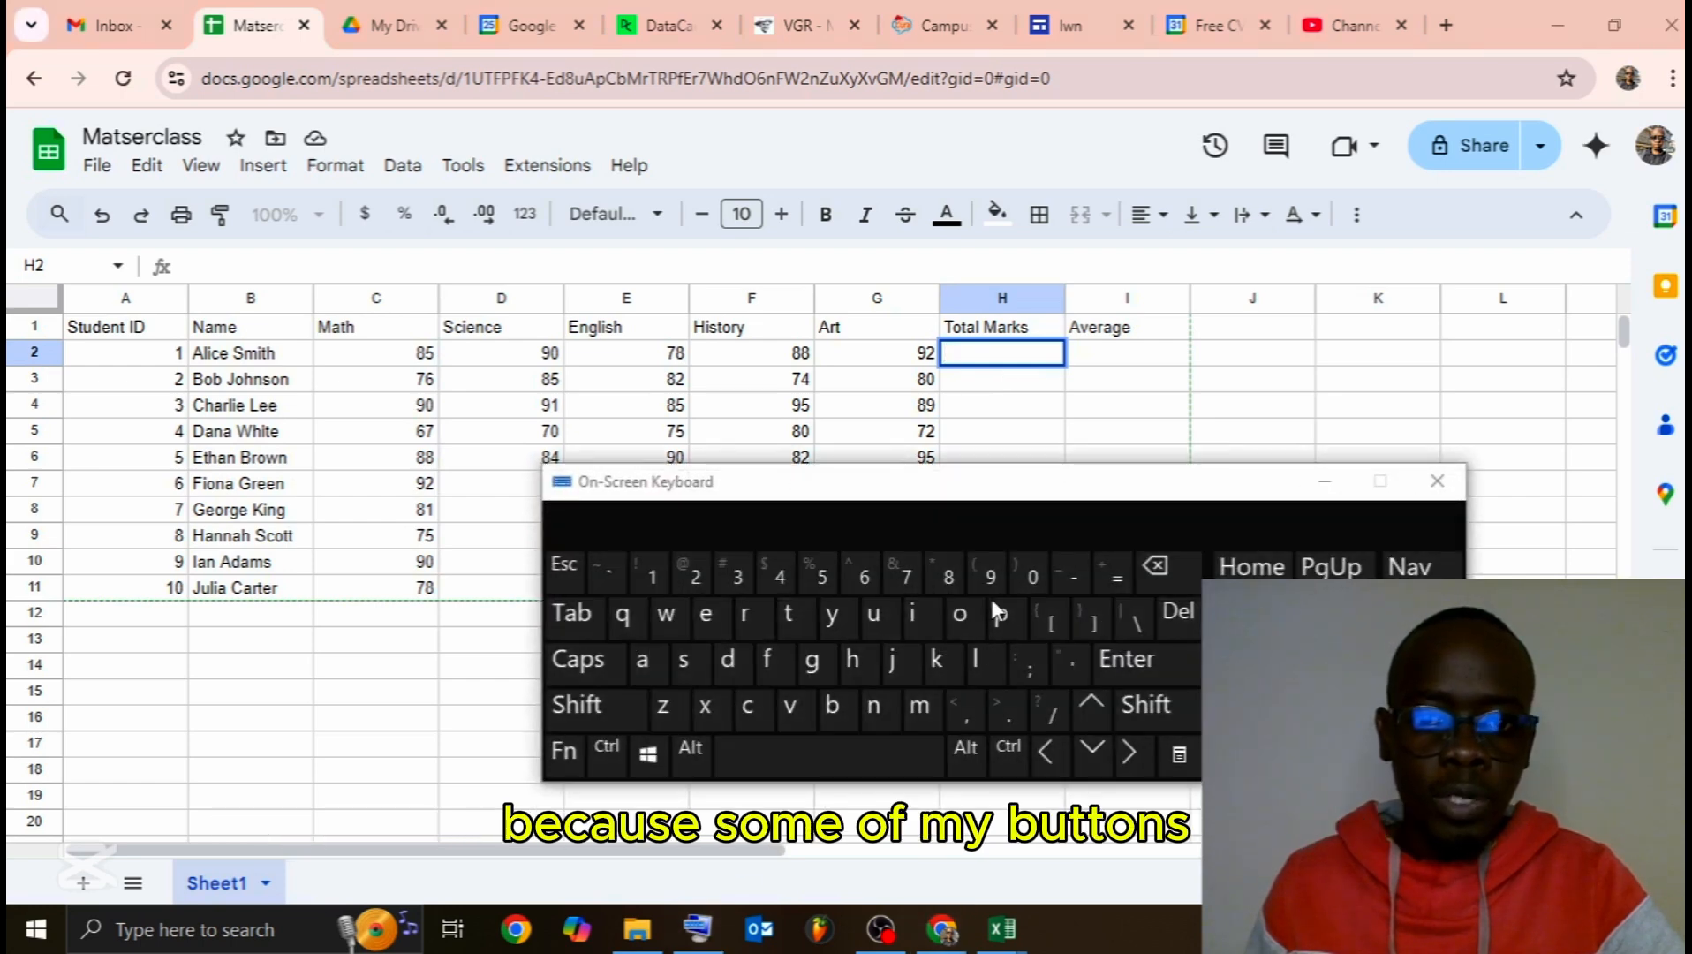
pyautogui.moveTo(1029, 507); pyautogui.dragTo(852, 630)
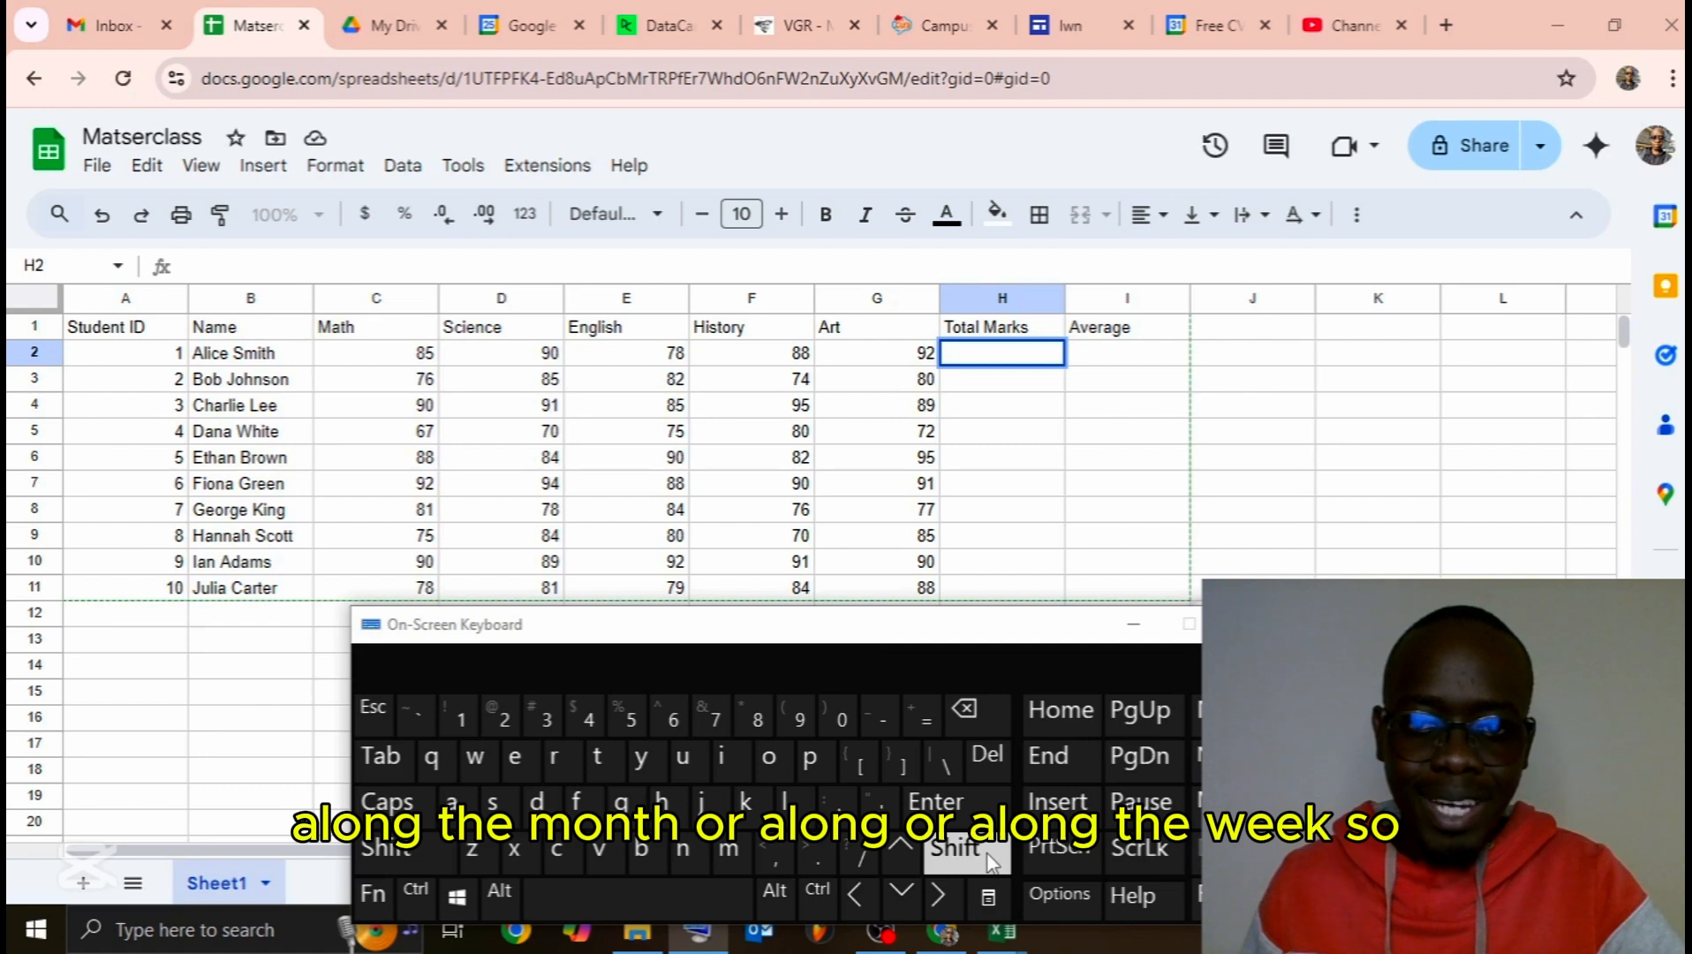
pyautogui.doubleClick(975, 354)
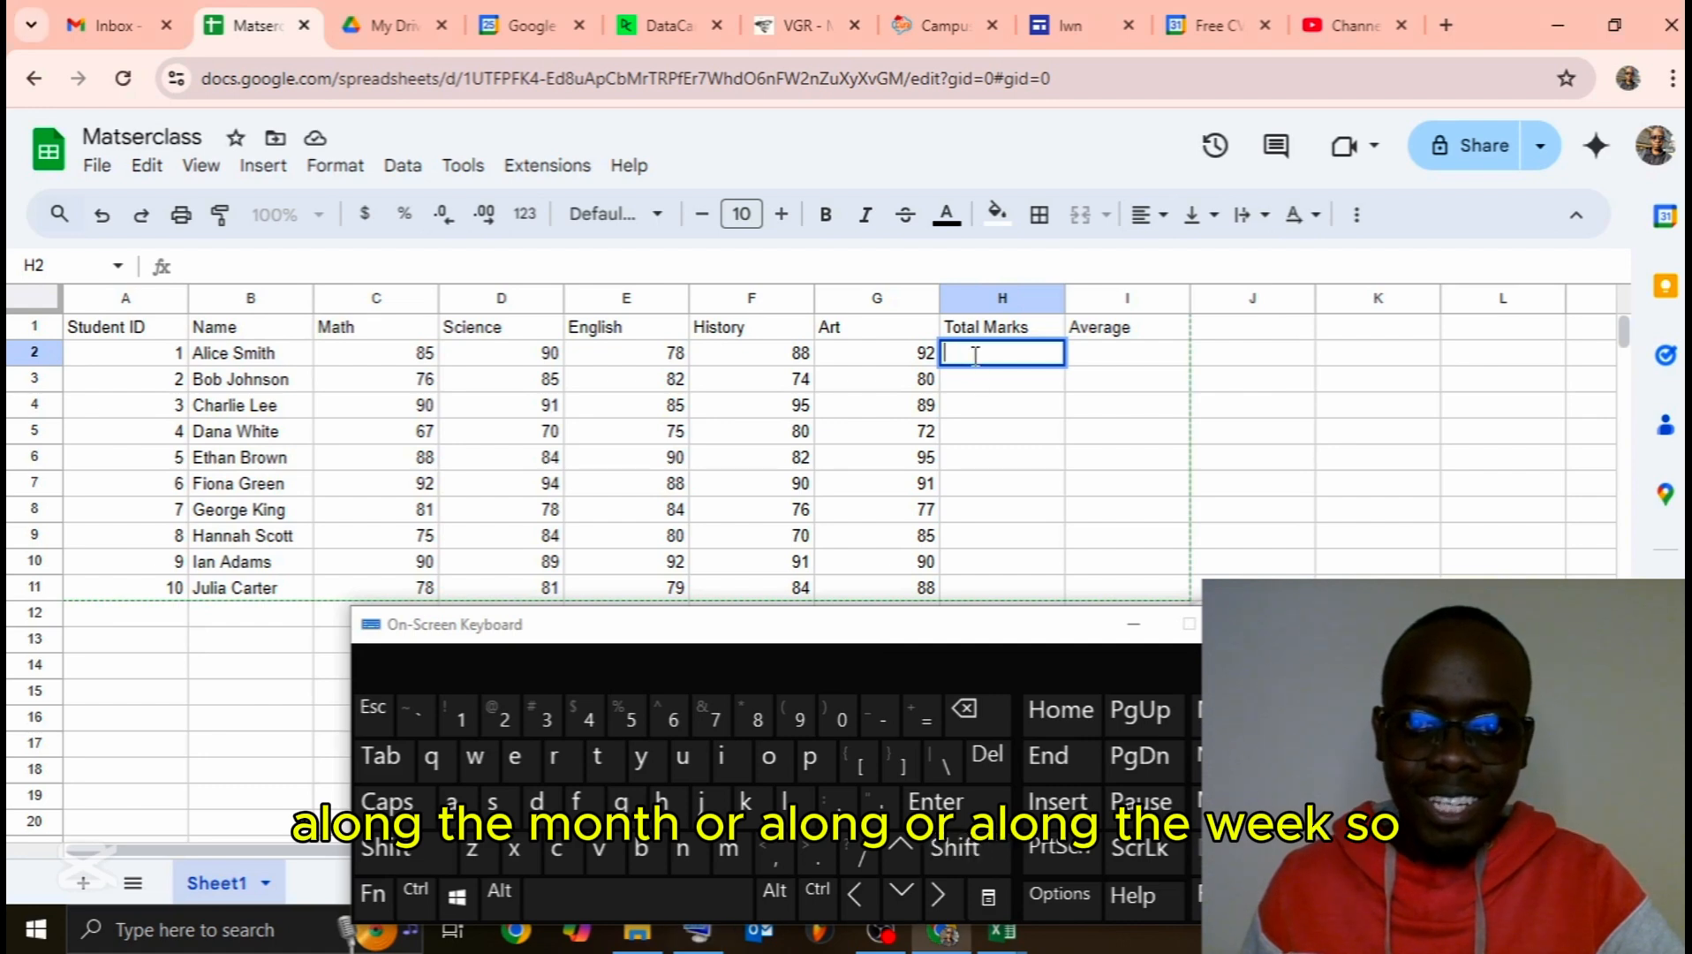
pyautogui.click(972, 846)
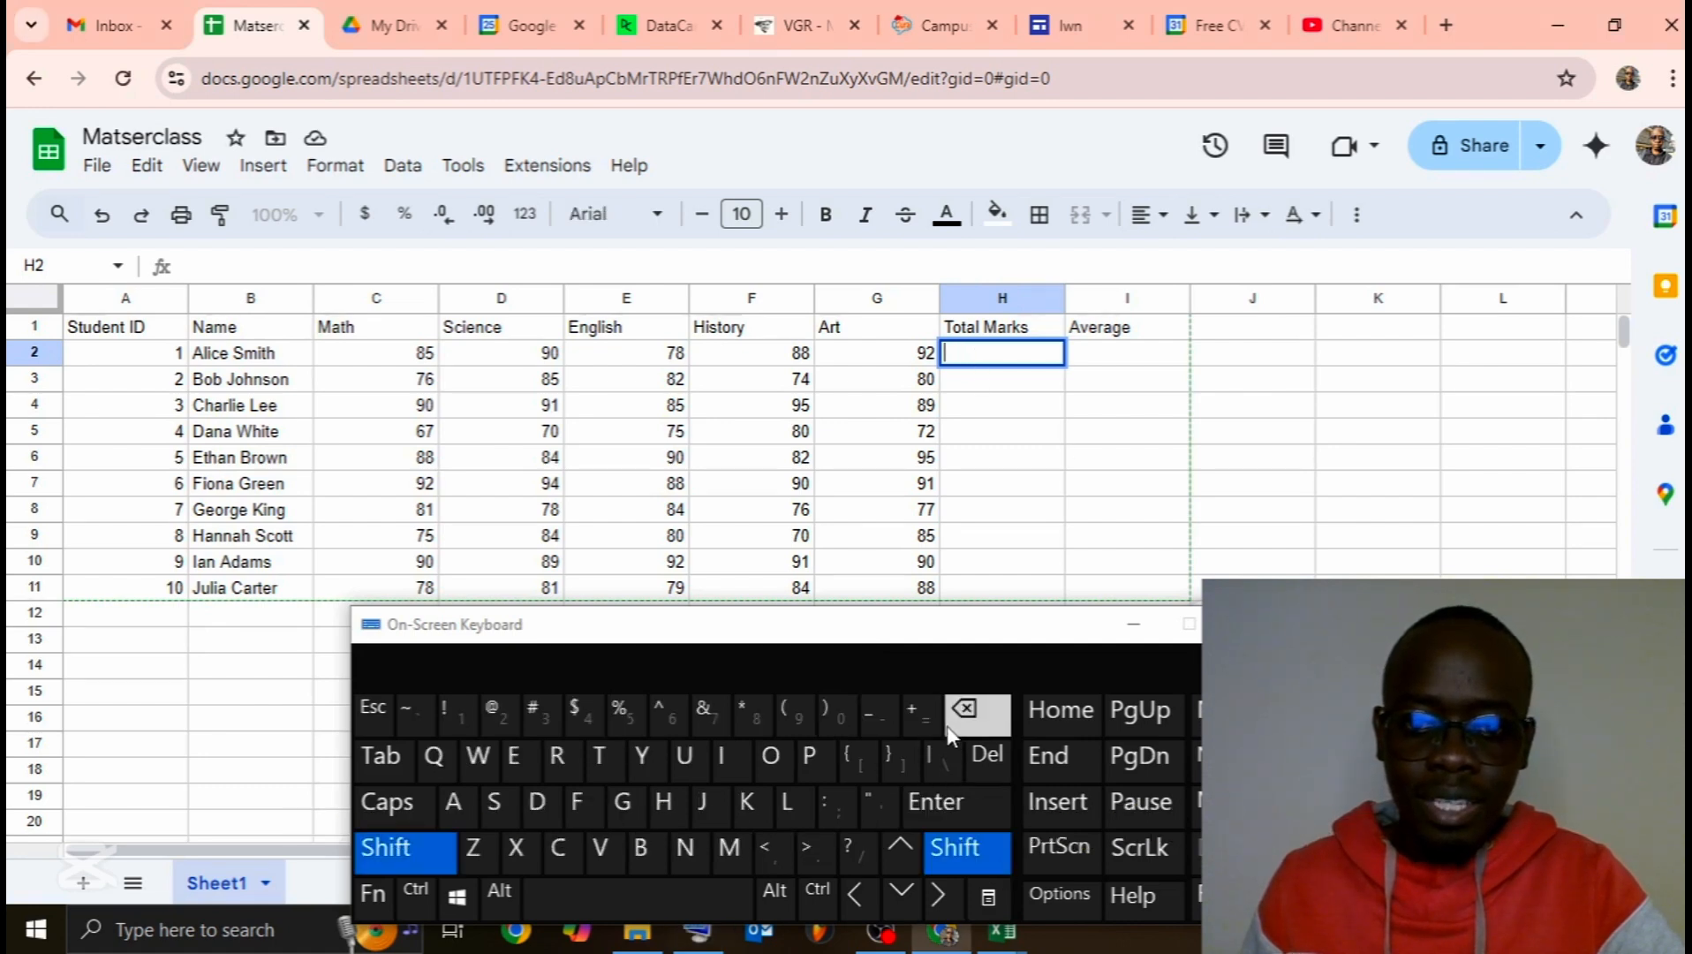
pyautogui.click(969, 847)
pyautogui.click(921, 716)
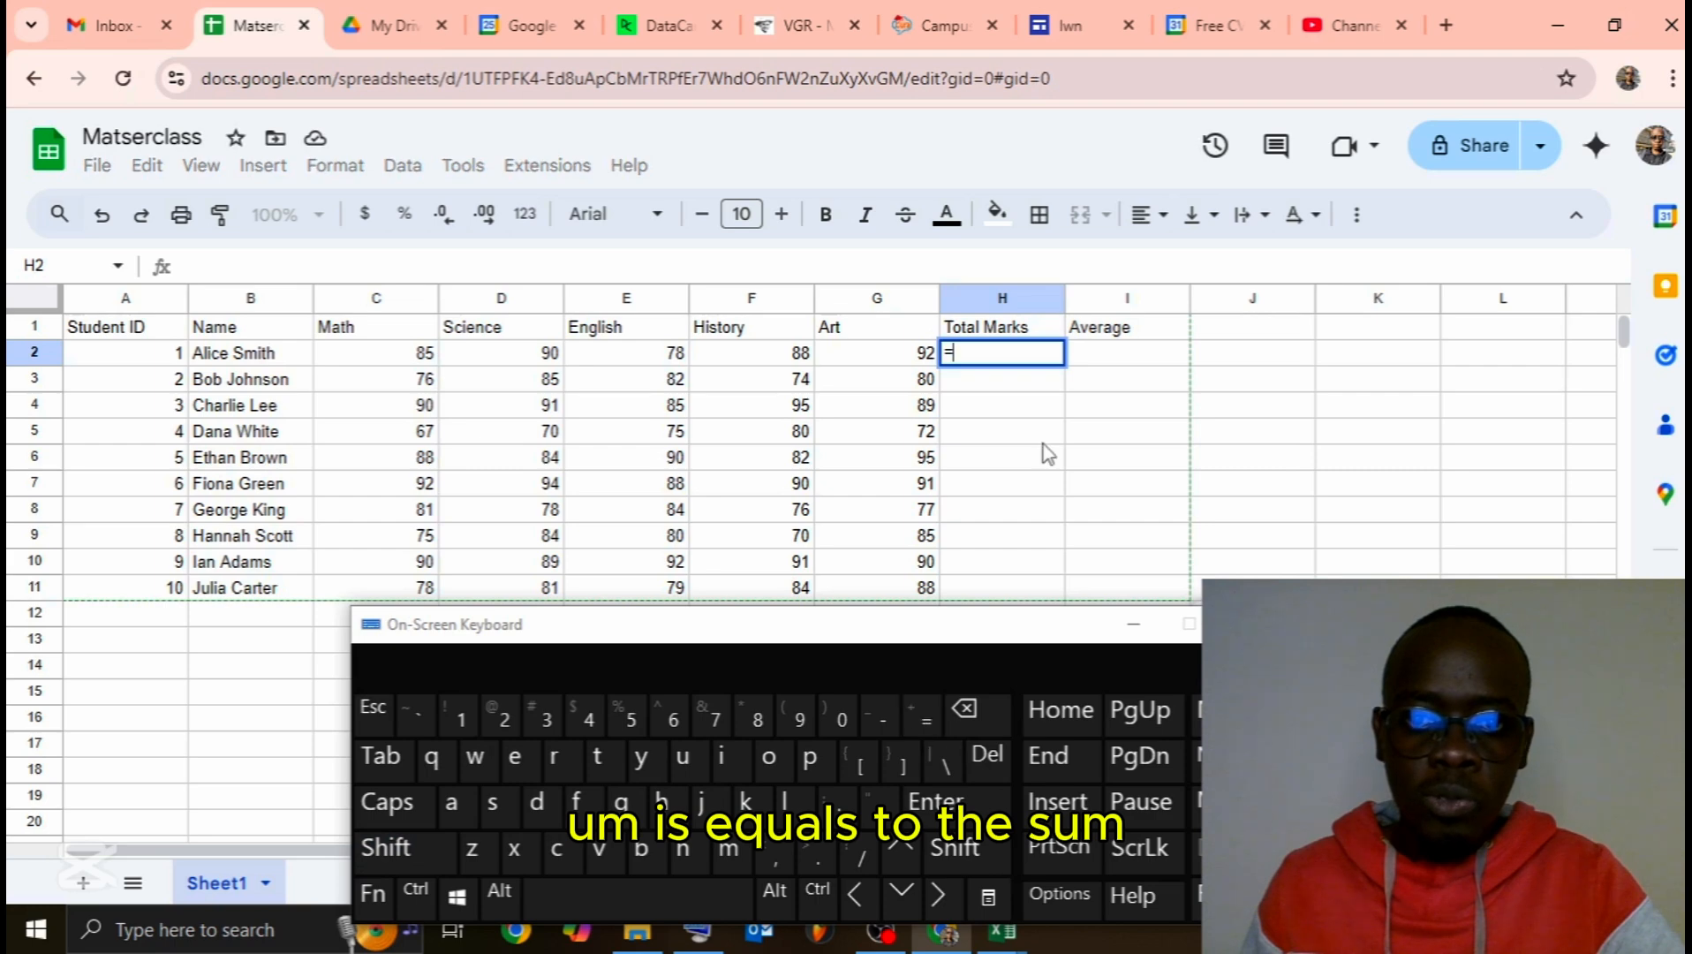
pyautogui.write('SUM')
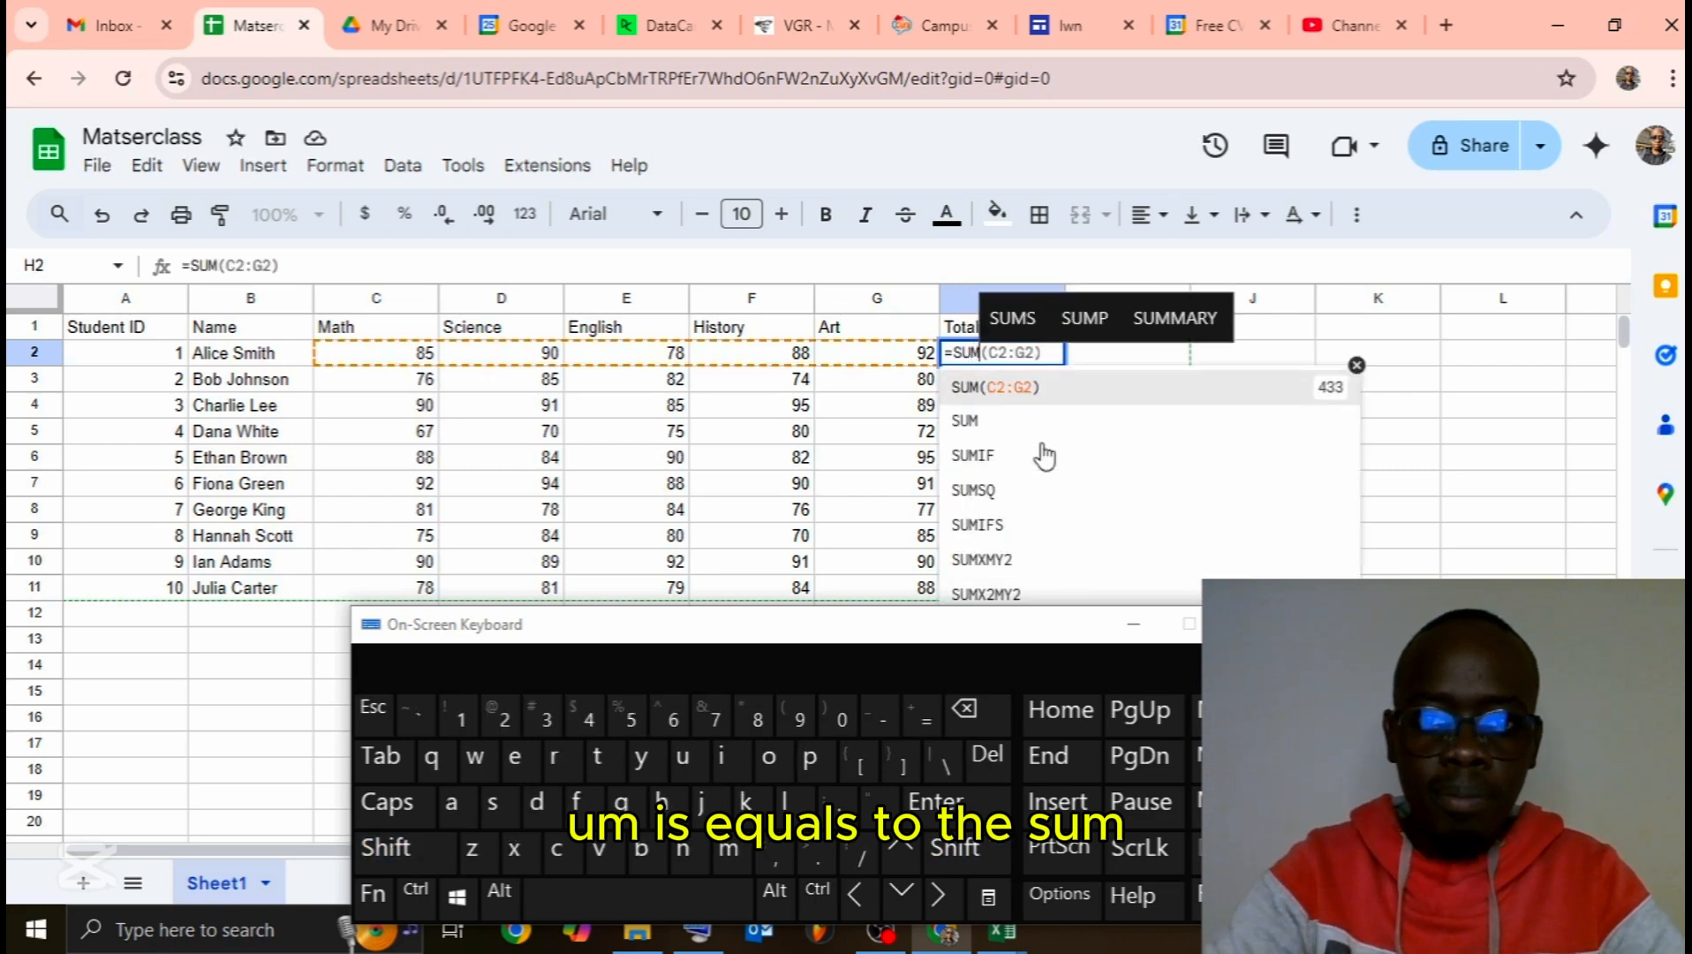
pyautogui.write('(')
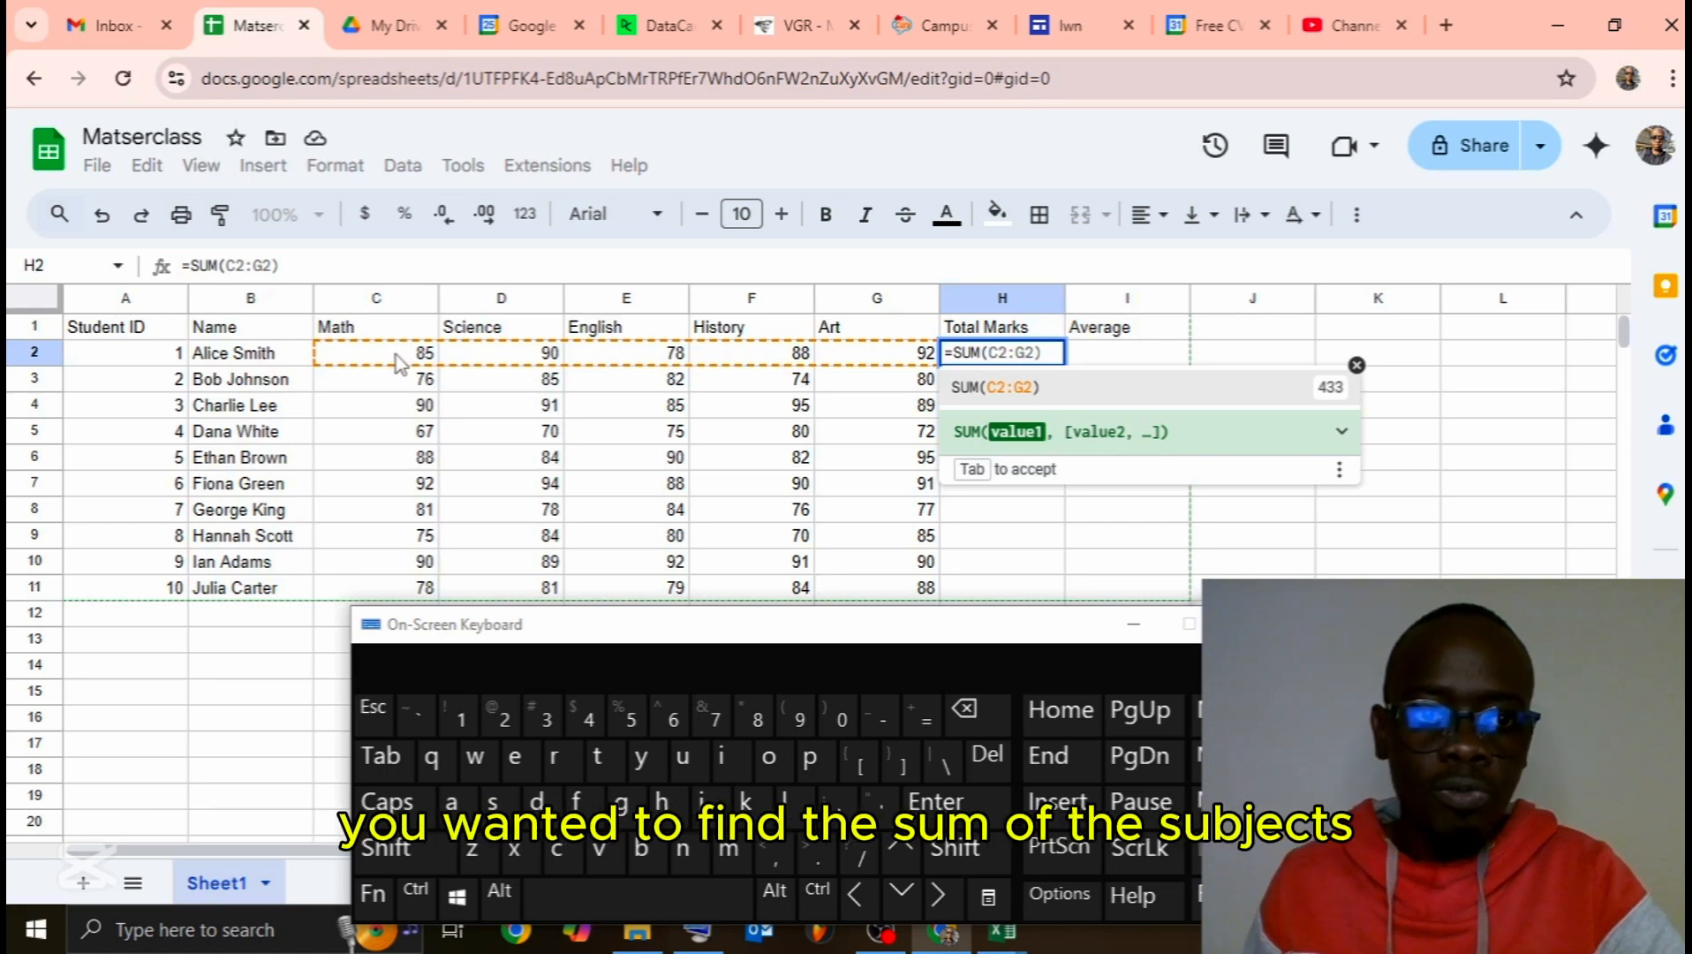
pyautogui.moveTo(397, 355); pyautogui.dragTo(885, 370)
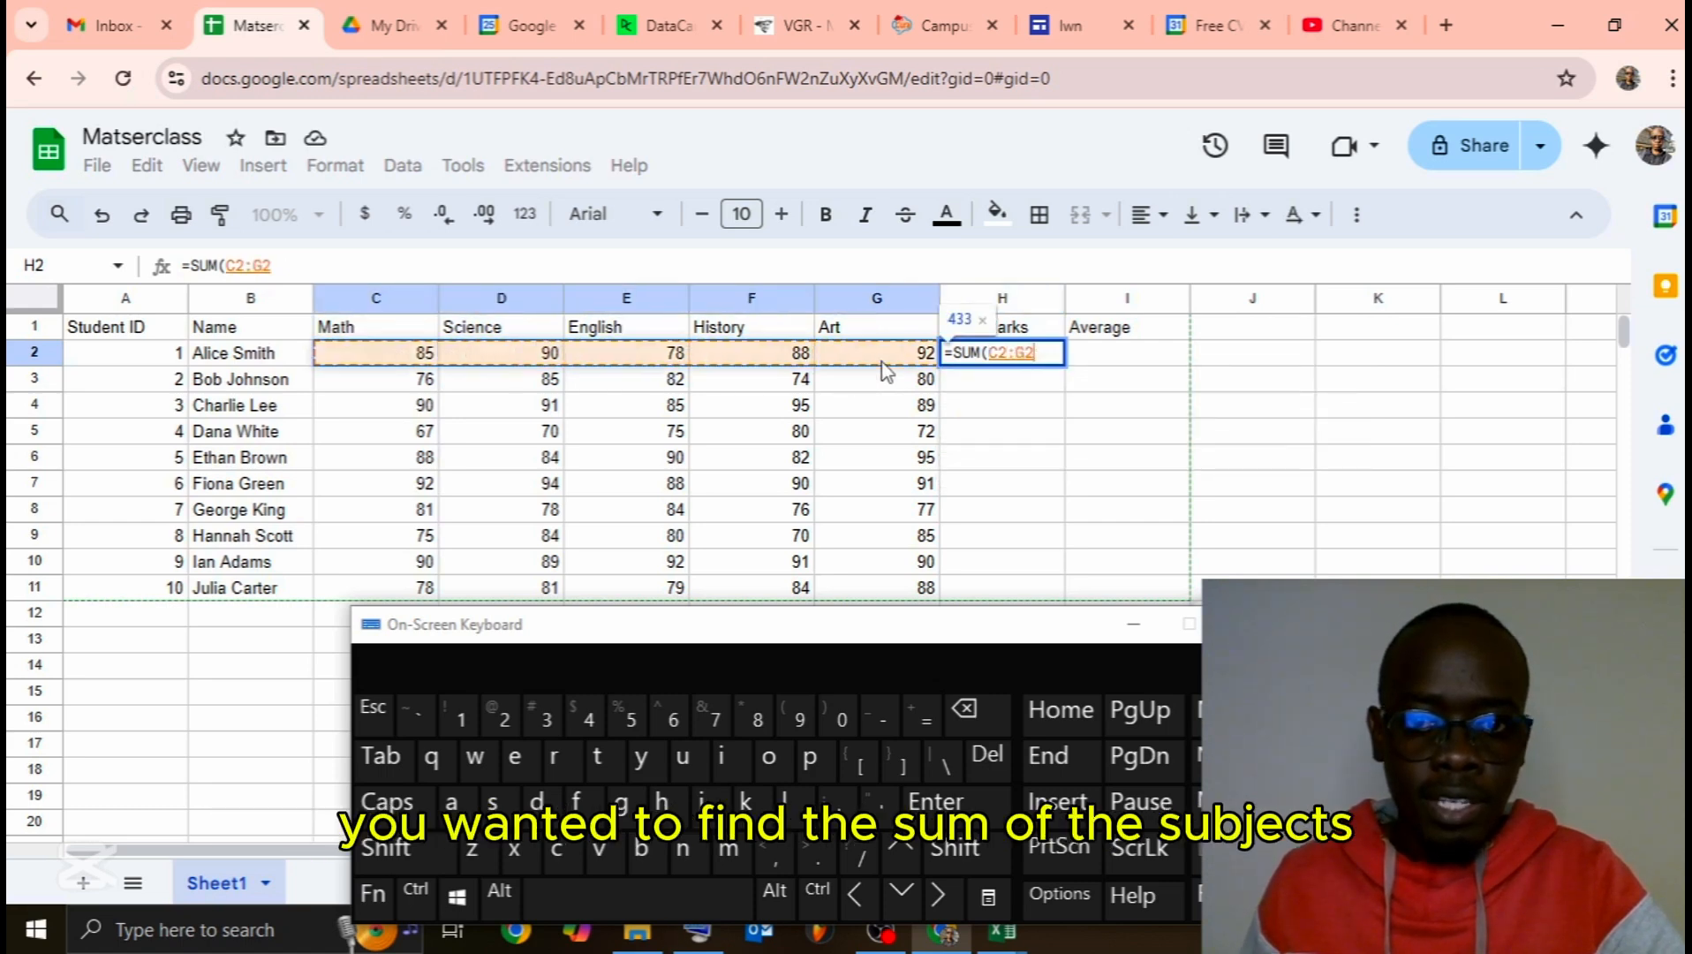
pyautogui.click(958, 848)
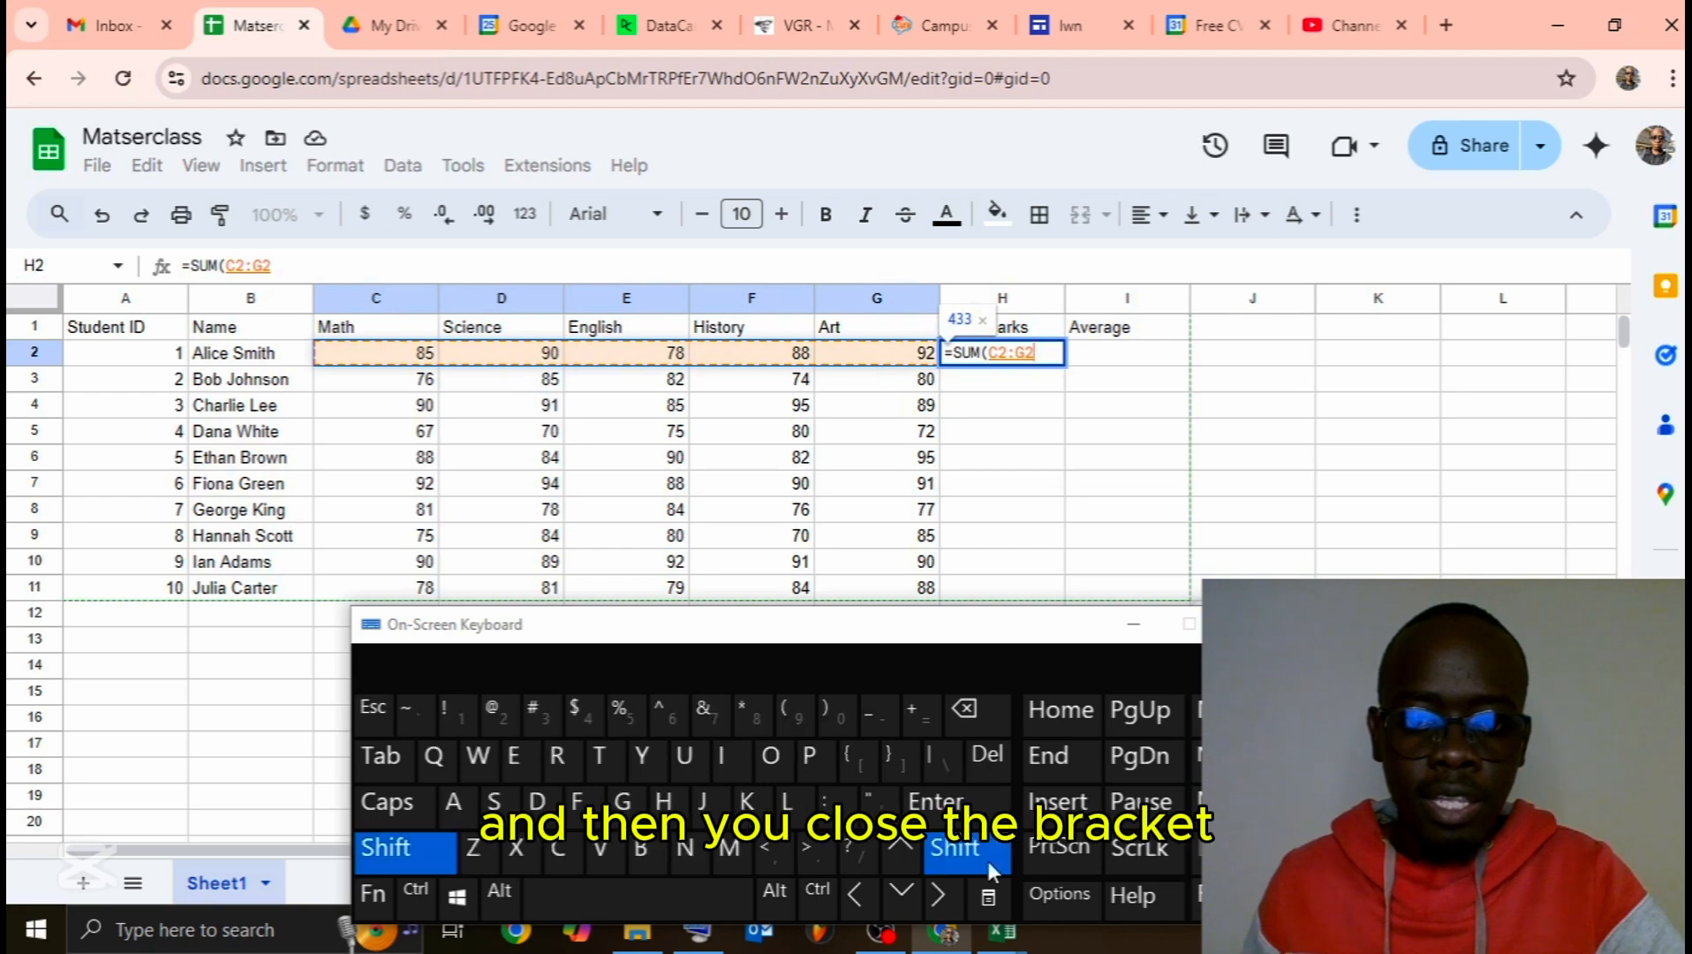
pyautogui.click(840, 713)
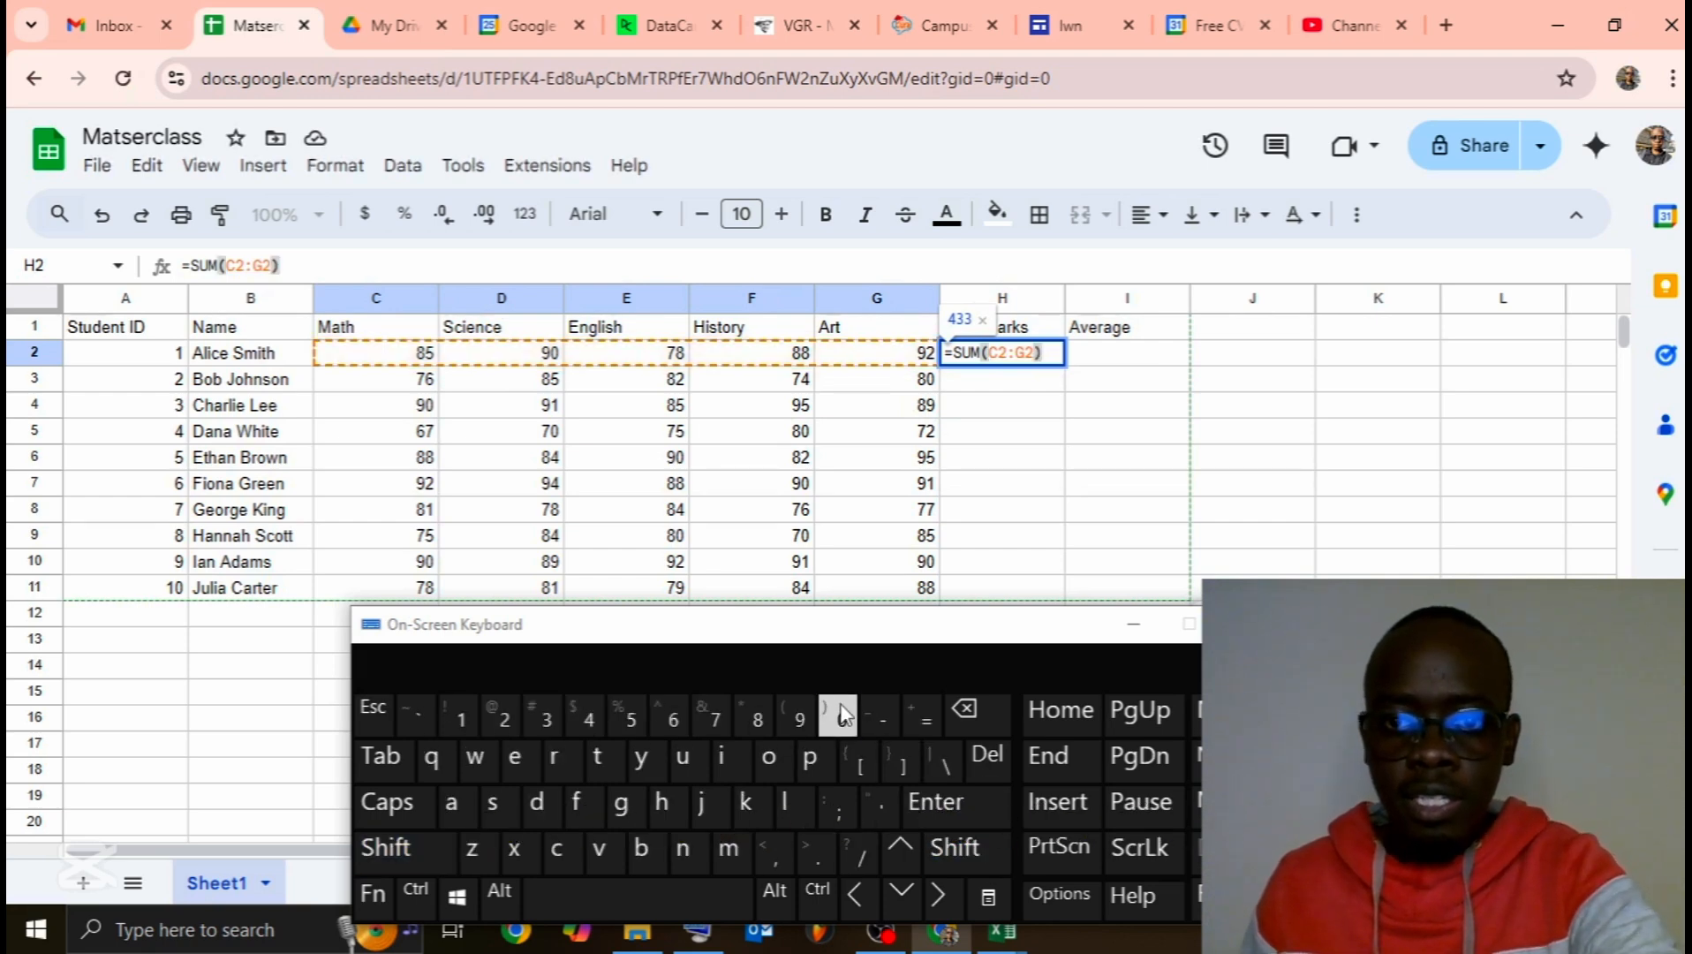
pyautogui.press('Return')
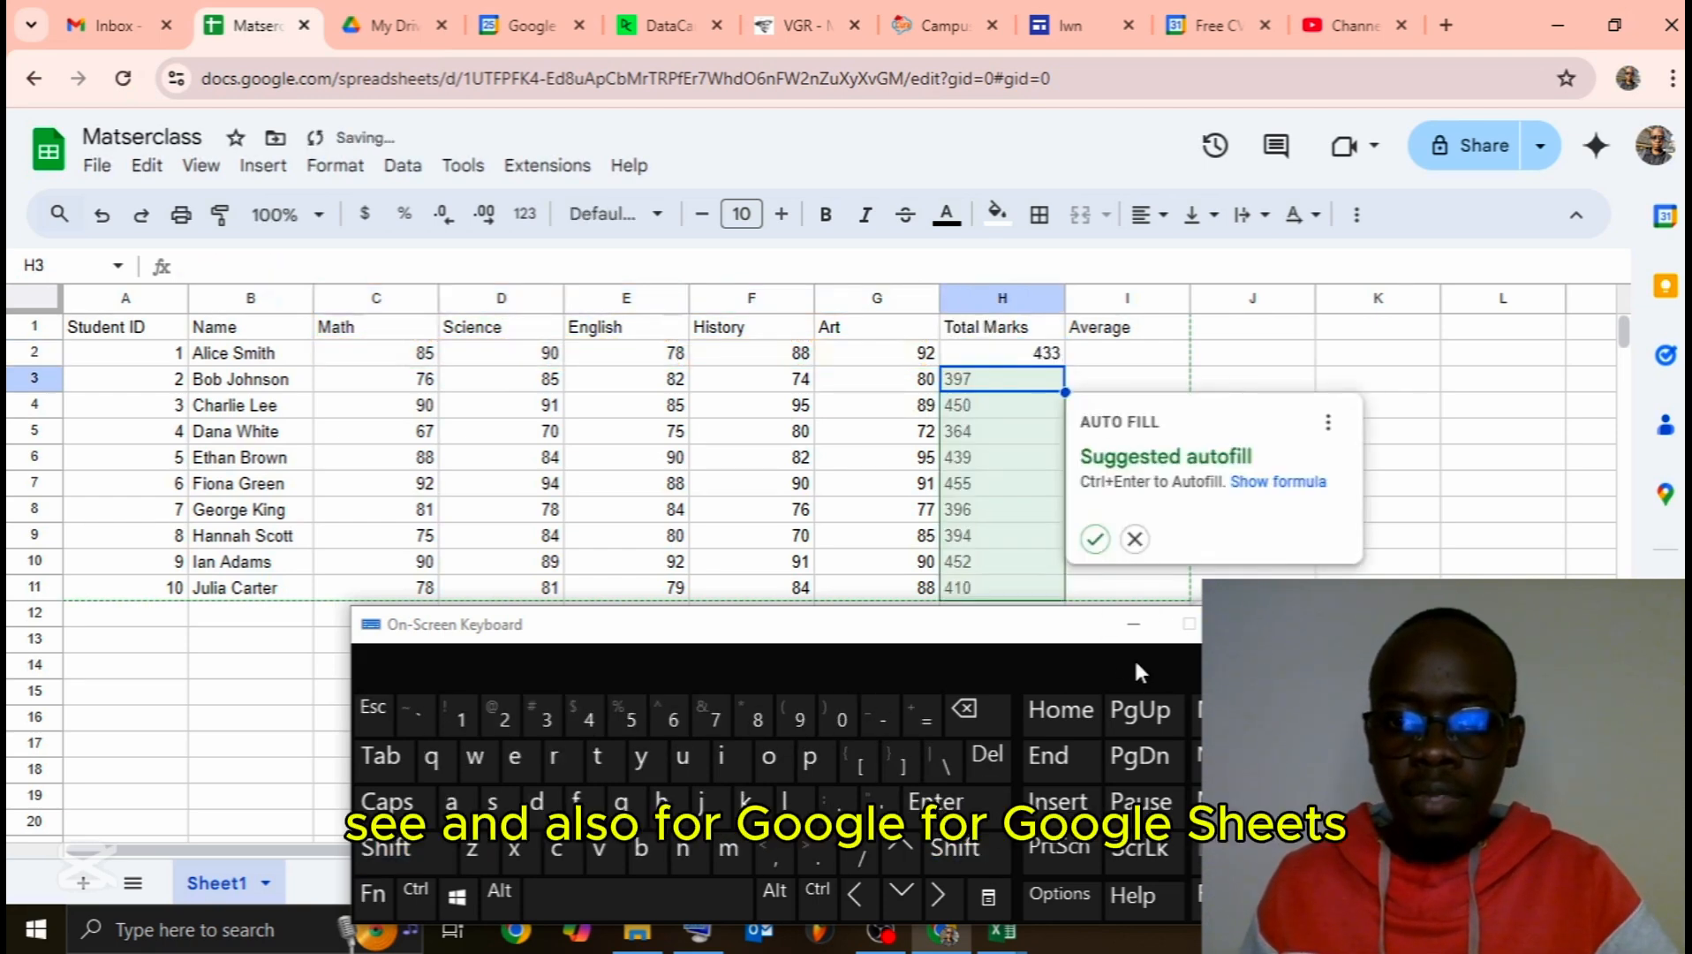
# Step: Copy H2's SUM formula down to H11, producing totals from 397 to 410
pyautogui.click(1134, 623)
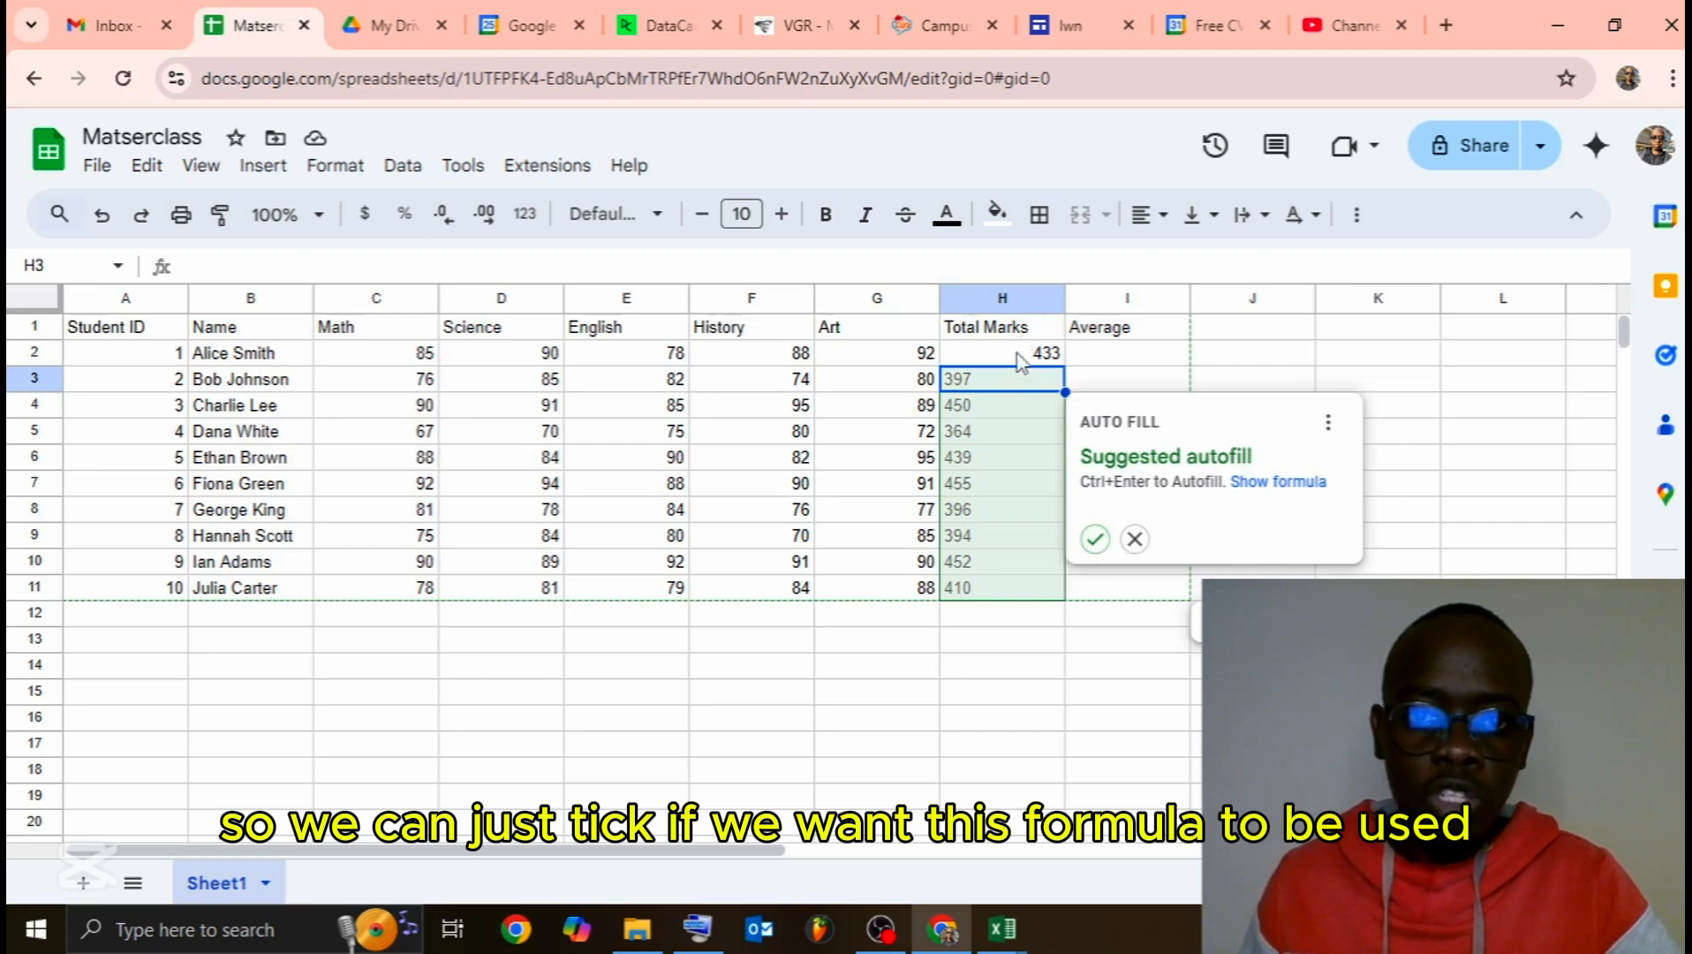
pyautogui.click(1094, 538)
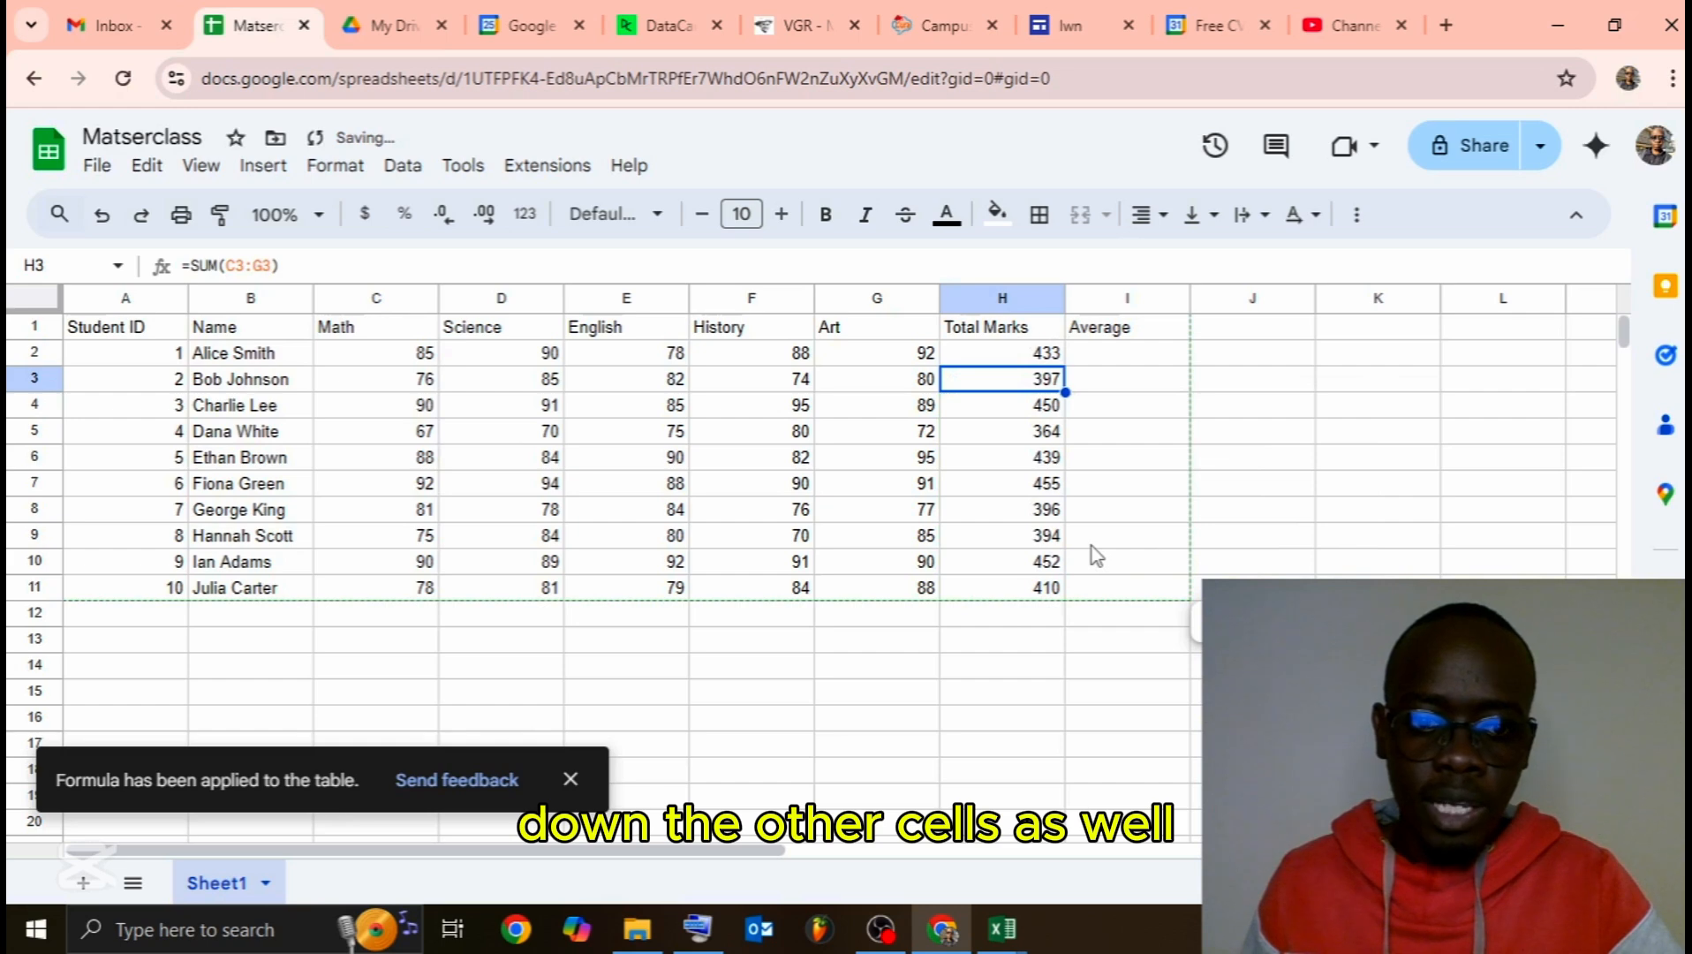
pyautogui.click(1049, 359)
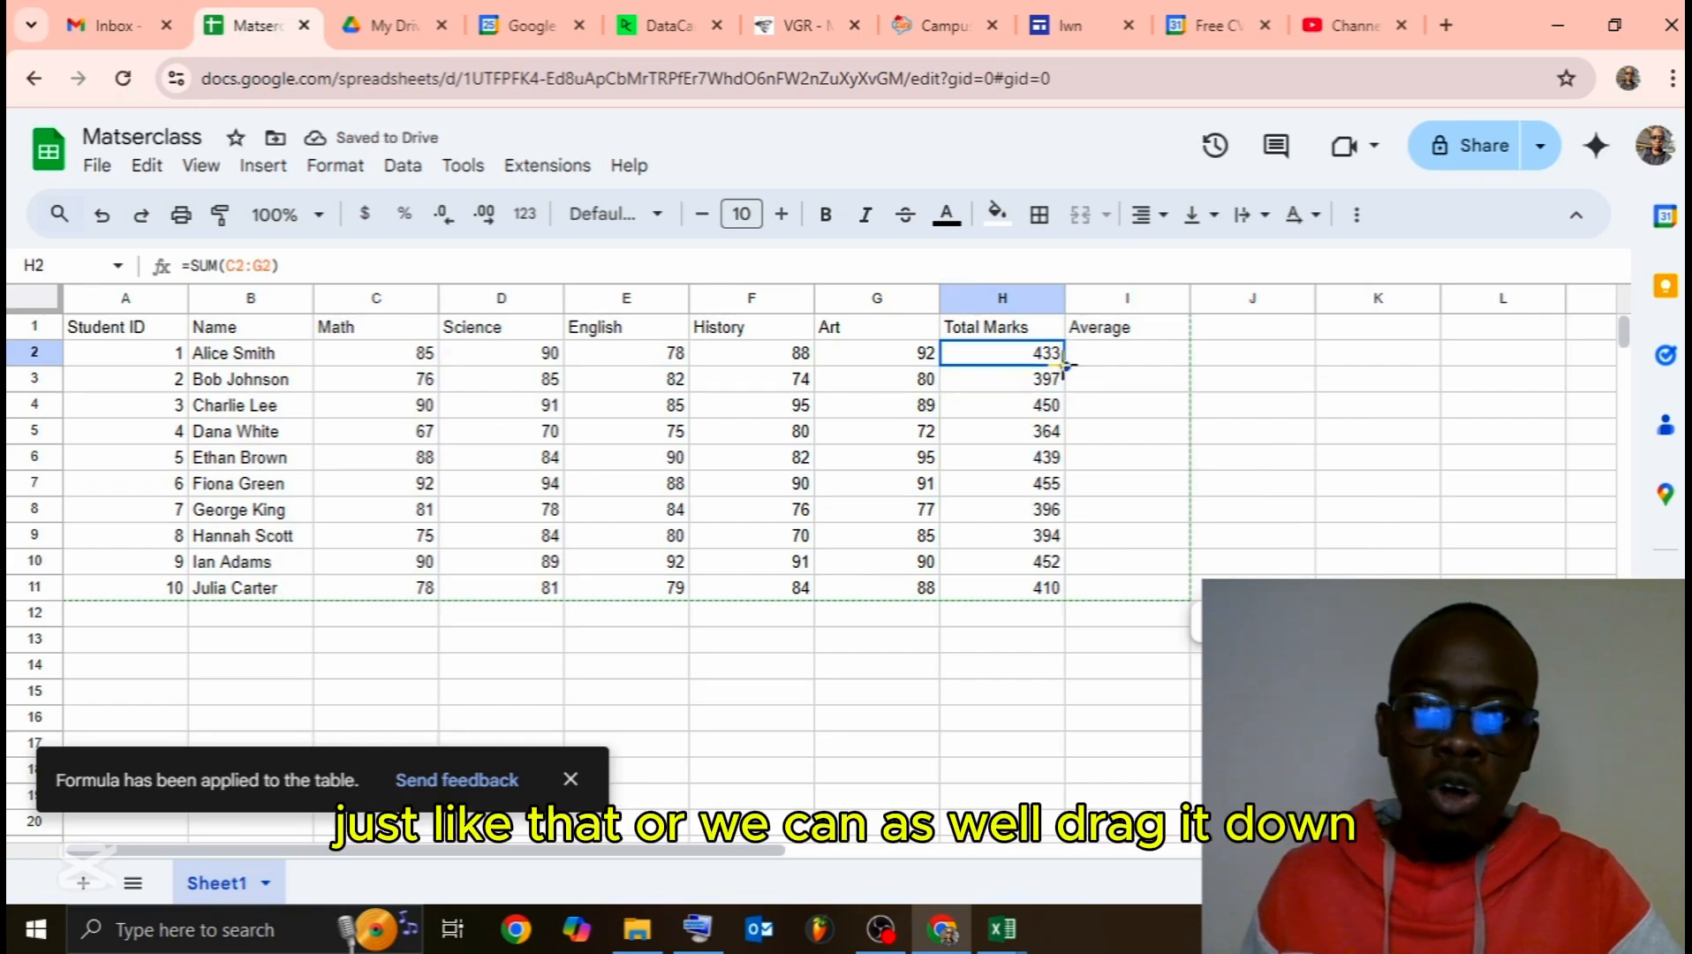
pyautogui.moveTo(1062, 378); pyautogui.dragTo(1057, 587)
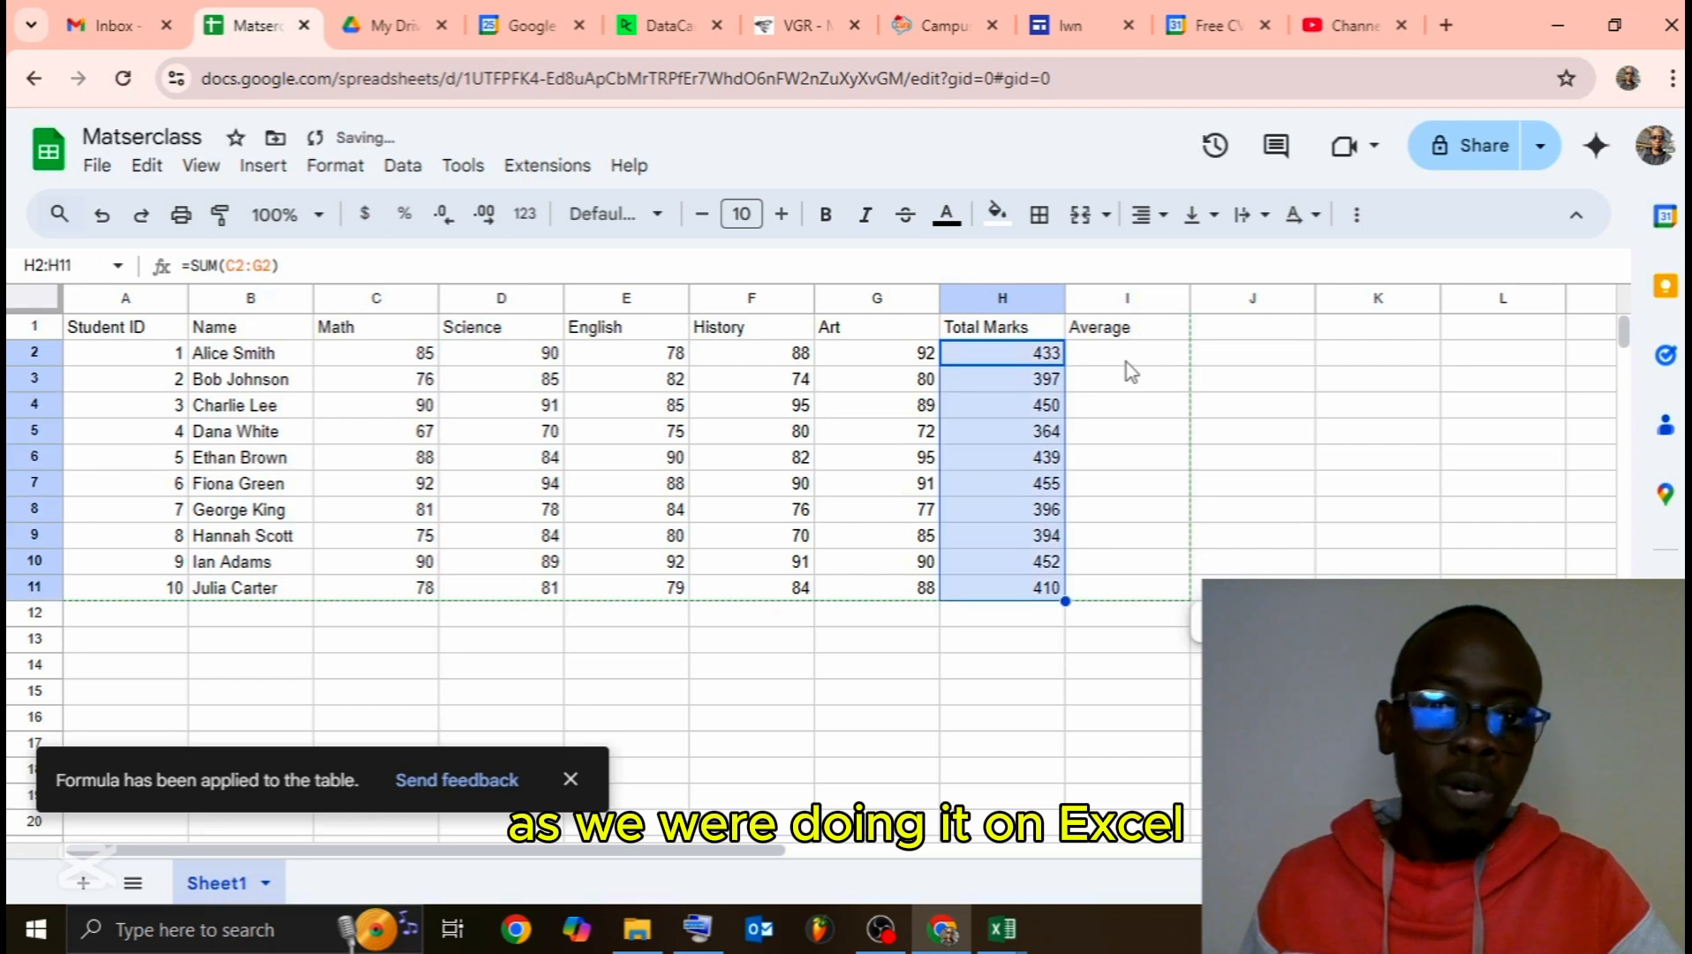
pyautogui.click(1127, 361)
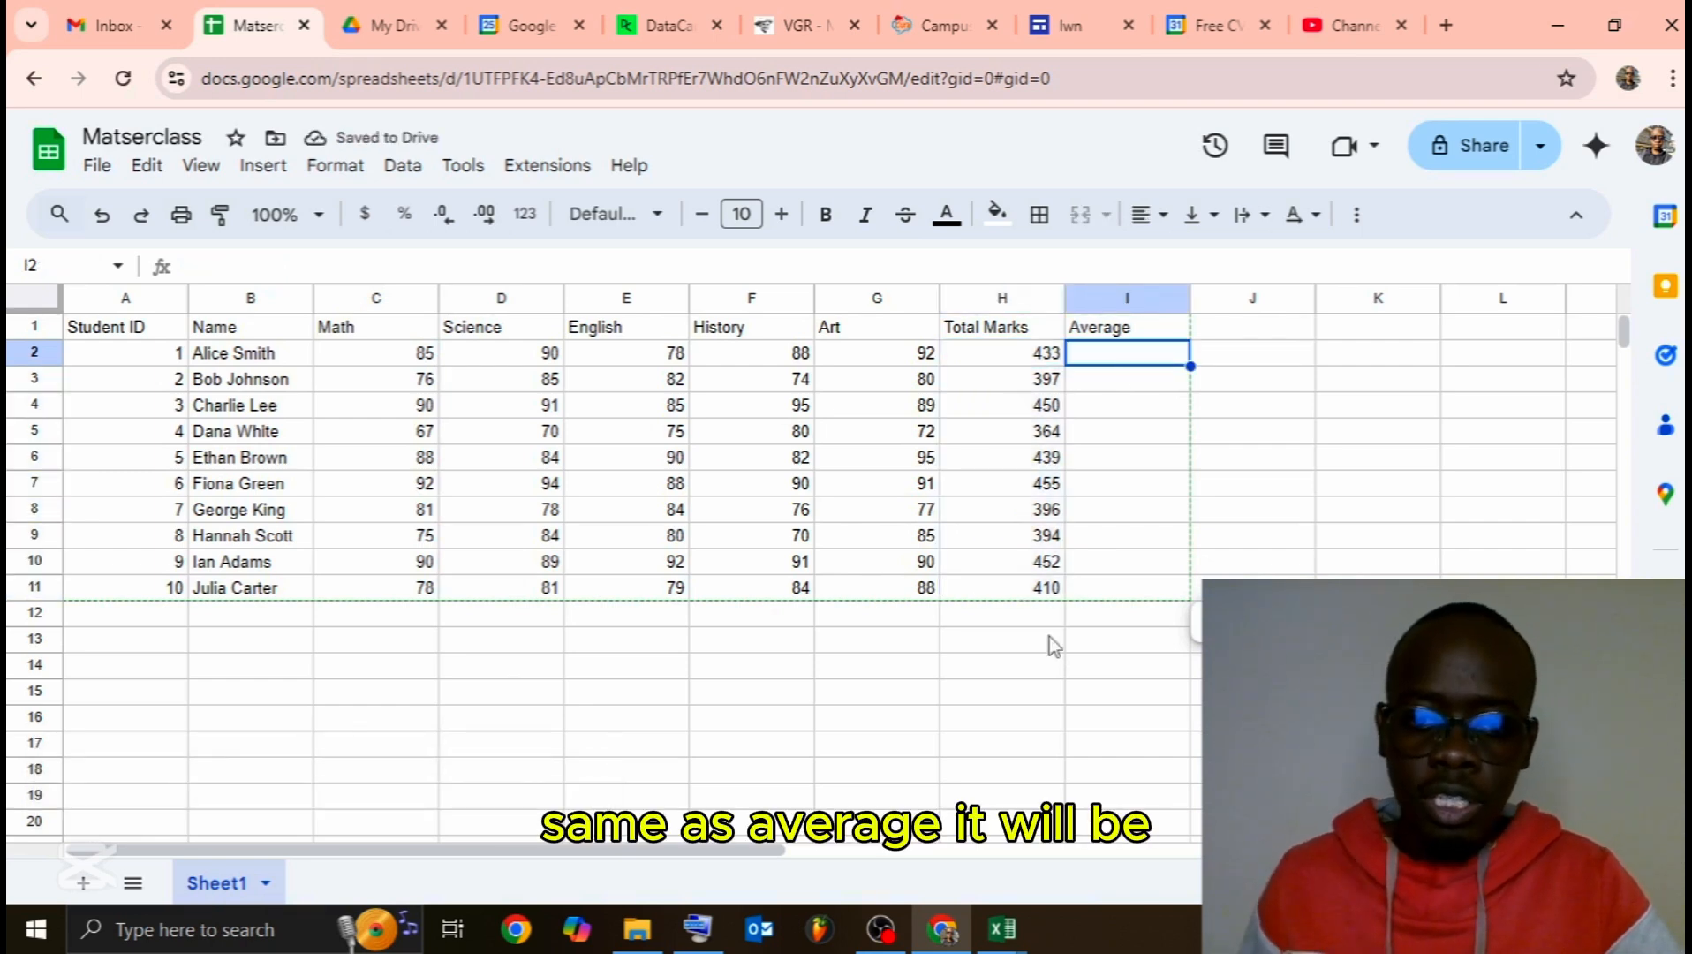
# Step: With the on-screen keyboard, start entering =AVERAGE(C2:H2) in cell I2
pyautogui.click(706, 934)
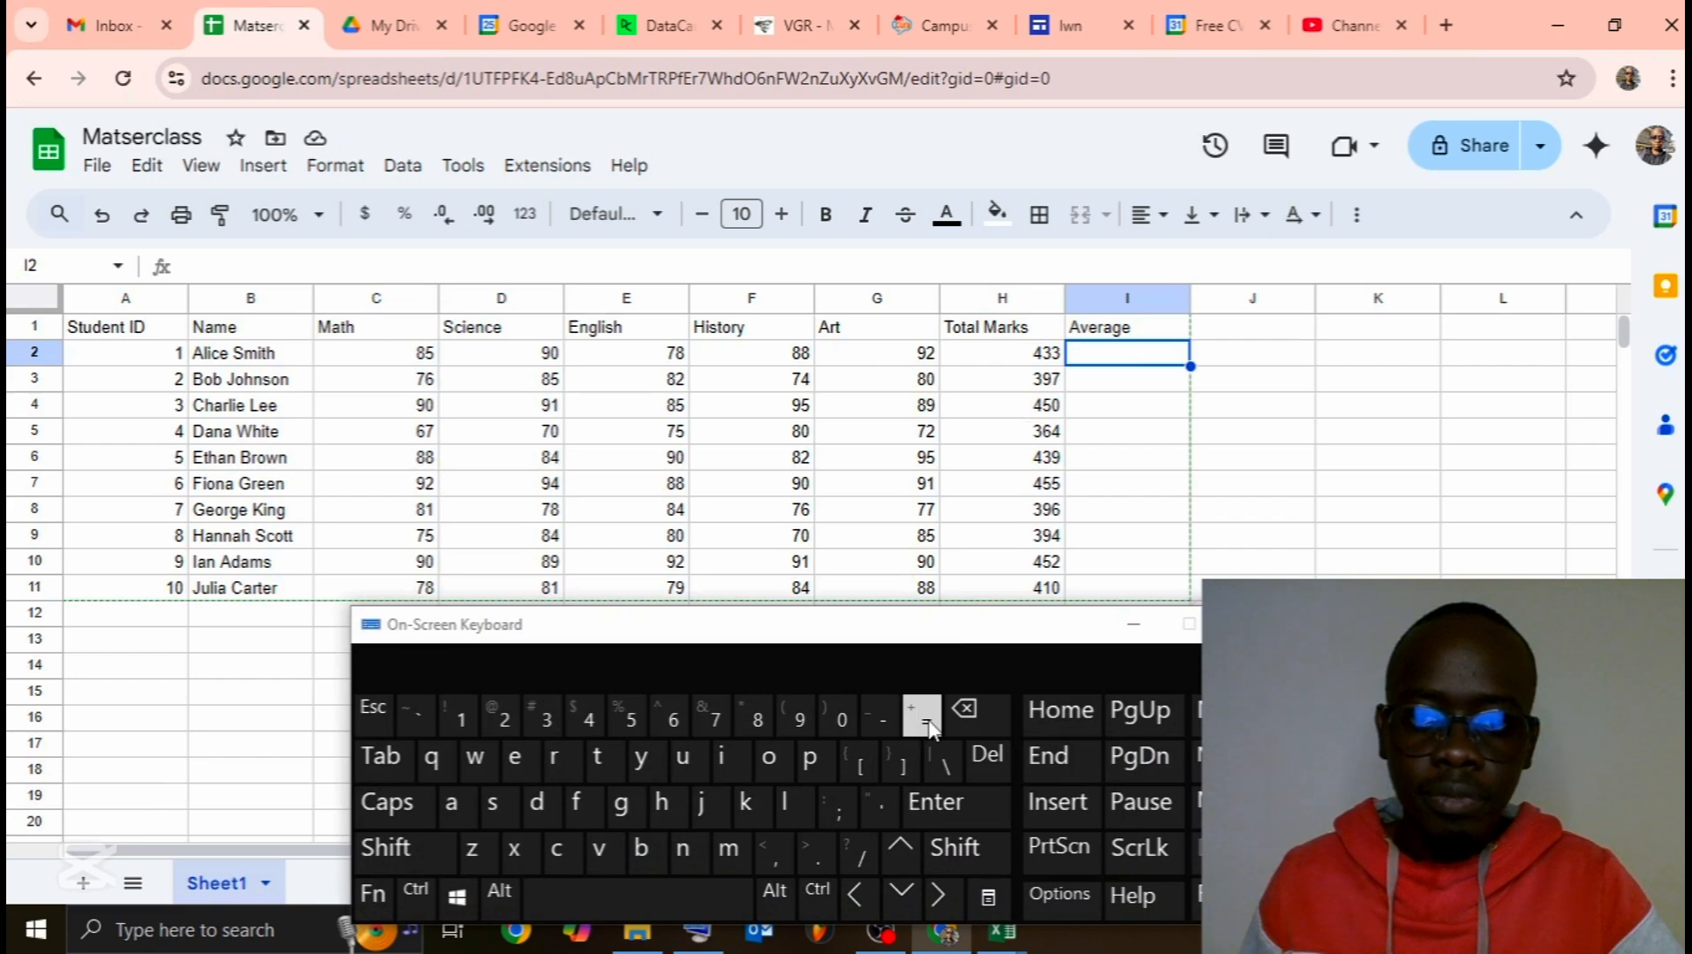
pyautogui.doubleClick(1095, 359)
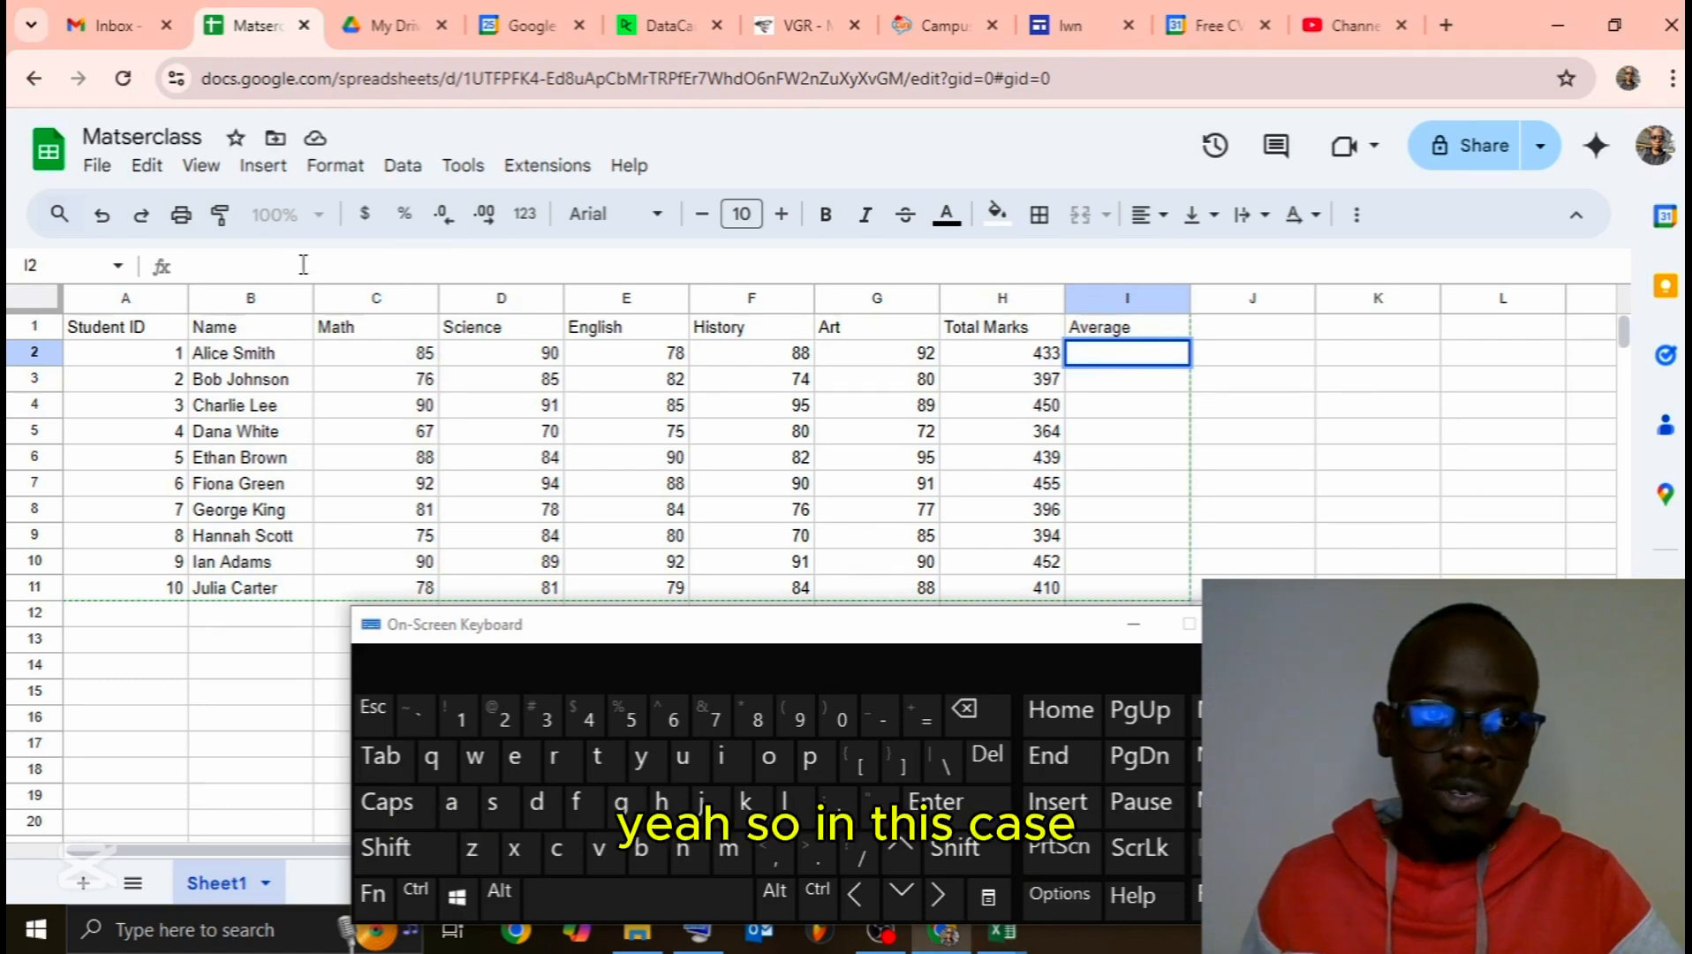
pyautogui.click(934, 850)
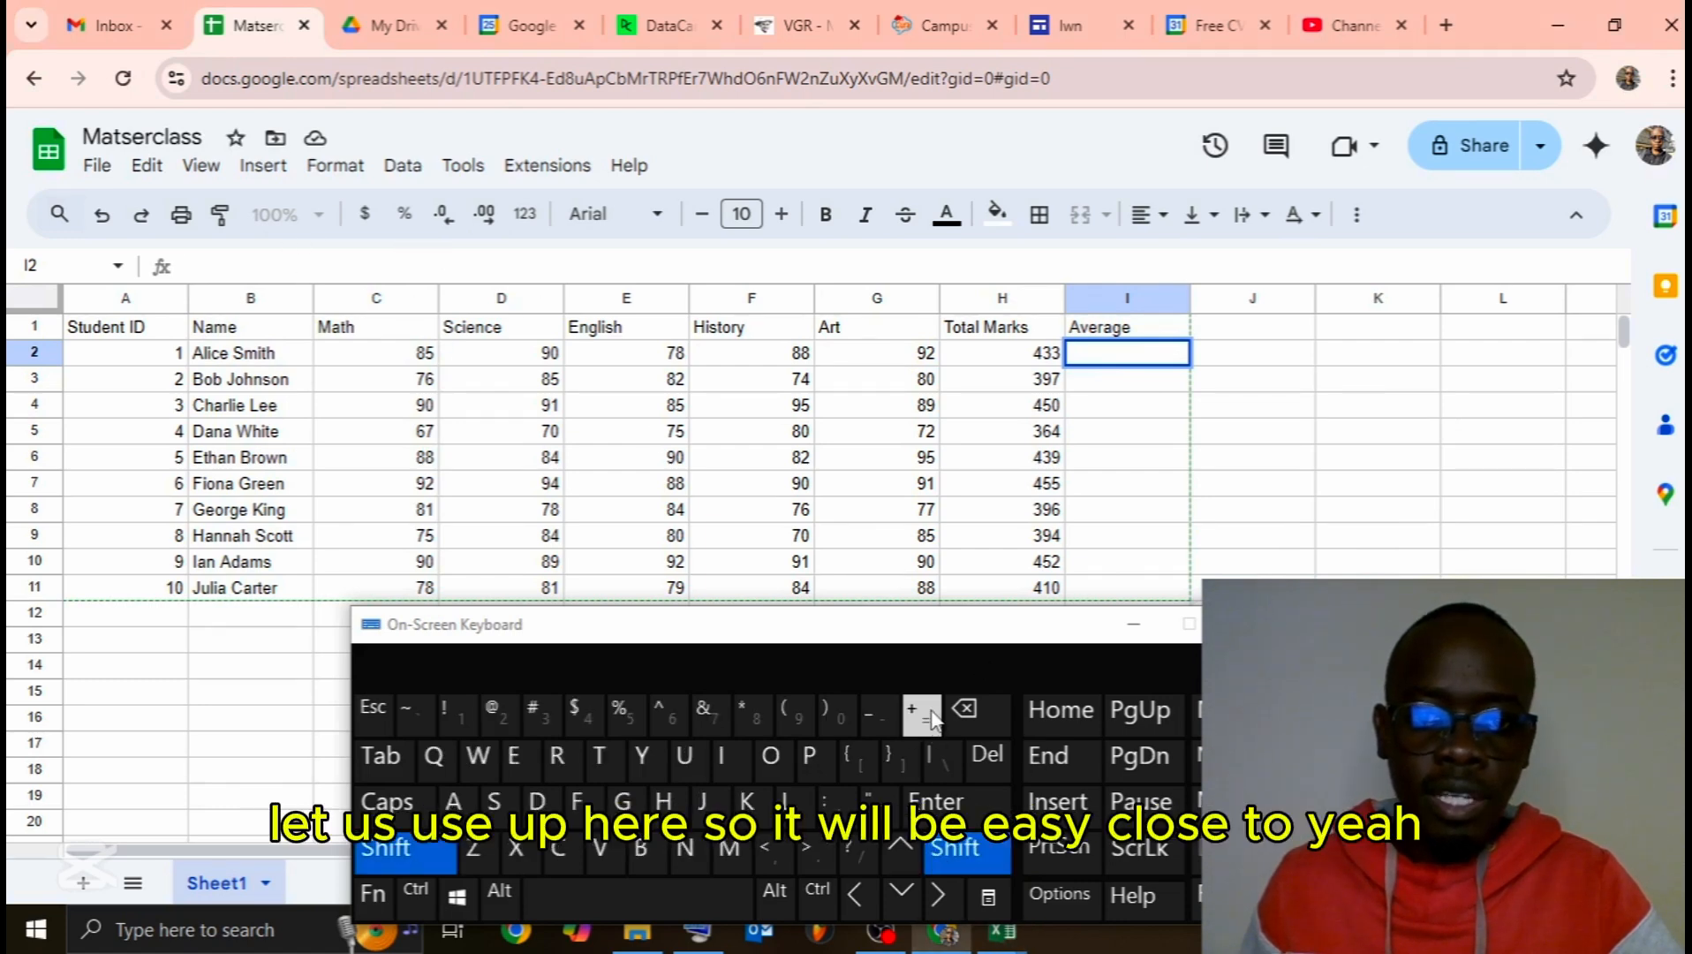
pyautogui.click(965, 844)
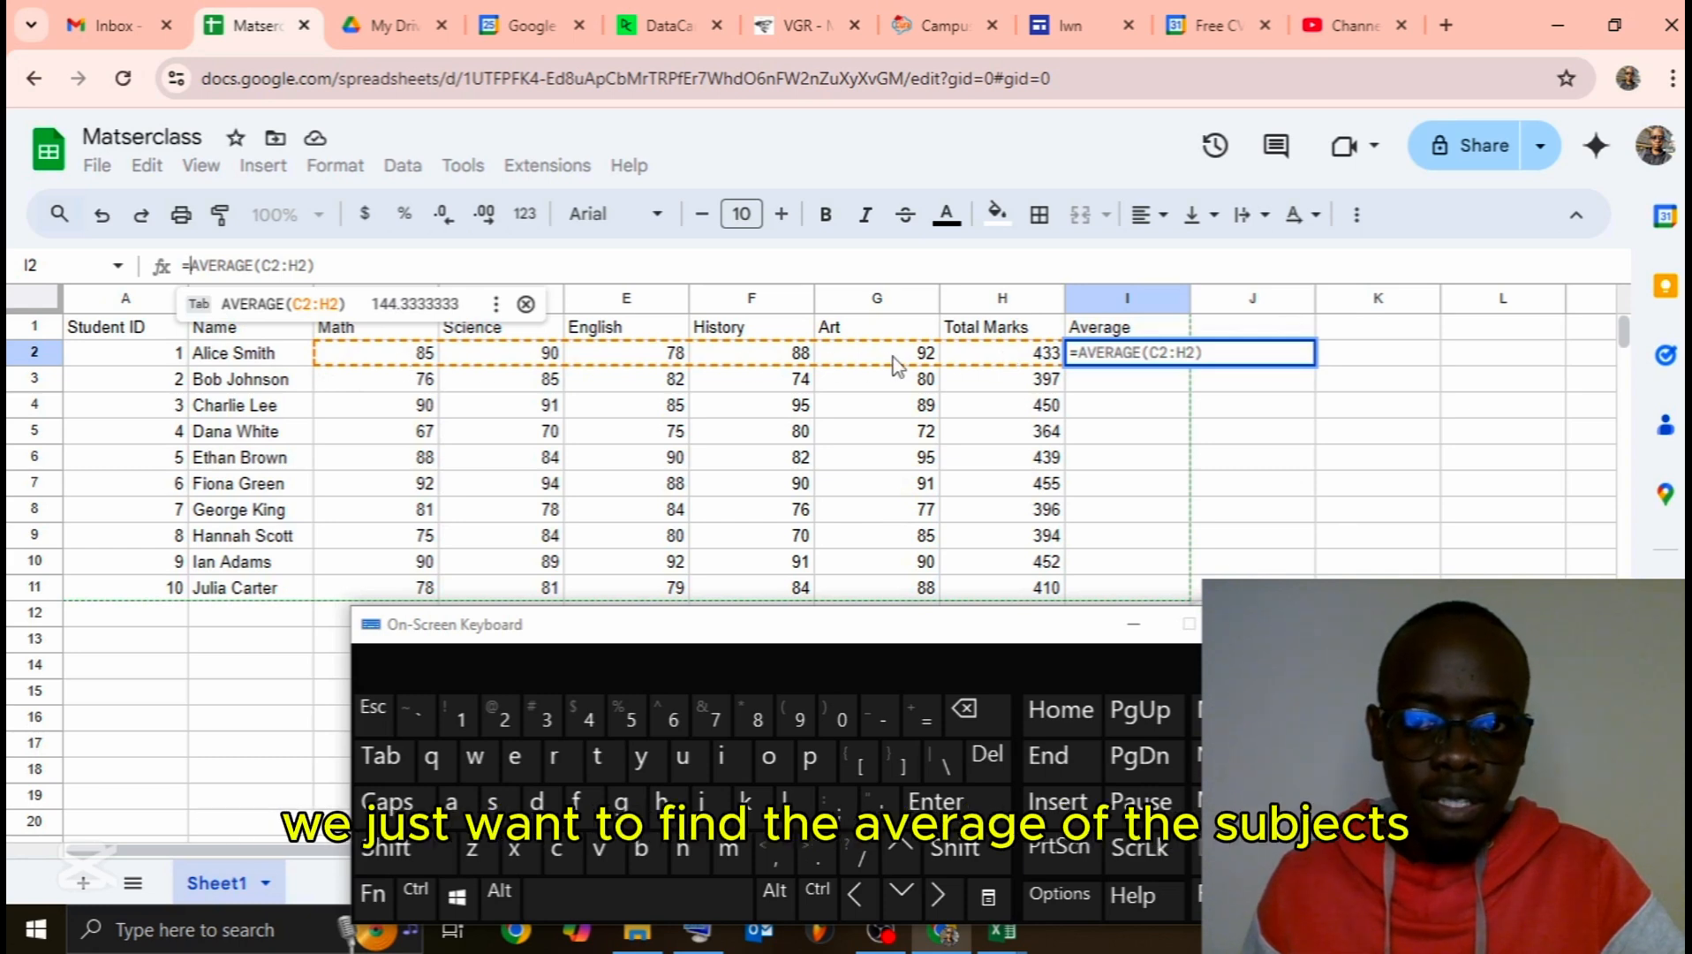
# Step: Rewrite I2's formula as =AVERAGE(C2:G2) and commit it, showing 86.6
pyautogui.press('BackSpace')
pyautogui.press('BackSpace')
pyautogui.press('BackSpace')
pyautogui.press('BackSpace')
pyautogui.press('BackSpace')
pyautogui.press('BackSpace')
pyautogui.press('BackSpace')
pyautogui.press('BackSpace')
pyautogui.press('BackSpace')
pyautogui.press('BackSpace')
pyautogui.press('BackSpace')
pyautogui.press('BackSpace')
pyautogui.press('BackSpace')
pyautogui.press('BackSpace')
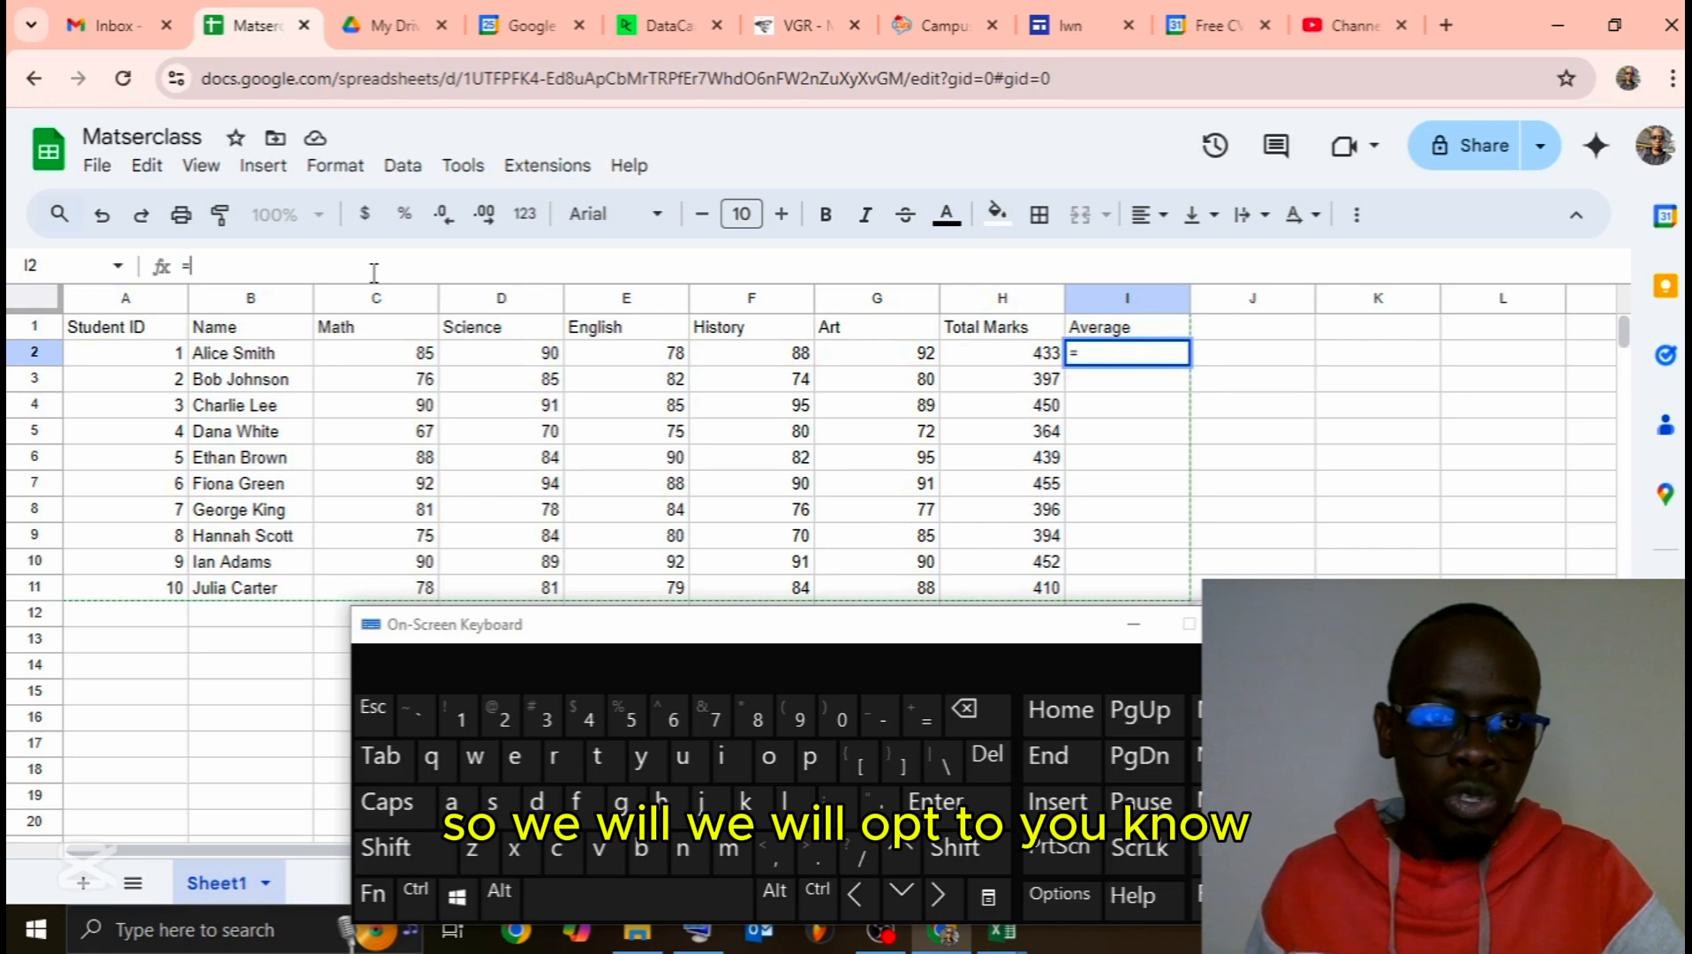
pyautogui.write('Av')
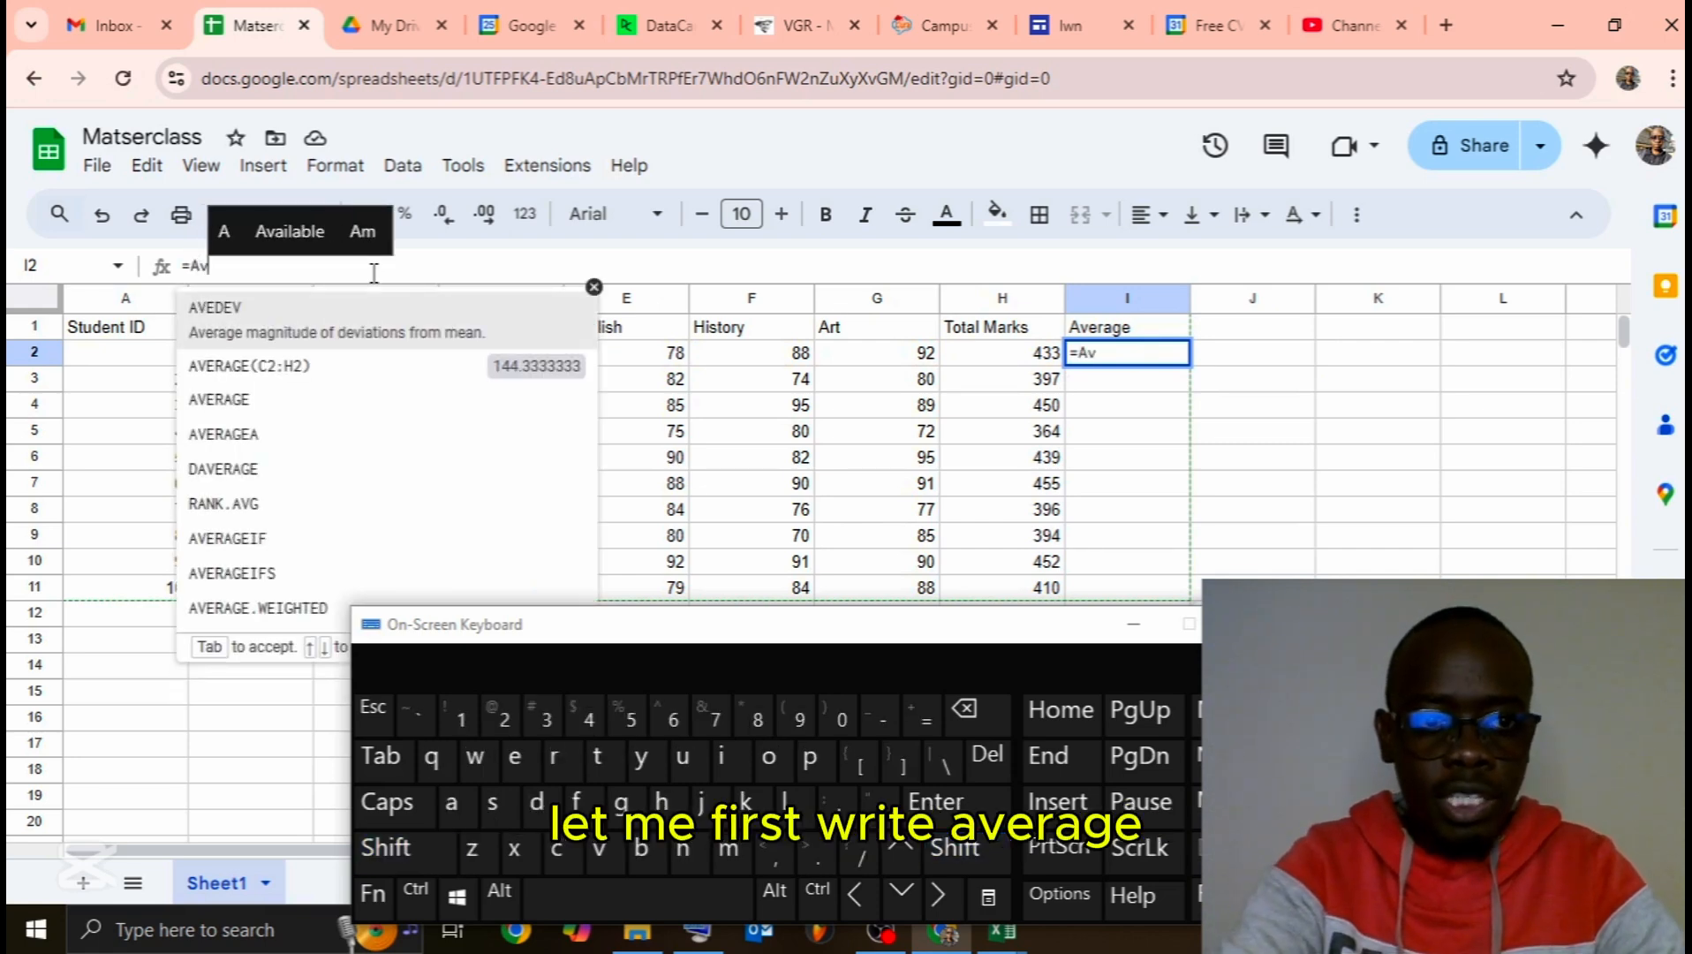
pyautogui.press('BackSpace')
pyautogui.write('VERAGE(C2:H2')
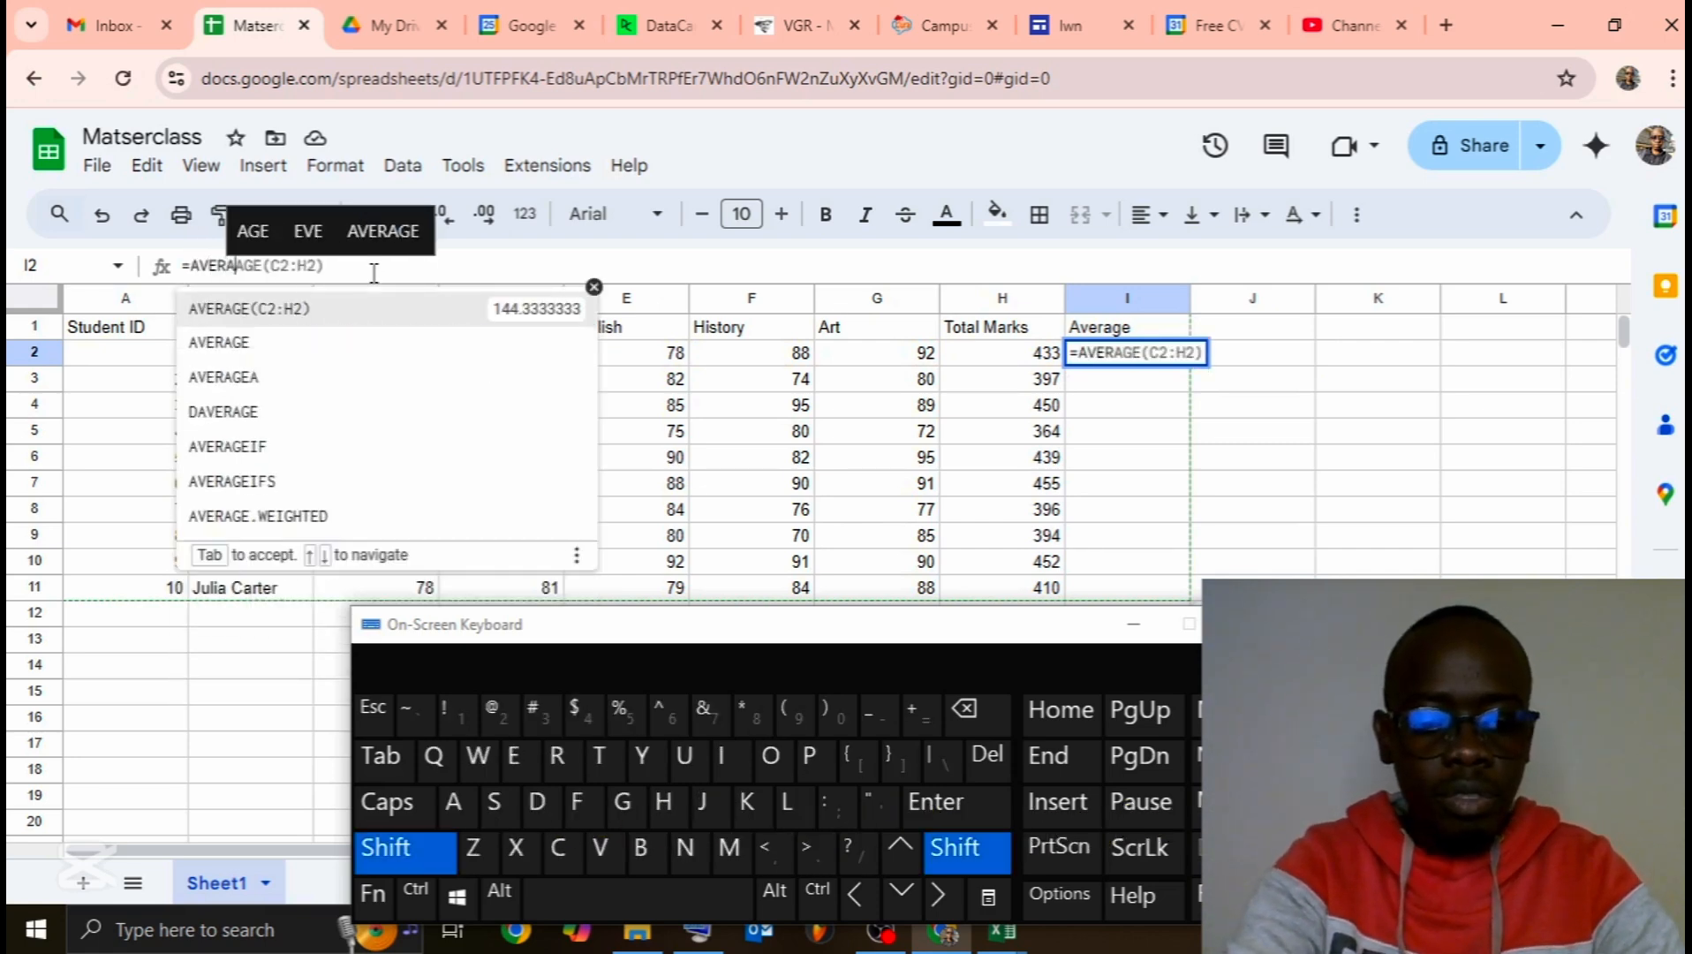
pyautogui.write('(')
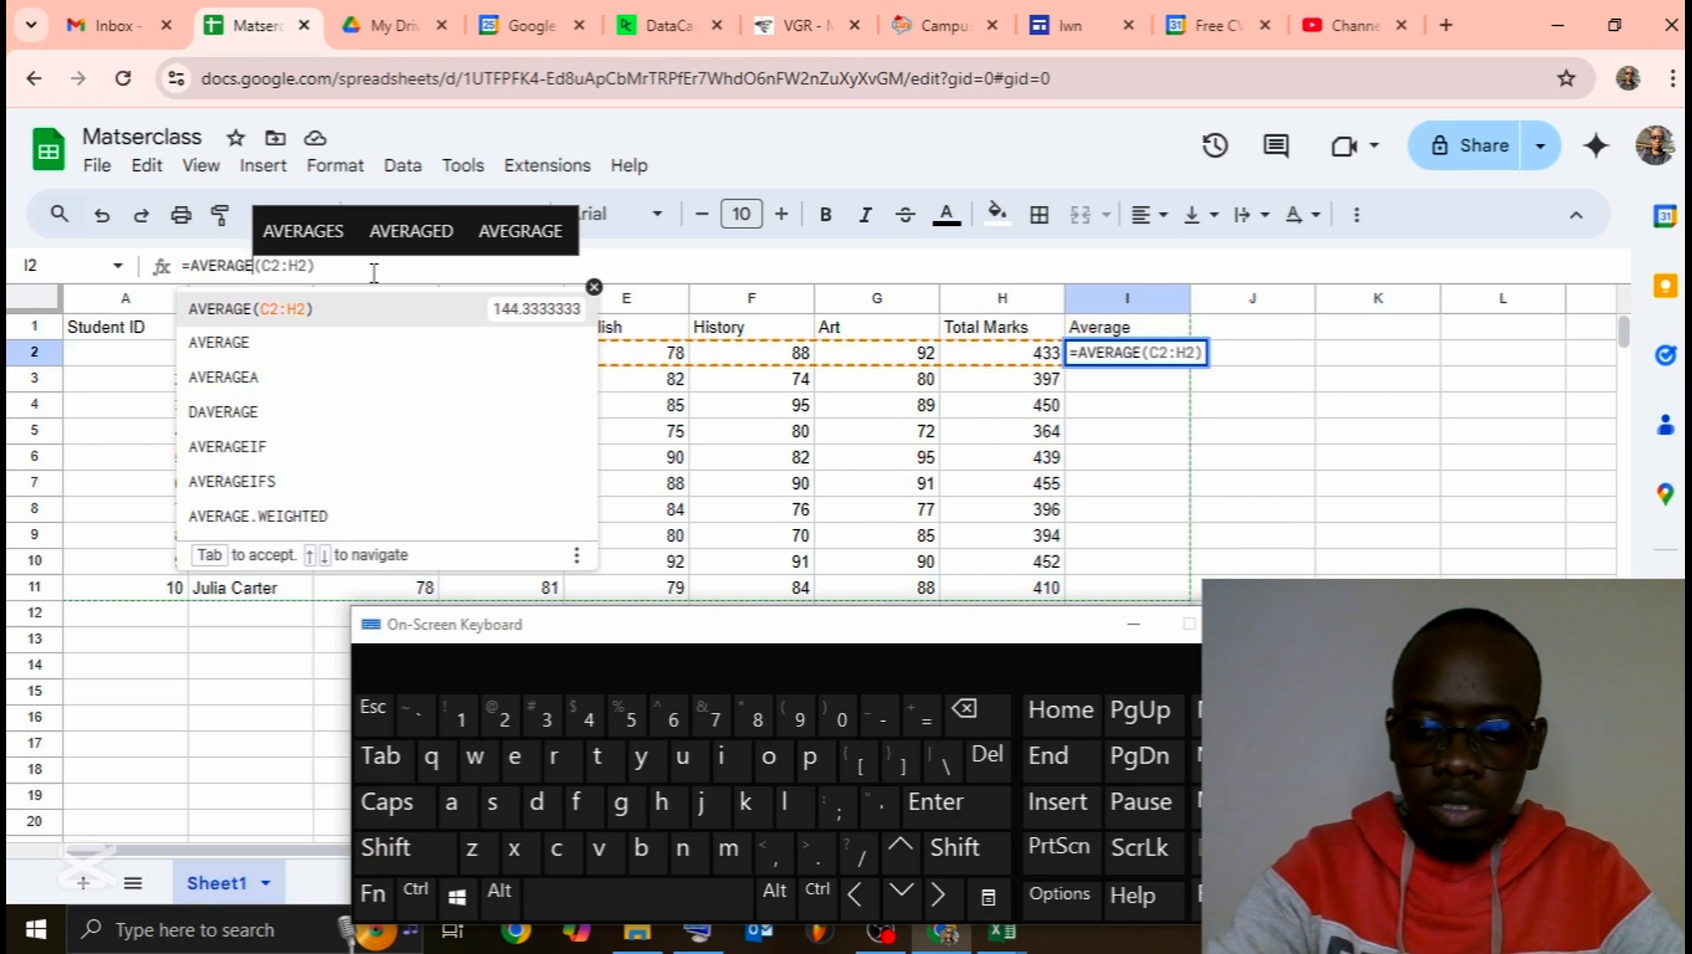
pyautogui.write('(')
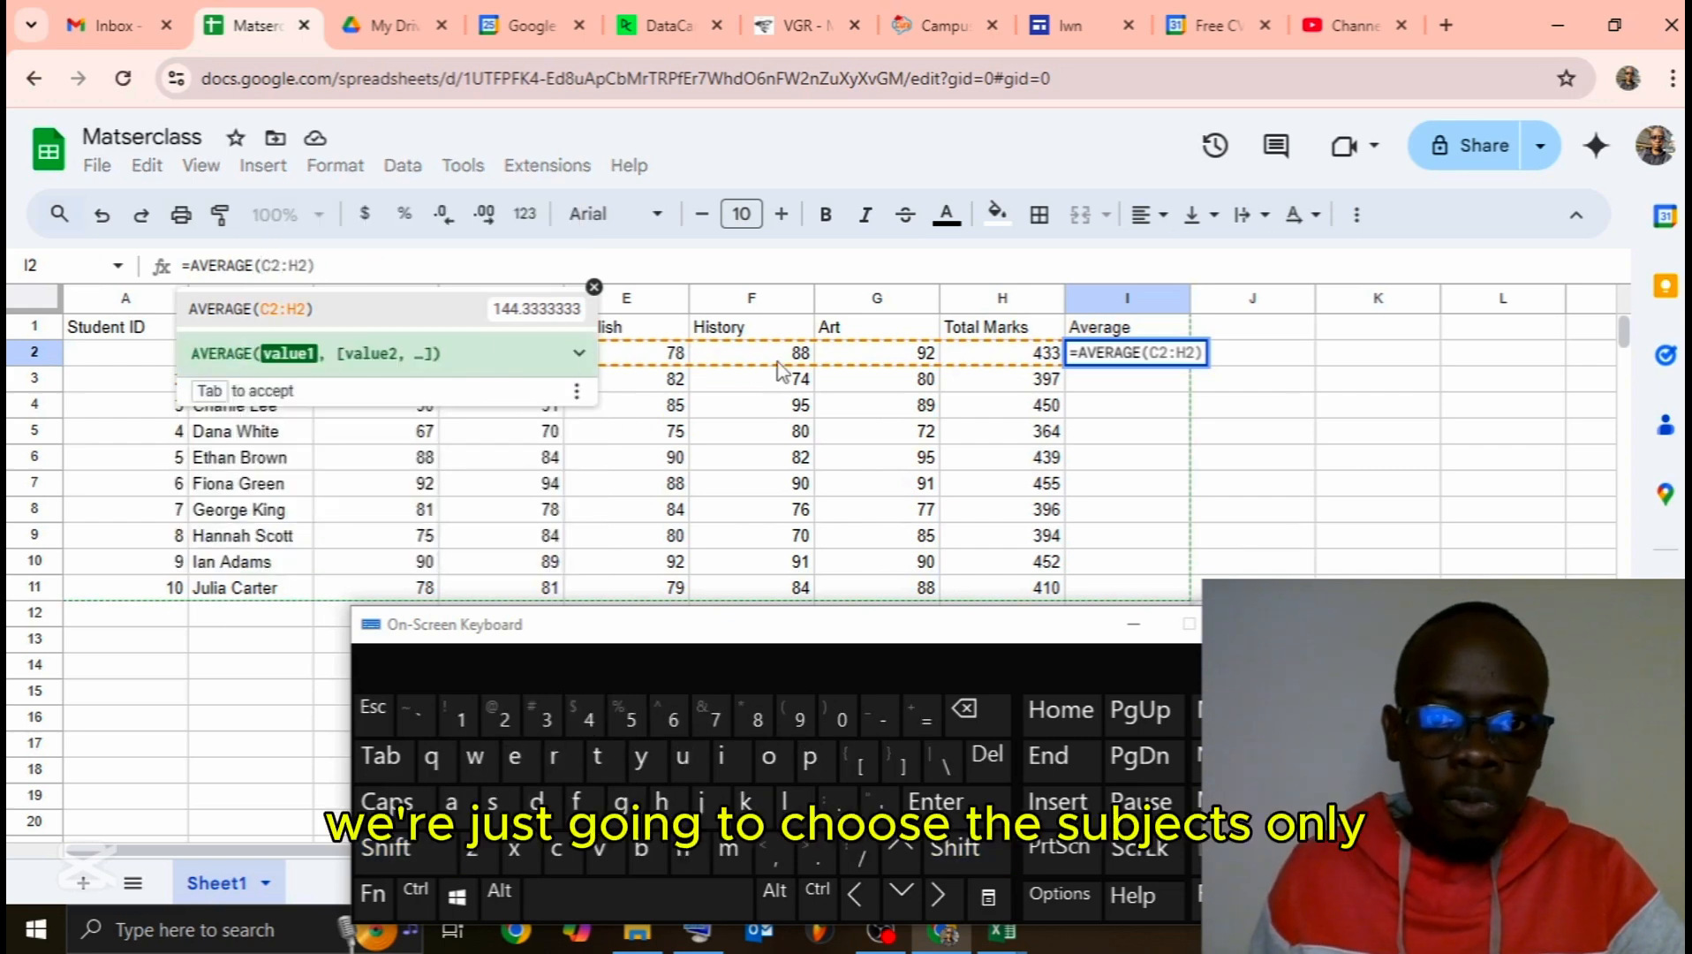
pyautogui.moveTo(862, 360); pyautogui.dragTo(386, 354)
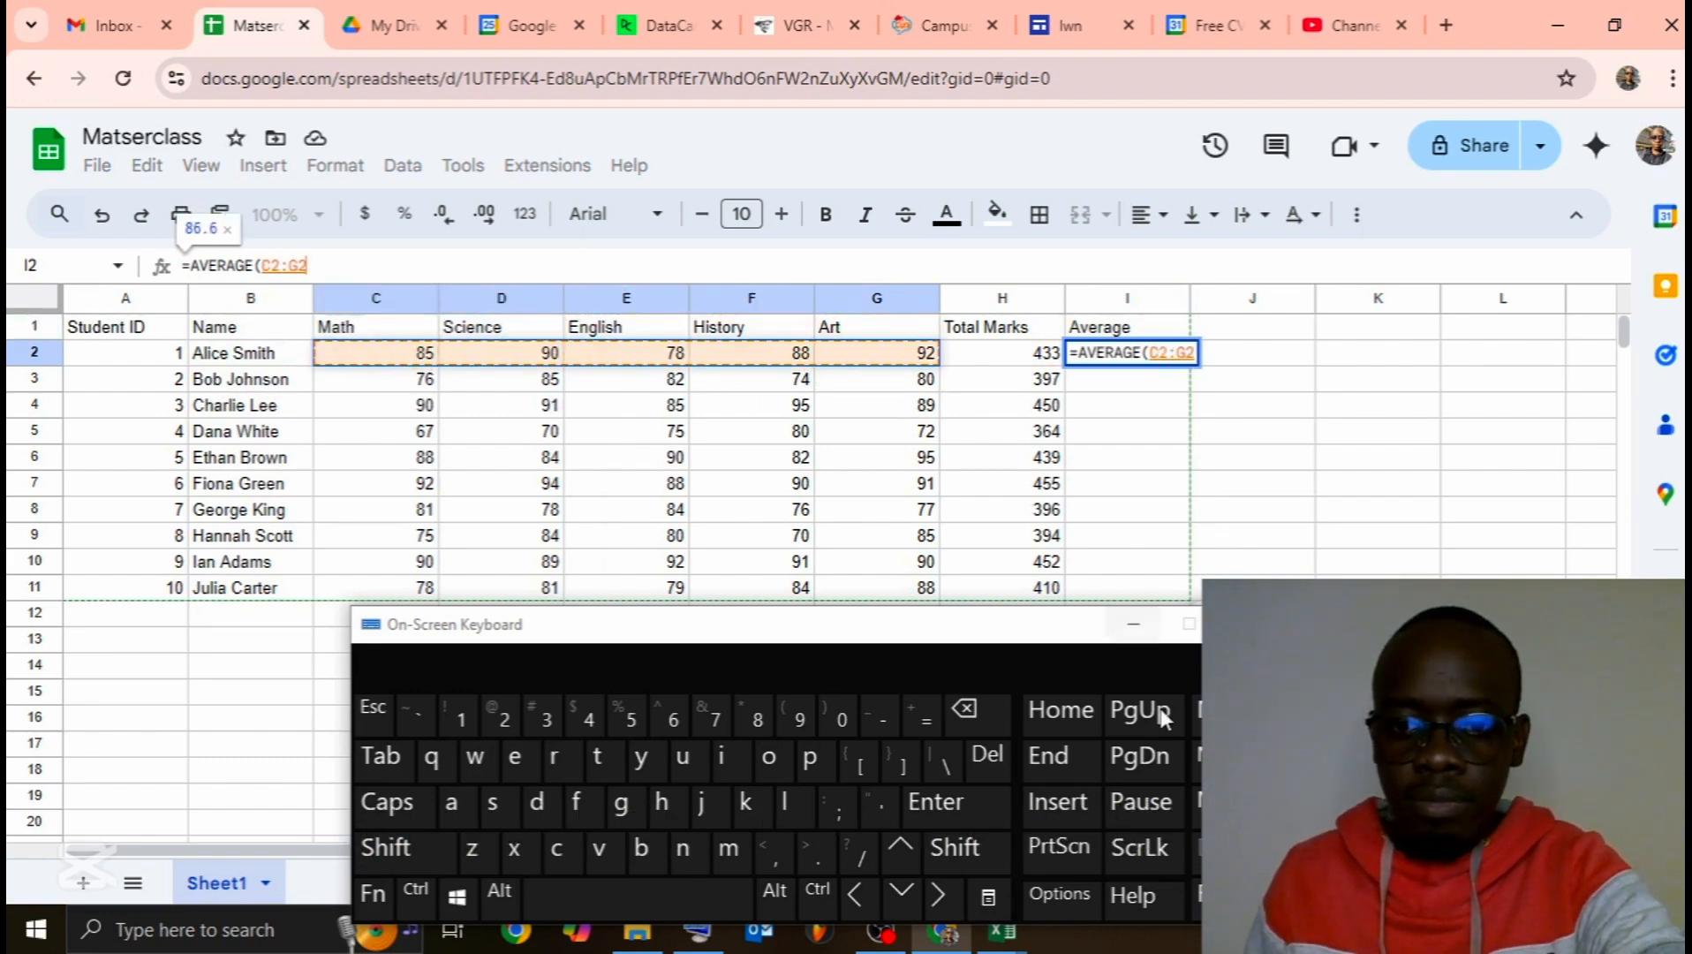
pyautogui.click(386, 271)
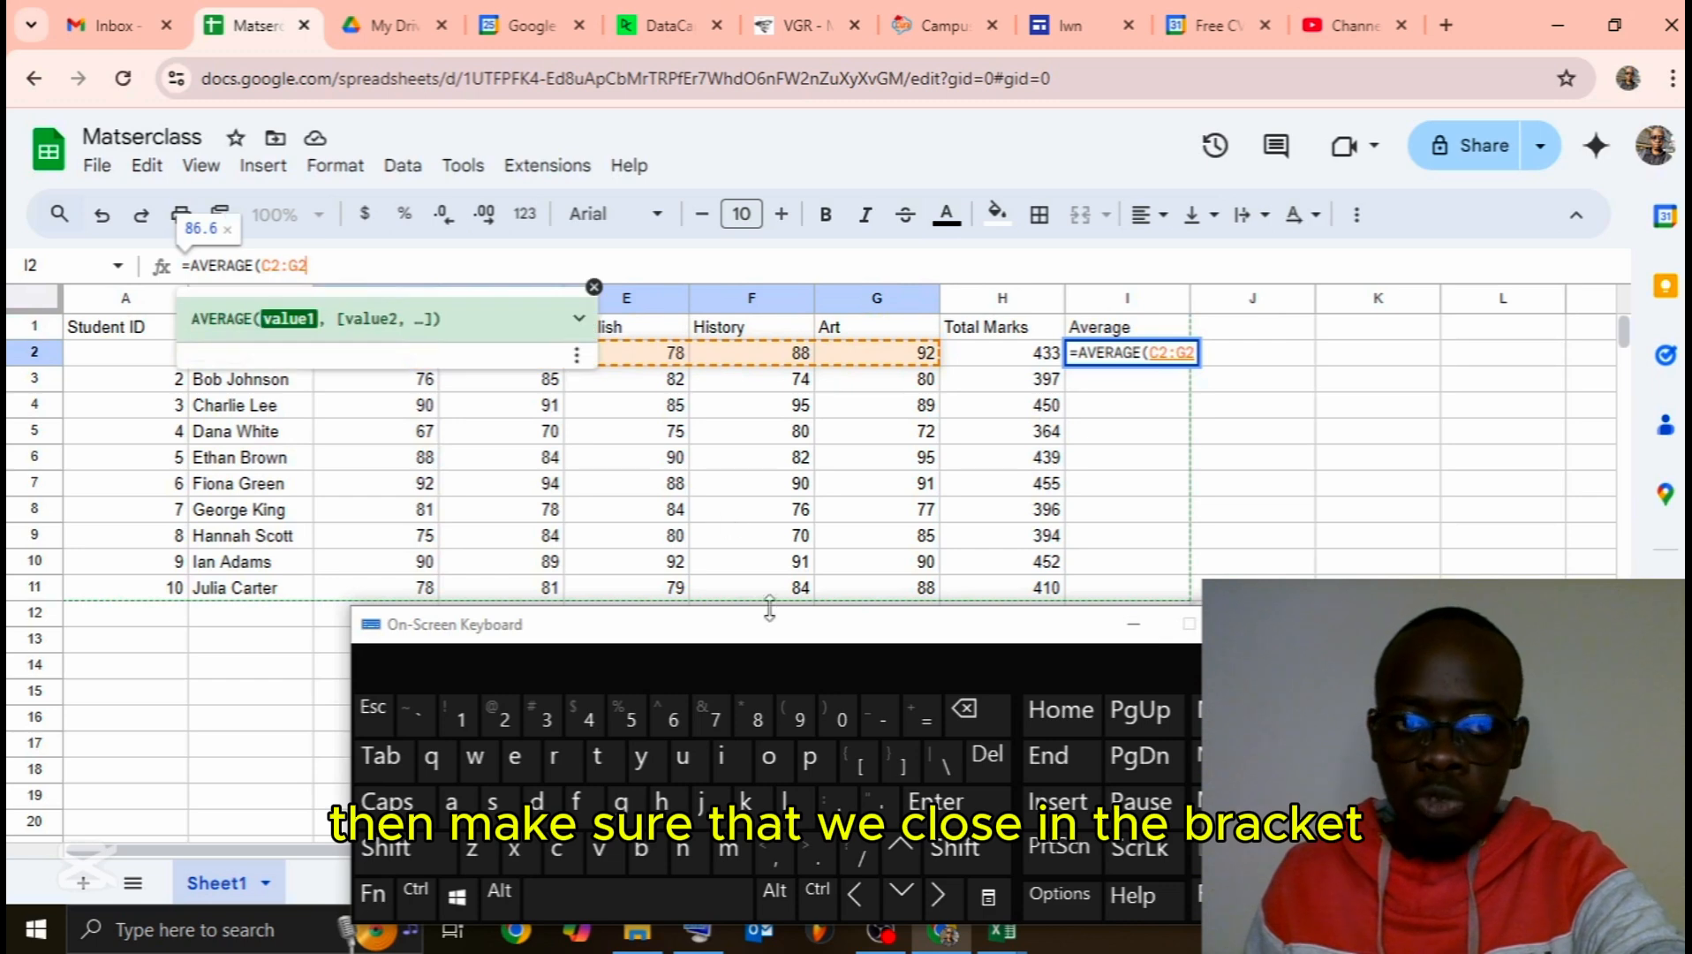
pyautogui.click(955, 847)
pyautogui.click(835, 718)
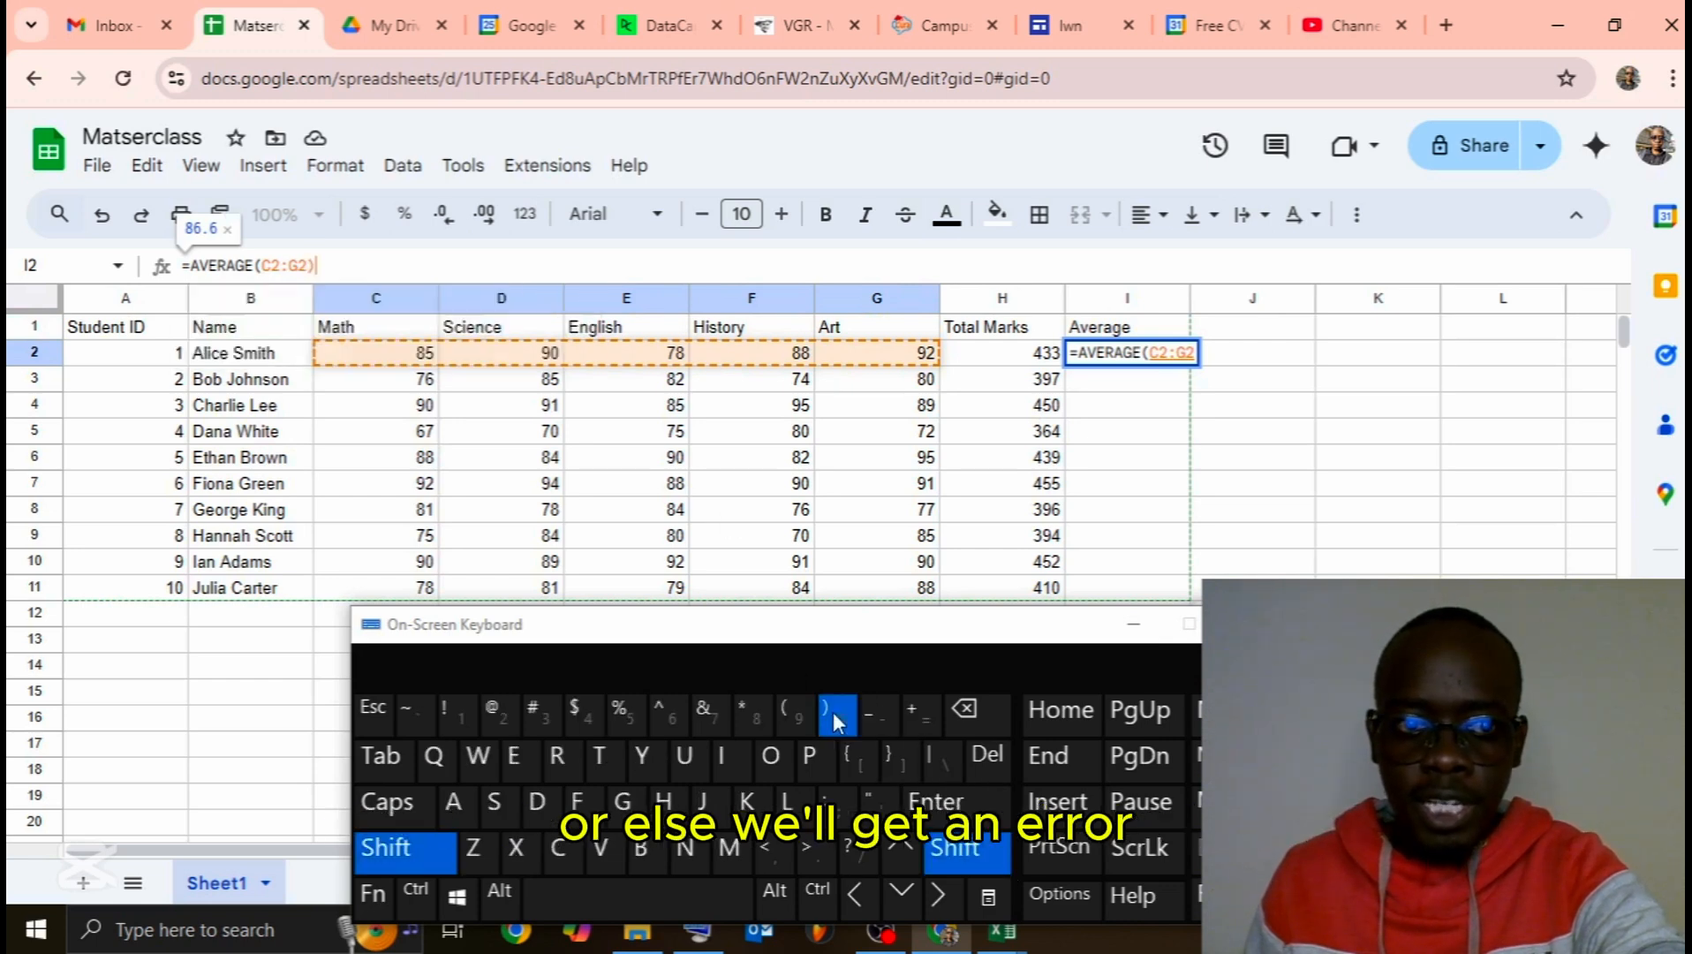
pyautogui.press('Return')
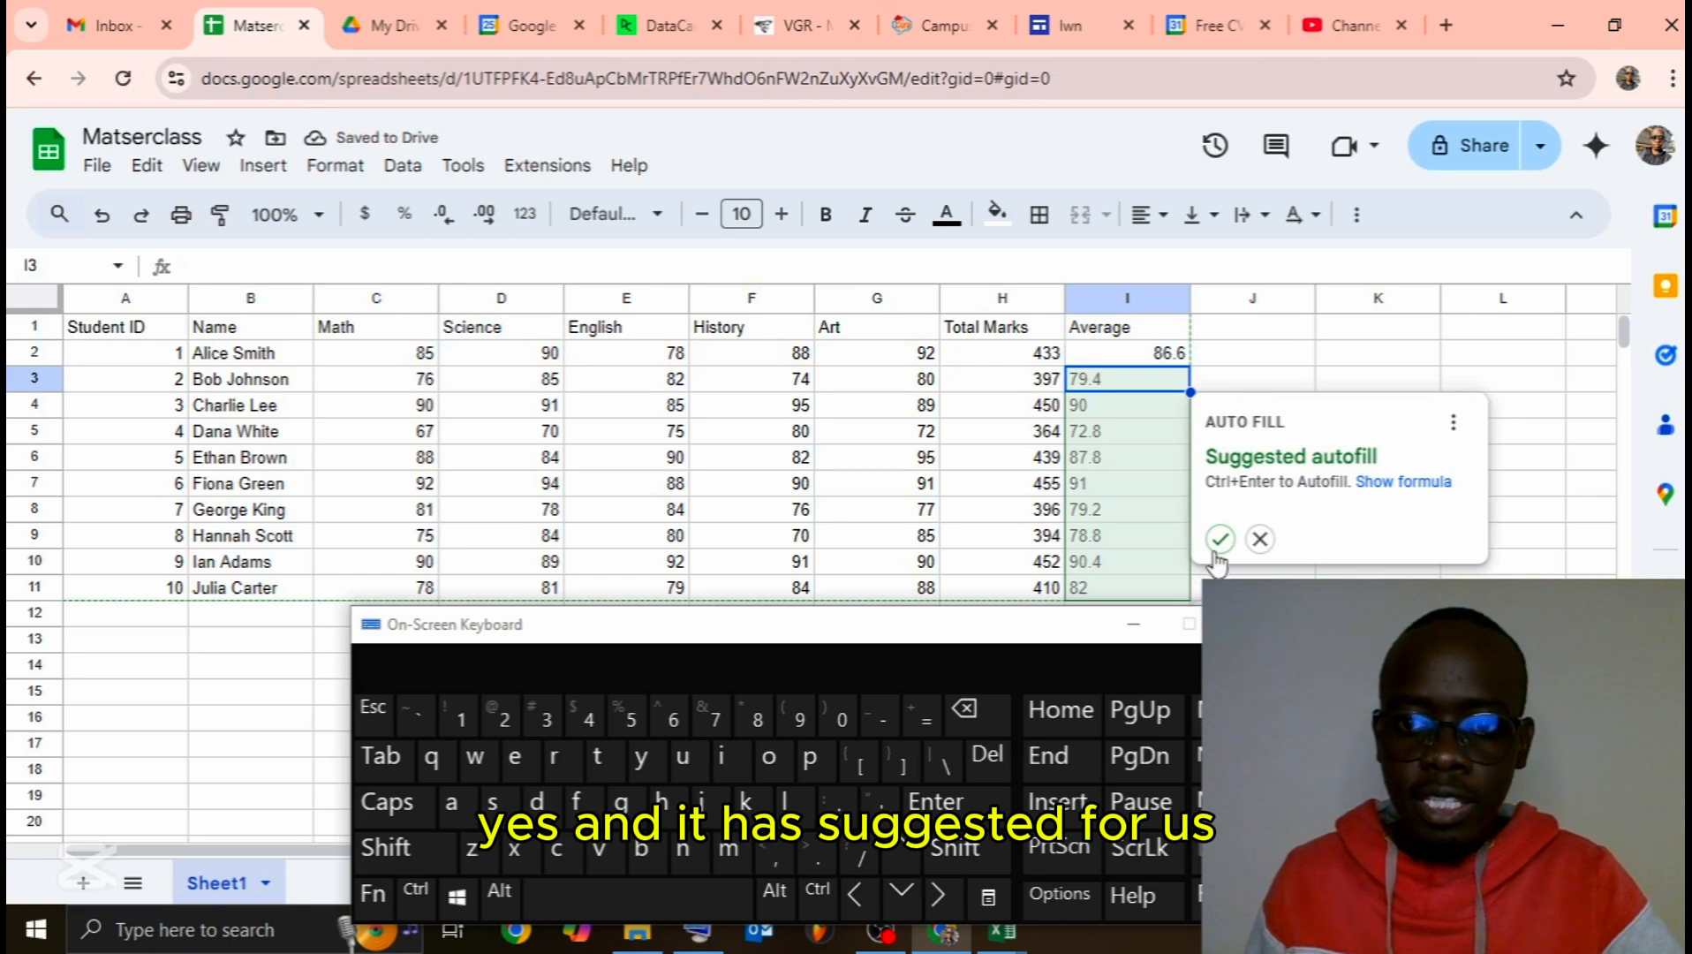
# Step: Copy I2's AVERAGE formula down to I11, then select header row A1:I1
pyautogui.click(1163, 358)
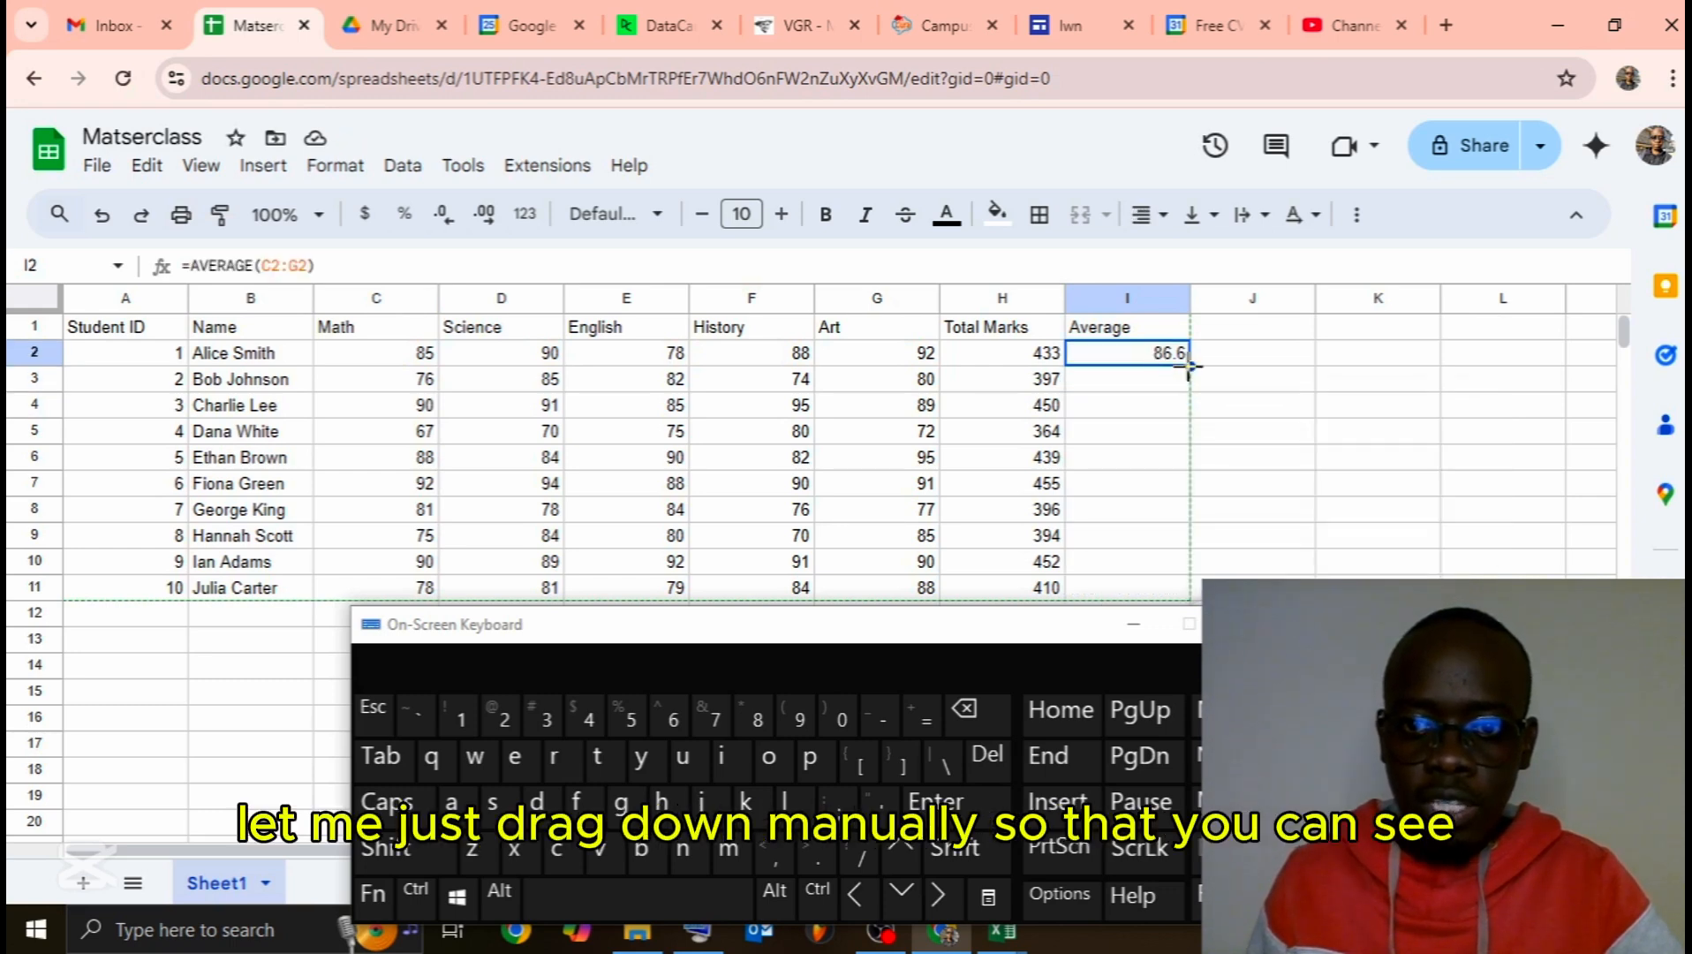
pyautogui.moveTo(1188, 364); pyautogui.dragTo(1181, 599)
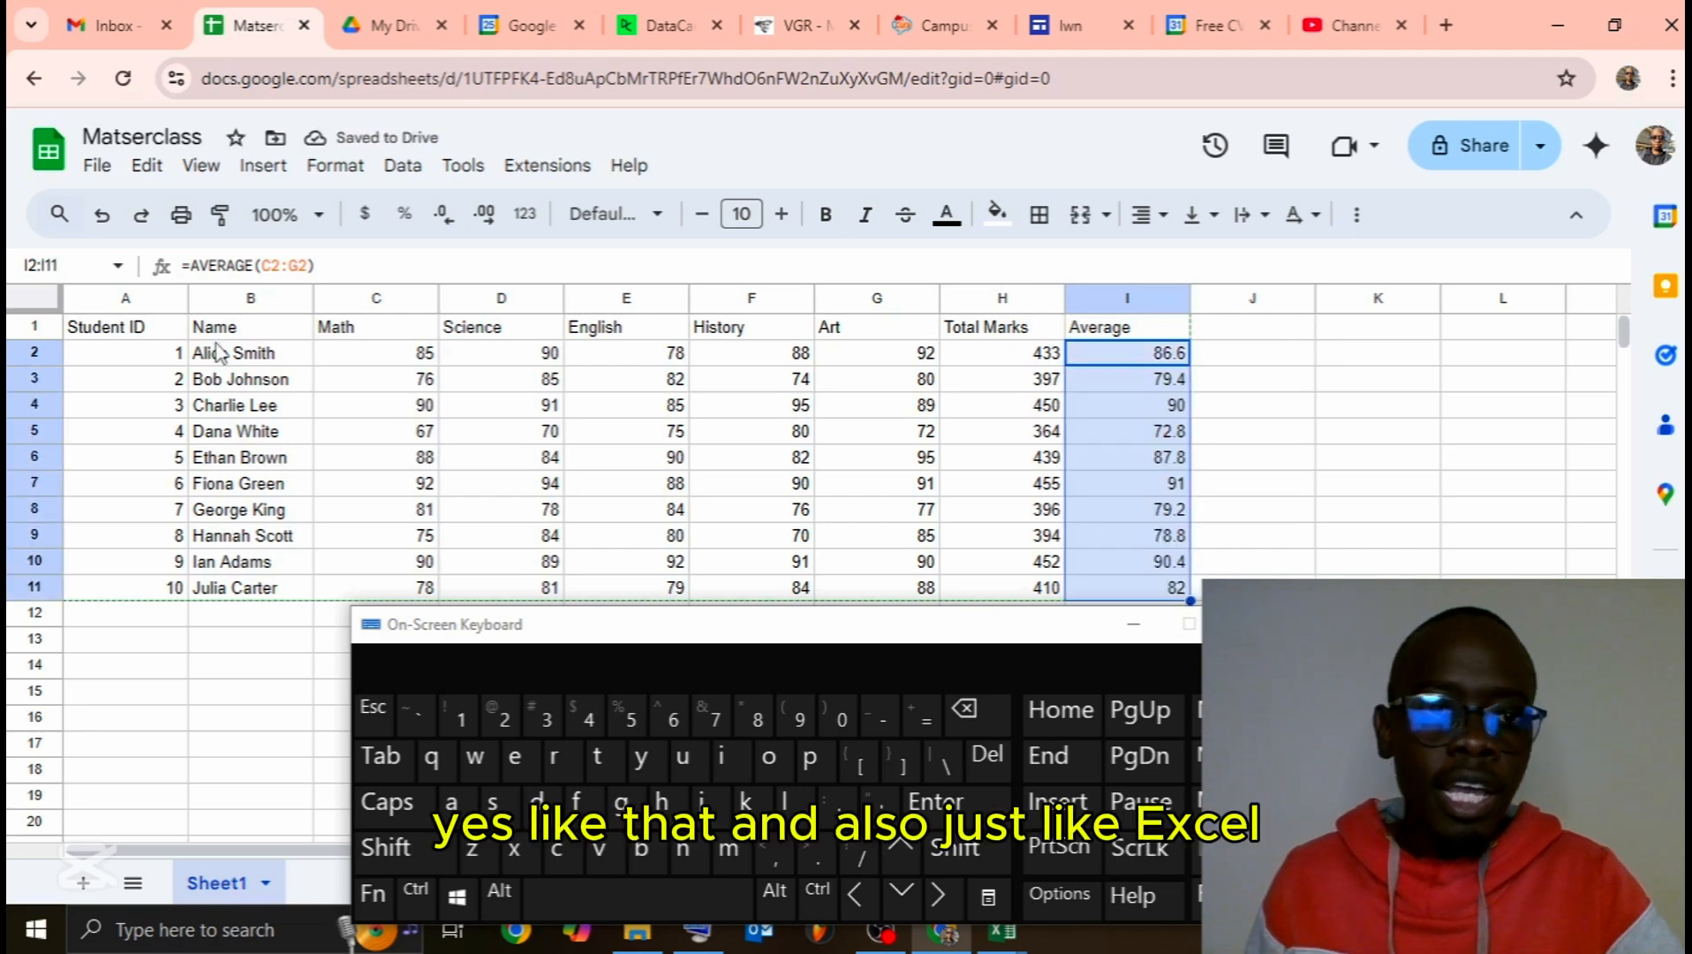
pyautogui.moveTo(132, 329); pyautogui.dragTo(1118, 332)
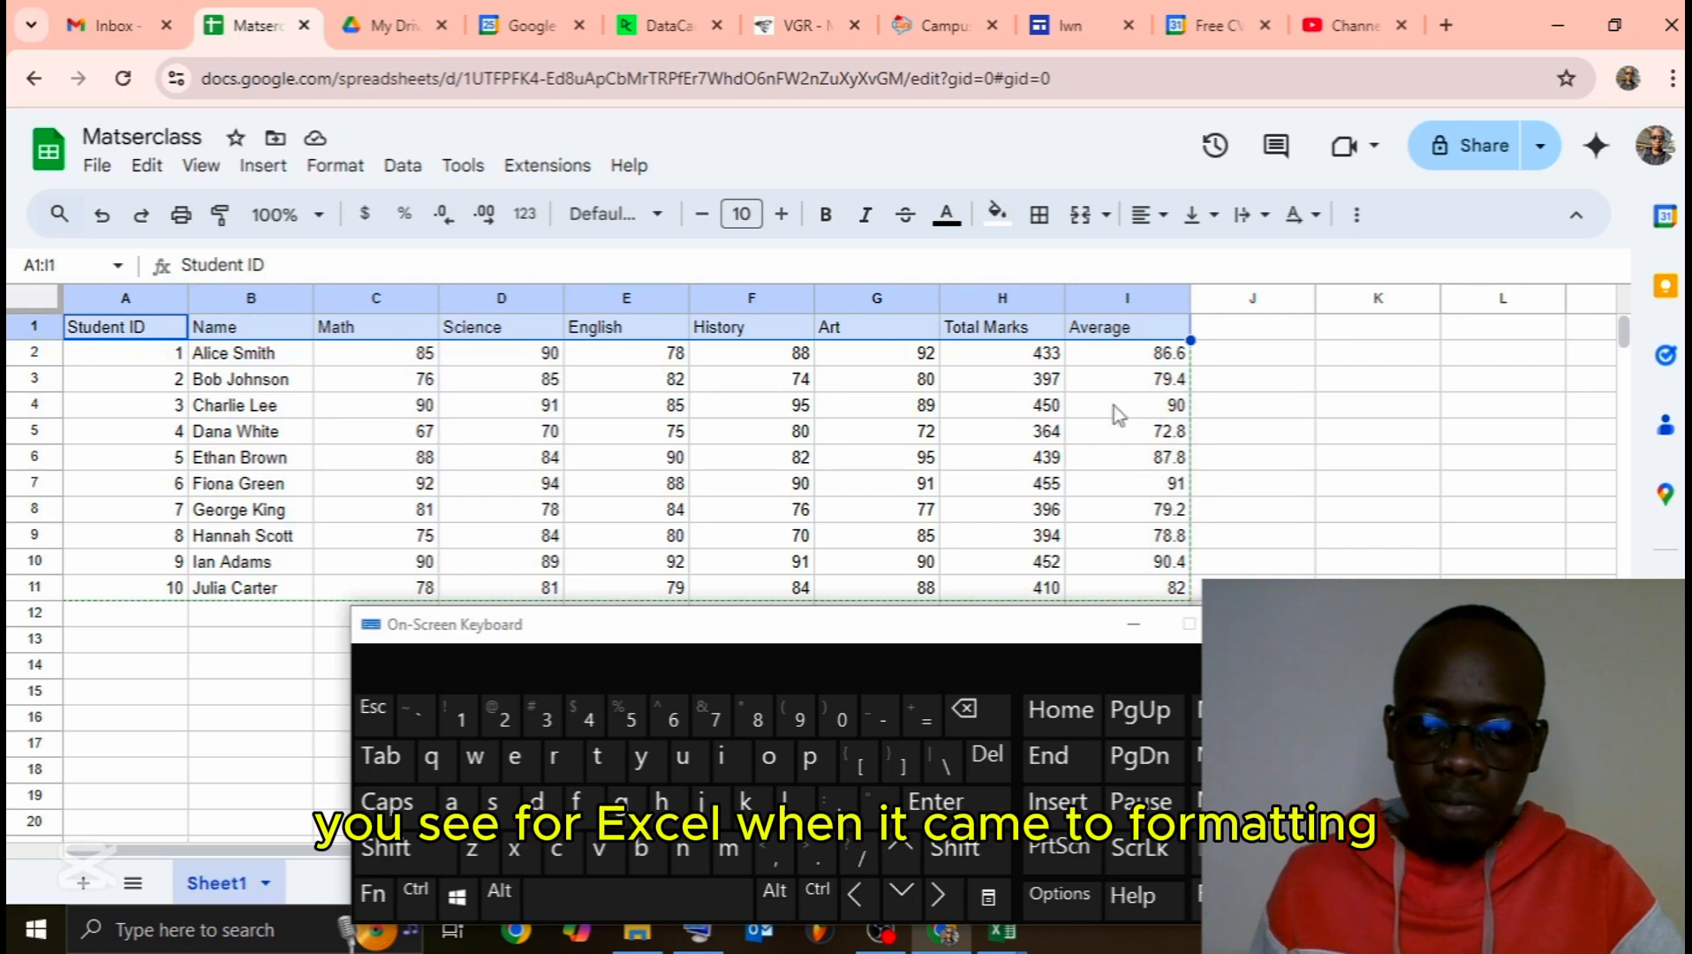
# Step: Hide the on-screen keyboard, check the Excel Tutorial table, then return to the marks sheet
pyautogui.click(1135, 625)
pyautogui.moveTo(1001, 935)
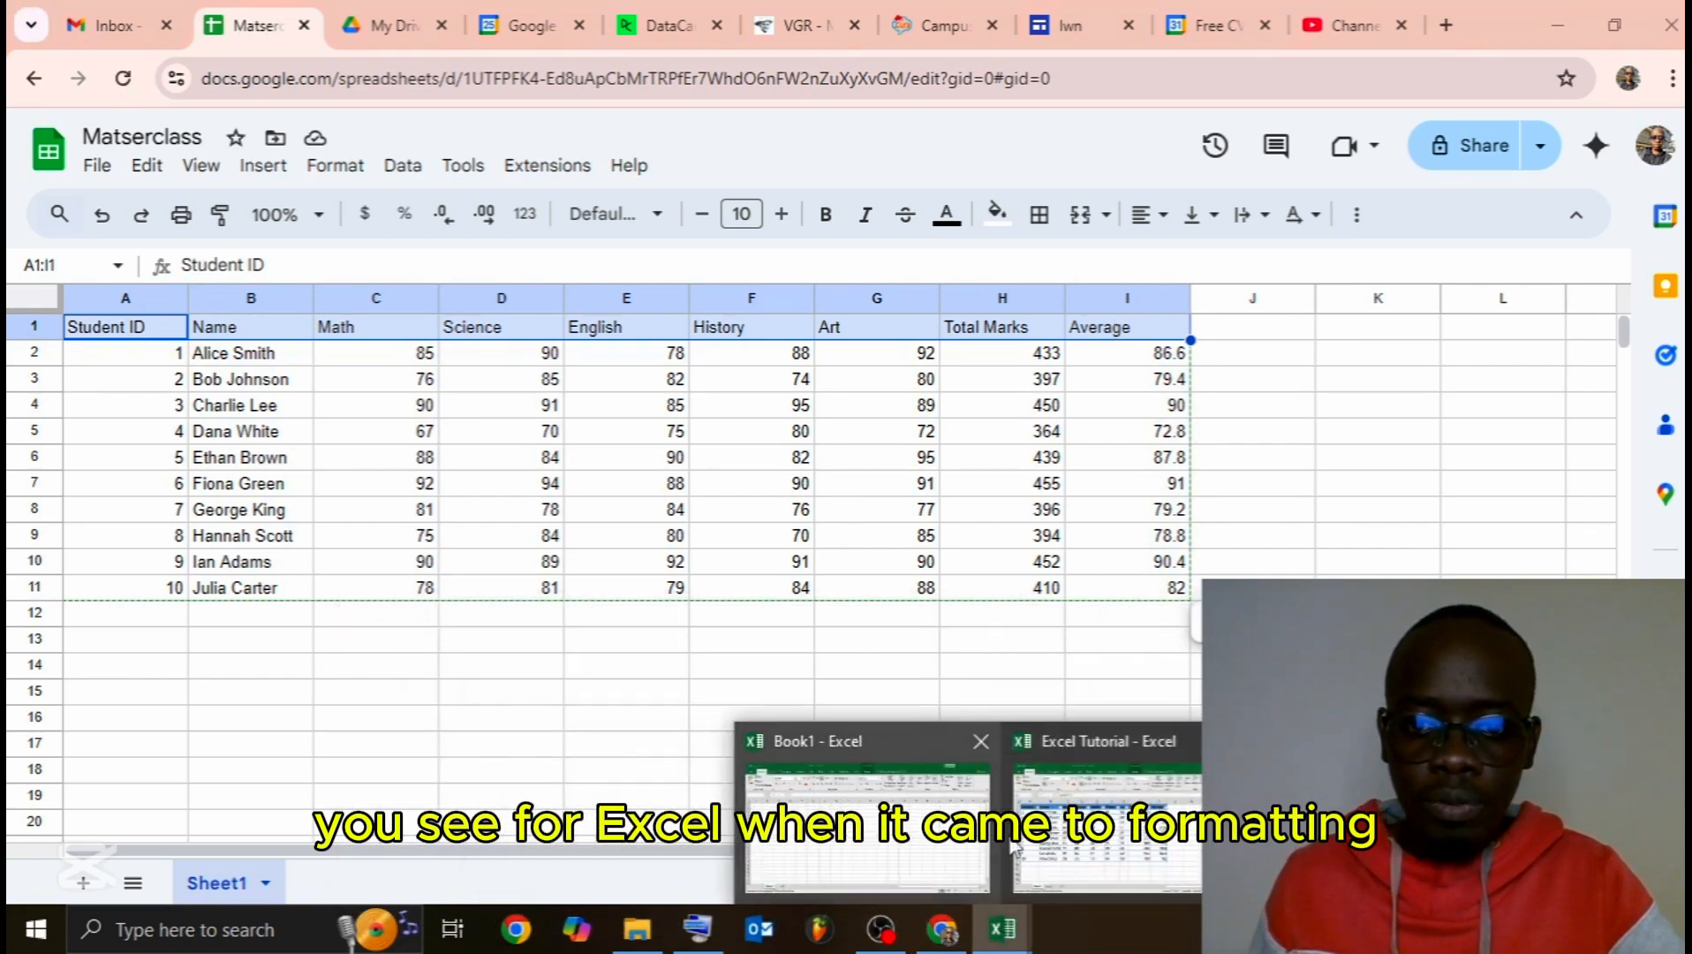
pyautogui.moveTo(1110, 848)
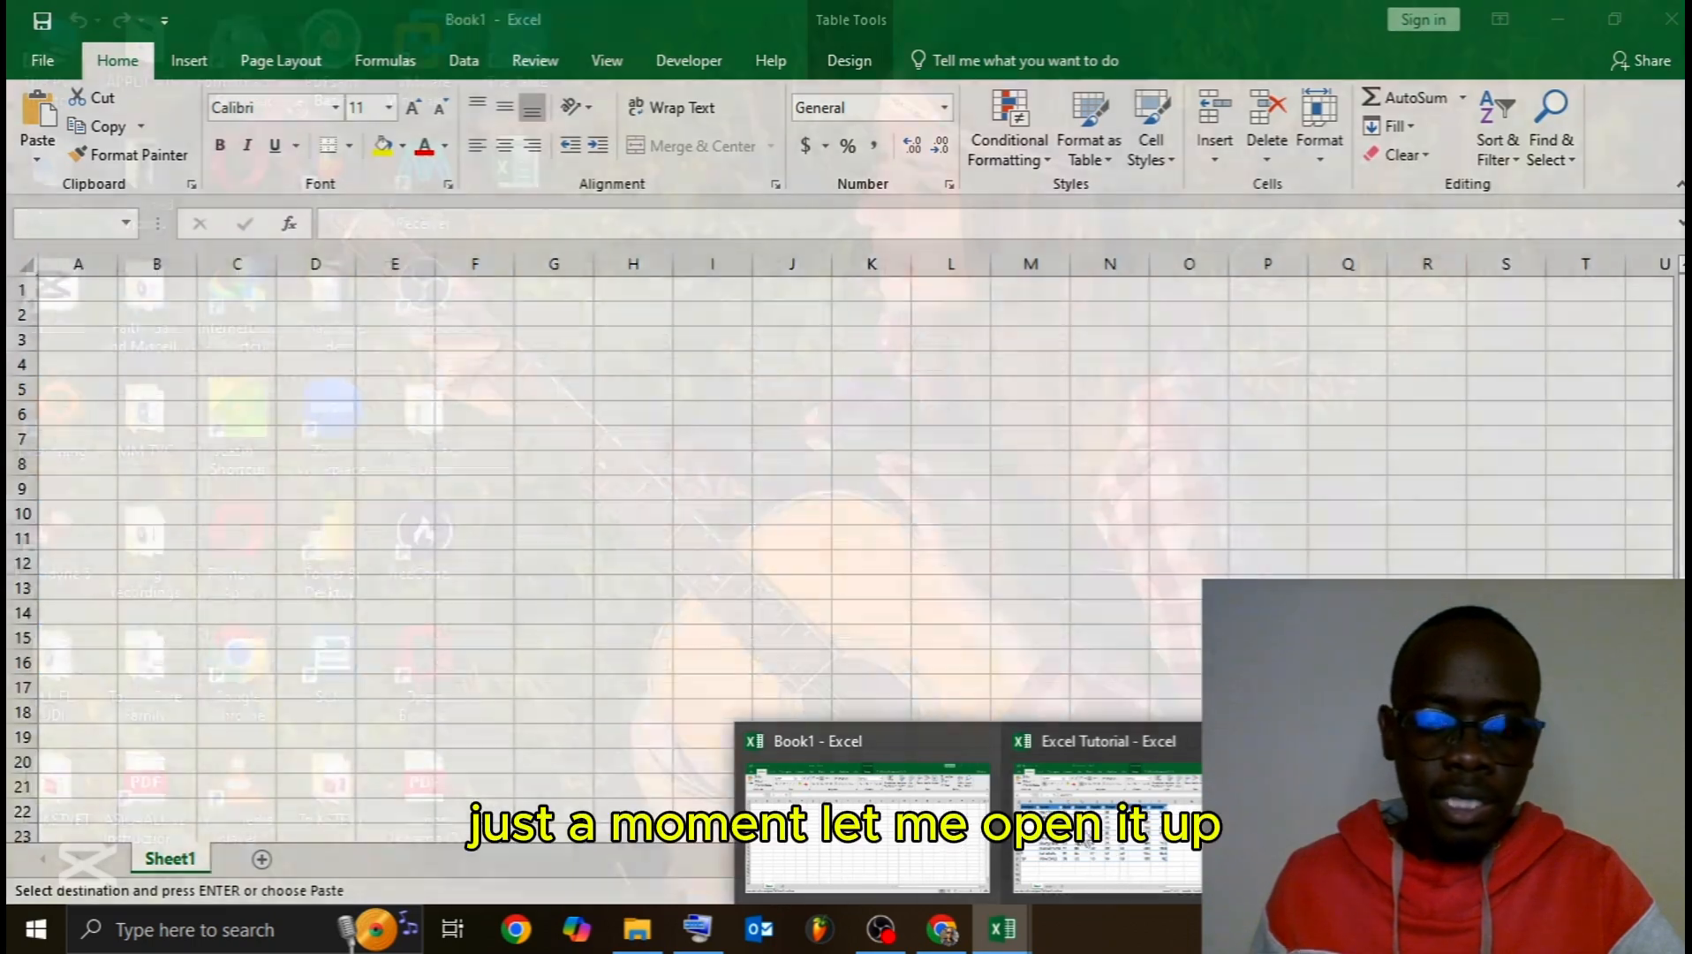
pyautogui.click(1108, 835)
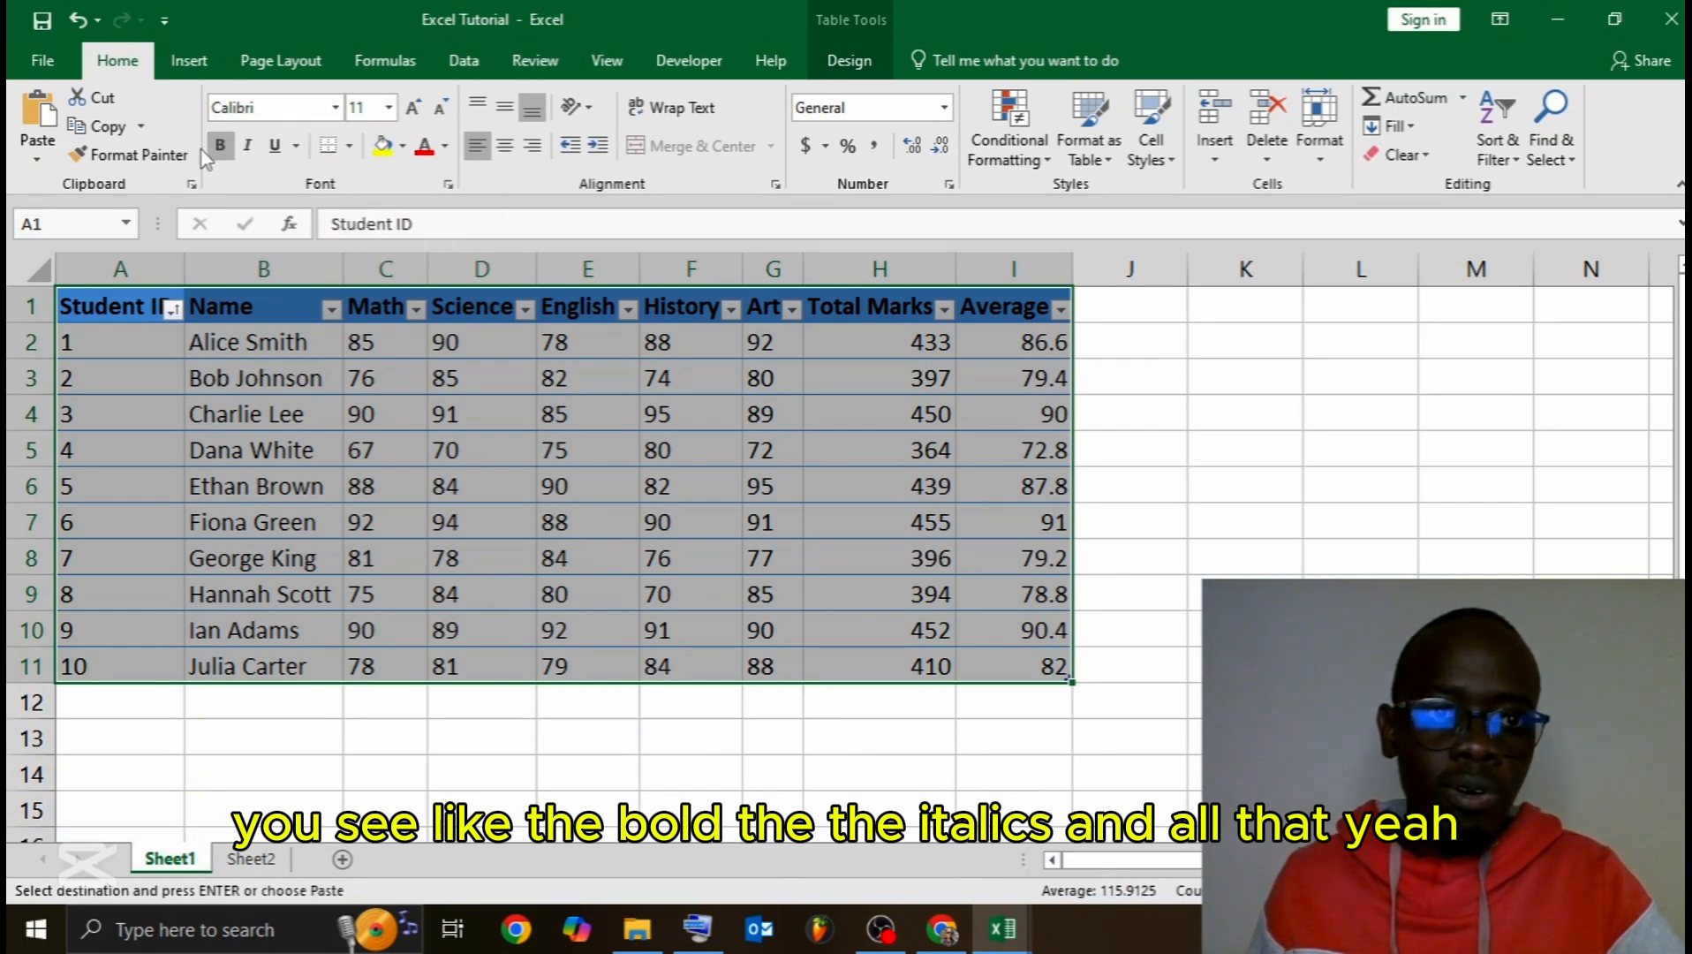
pyautogui.click(1558, 20)
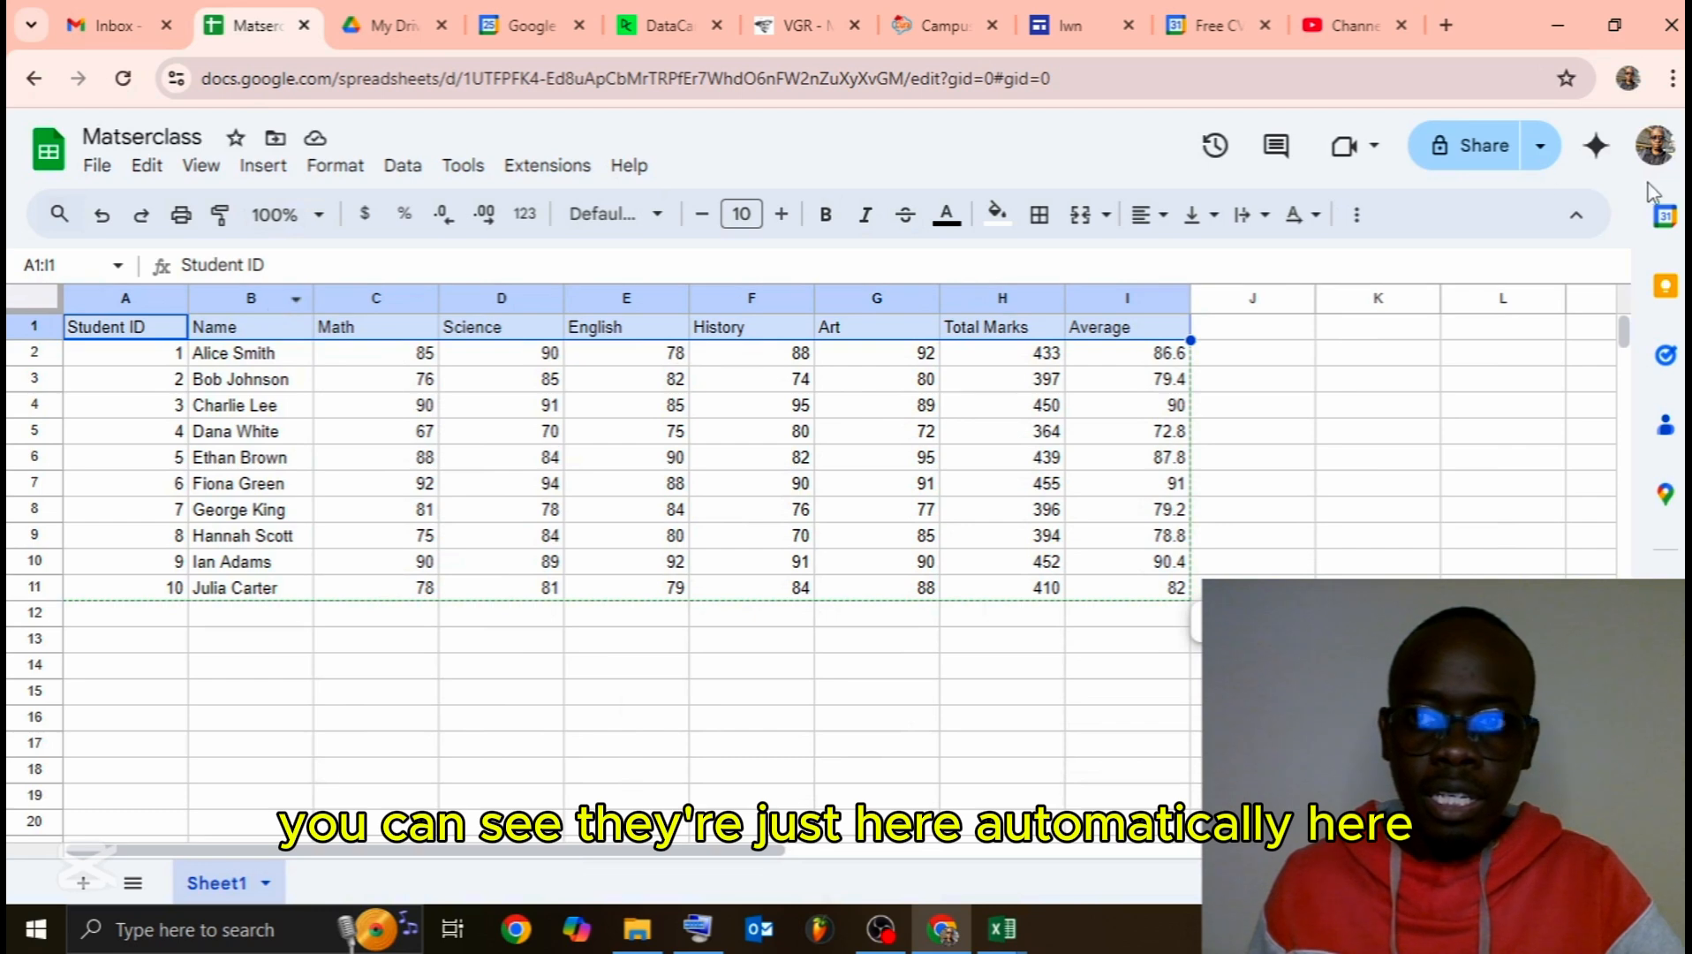
# Step: Make header cells A1:I1, Student ID through Average, bold
pyautogui.click(1581, 218)
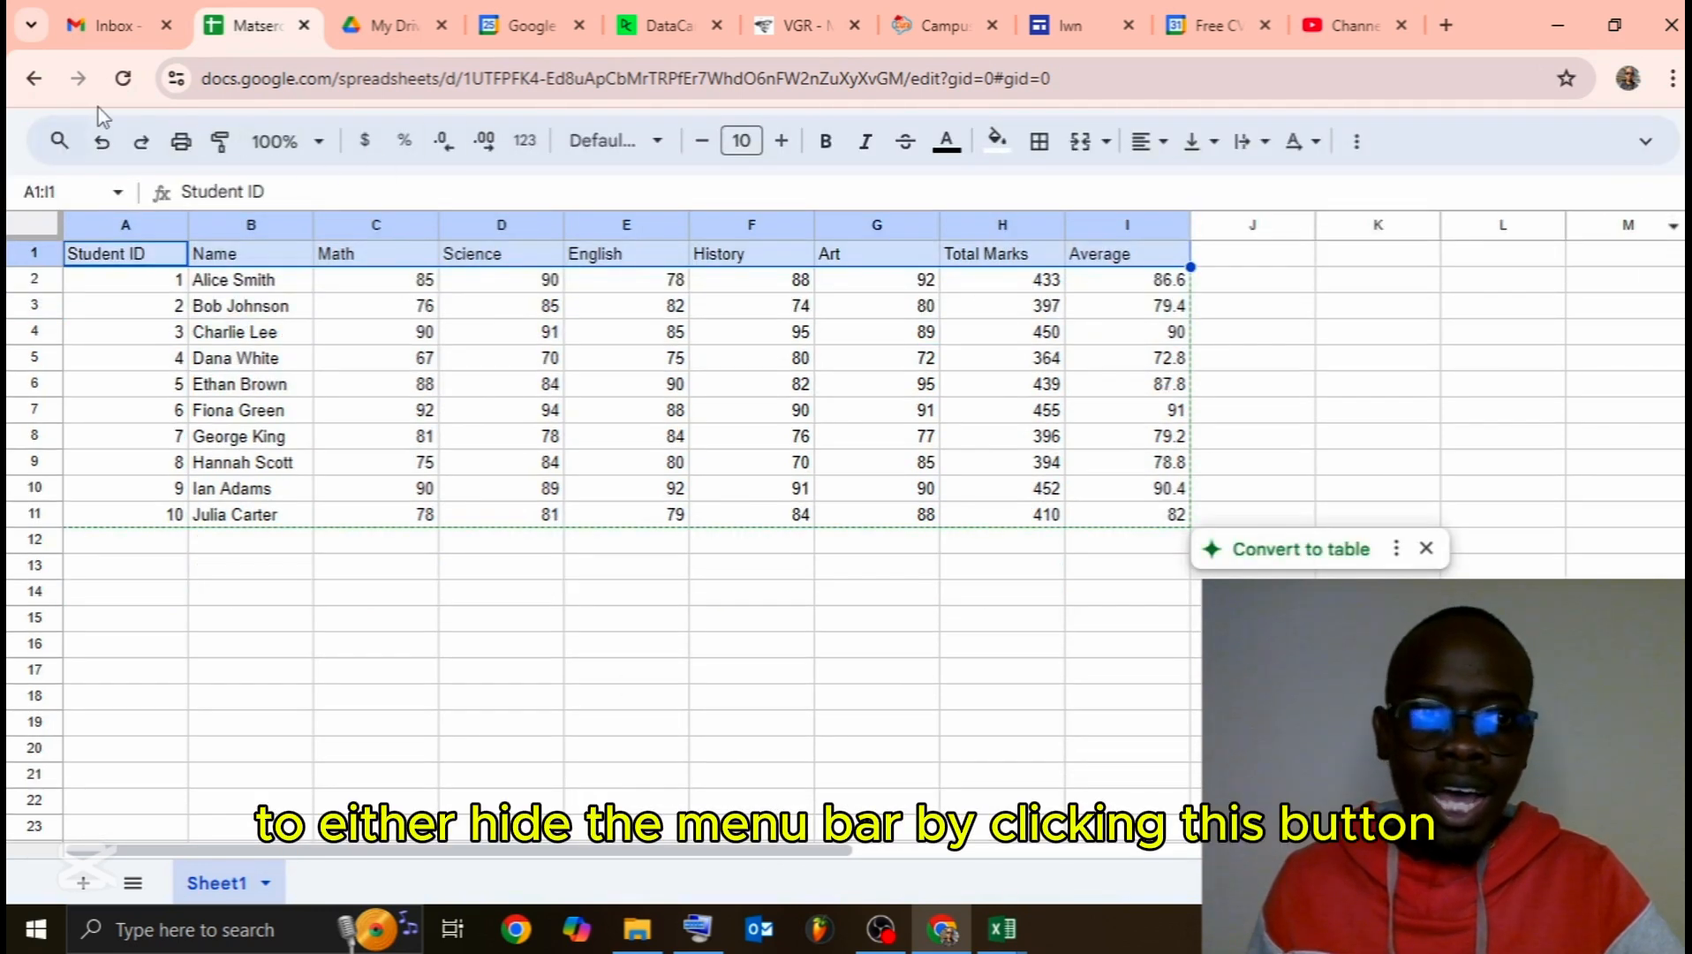
pyautogui.click(1648, 144)
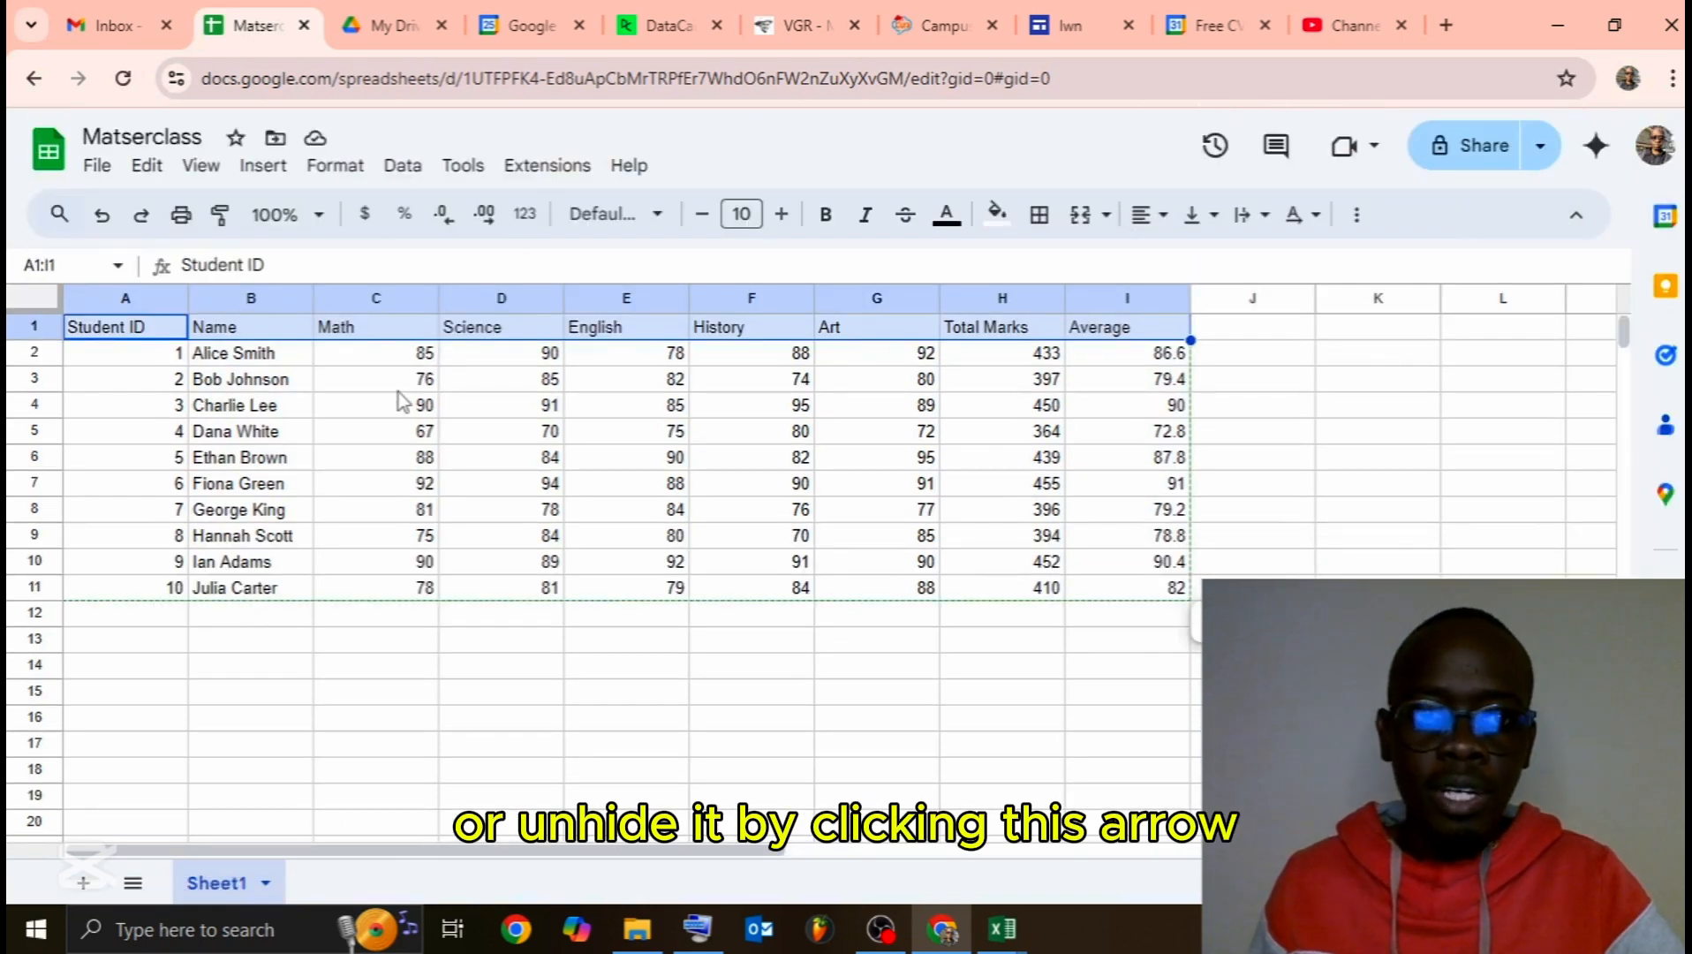
pyautogui.click(328, 329)
pyautogui.moveTo(134, 334); pyautogui.dragTo(1122, 338)
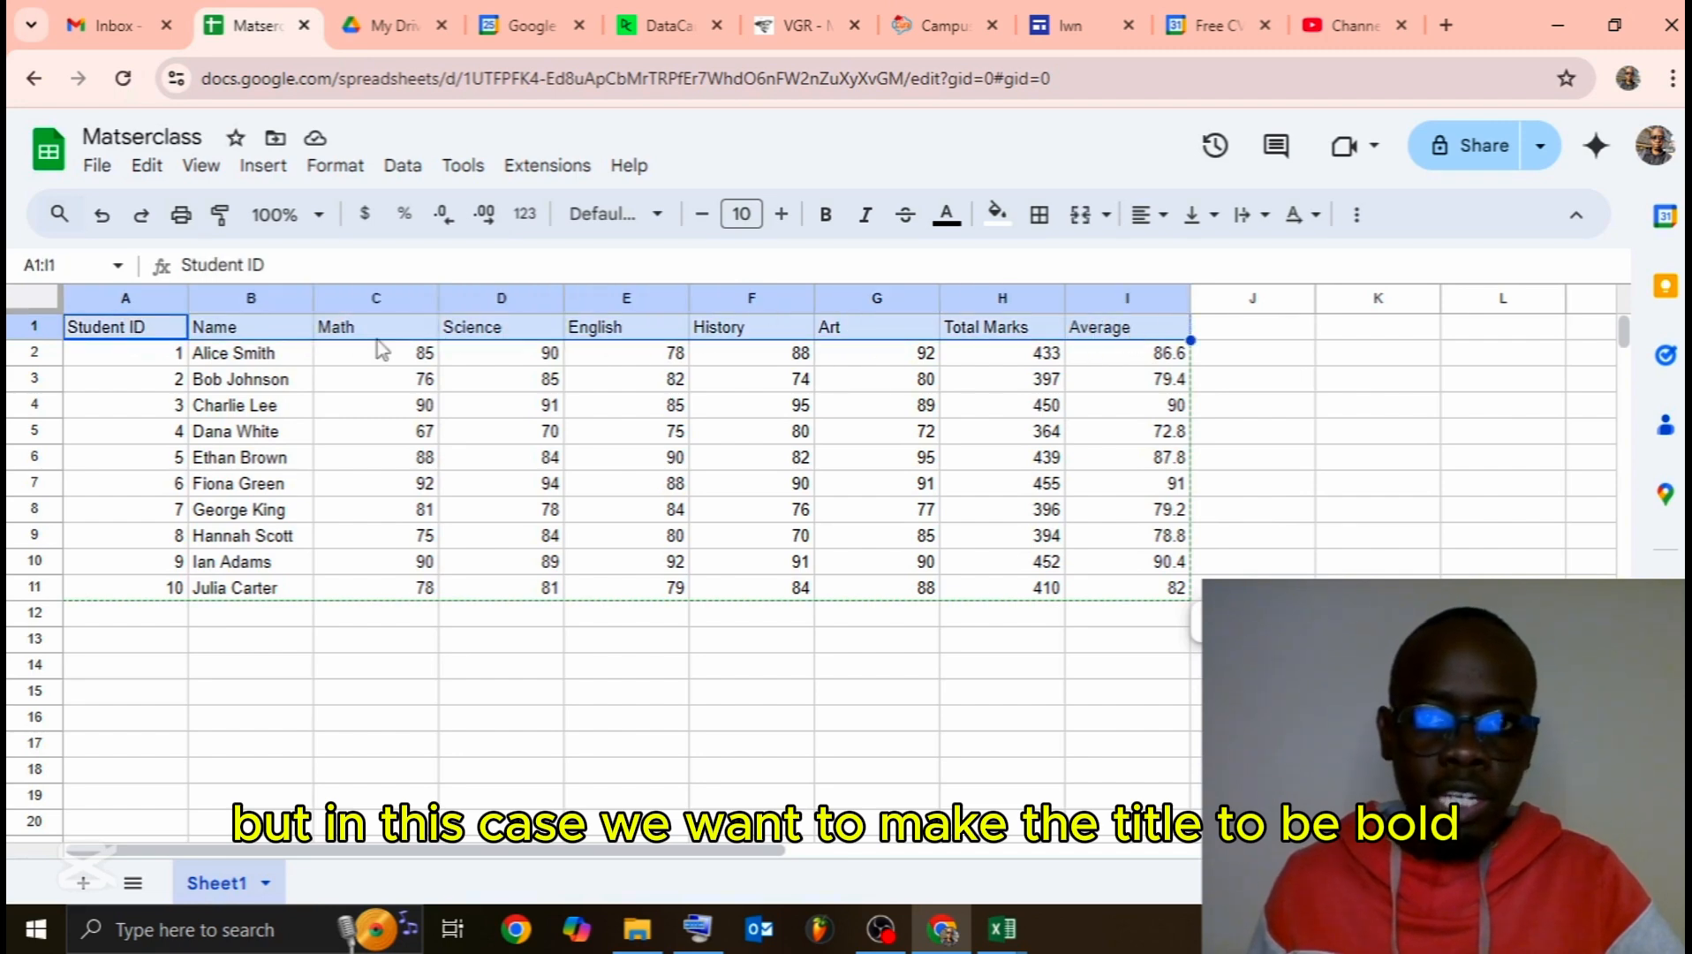
pyautogui.click(828, 220)
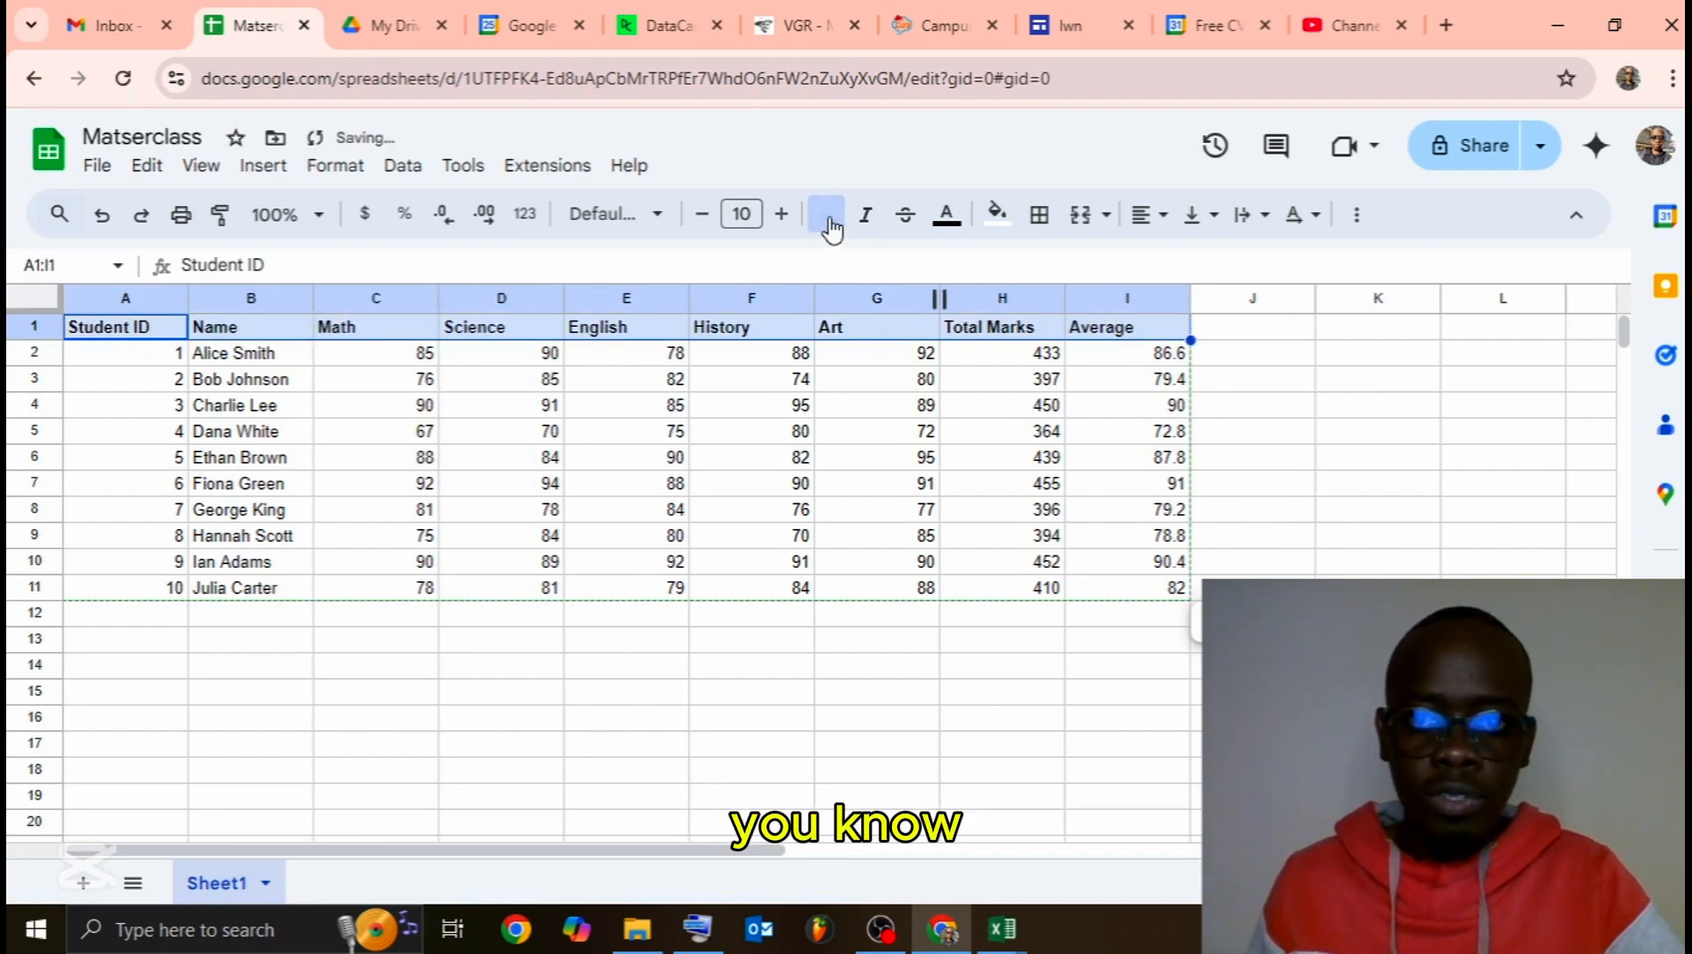
pyautogui.click(591, 649)
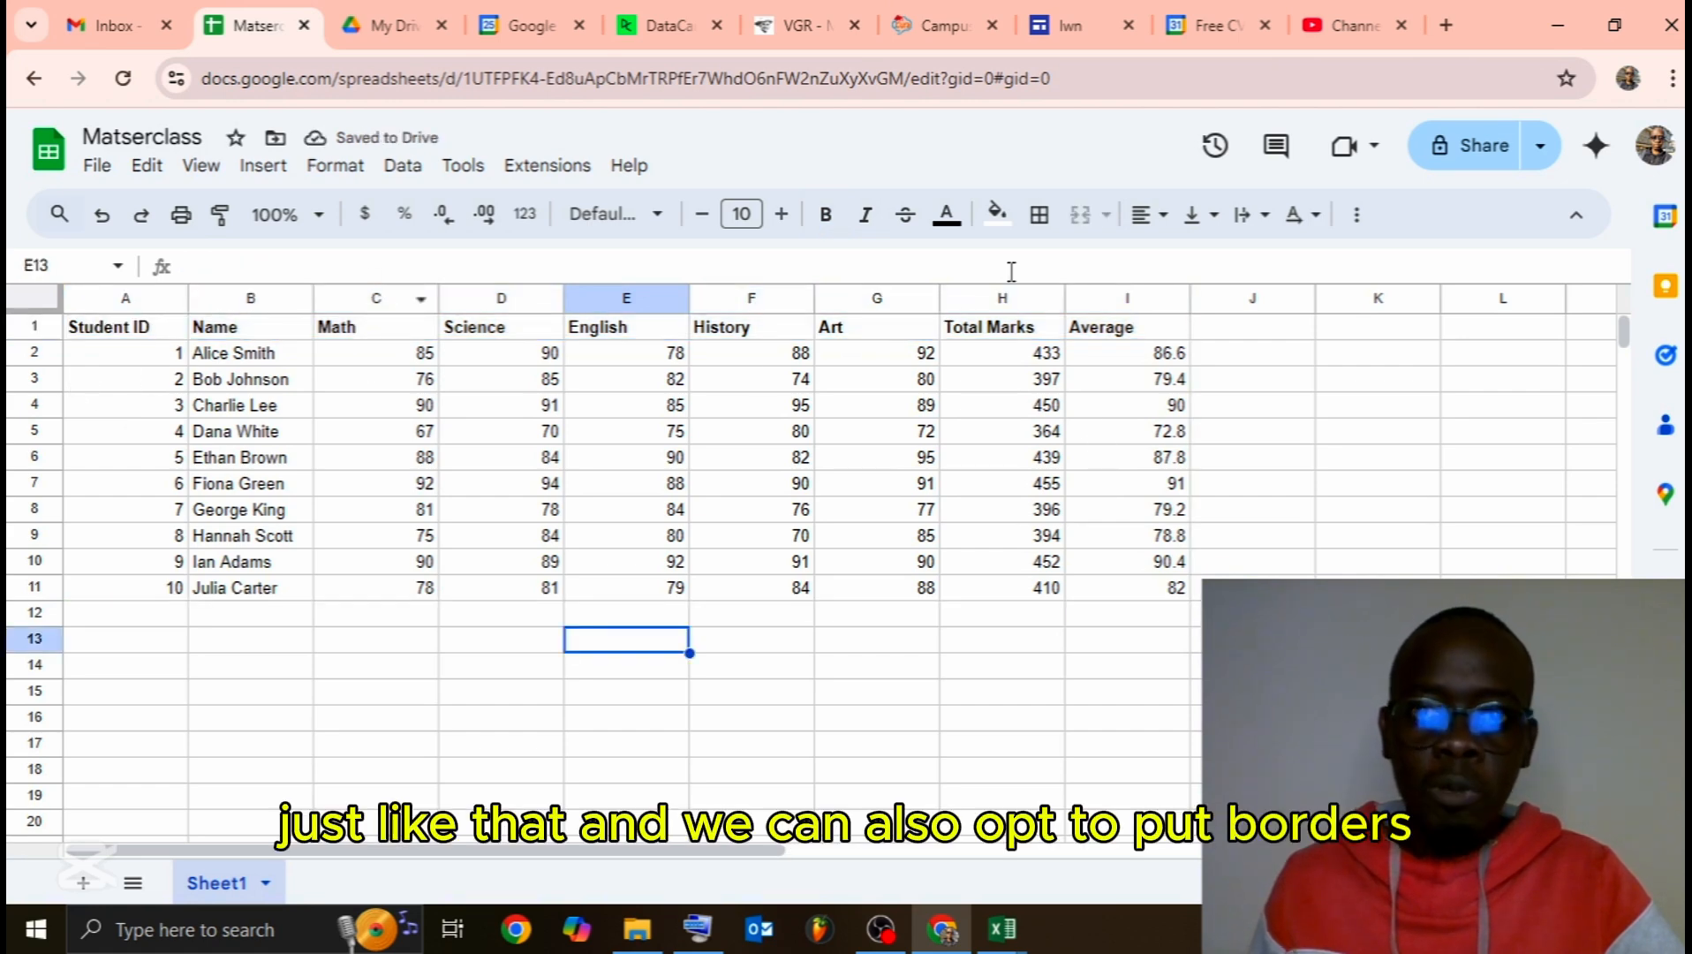
# Step: Put a thick outer border around the whole table A1:I11
pyautogui.moveTo(124, 328); pyautogui.dragTo(1134, 593)
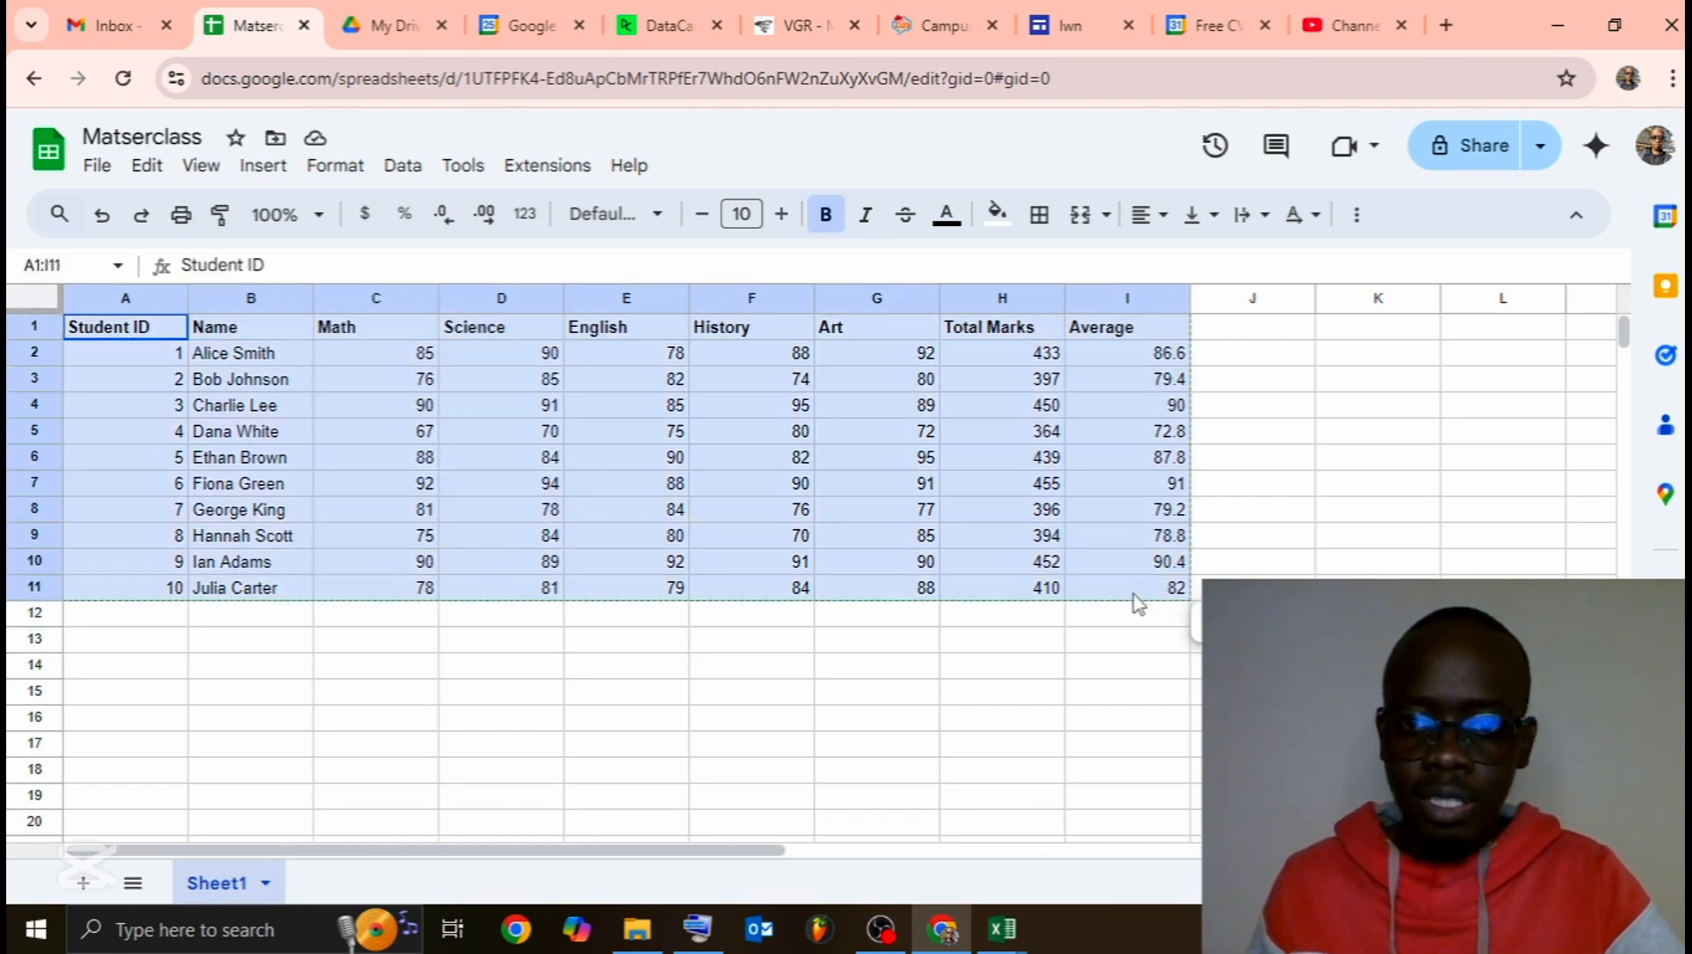
pyautogui.click(1040, 227)
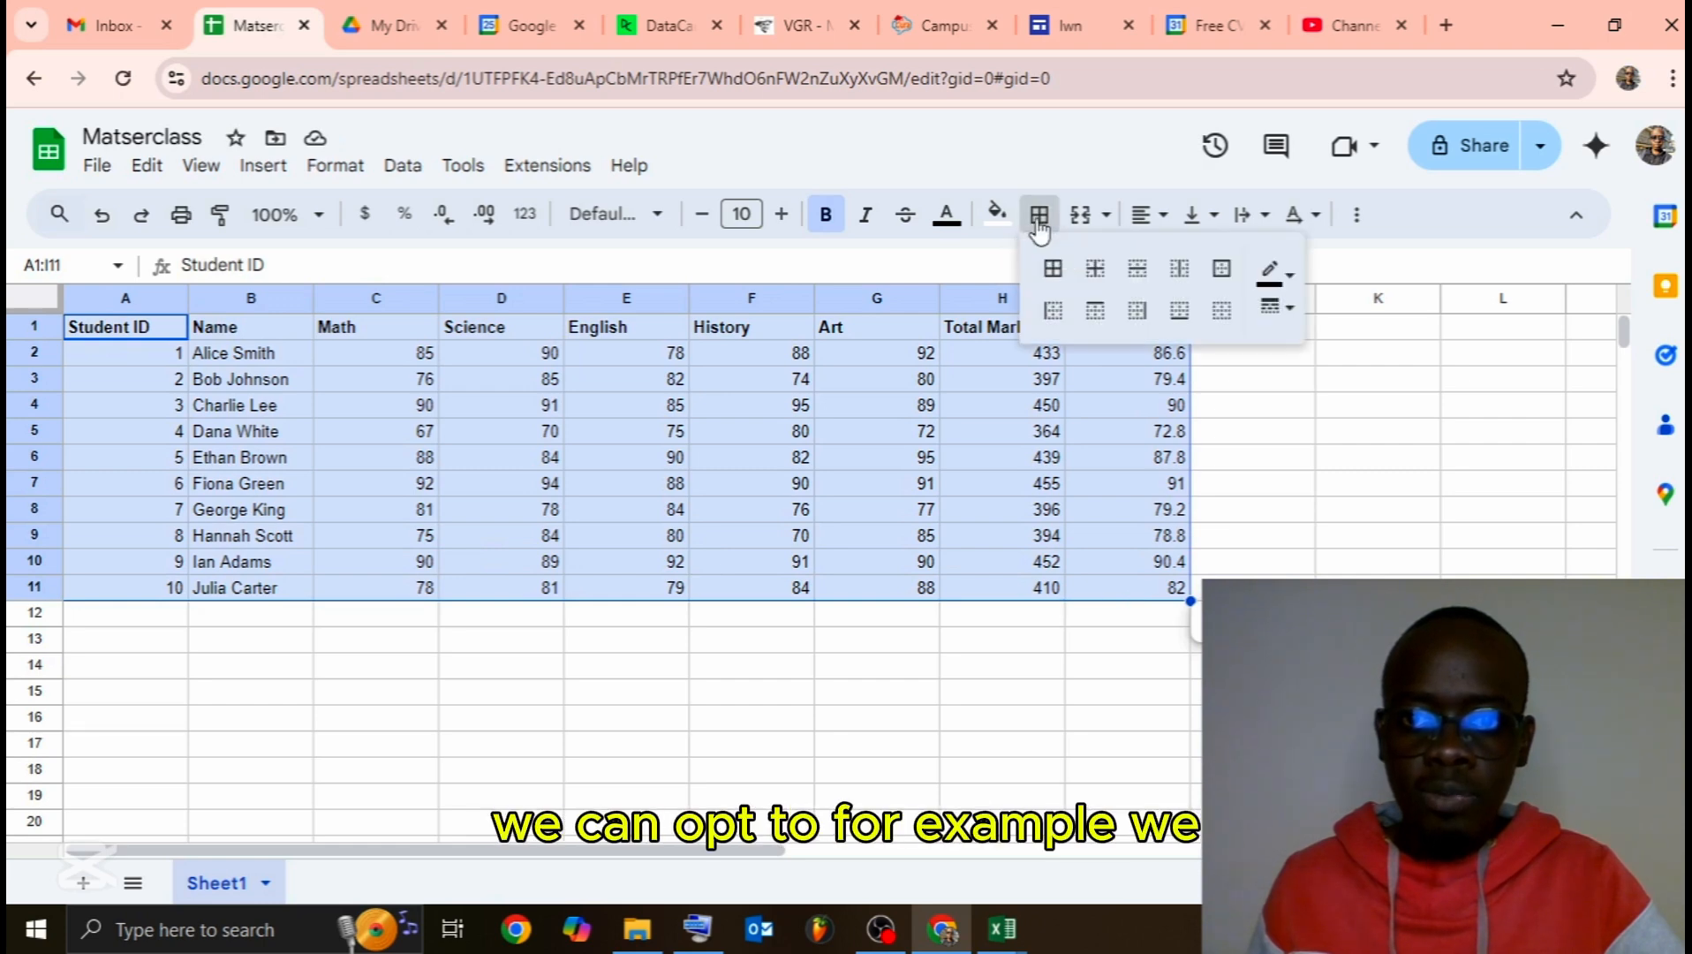
pyautogui.click(1282, 309)
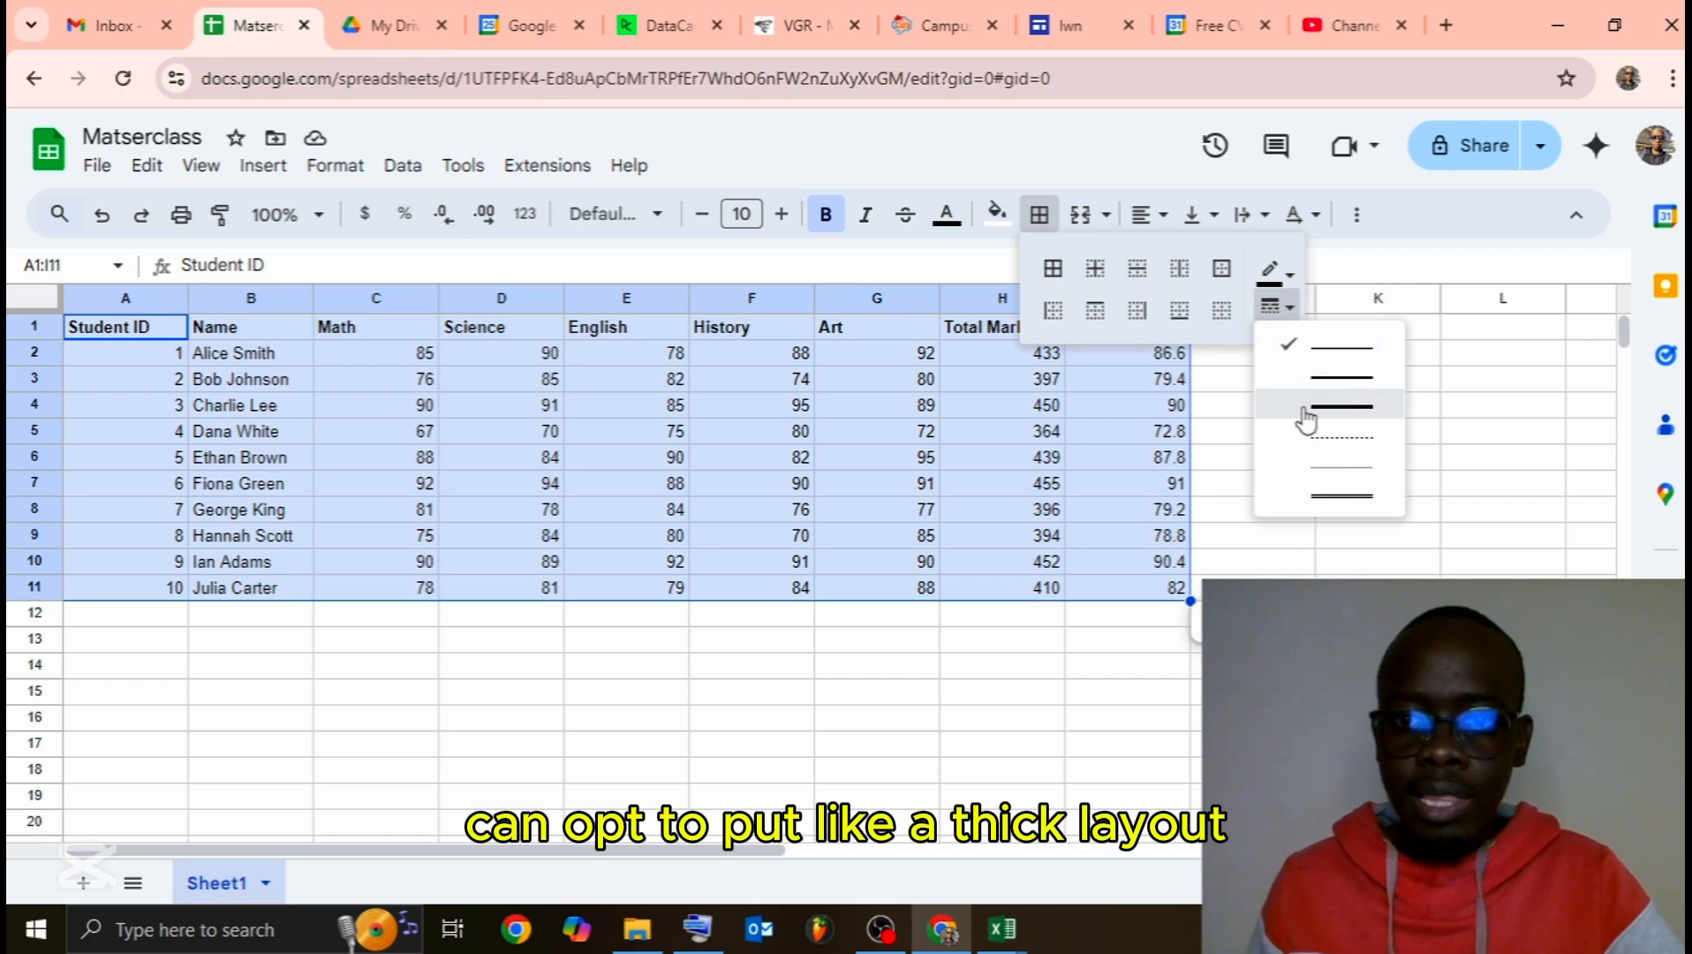
pyautogui.click(1296, 378)
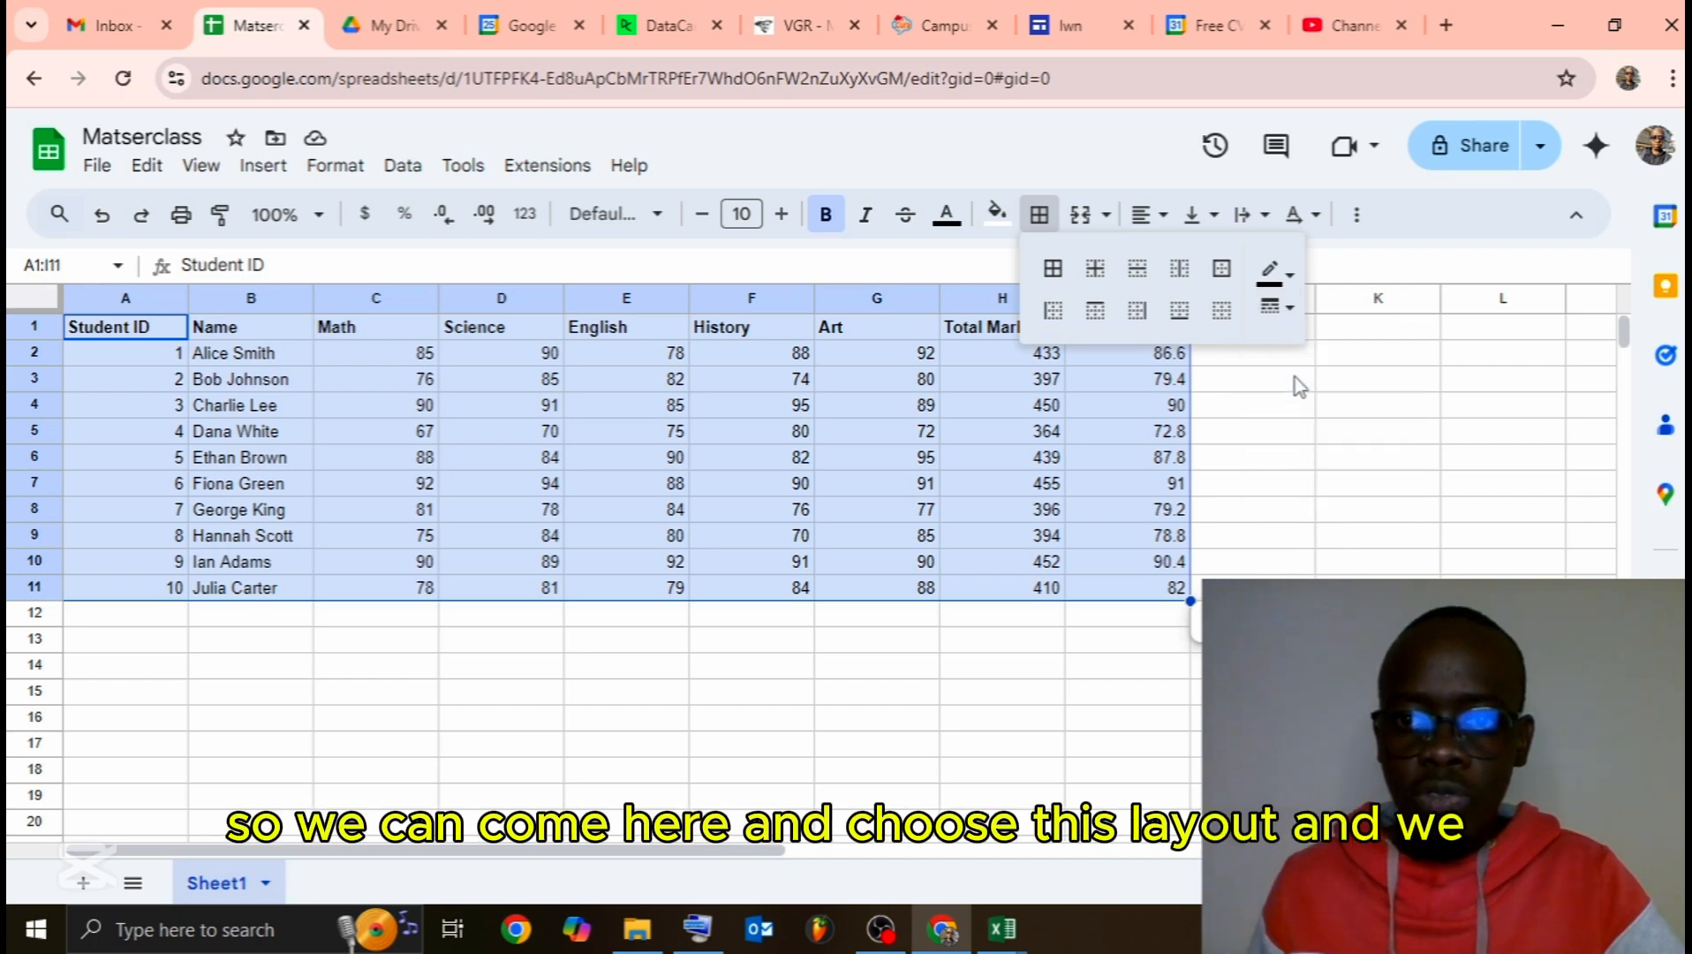
pyautogui.click(1222, 268)
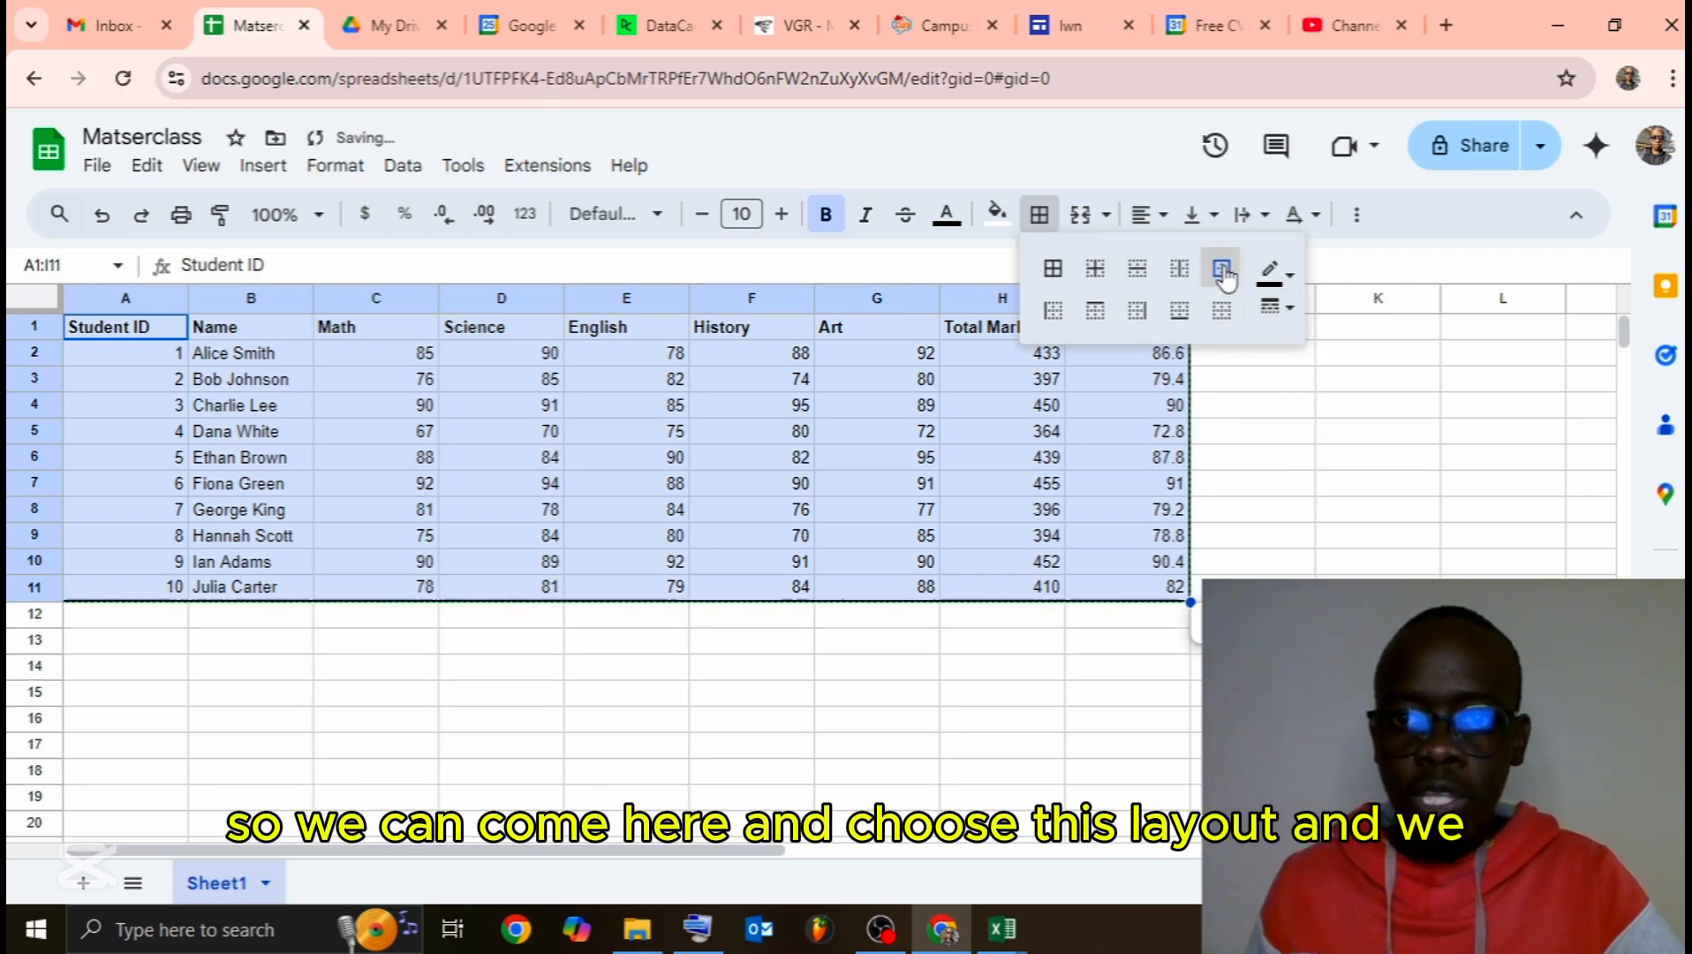
pyautogui.click(651, 674)
# Step: Outline the header row A1:I1 with the same thick border
pyautogui.moveTo(137, 329); pyautogui.dragTo(1141, 335)
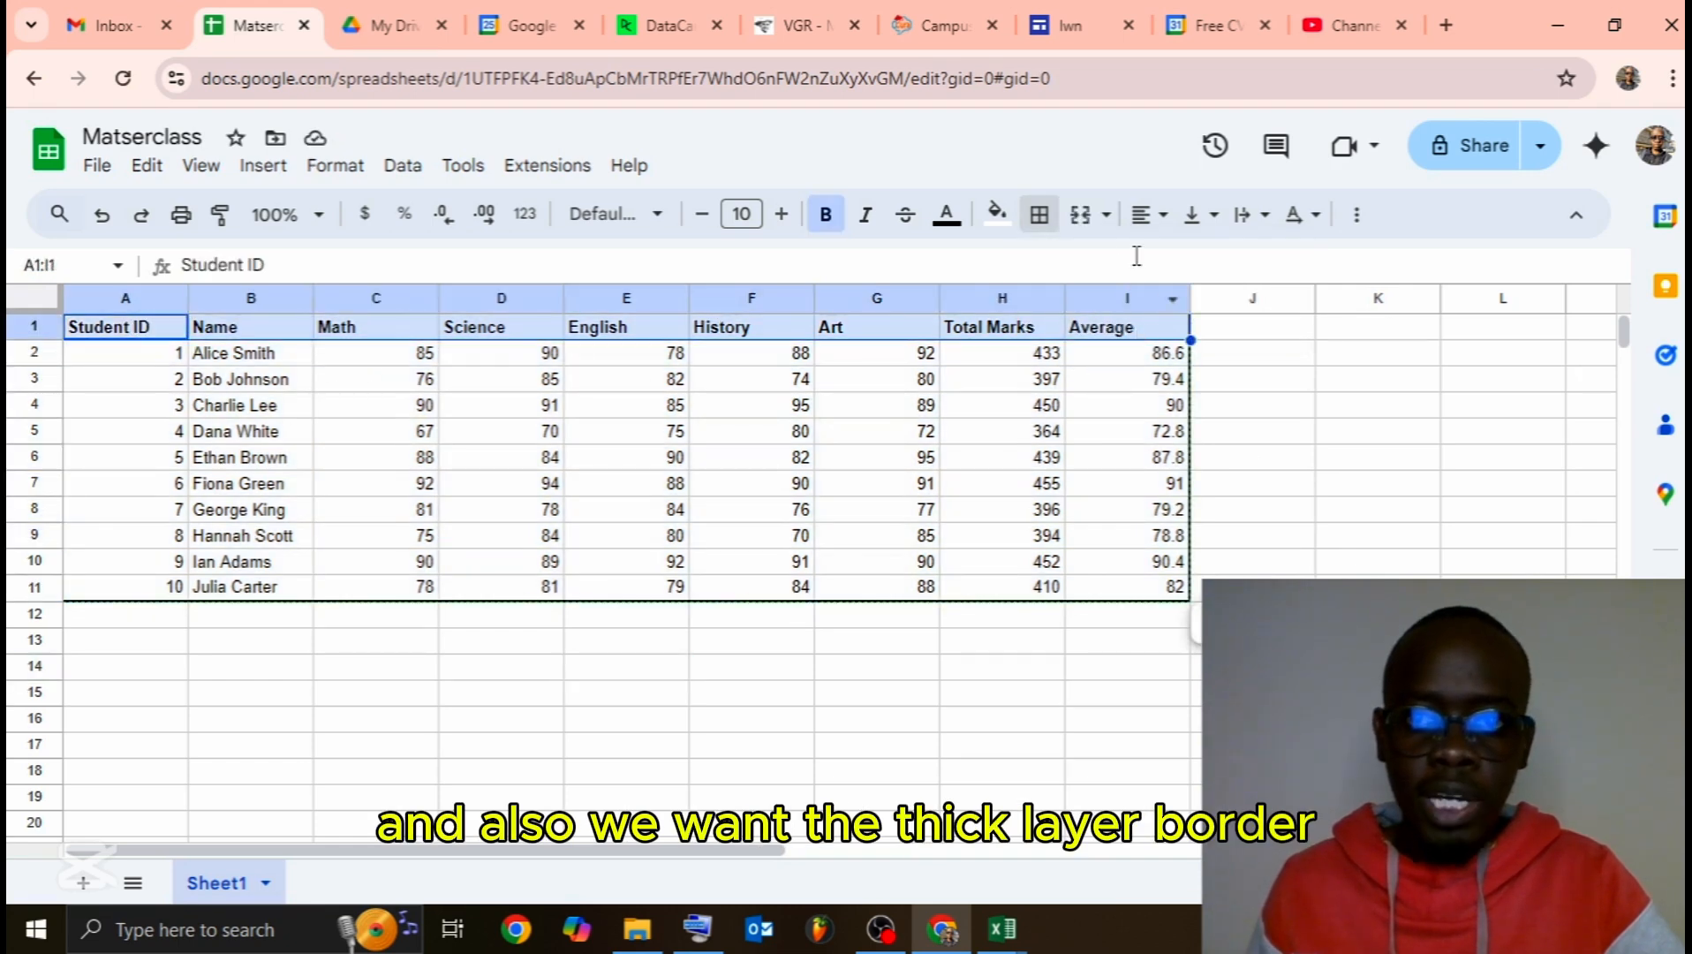
pyautogui.click(1042, 217)
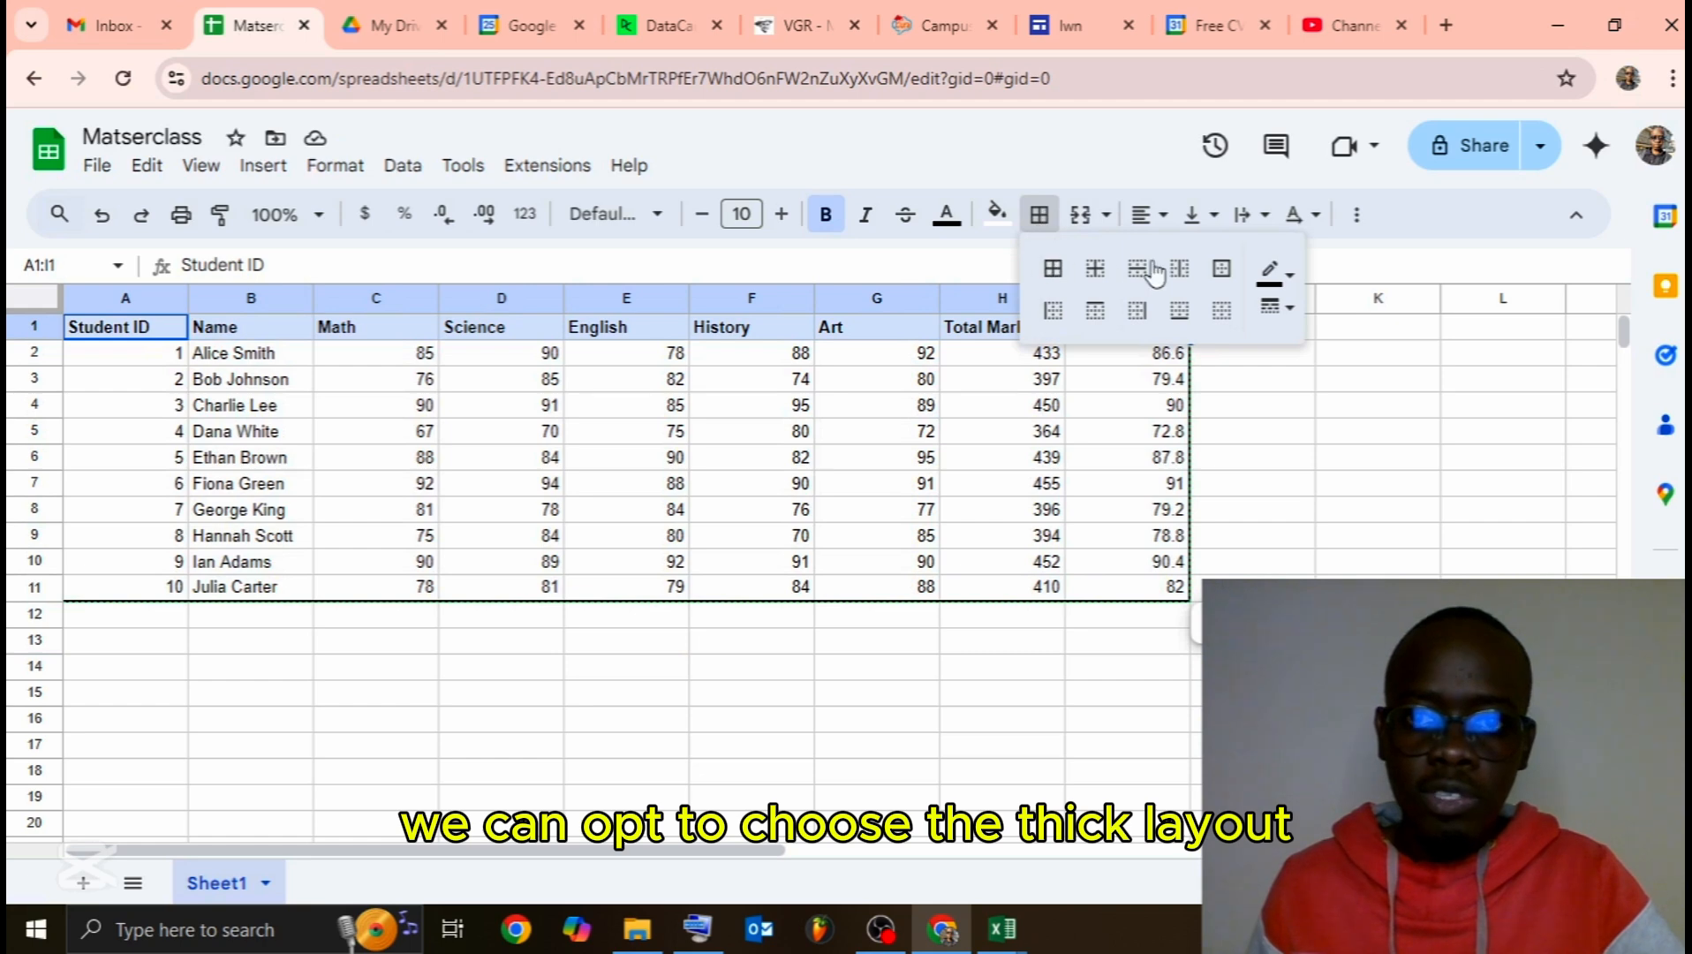
pyautogui.click(1272, 307)
pyautogui.click(1330, 446)
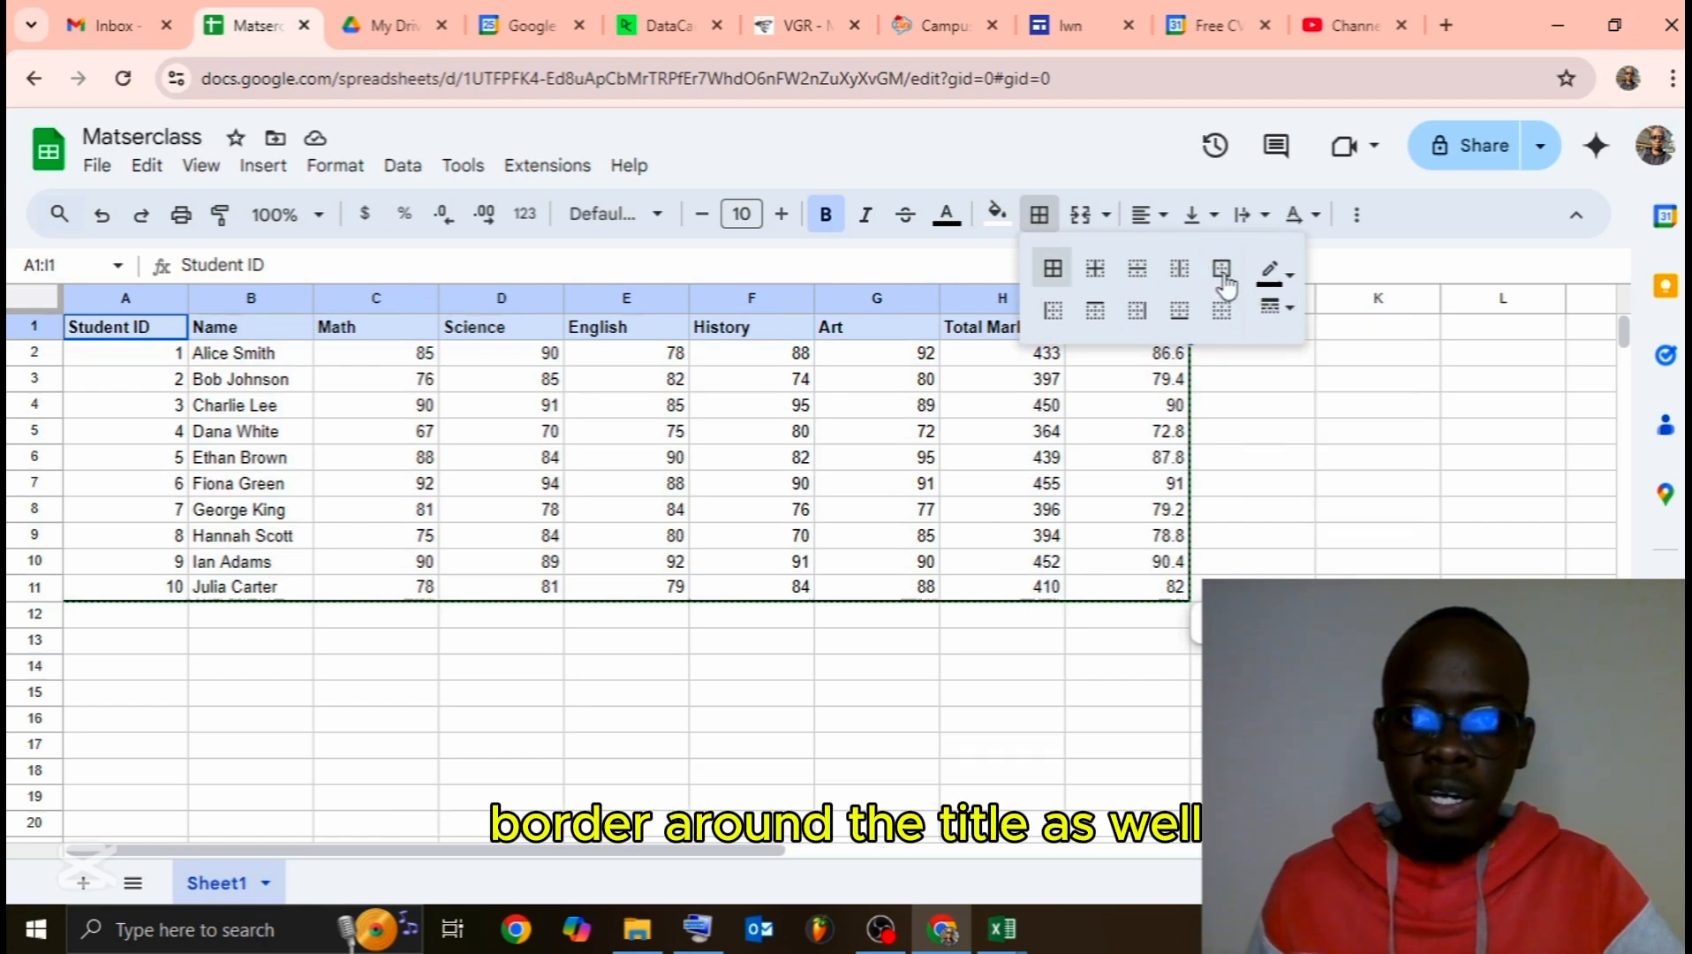
pyautogui.click(1224, 282)
pyautogui.click(1206, 459)
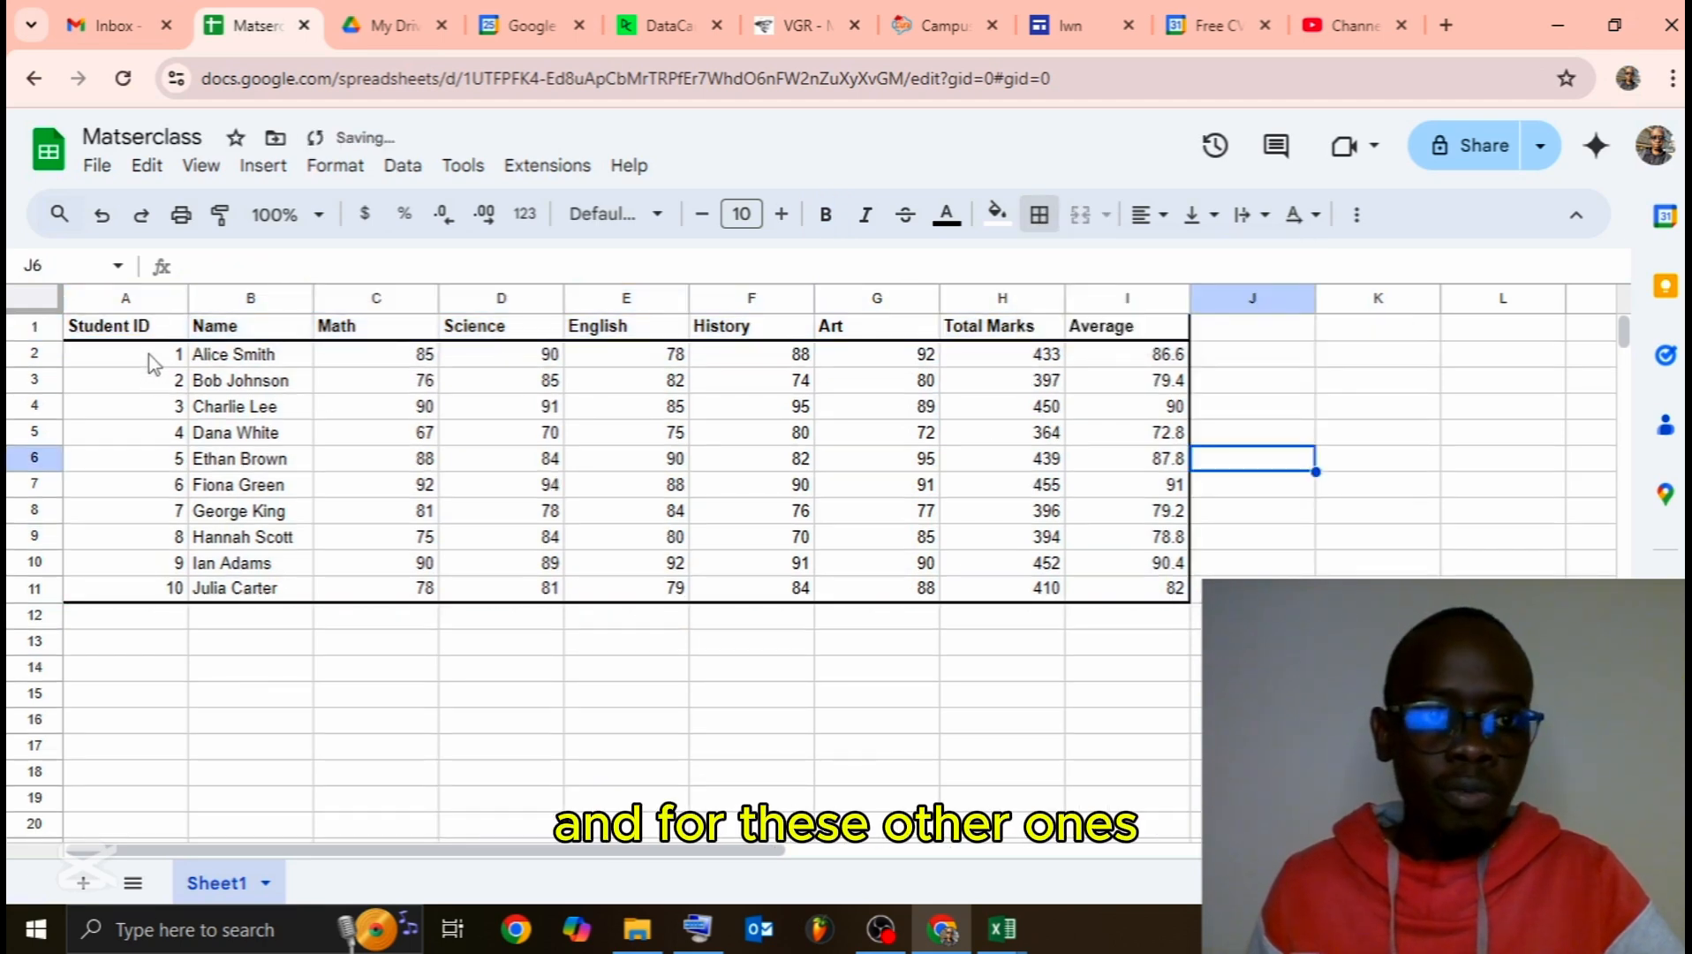
# Step: Apply thin borders between all cells of the student rows A2:I11
pyautogui.moveTo(145, 357); pyautogui.dragTo(522, 408)
pyautogui.moveTo(877, 468); pyautogui.dragTo(1115, 589)
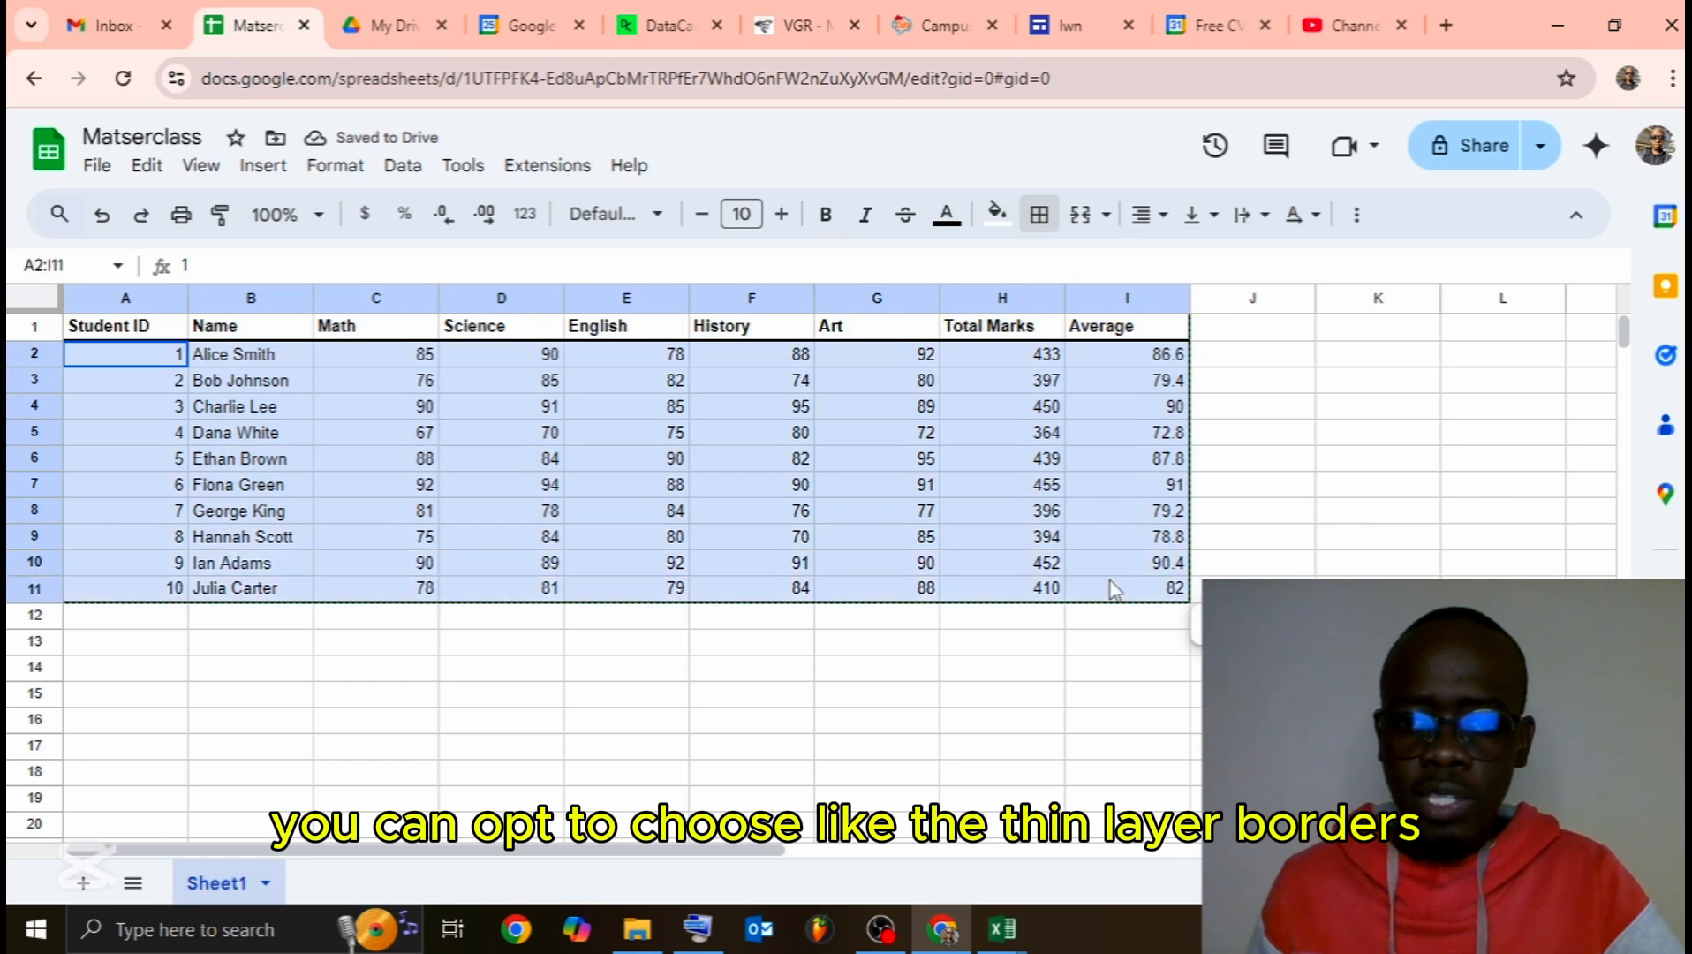
pyautogui.click(1051, 219)
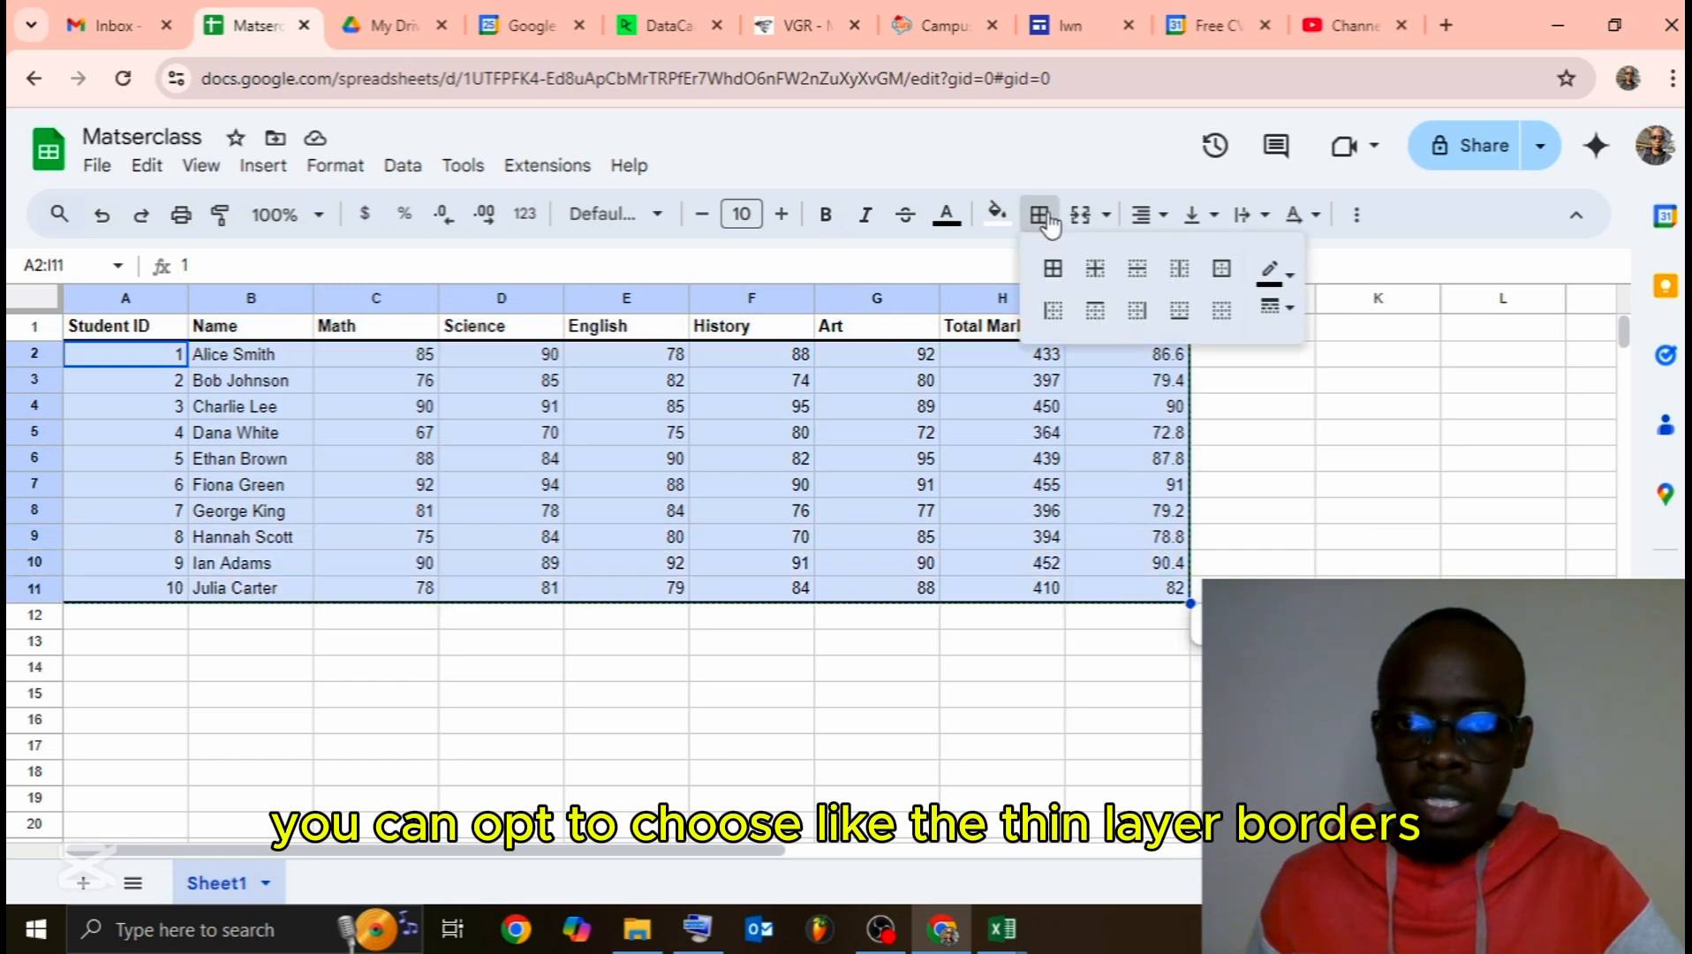
pyautogui.click(1277, 311)
pyautogui.click(1302, 356)
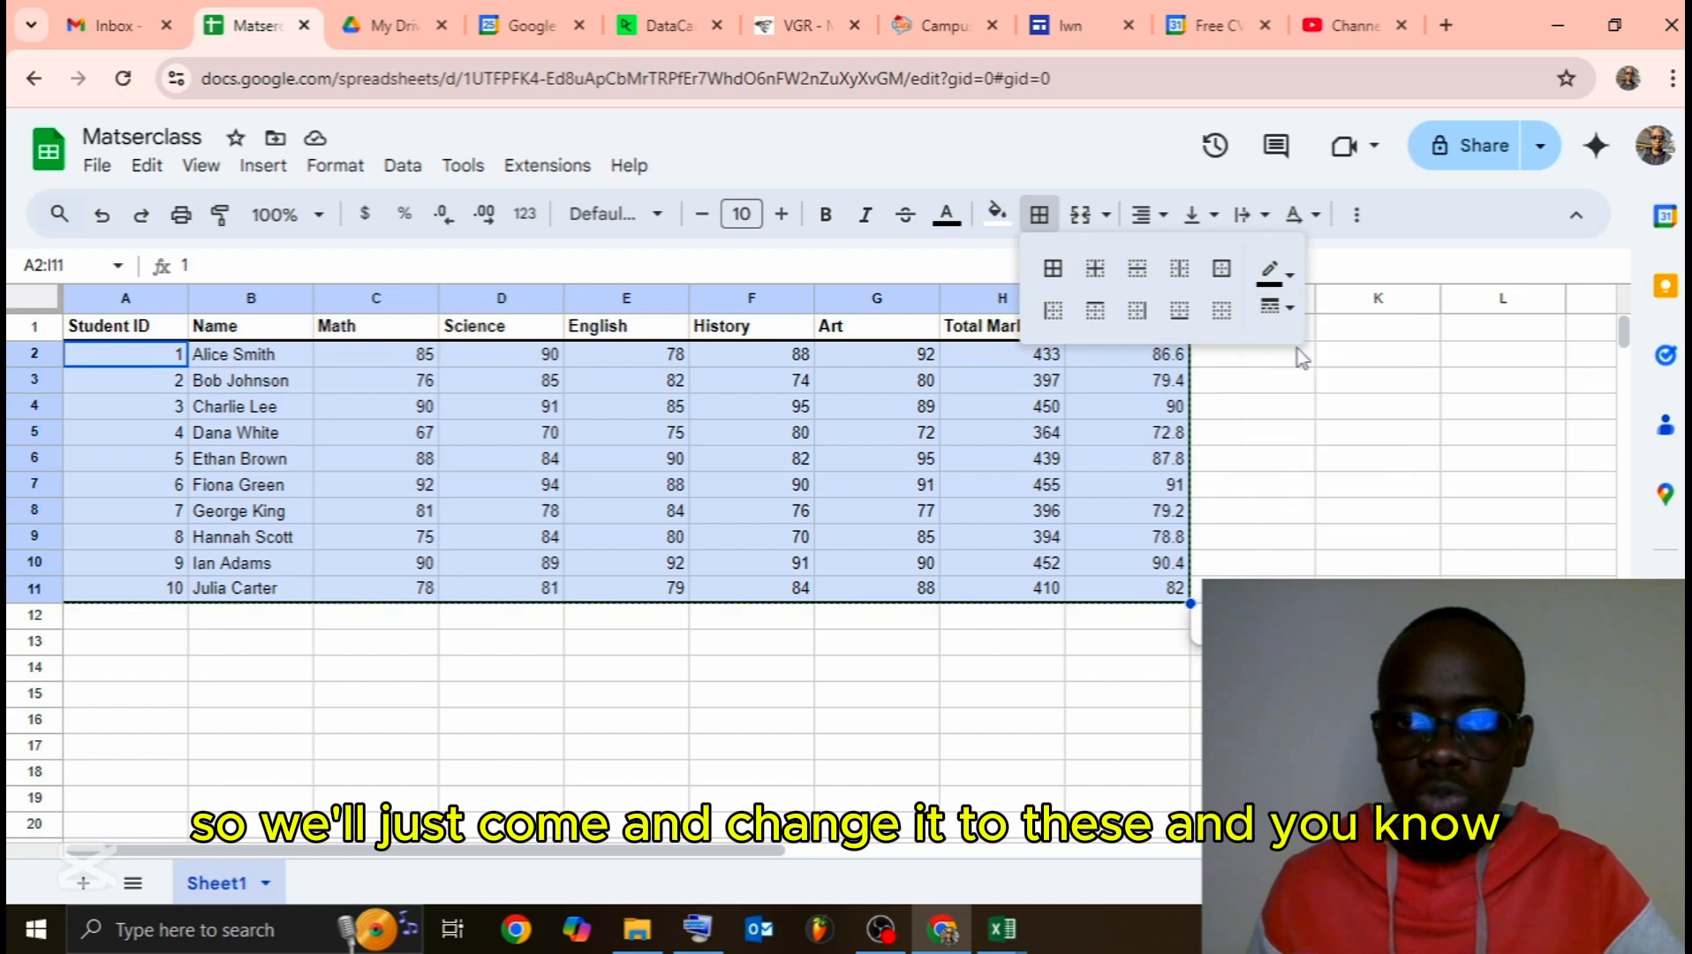
pyautogui.click(1094, 272)
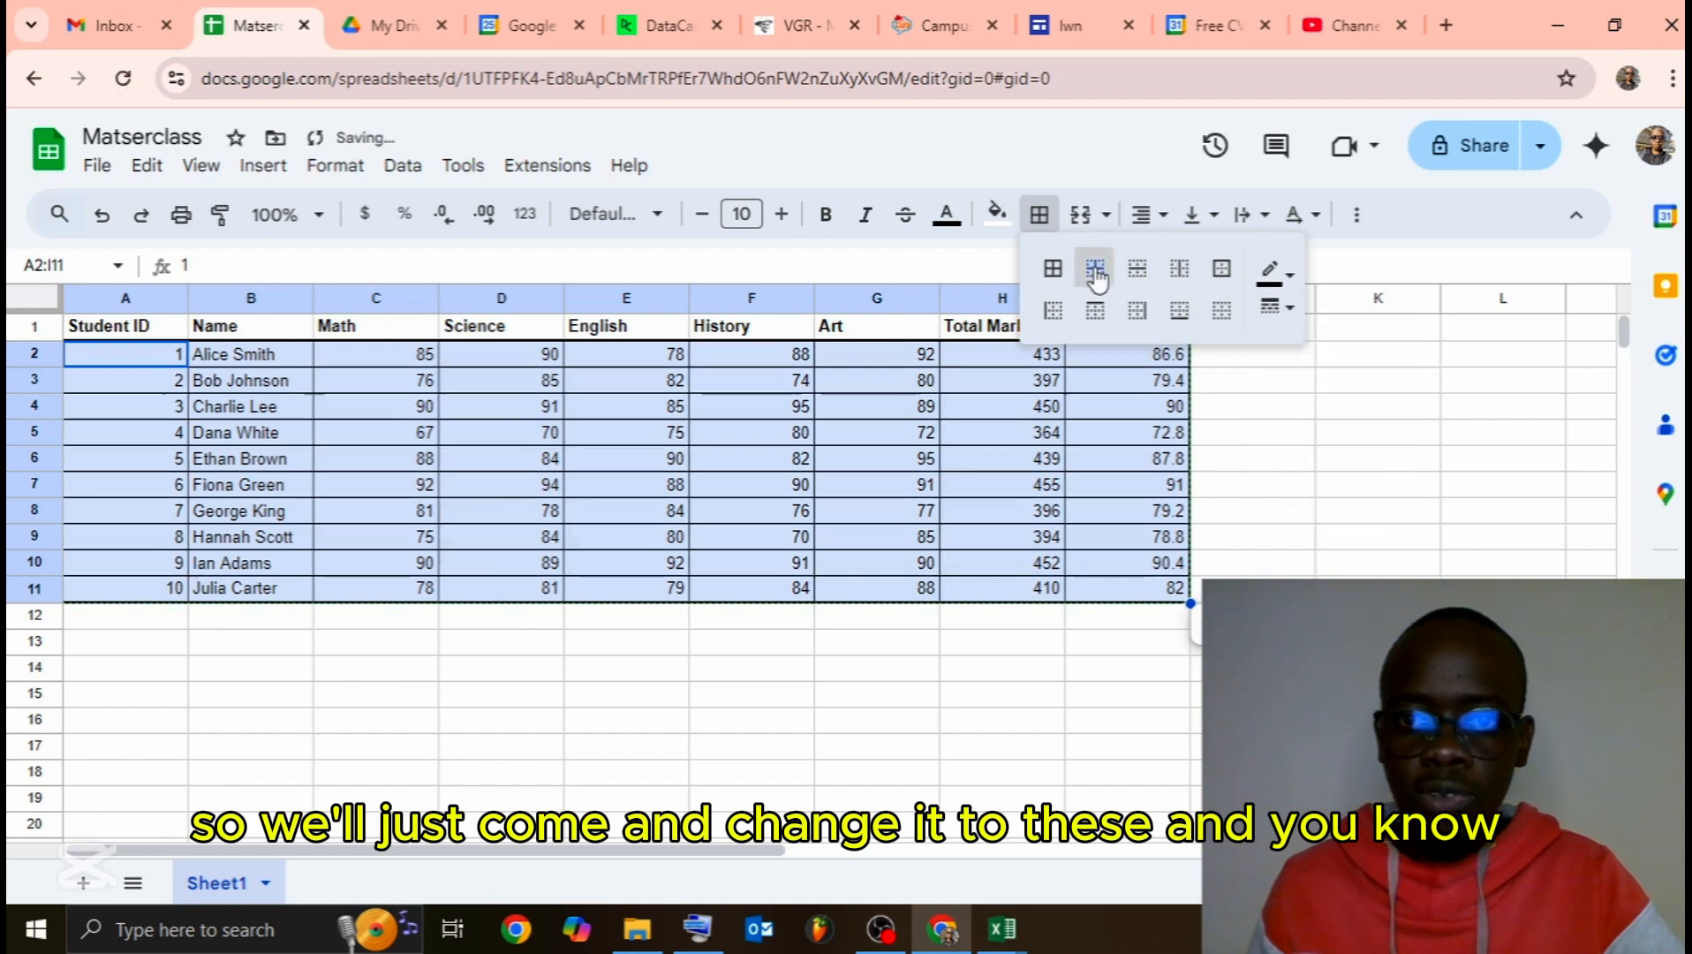
pyautogui.click(377, 720)
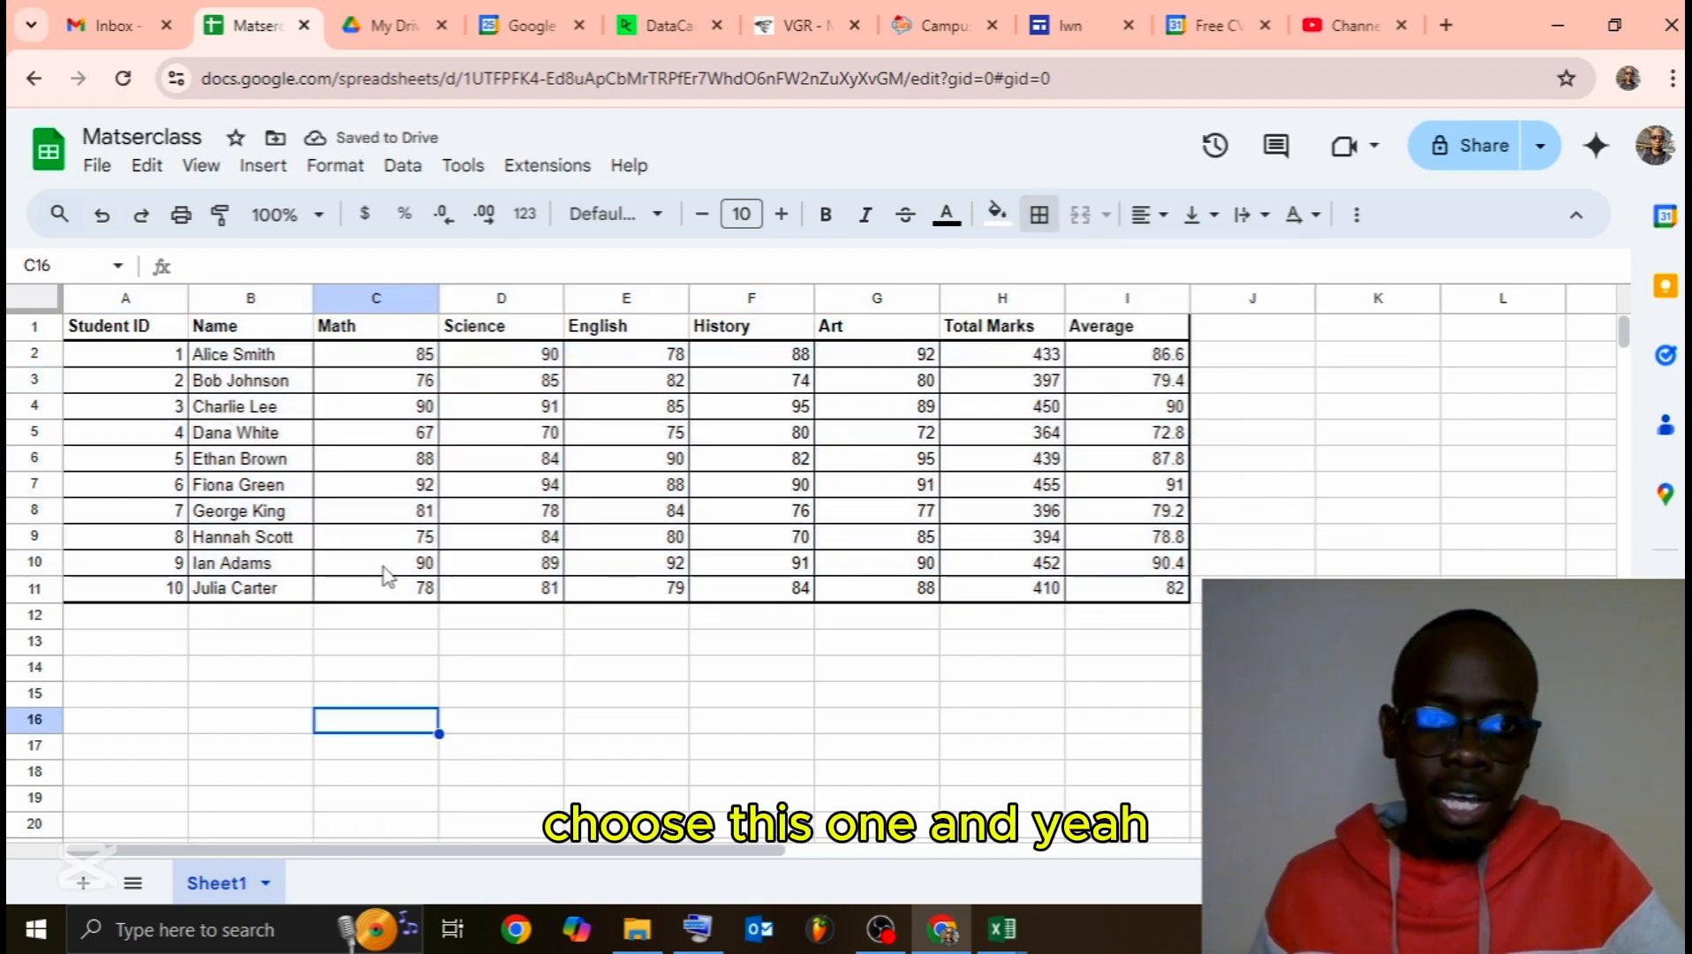